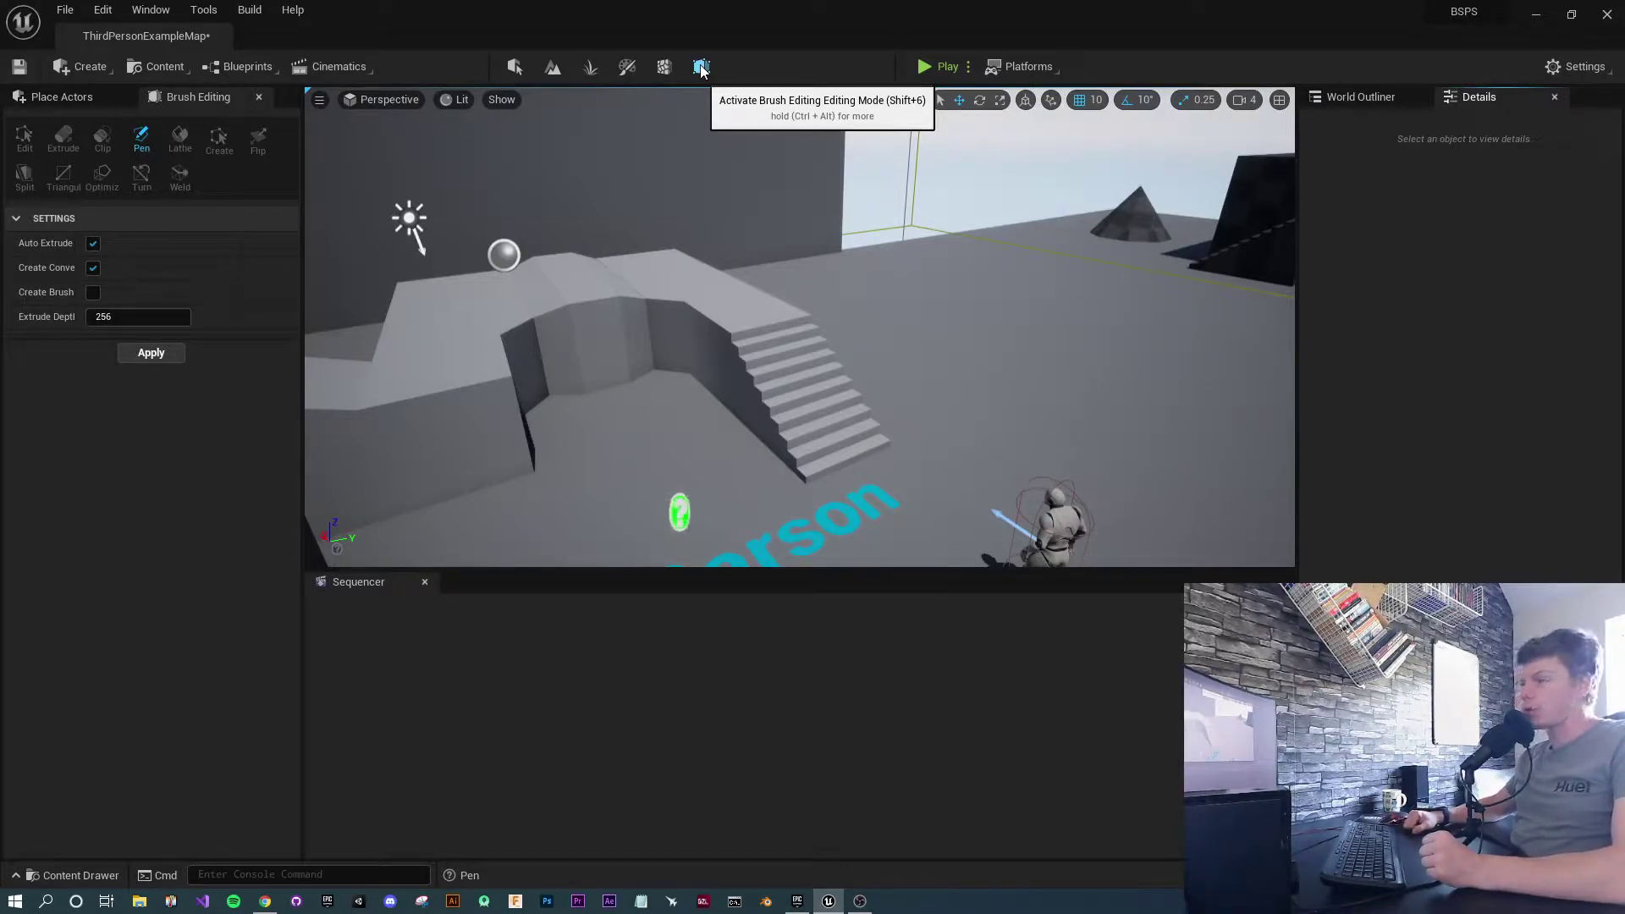
Return to Select mode and examine the brush-built building with its two front staircases from several distances
{"action": "left_click", "coordinate": [701, 68]}
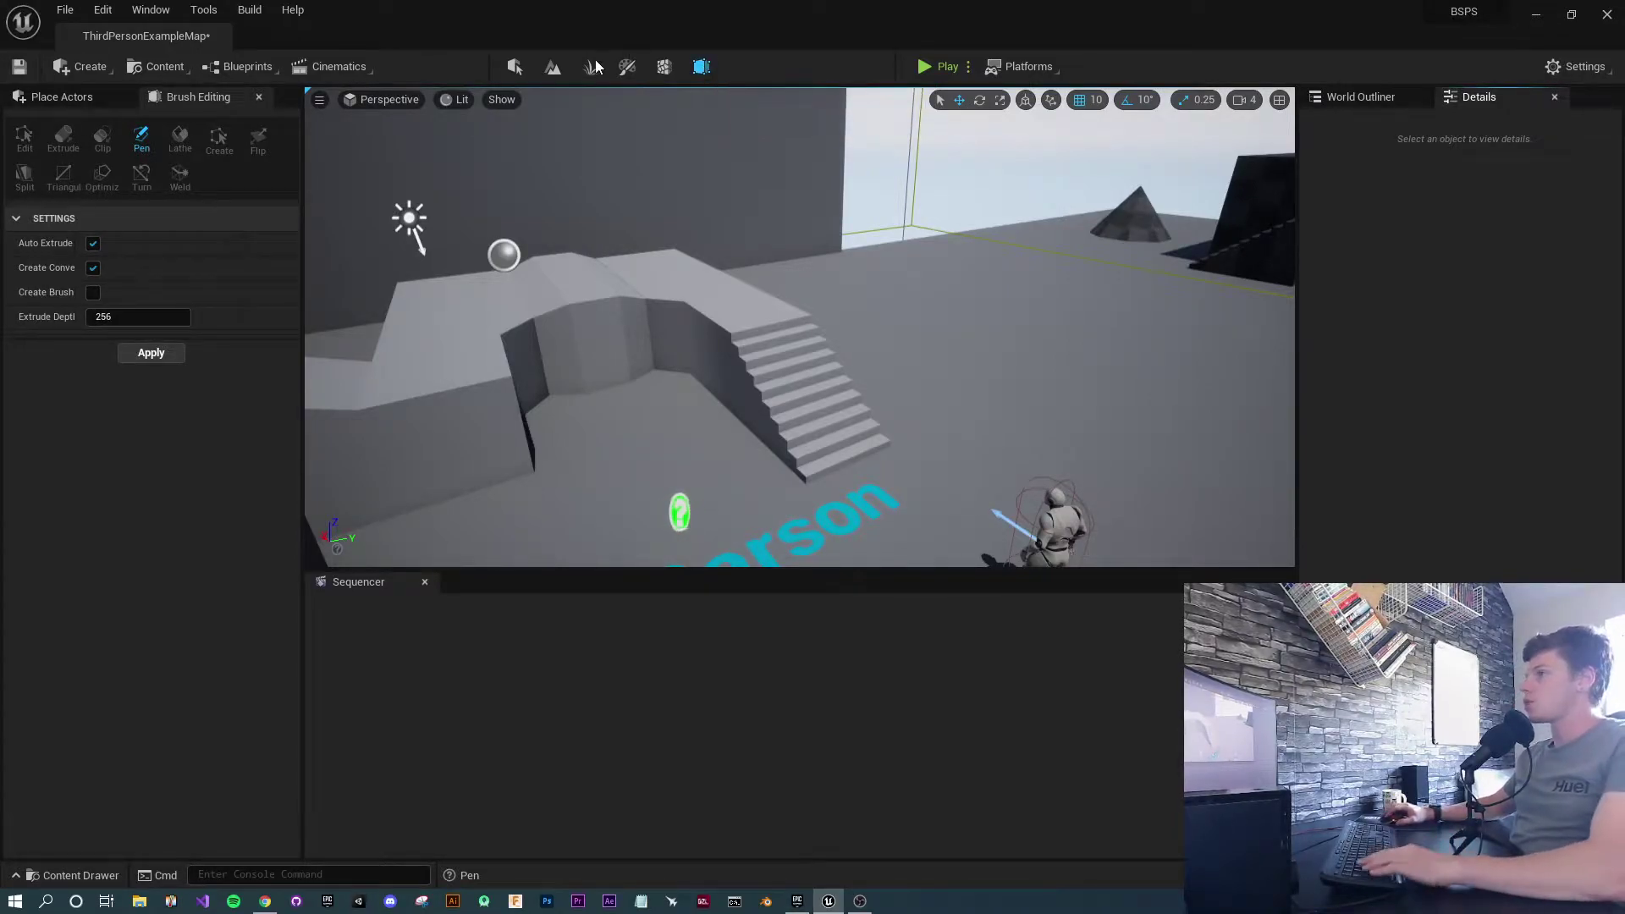
{"action": "left_click", "coordinate": [514, 67]}
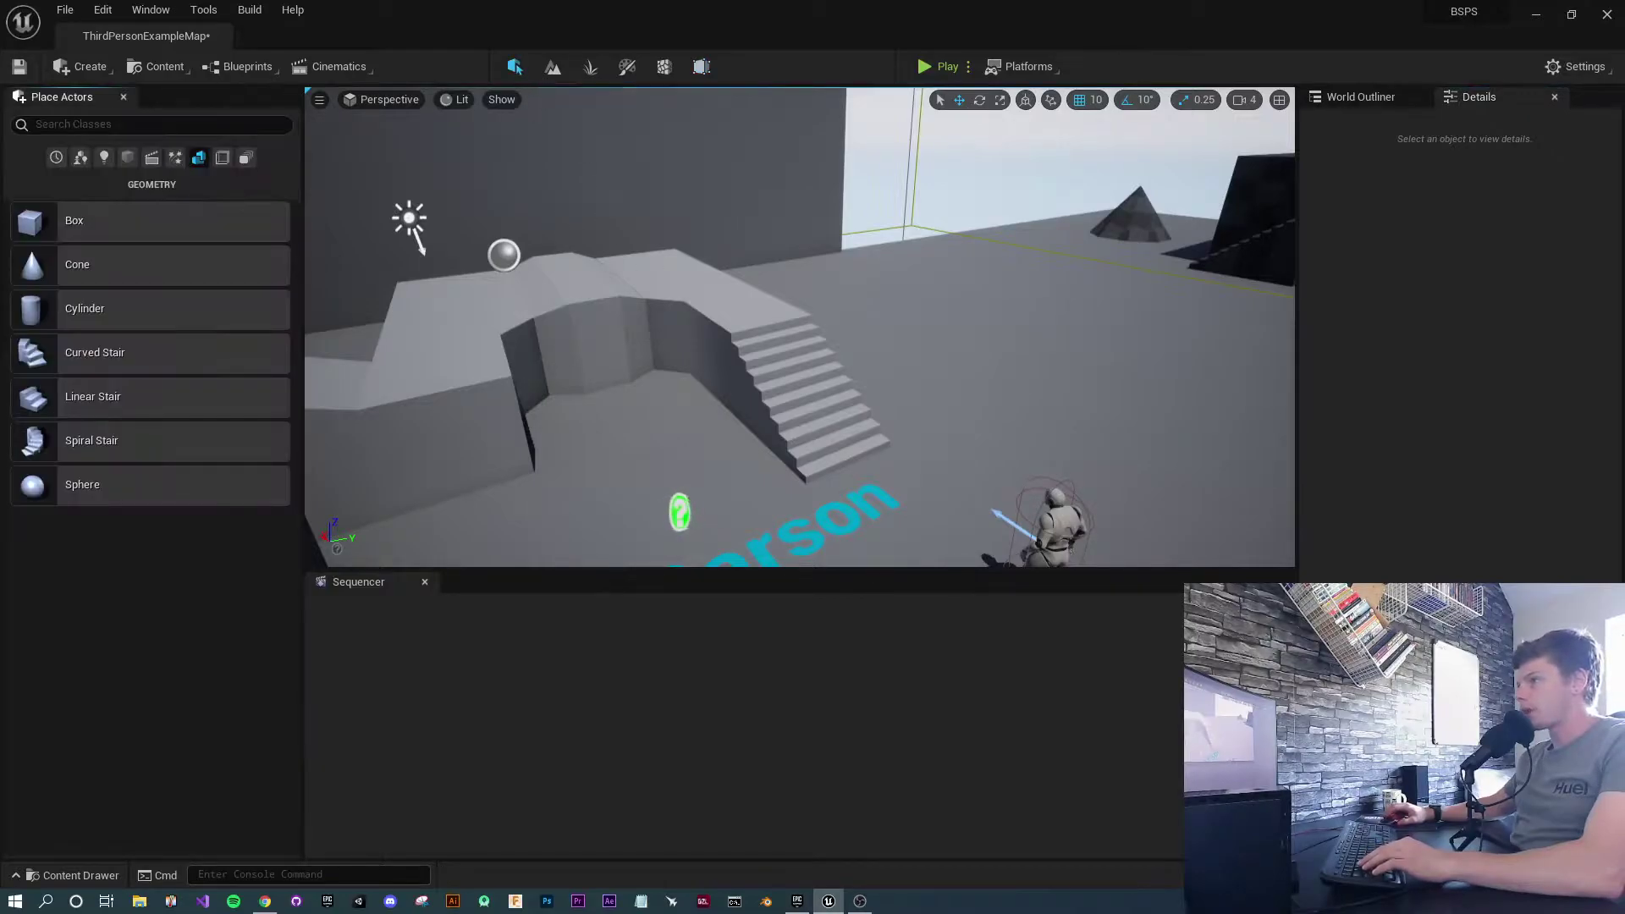
{"action": "right_click_drag", "start_coordinate": [799, 327], "coordinate": [906, 381]}
{"action": "key", "text": "w"}
{"action": "key", "text": "s"}
{"action": "right_click_drag", "start_coordinate": [770, 377], "coordinate": [745, 379]}
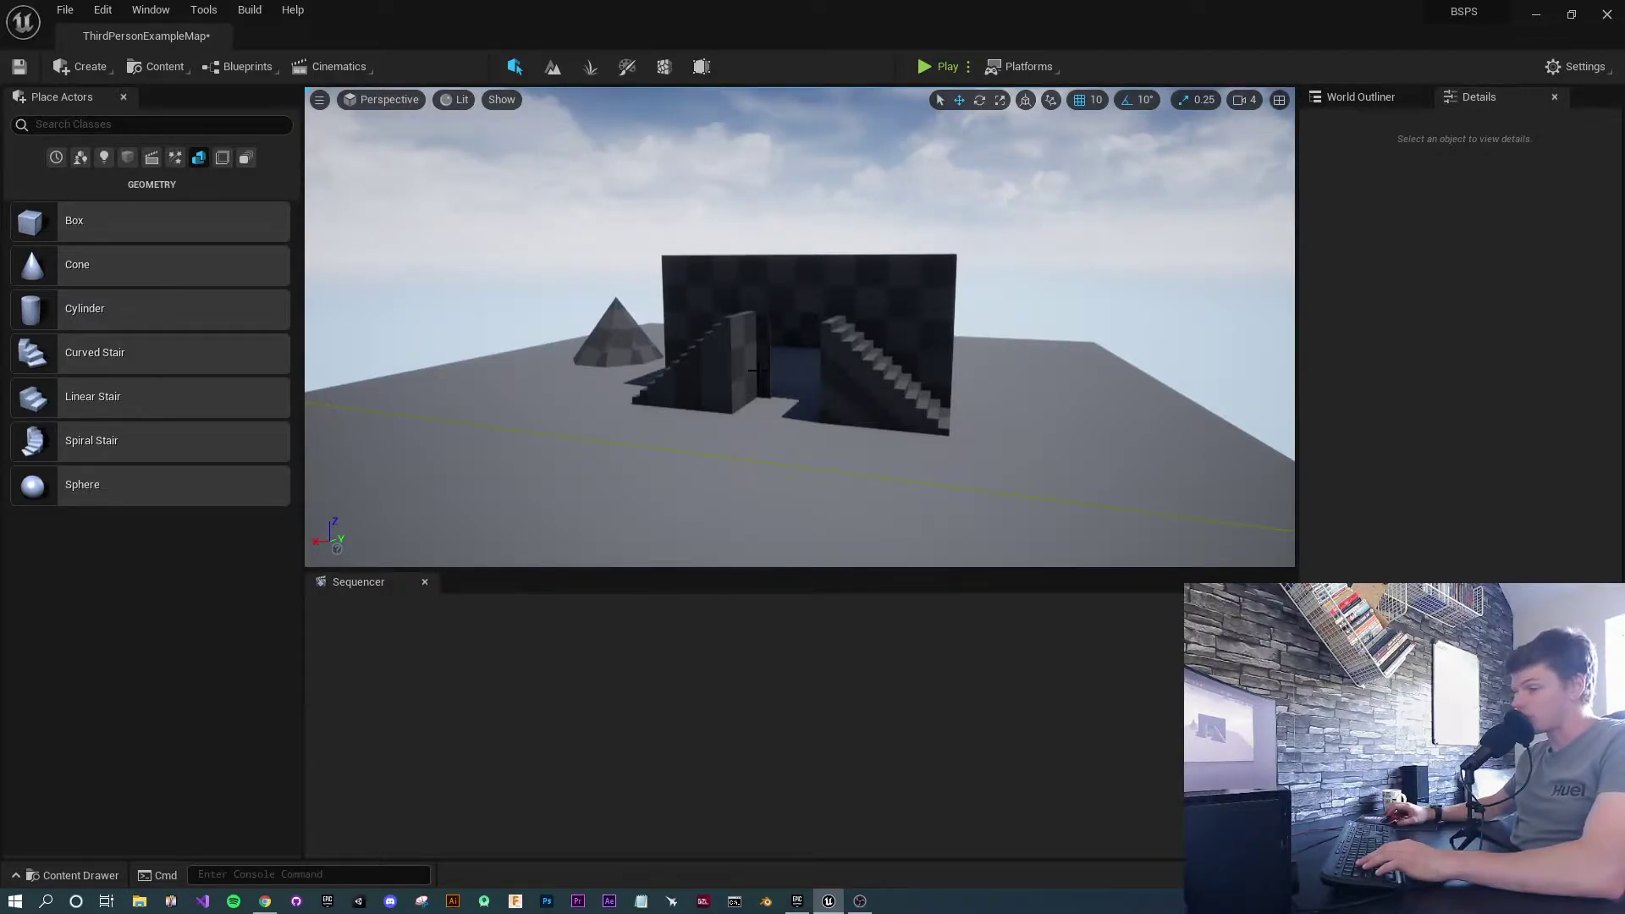
{"action": "mouse_move", "coordinate": [729, 373]}
{"action": "right_mouse_down"}
{"action": "mouse_move", "coordinate": [729, 413]}
{"action": "mouse_move", "coordinate": [729, 373]}
{"action": "right_mouse_up"}
{"action": "key", "text": "s"}
{"action": "key", "text": "w"}
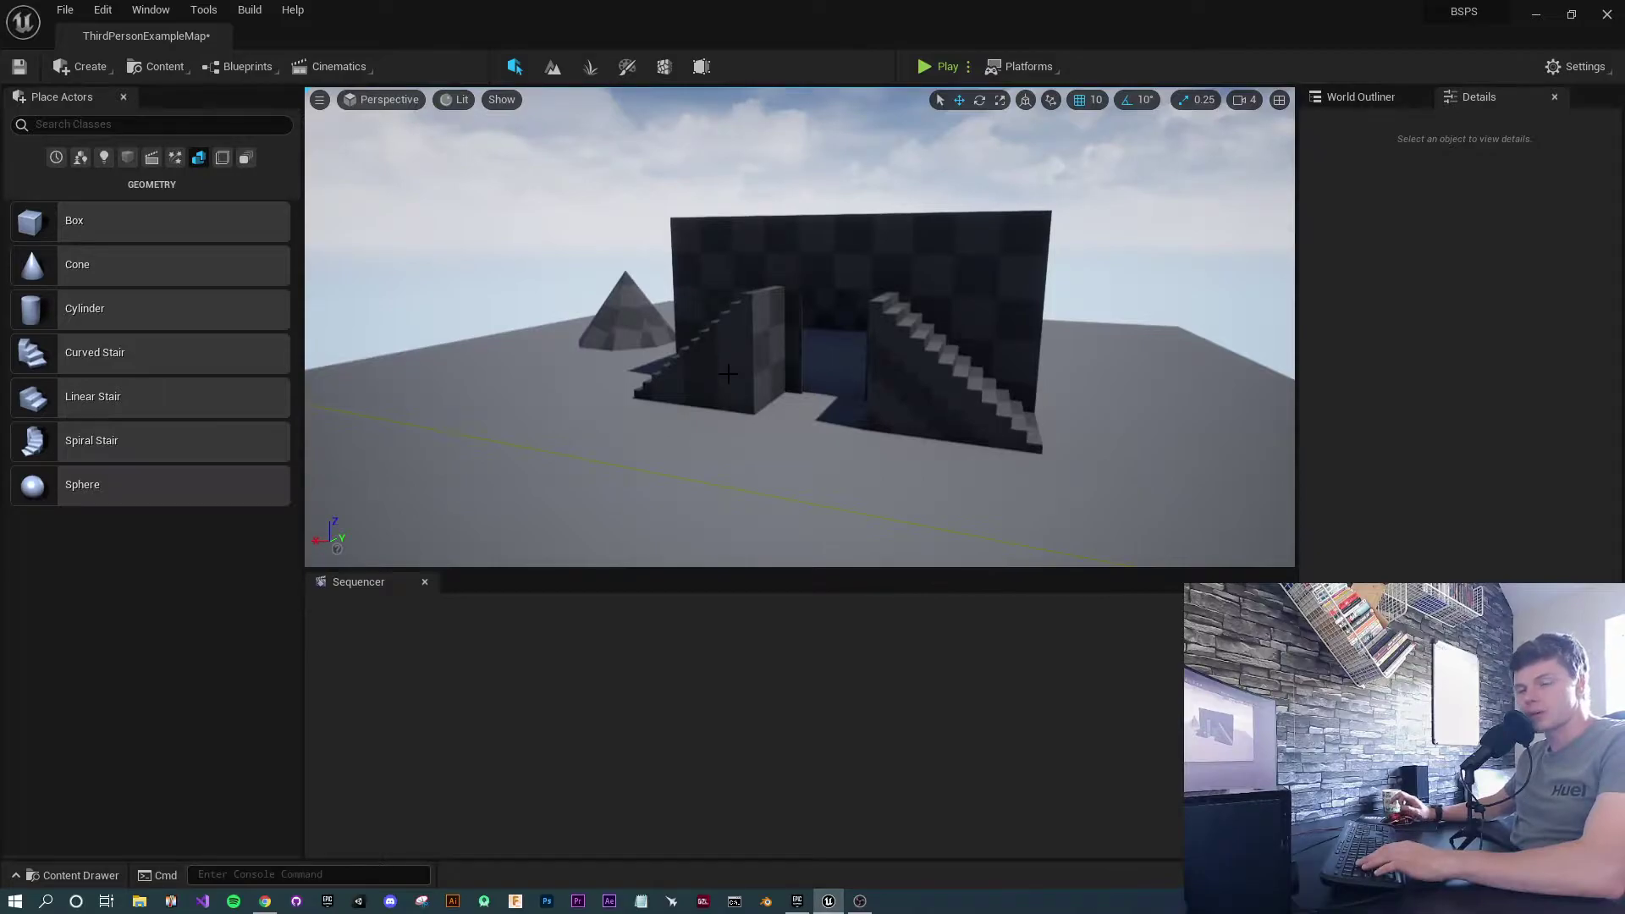
{"action": "key", "text": "s"}
{"action": "right_click_drag", "start_coordinate": [715, 373], "coordinate": [670, 356]}
{"action": "key", "text": "w"}
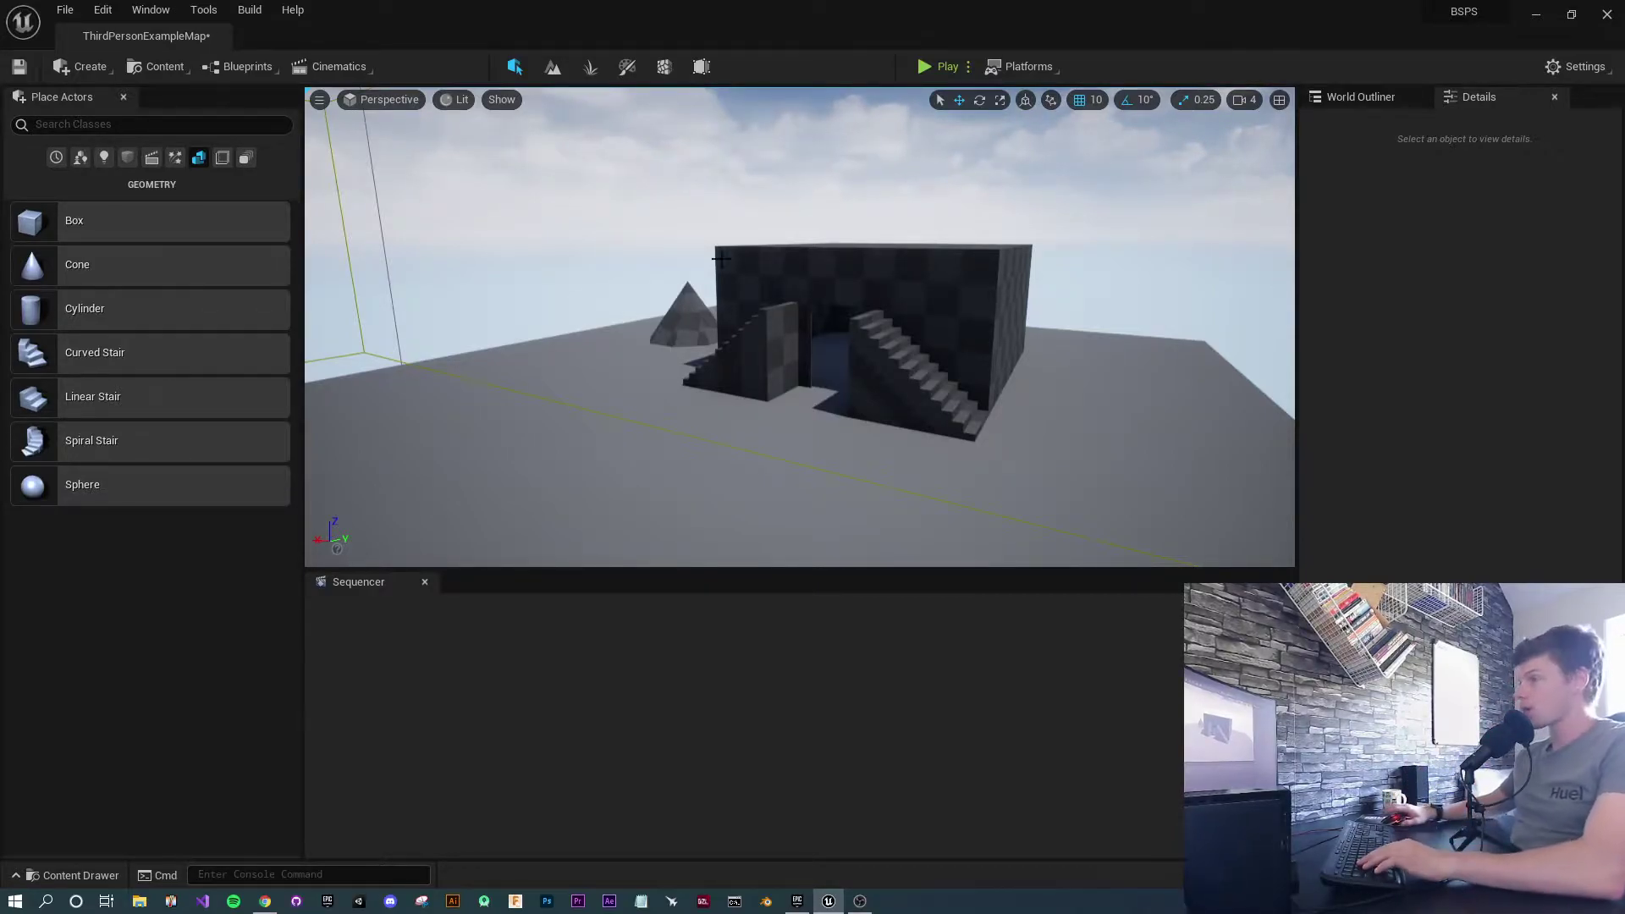
{"action": "mouse_move", "coordinate": [740, 228]}
{"action": "right_mouse_down"}
{"action": "mouse_move", "coordinate": [740, 311]}
{"action": "mouse_move", "coordinate": [706, 182]}
{"action": "mouse_move", "coordinate": [770, 225]}
{"action": "mouse_move", "coordinate": [753, 212]}
{"action": "mouse_move", "coordinate": [804, 203]}
{"action": "mouse_move", "coordinate": [787, 165]}
{"action": "right_mouse_up"}
{"action": "key", "text": "w"}
Inspect the building's box brush and the doorway's box brush by selecting each one
{"action": "left_click", "coordinate": [861, 219]}
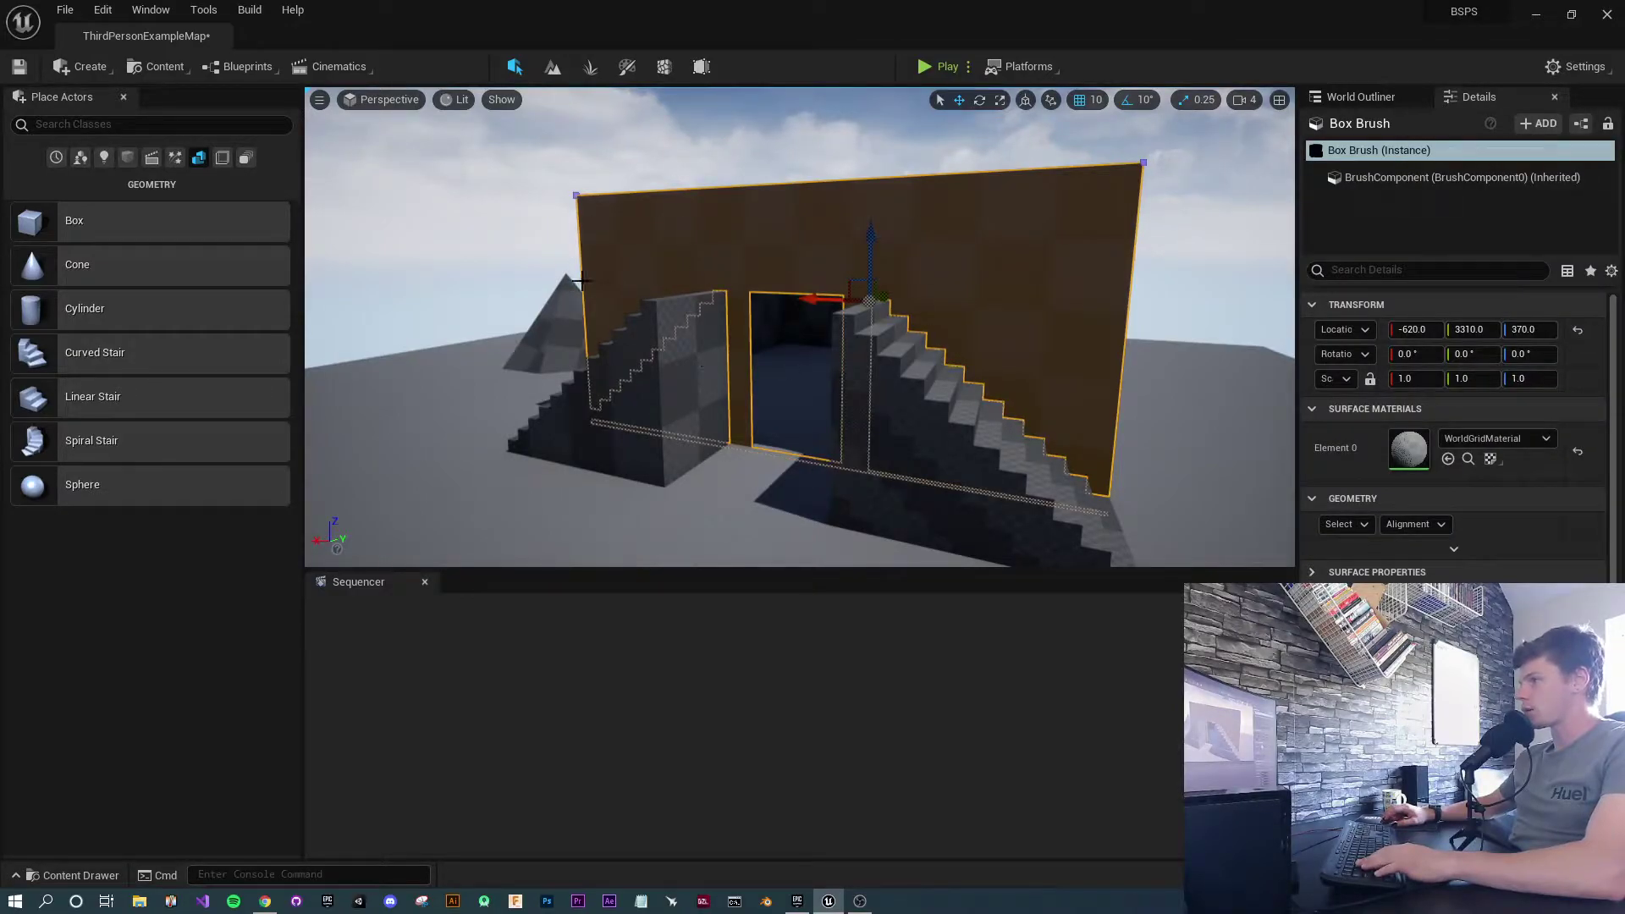
{"action": "key", "text": "w"}
{"action": "right_click_drag", "start_coordinate": [800, 249], "coordinate": [720, 275]}
{"action": "mouse_move", "coordinate": [778, 346]}
{"action": "right_mouse_down"}
{"action": "mouse_move", "coordinate": [736, 346]}
{"action": "mouse_move", "coordinate": [749, 415]}
{"action": "mouse_move", "coordinate": [749, 372]}
{"action": "mouse_move", "coordinate": [711, 373]}
{"action": "mouse_move", "coordinate": [749, 347]}
{"action": "right_mouse_up"}
{"action": "left_click", "coordinate": [778, 346]}
{"action": "key", "text": "s"}
{"action": "key", "text": "w"}
{"action": "key", "text": "s"}
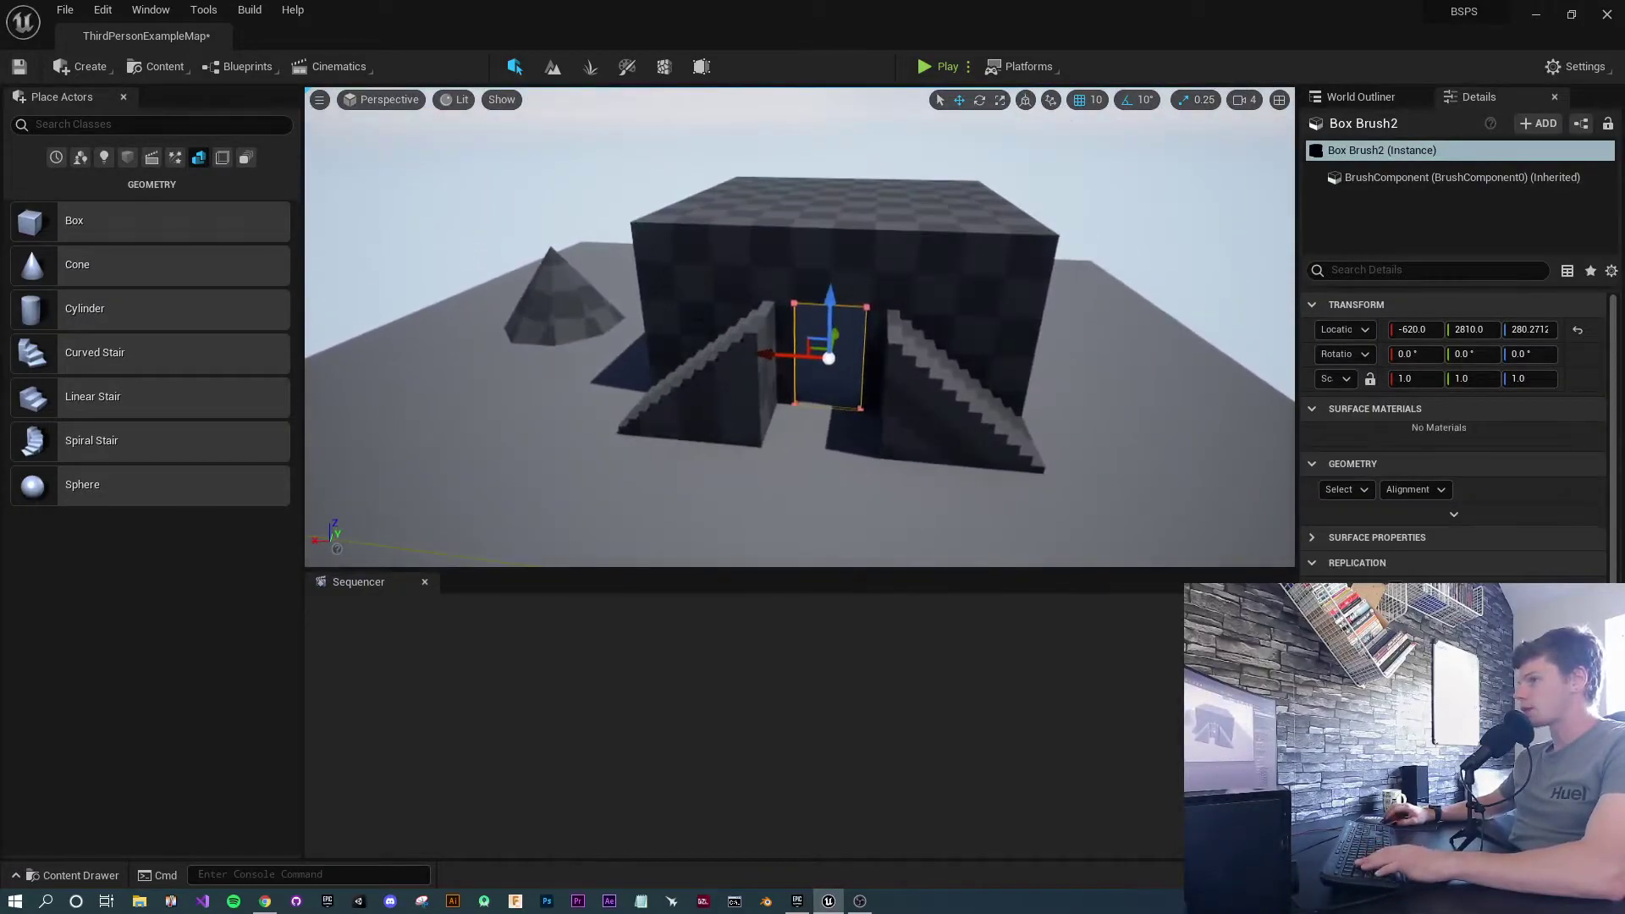
Select the linear stair brush left of the doorway and review its step dimensions and step count
{"action": "left_click", "coordinate": [711, 393]}
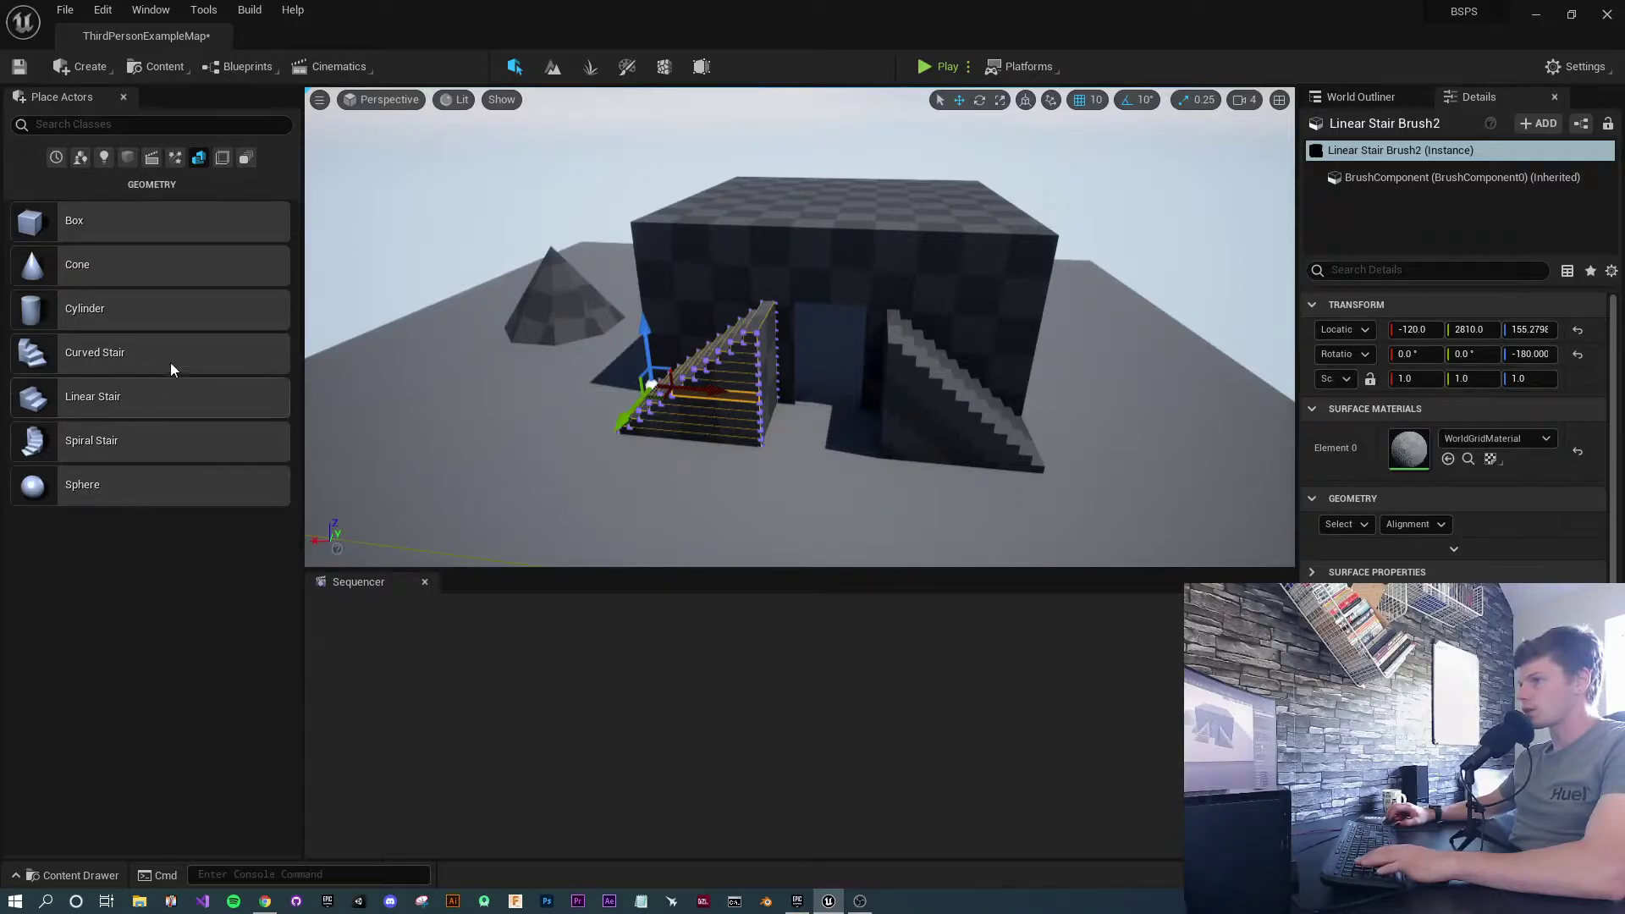
{"action": "key", "text": "w"}
{"action": "mouse_move", "coordinate": [529, 412]}
{"action": "right_mouse_down"}
{"action": "mouse_move", "coordinate": [576, 412]}
{"action": "mouse_move", "coordinate": [482, 431]}
{"action": "right_mouse_up"}
{"action": "left_click", "coordinate": [546, 397]}
{"action": "mouse_move", "coordinate": [590, 308]}
{"action": "right_mouse_down"}
{"action": "mouse_move", "coordinate": [634, 473]}
{"action": "mouse_move", "coordinate": [590, 313]}
{"action": "mouse_move", "coordinate": [541, 308]}
{"action": "mouse_move", "coordinate": [590, 313]}
{"action": "right_mouse_up"}
{"action": "key", "text": "w"}
{"action": "key", "text": "s"}
{"action": "right_click_drag", "start_coordinate": [774, 324], "coordinate": [775, 324]}
{"action": "left_click", "coordinate": [772, 323]}
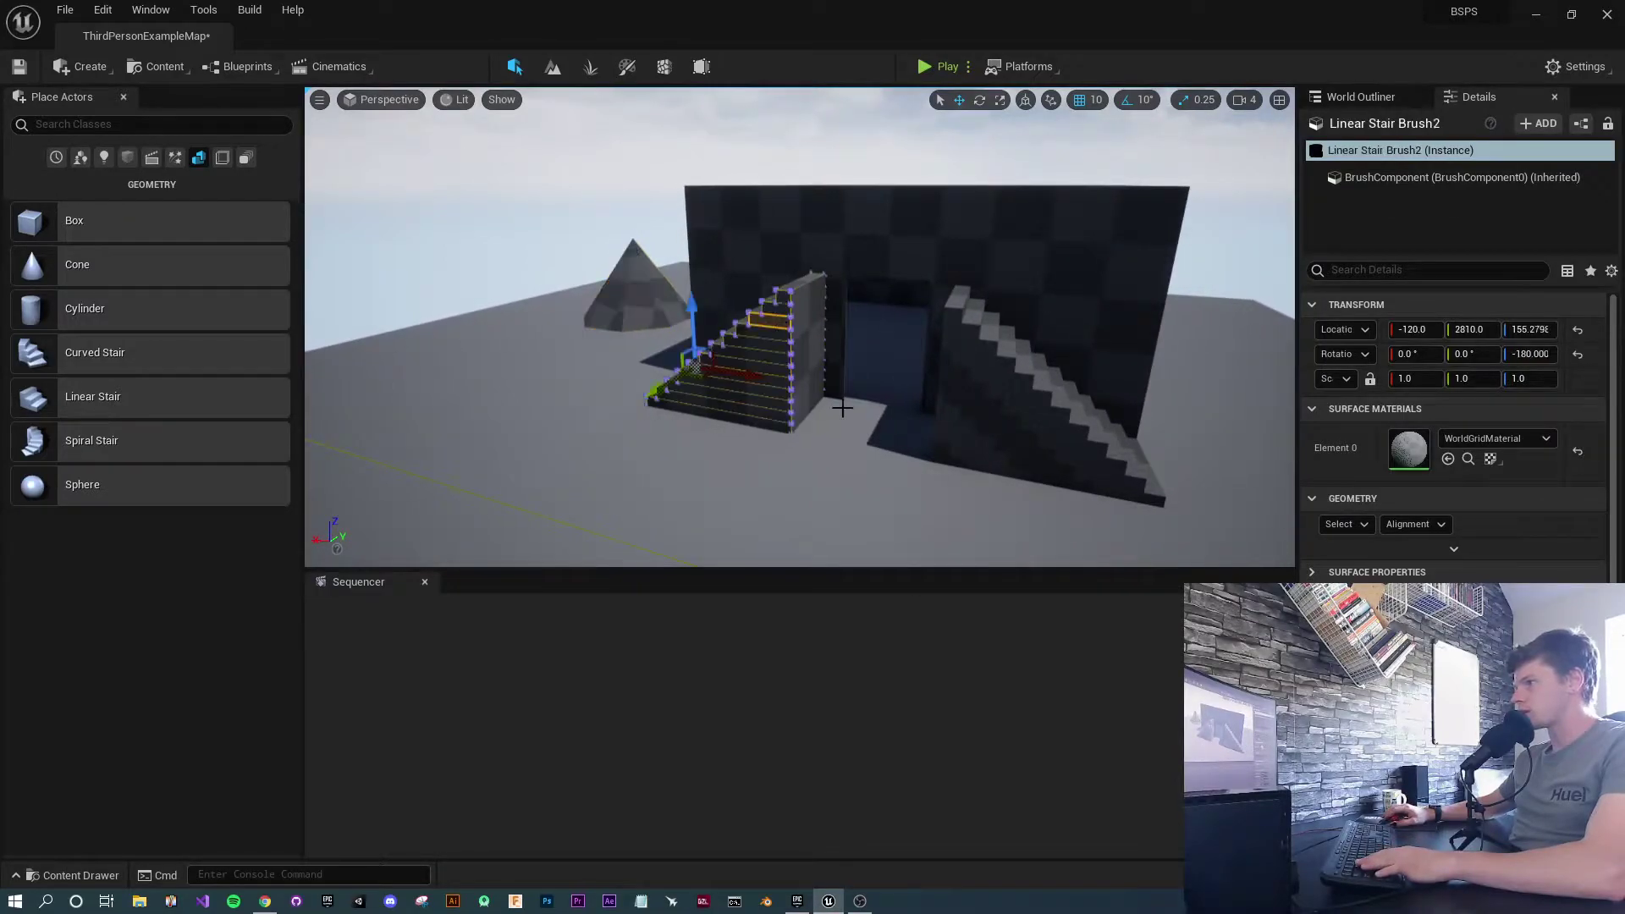
{"action": "scroll", "coordinate": [1412, 505], "scroll_direction": "down", "scroll_amount": 8}
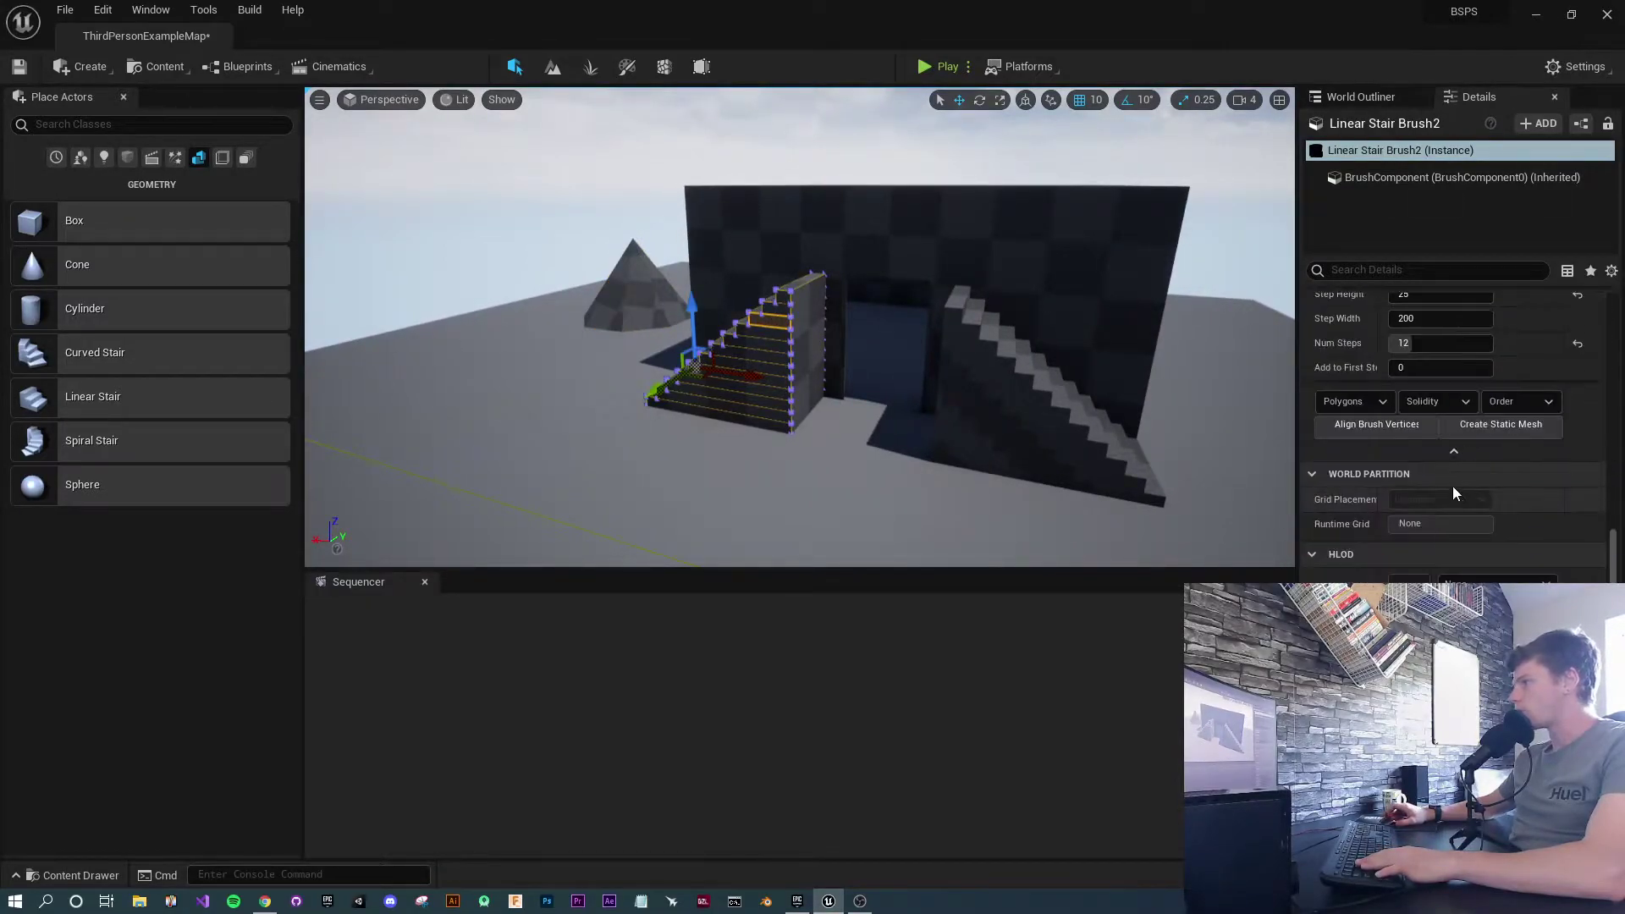
{"action": "scroll", "coordinate": [1396, 305], "scroll_direction": "down", "scroll_amount": 1}
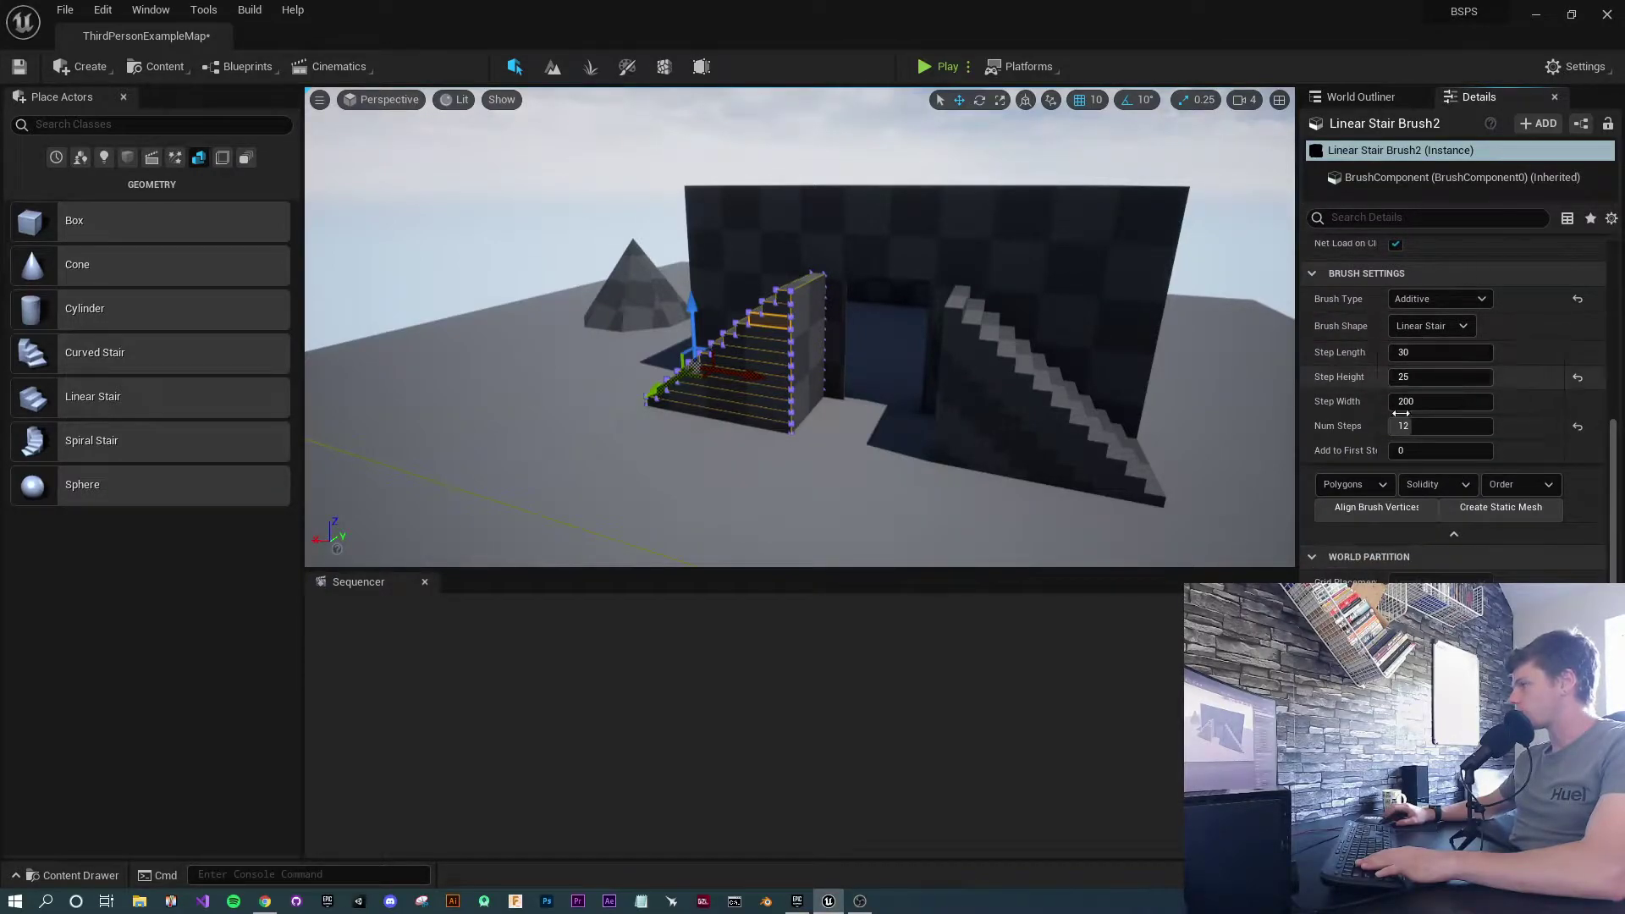
{"action": "mouse_move", "coordinate": [1394, 426]}
{"action": "left_mouse_down"}
{"action": "mouse_move", "coordinate": [1456, 426]}
{"action": "mouse_move", "coordinate": [1398, 427]}
{"action": "left_mouse_up"}
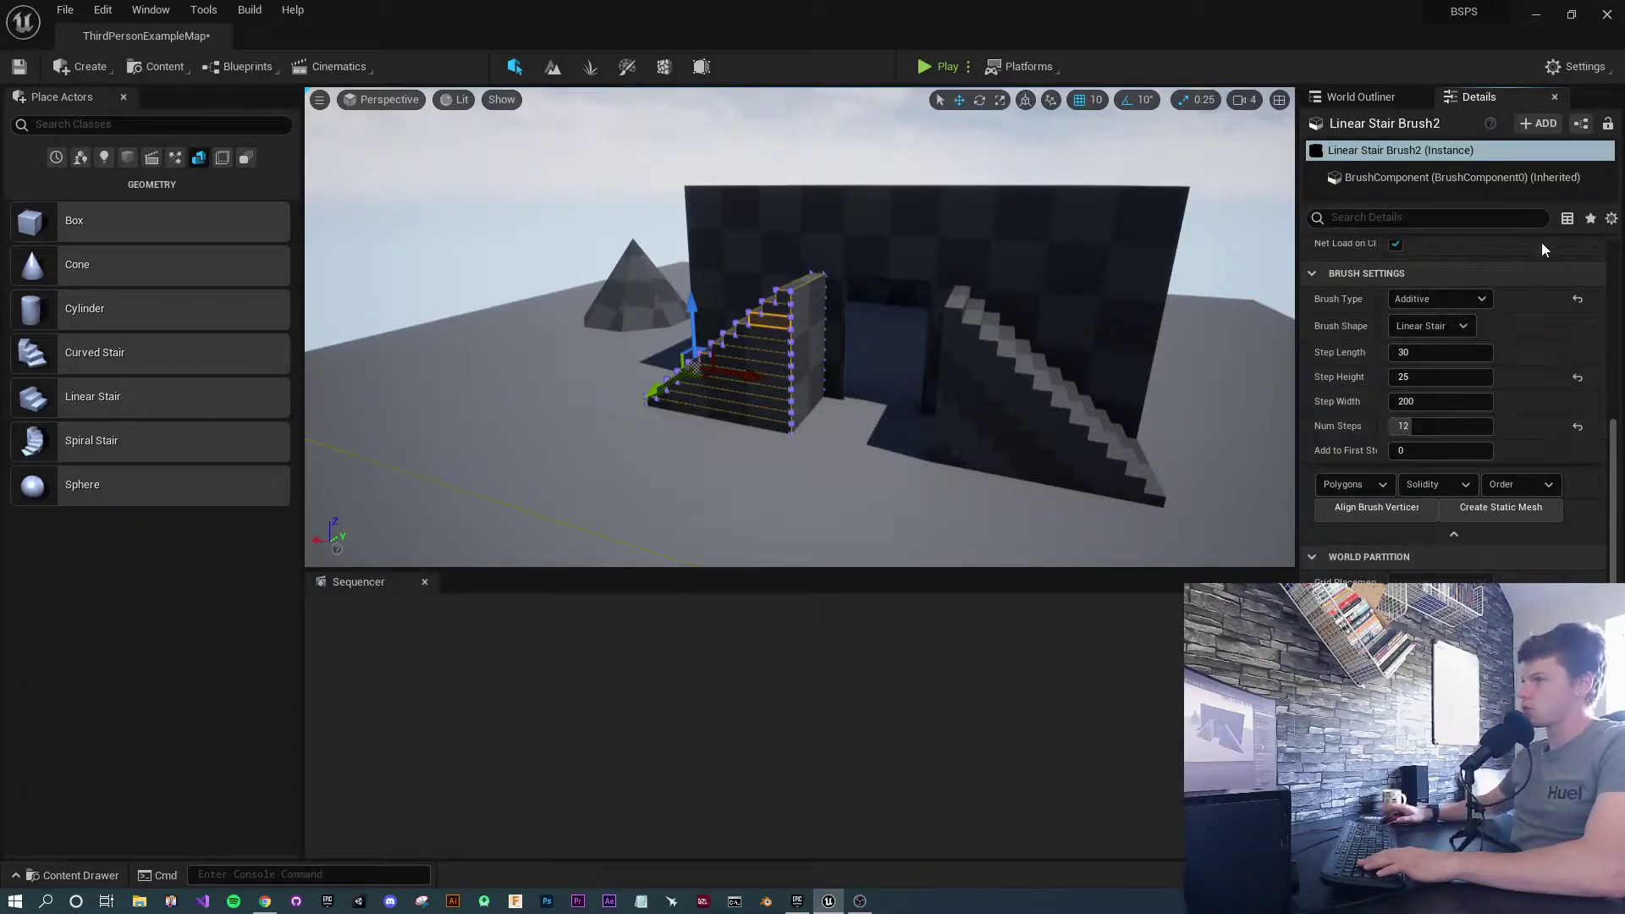
Place a box brush overlapping the left staircase and set its brush type to Subtractive
{"action": "mouse_move", "coordinate": [144, 229]}
{"action": "left_mouse_down"}
{"action": "mouse_move", "coordinate": [524, 362]}
{"action": "mouse_move", "coordinate": [762, 432]}
{"action": "mouse_move", "coordinate": [808, 423]}
{"action": "left_mouse_up"}
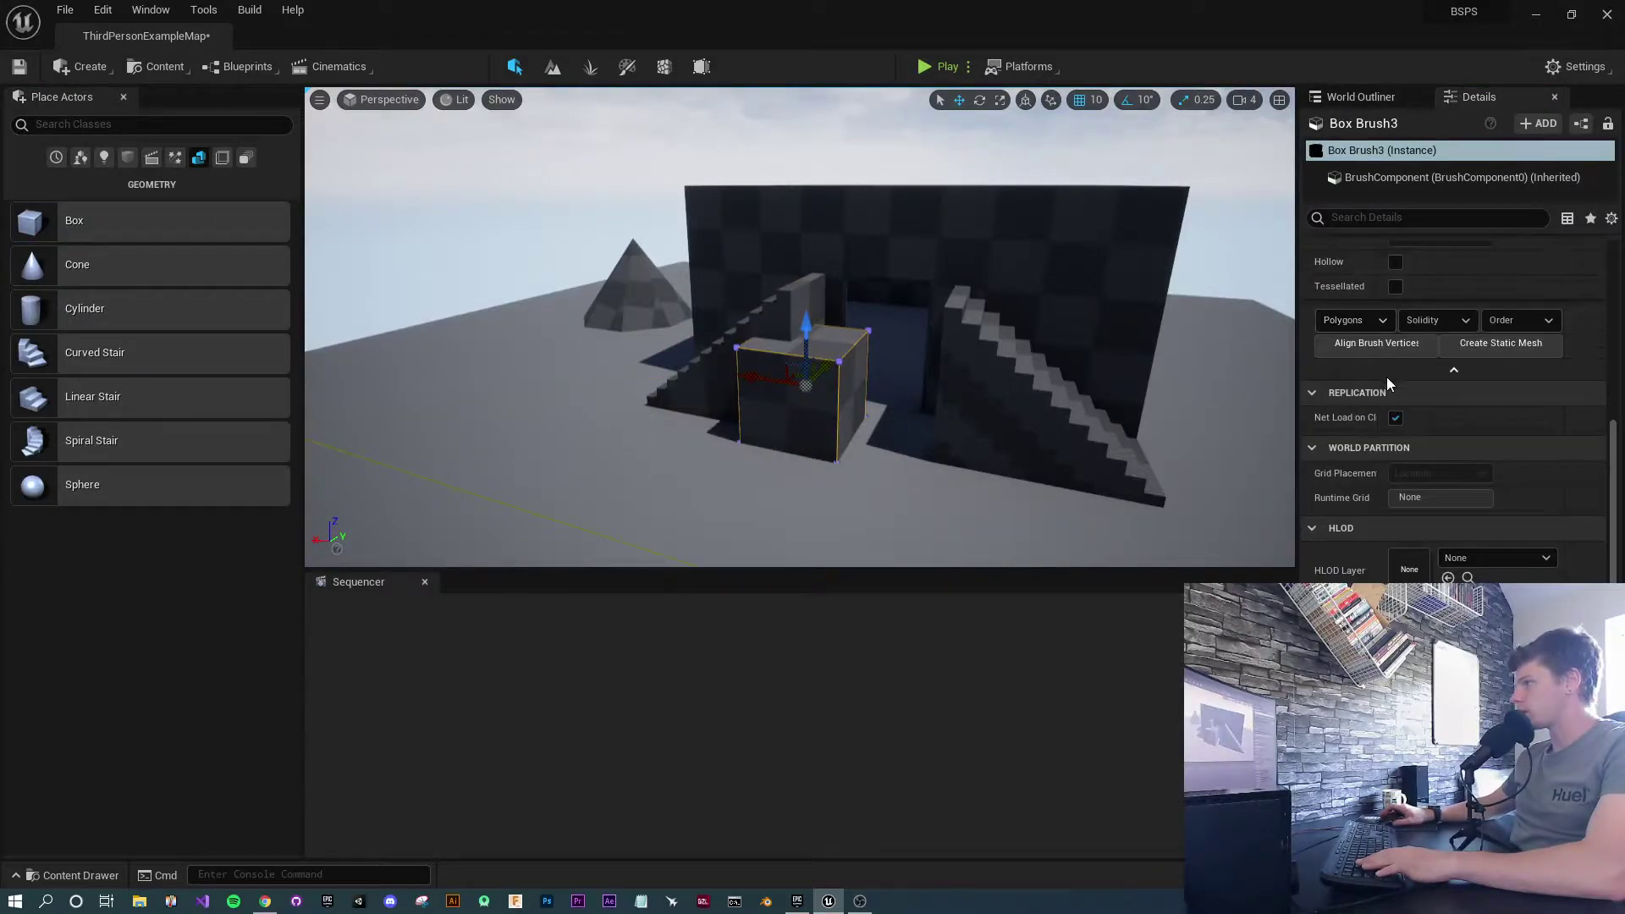
{"action": "scroll", "coordinate": [1427, 363], "scroll_direction": "up", "scroll_amount": 4}
{"action": "left_click", "coordinate": [1434, 385]}
{"action": "left_click", "coordinate": [1417, 414]}
Delete the subtractive box brush that cuts into the left staircase
{"action": "left_click", "coordinate": [782, 330]}
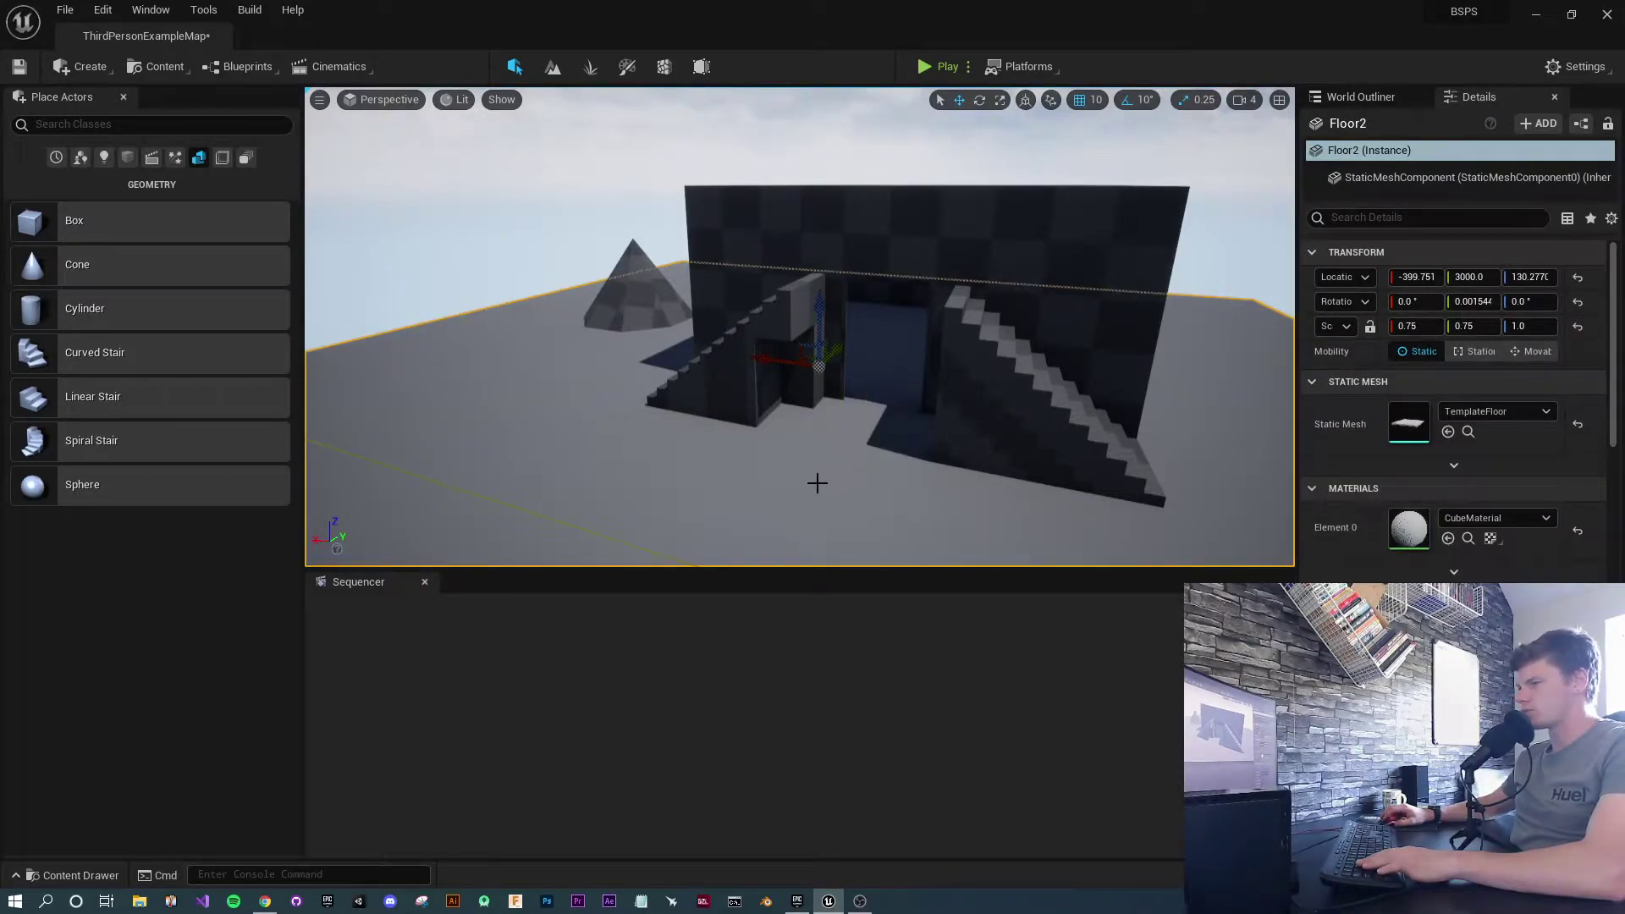
{"action": "left_click", "coordinate": [768, 385]}
{"action": "key", "text": "Escape"}
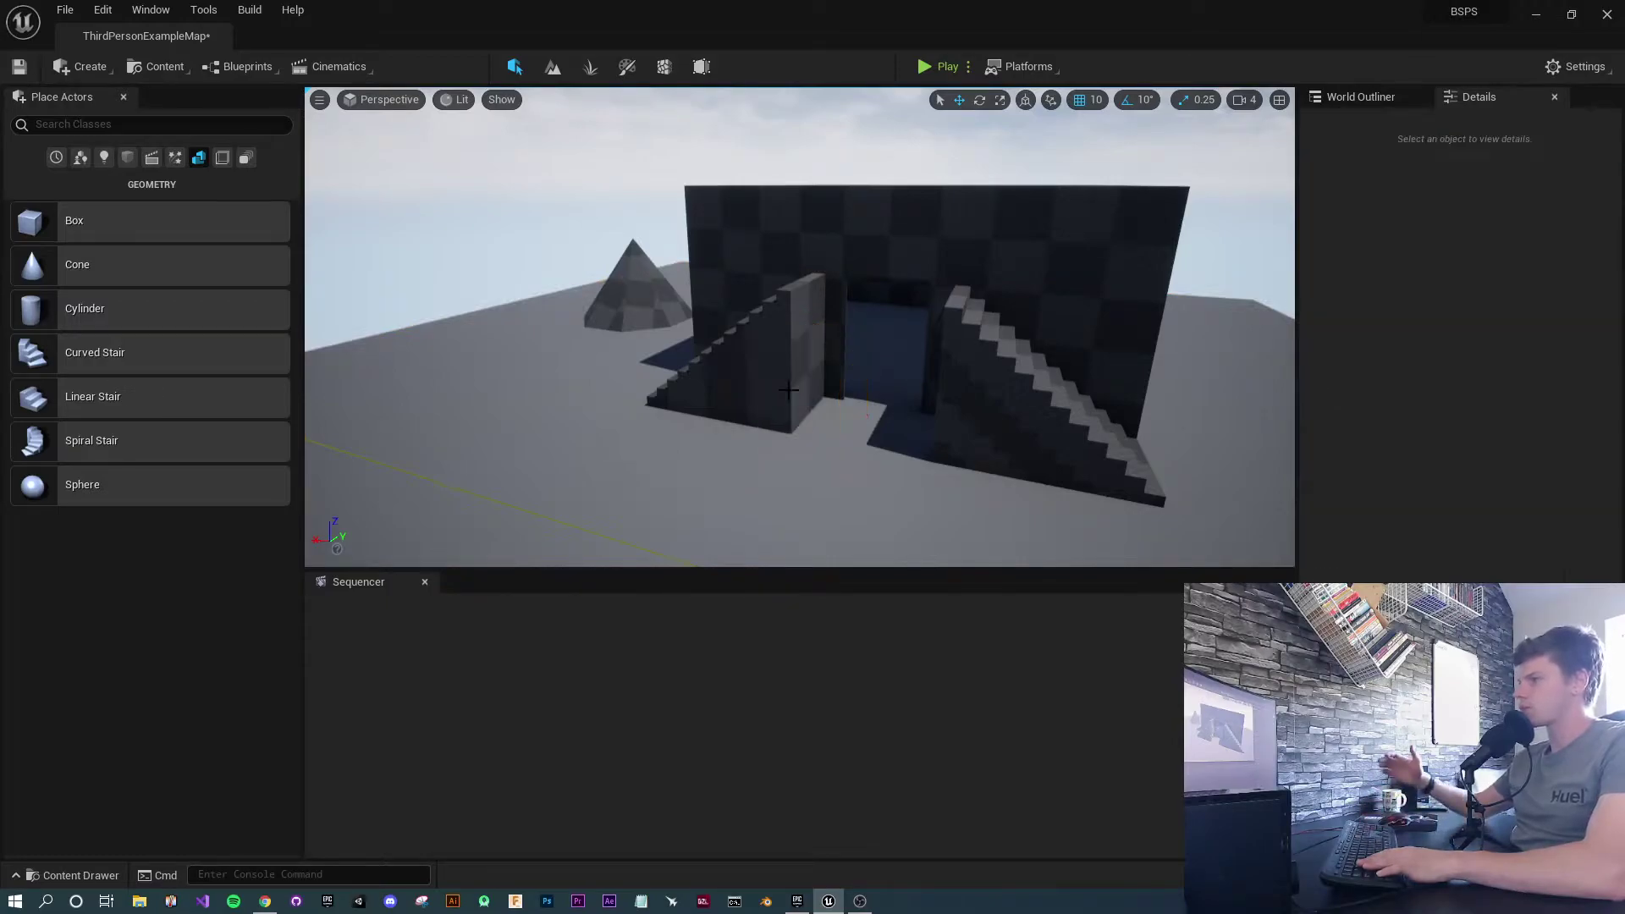
Place an additive box brush in front of the left staircase and lower it to the floor
{"action": "mouse_move", "coordinate": [185, 250]}
{"action": "left_mouse_down"}
{"action": "mouse_move", "coordinate": [794, 424]}
{"action": "mouse_move", "coordinate": [779, 417]}
{"action": "mouse_move", "coordinate": [800, 388]}
{"action": "mouse_move", "coordinate": [784, 362]}
{"action": "mouse_move", "coordinate": [805, 338]}
{"action": "mouse_move", "coordinate": [761, 402]}
{"action": "left_mouse_up"}
{"action": "key", "text": "w"}
{"action": "right_click_drag", "start_coordinate": [714, 378], "coordinate": [714, 378]}
{"action": "key", "text": "a"}
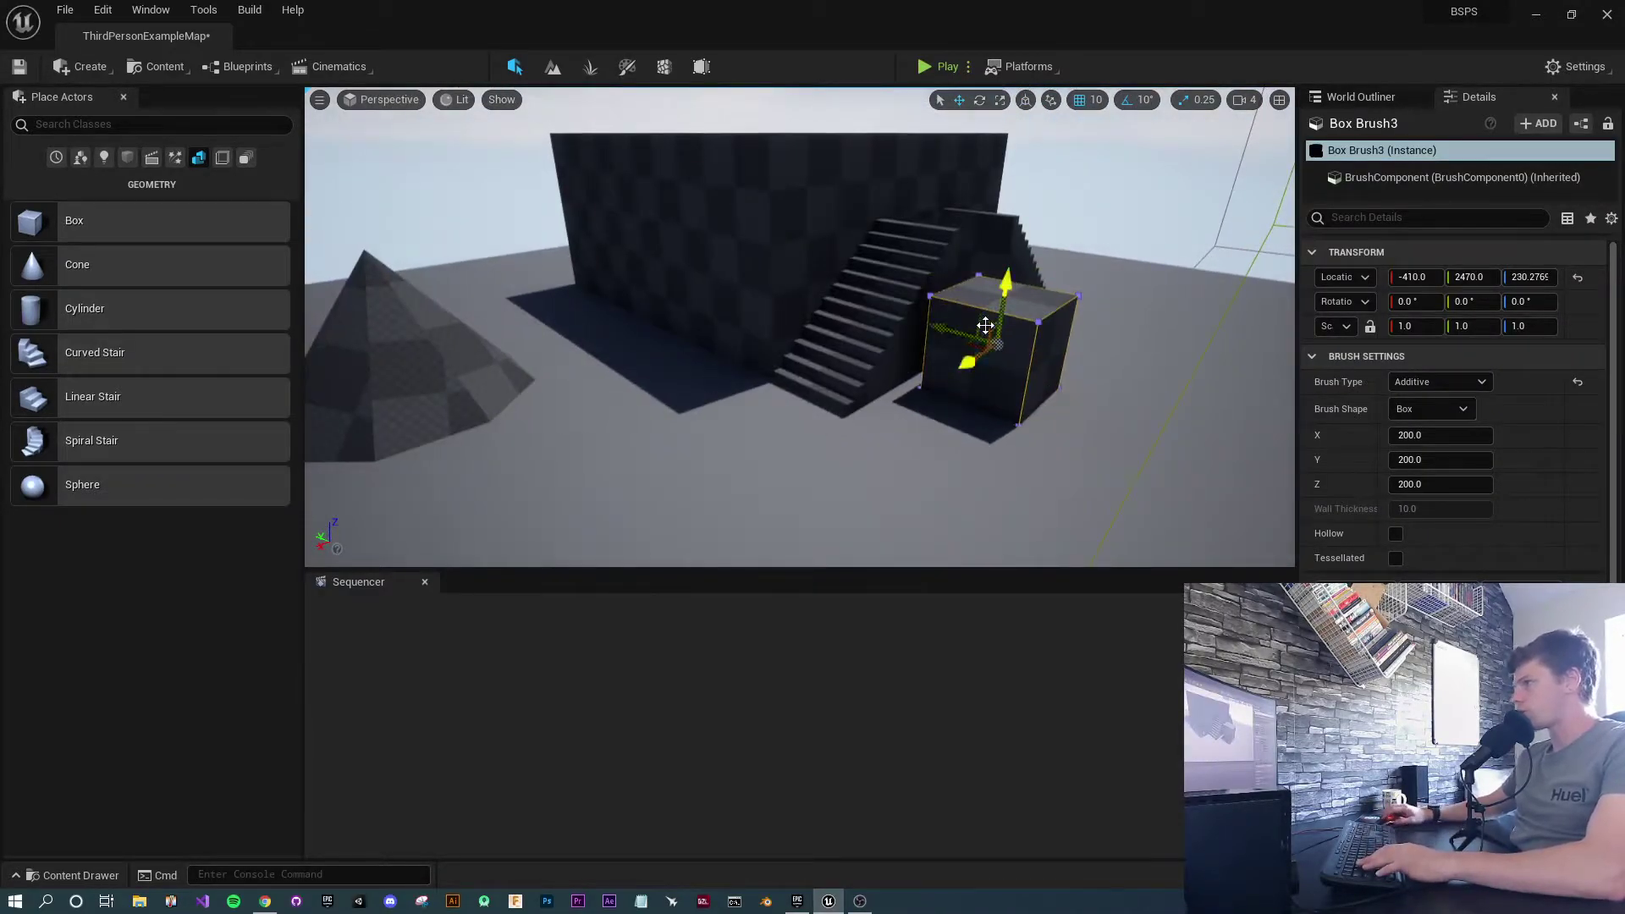
{"action": "mouse_move", "coordinate": [954, 325]}
{"action": "left_mouse_down"}
{"action": "mouse_move", "coordinate": [921, 321]}
{"action": "mouse_move", "coordinate": [962, 435]}
{"action": "left_mouse_up"}
{"action": "left_click", "coordinate": [965, 457]}
Select the new box brush and the left linear stair brush together
{"action": "key", "text": "w"}
{"action": "right_click_drag", "start_coordinate": [965, 457], "coordinate": [965, 457]}
{"action": "key", "text": "d"}
{"action": "key", "text": "d"}
{"action": "right_click_drag", "start_coordinate": [691, 350], "coordinate": [692, 350]}
{"action": "left_click", "coordinate": [691, 350]}
{"action": "left_click", "coordinate": [792, 322], "text": "ctrl"}
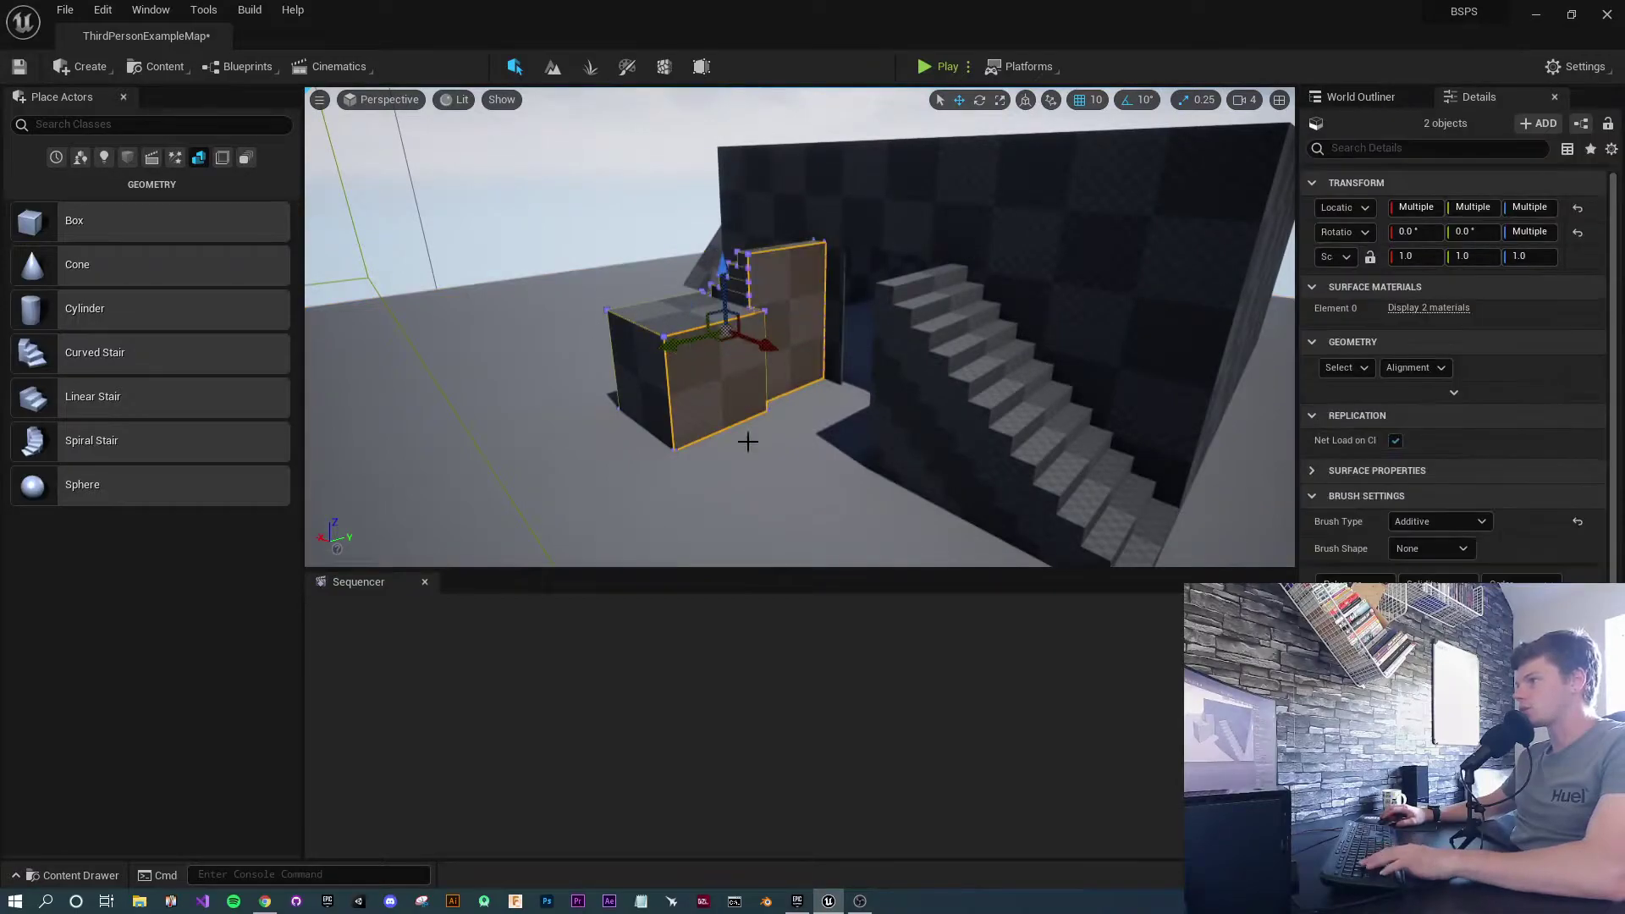
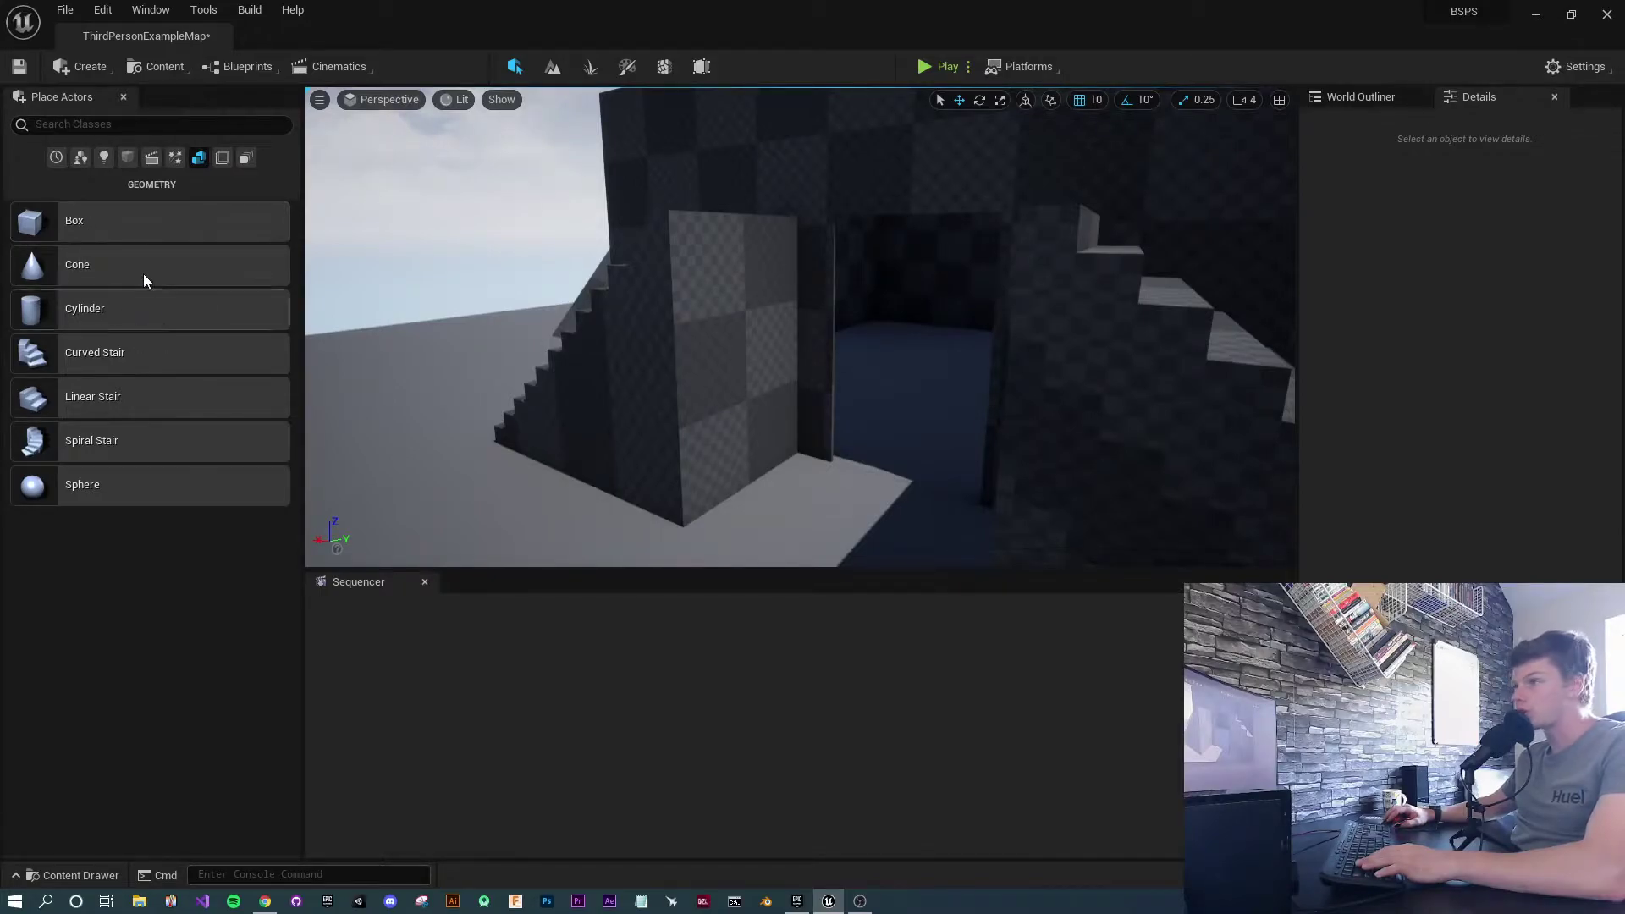
{"action": "mouse_move", "coordinate": [495, 425]}
{"action": "right_mouse_down"}
{"action": "mouse_move", "coordinate": [550, 440]}
{"action": "mouse_move", "coordinate": [576, 427]}
{"action": "mouse_move", "coordinate": [474, 449]}
{"action": "mouse_move", "coordinate": [584, 495]}
{"action": "mouse_move", "coordinate": [609, 484]}
{"action": "right_mouse_up"}
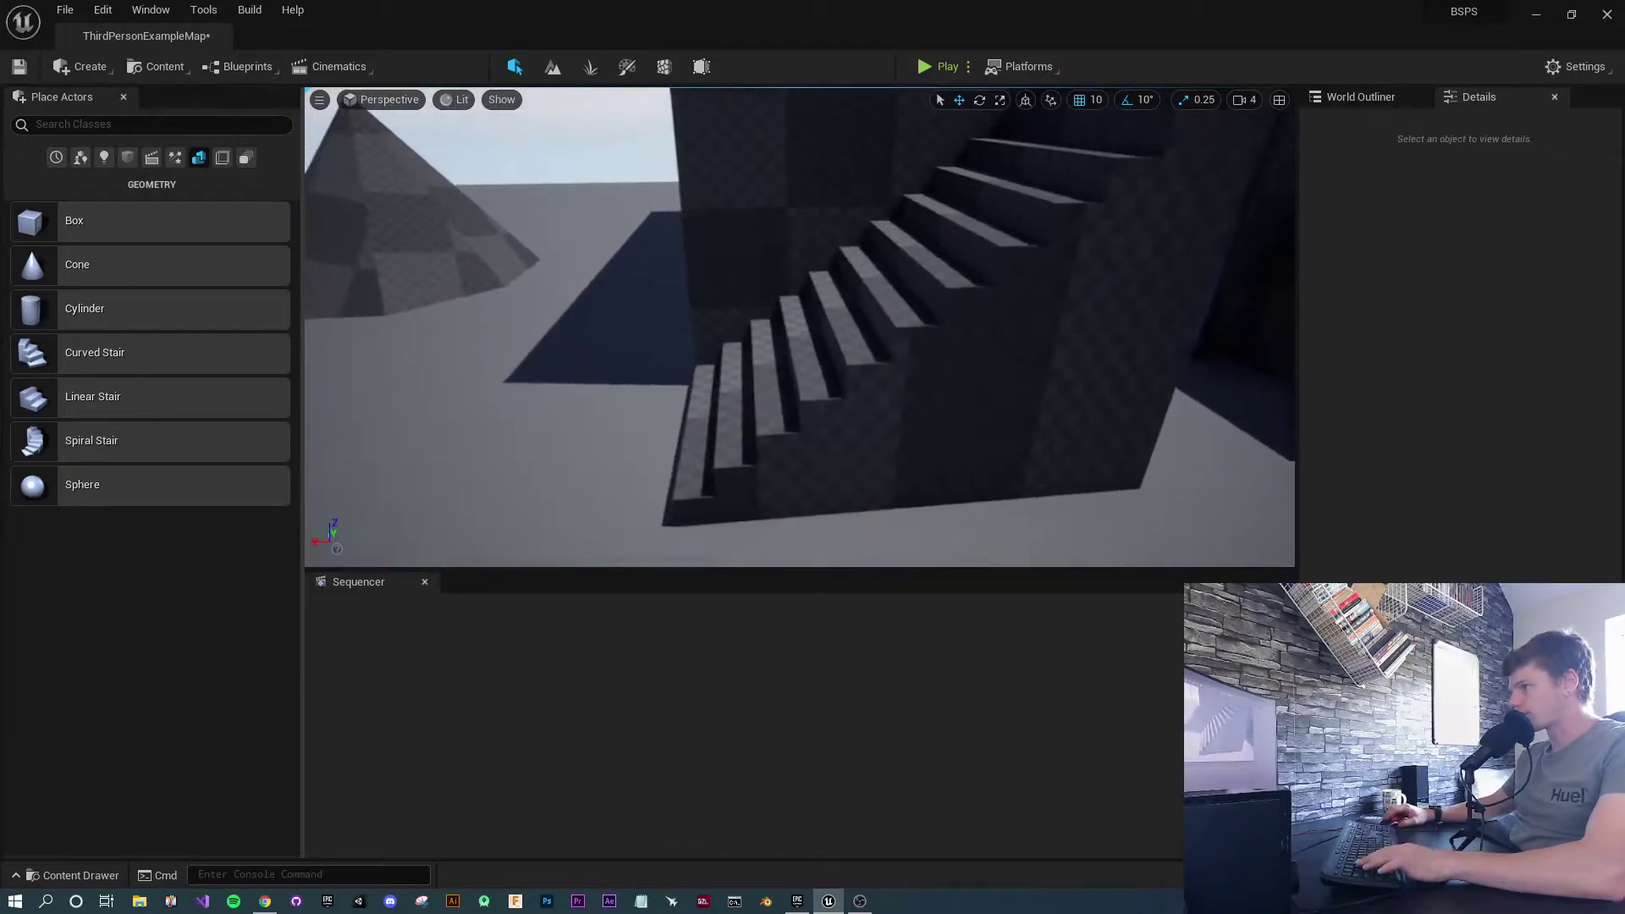
{"action": "left_click", "coordinate": [814, 410]}
{"action": "left_click", "coordinate": [725, 261]}
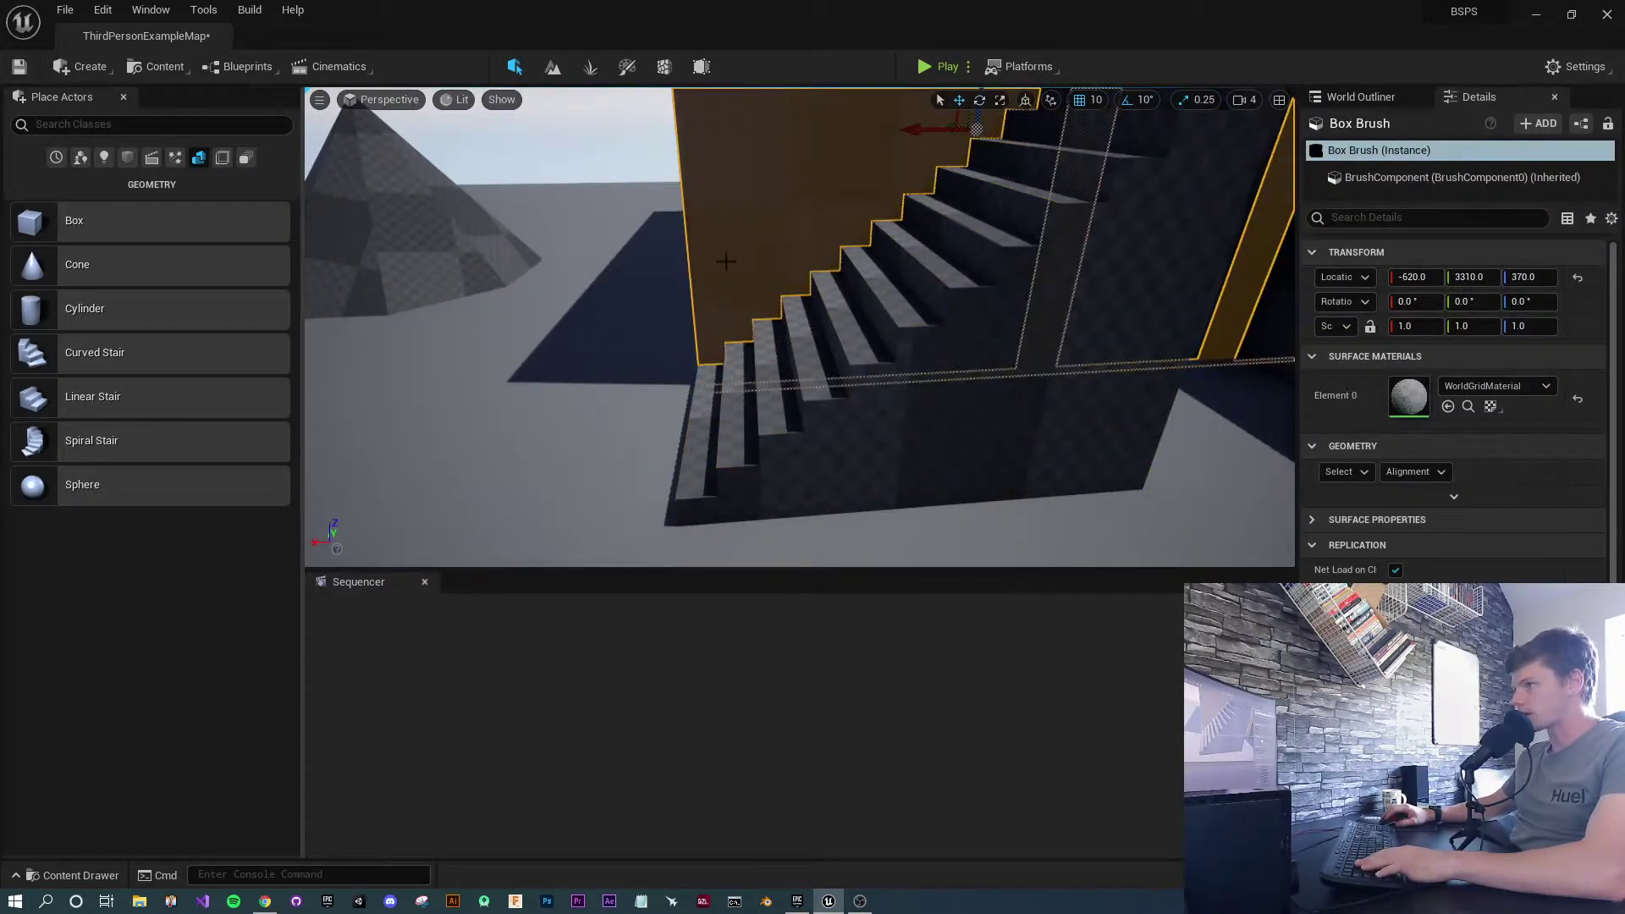
{"action": "left_click", "coordinate": [580, 451]}
{"action": "mouse_move", "coordinate": [580, 451]}
{"action": "right_mouse_down"}
{"action": "mouse_move", "coordinate": [644, 474]}
{"action": "mouse_move", "coordinate": [753, 453]}
{"action": "mouse_move", "coordinate": [594, 474]}
{"action": "mouse_move", "coordinate": [571, 461]}
{"action": "mouse_move", "coordinate": [599, 461]}
{"action": "right_mouse_up"}
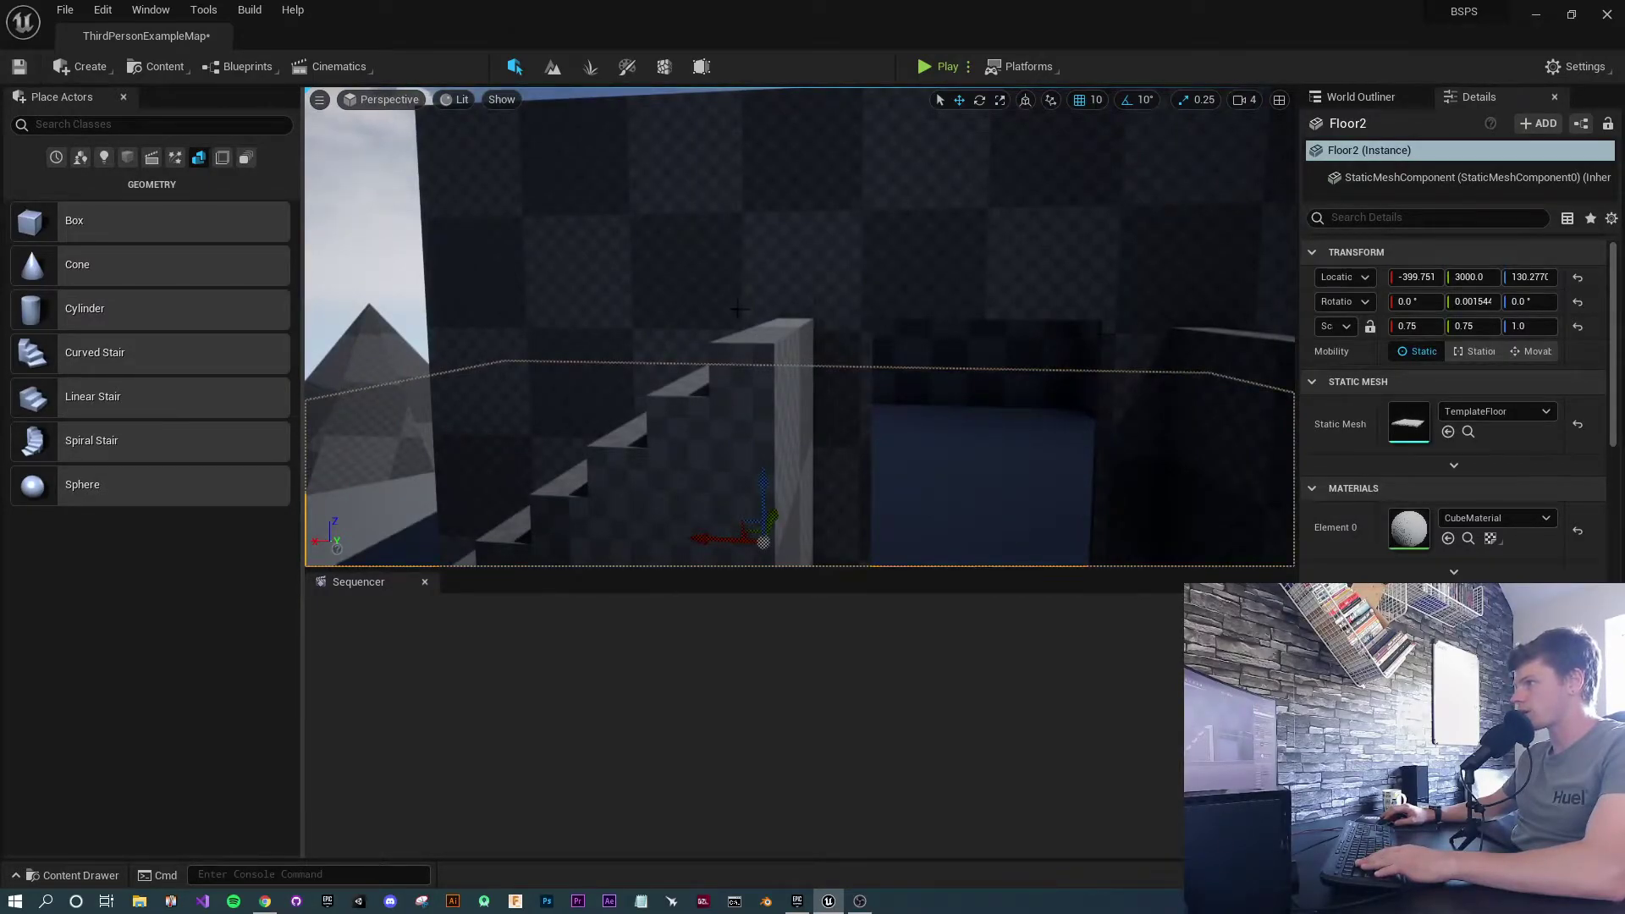
{"action": "right_click_drag", "start_coordinate": [893, 324], "coordinate": [814, 241]}
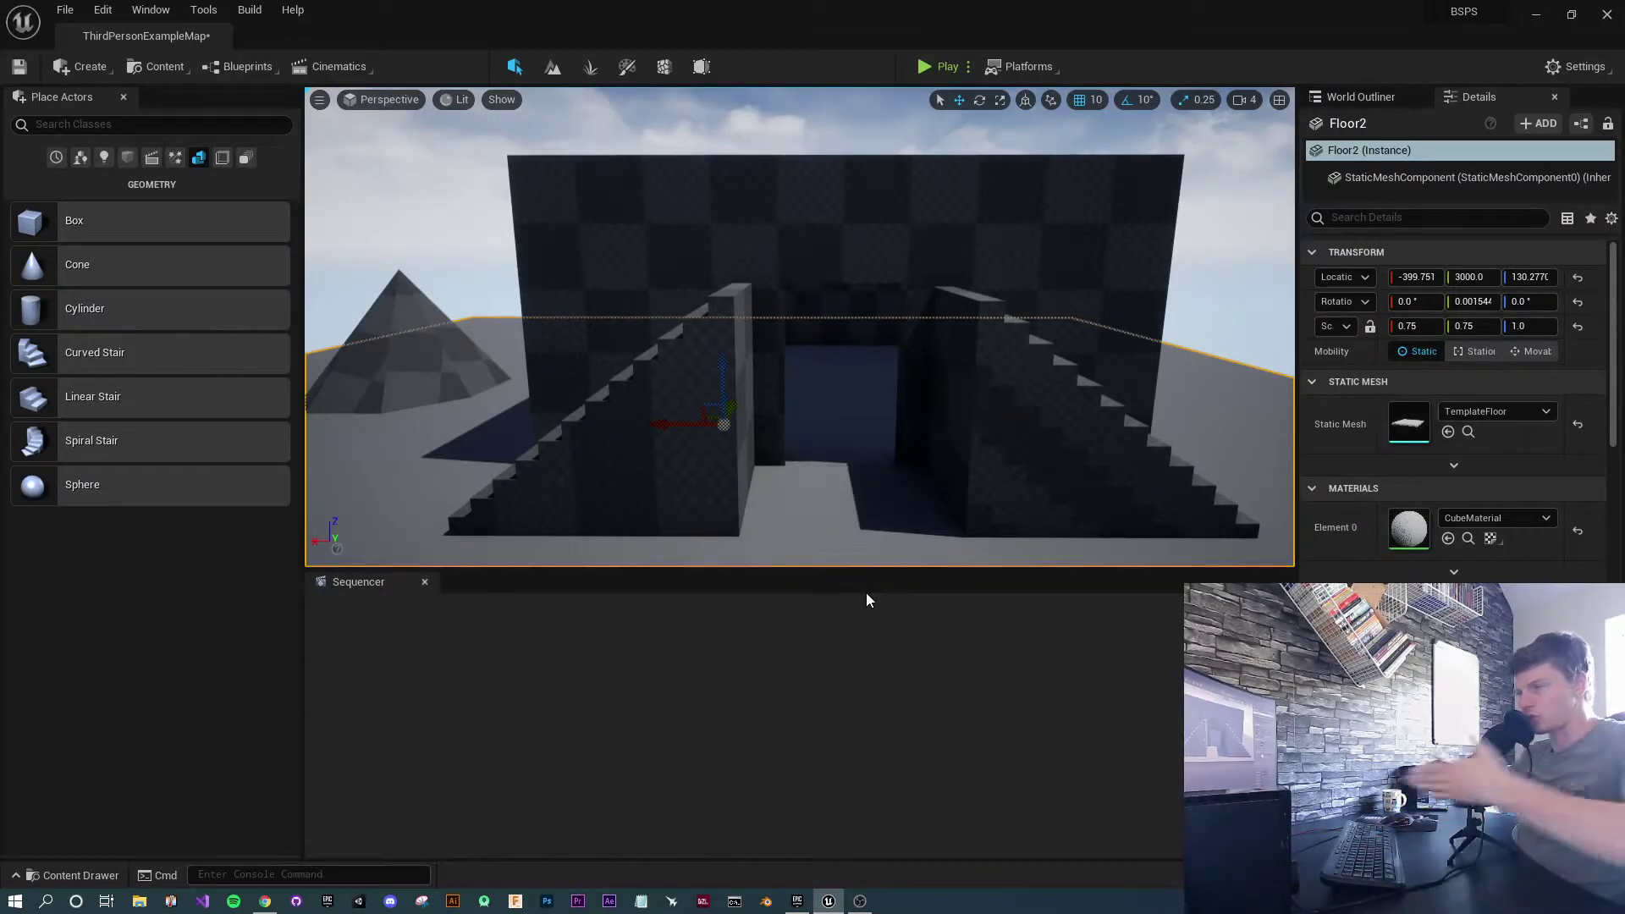
Cycle the transform gizmo through rotate and scale, and return it to move
{"action": "key", "text": "e"}
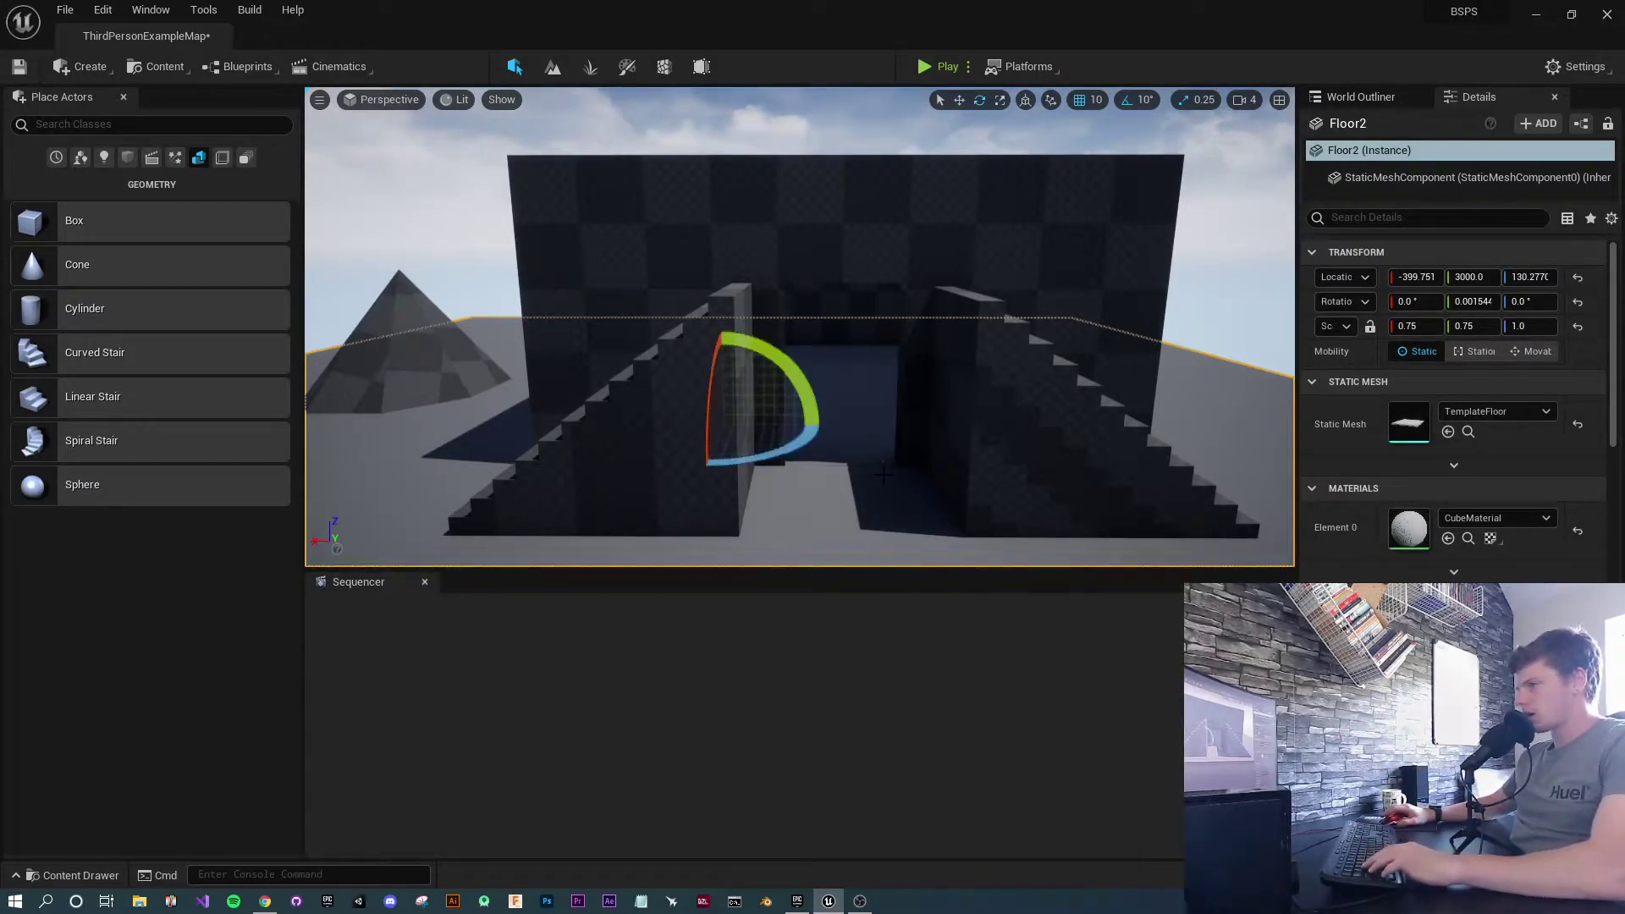
{"action": "key", "text": "r"}
{"action": "key", "text": "w"}
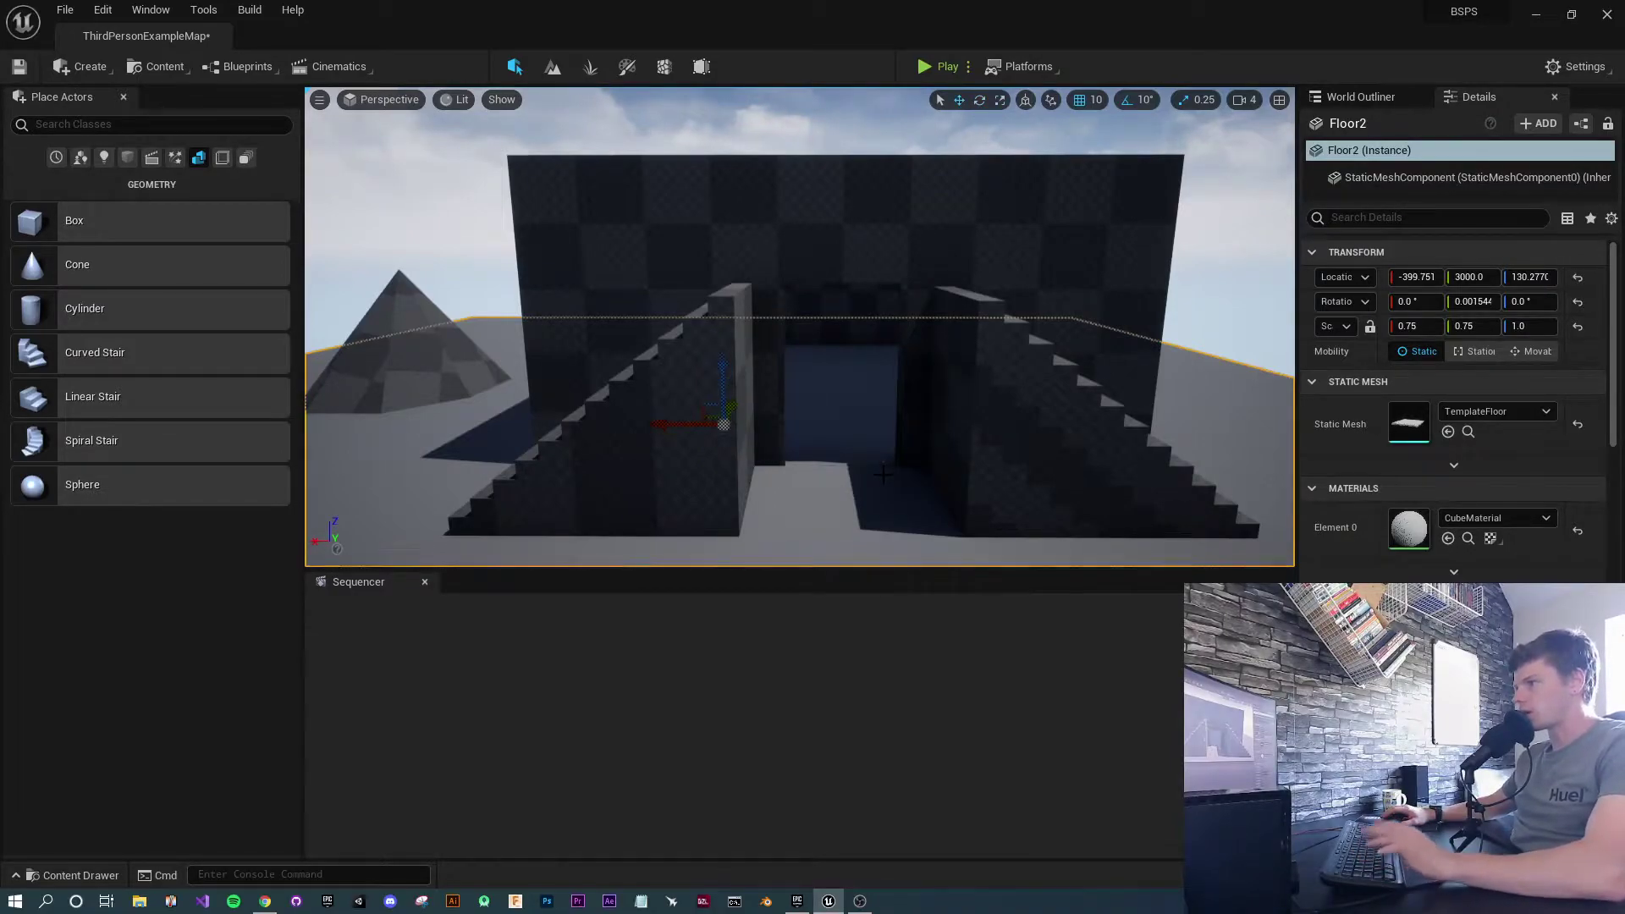
Select the linear stair brush left of the doorway and activate Brush Editing mode for it
{"action": "key", "text": "a"}
{"action": "right_click_drag", "start_coordinate": [841, 422], "coordinate": [969, 434]}
{"action": "left_click", "coordinate": [887, 391]}
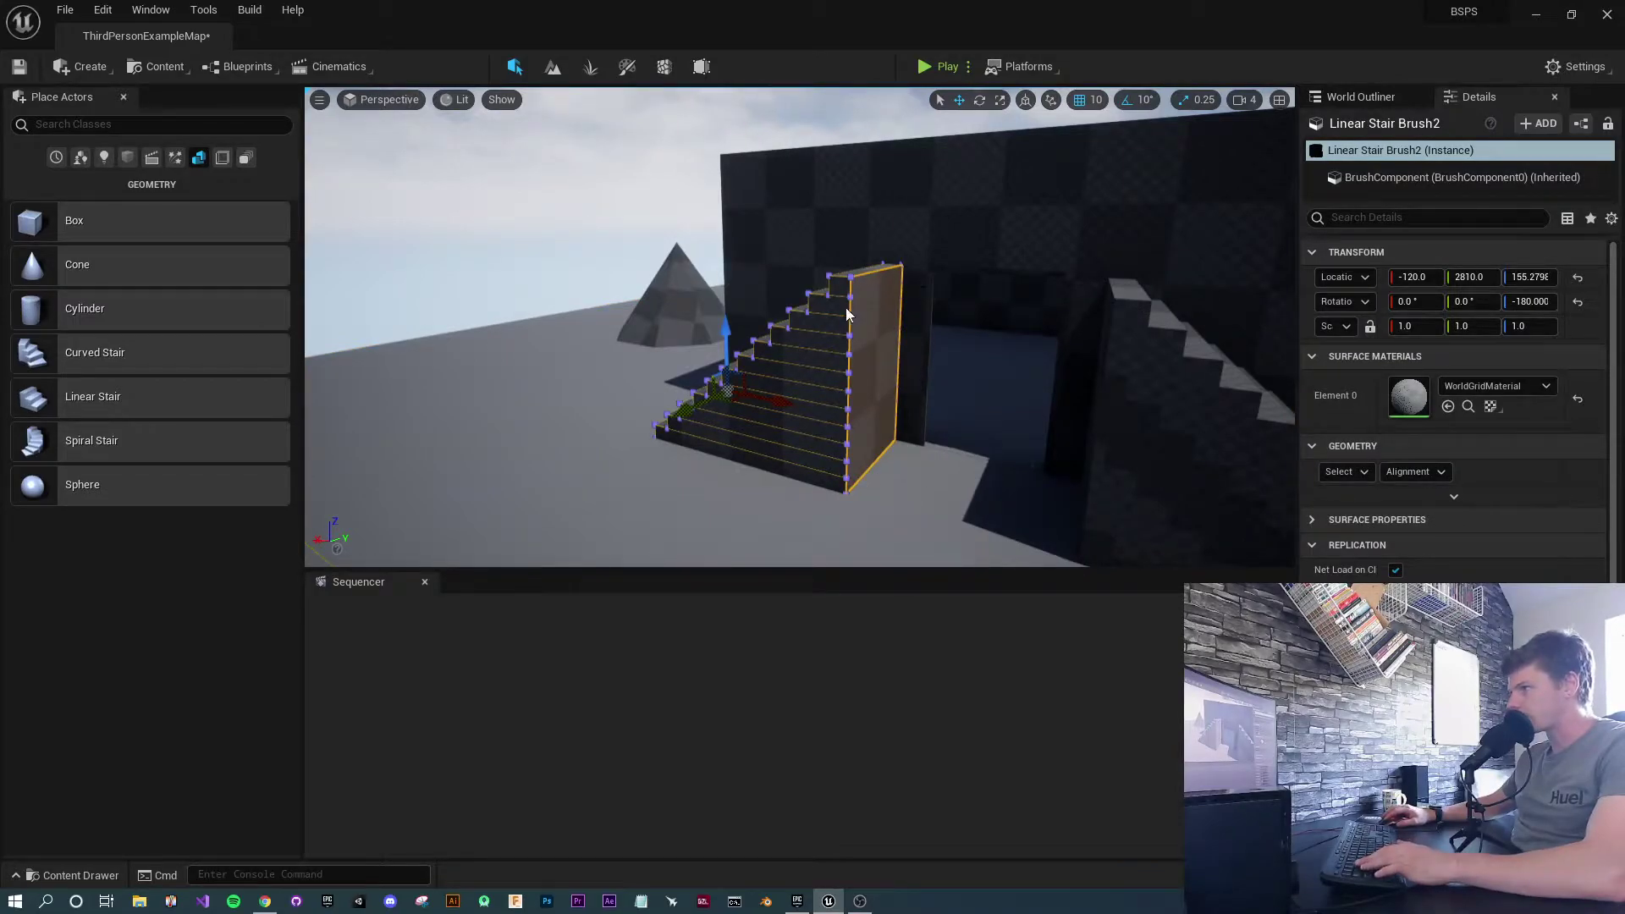
{"action": "key", "text": "d"}
{"action": "right_click_drag", "start_coordinate": [878, 369], "coordinate": [775, 325]}
{"action": "key", "text": "w"}
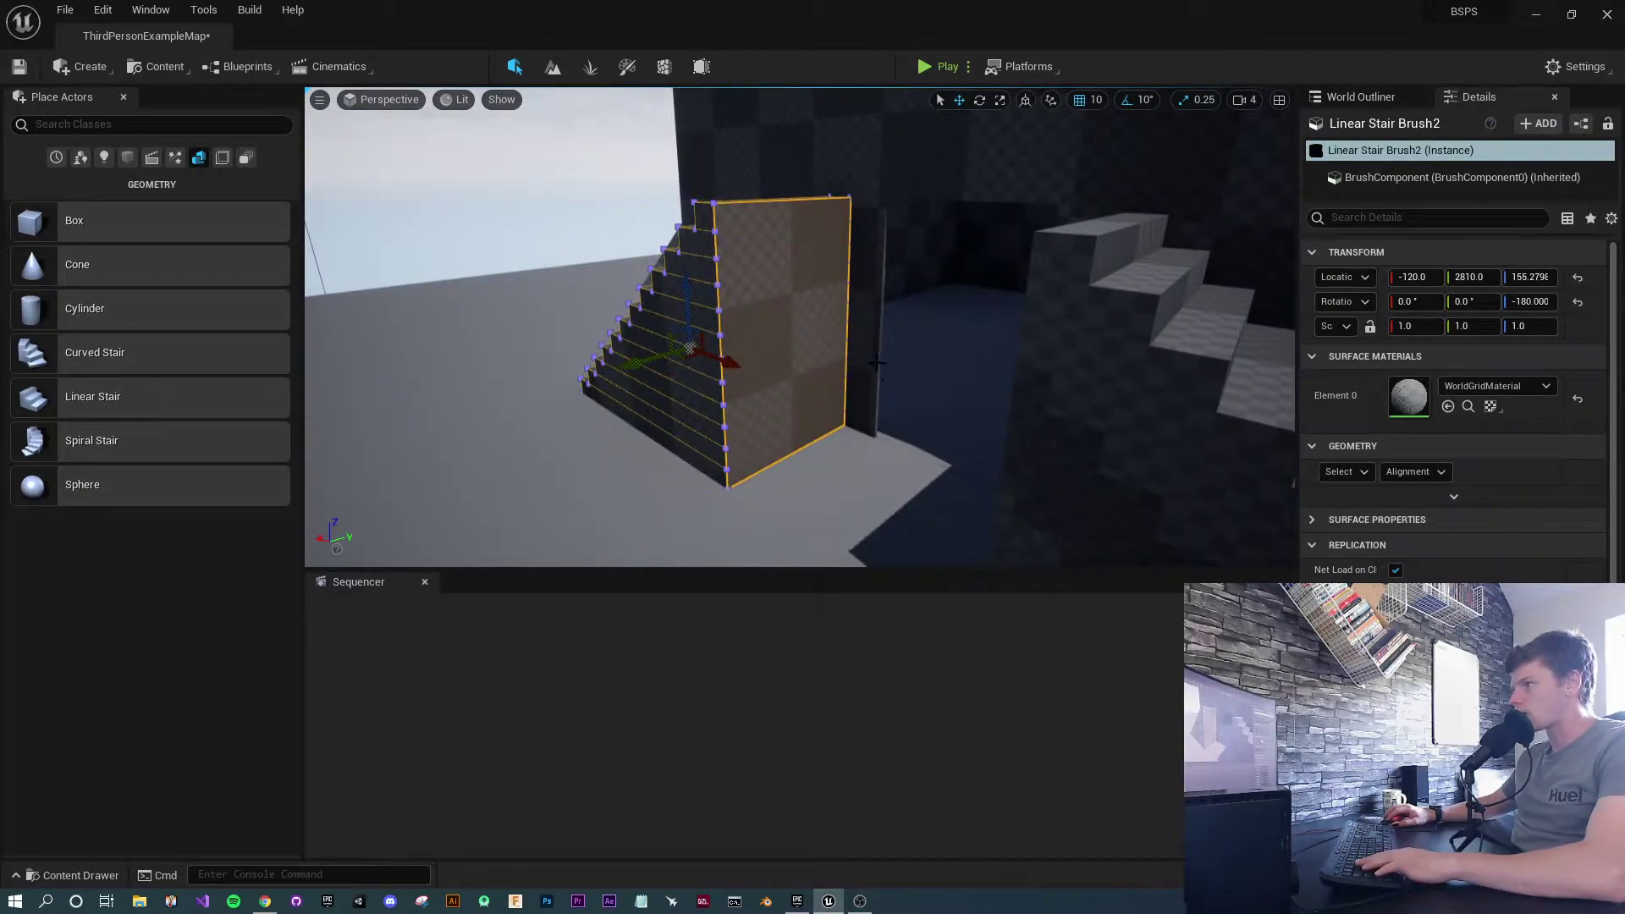
{"action": "mouse_move", "coordinate": [886, 331]}
{"action": "right_mouse_down"}
{"action": "mouse_move", "coordinate": [884, 288]}
{"action": "mouse_move", "coordinate": [897, 364]}
{"action": "mouse_move", "coordinate": [844, 276]}
{"action": "right_mouse_up"}
{"action": "key", "text": "e"}
{"action": "key", "text": "a"}
{"action": "key", "text": "f"}
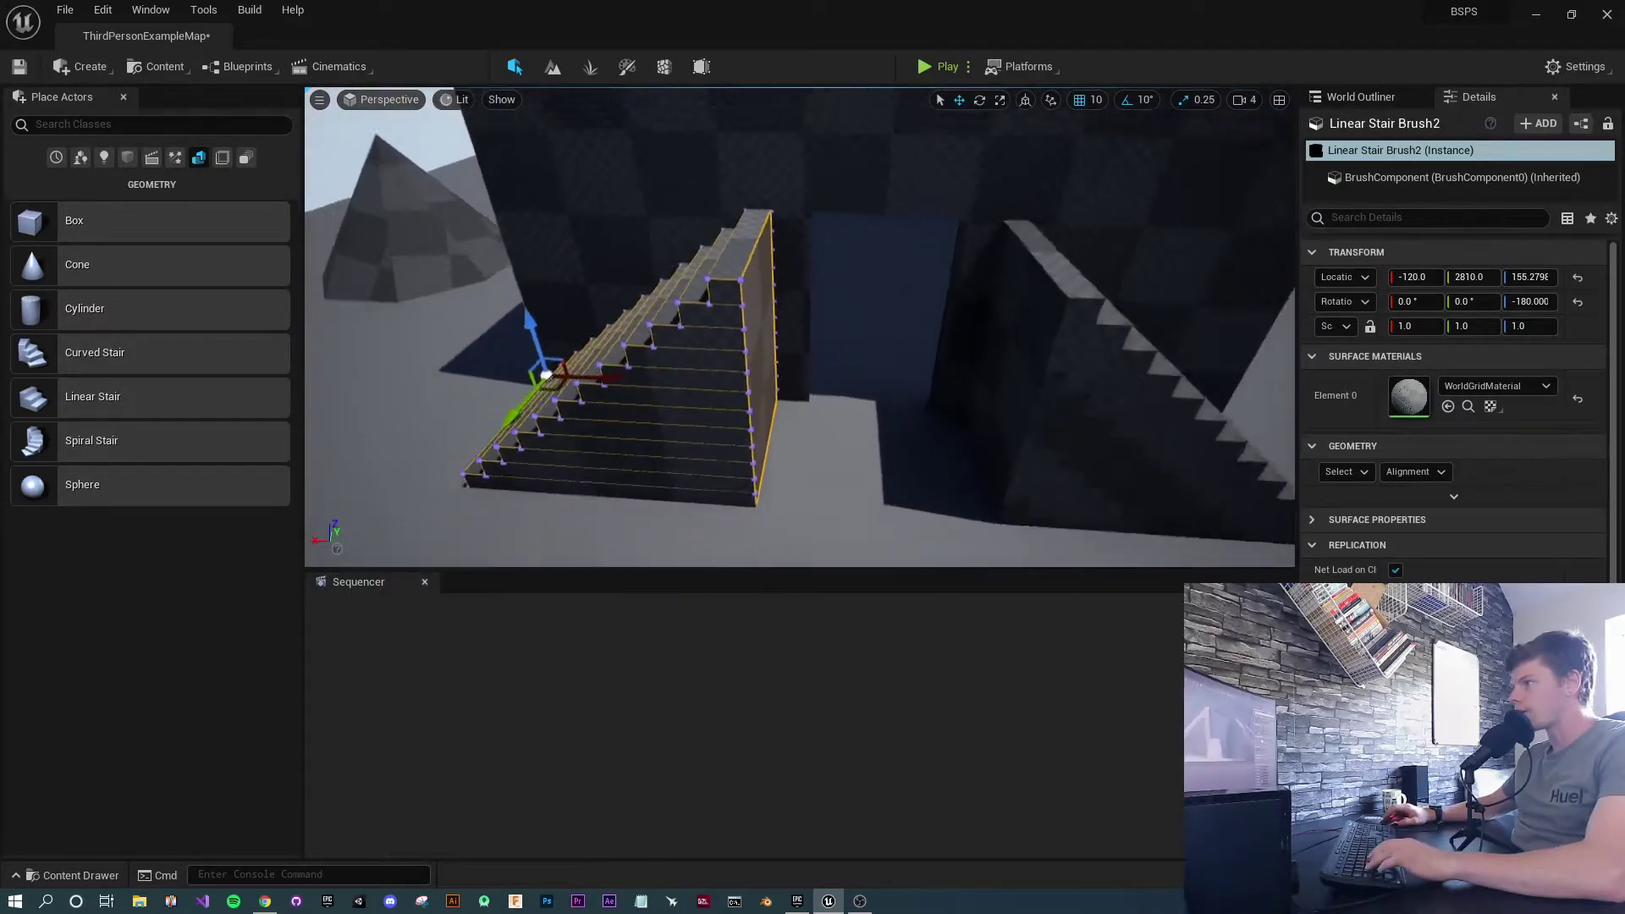
{"action": "key", "text": "s"}
{"action": "right_click_drag", "start_coordinate": [770, 346], "coordinate": [820, 335]}
{"action": "key", "text": "d"}
{"action": "key", "text": "w"}
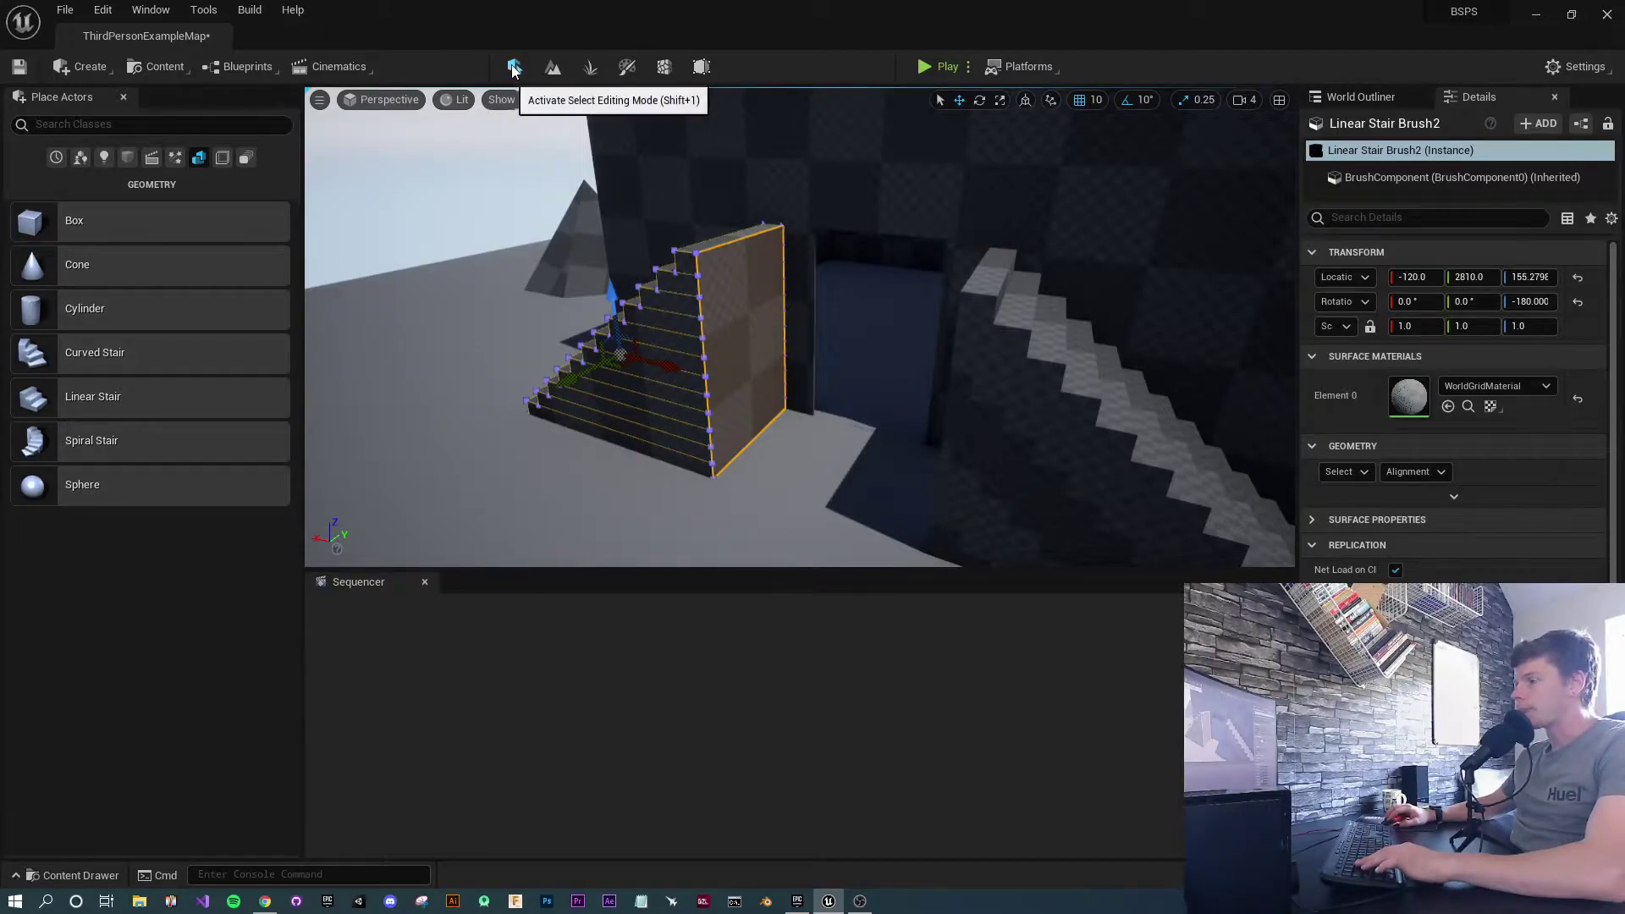
{"action": "left_click", "coordinate": [701, 68]}
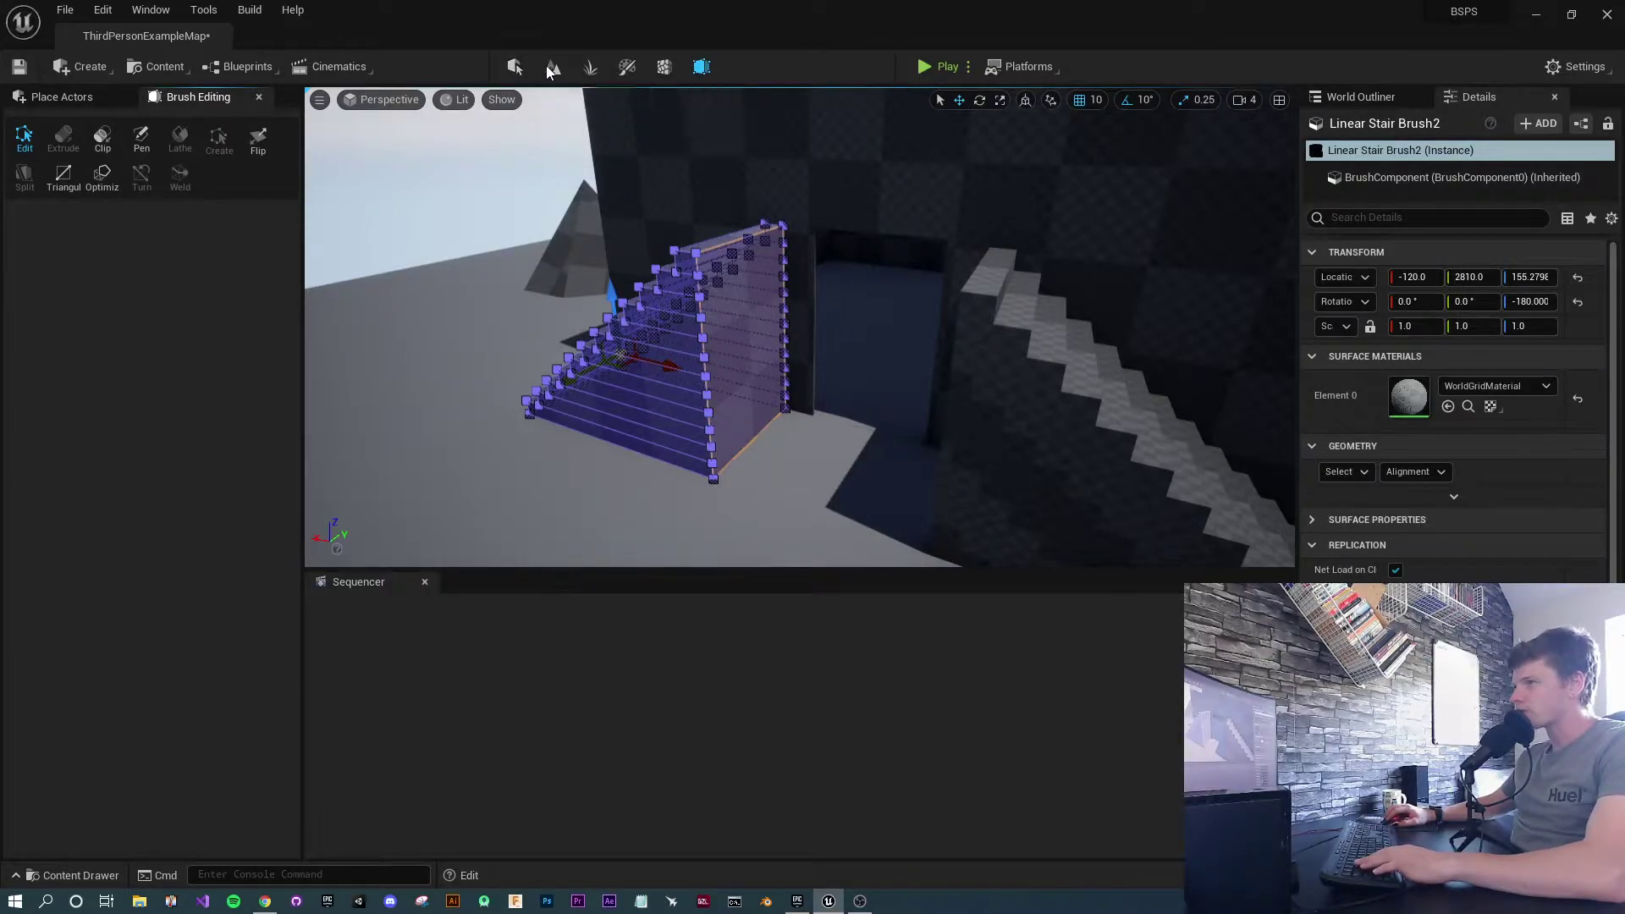
Browse the recently placed and Basic categories of placeable actors
{"action": "left_click", "coordinate": [59, 96]}
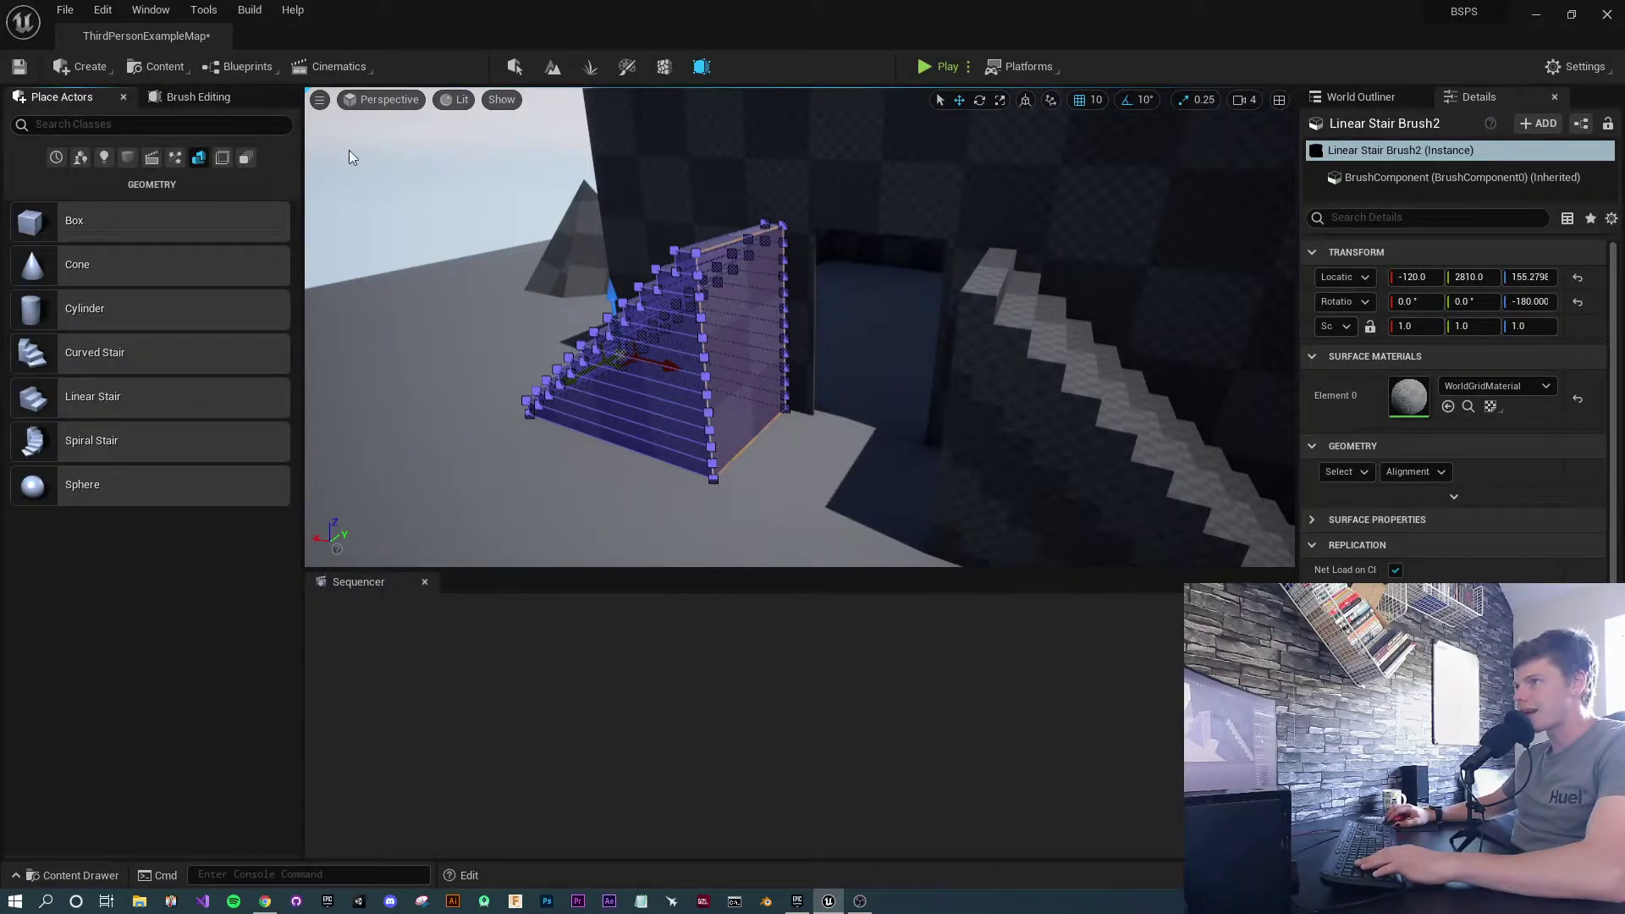
{"action": "left_click", "coordinate": [57, 156]}
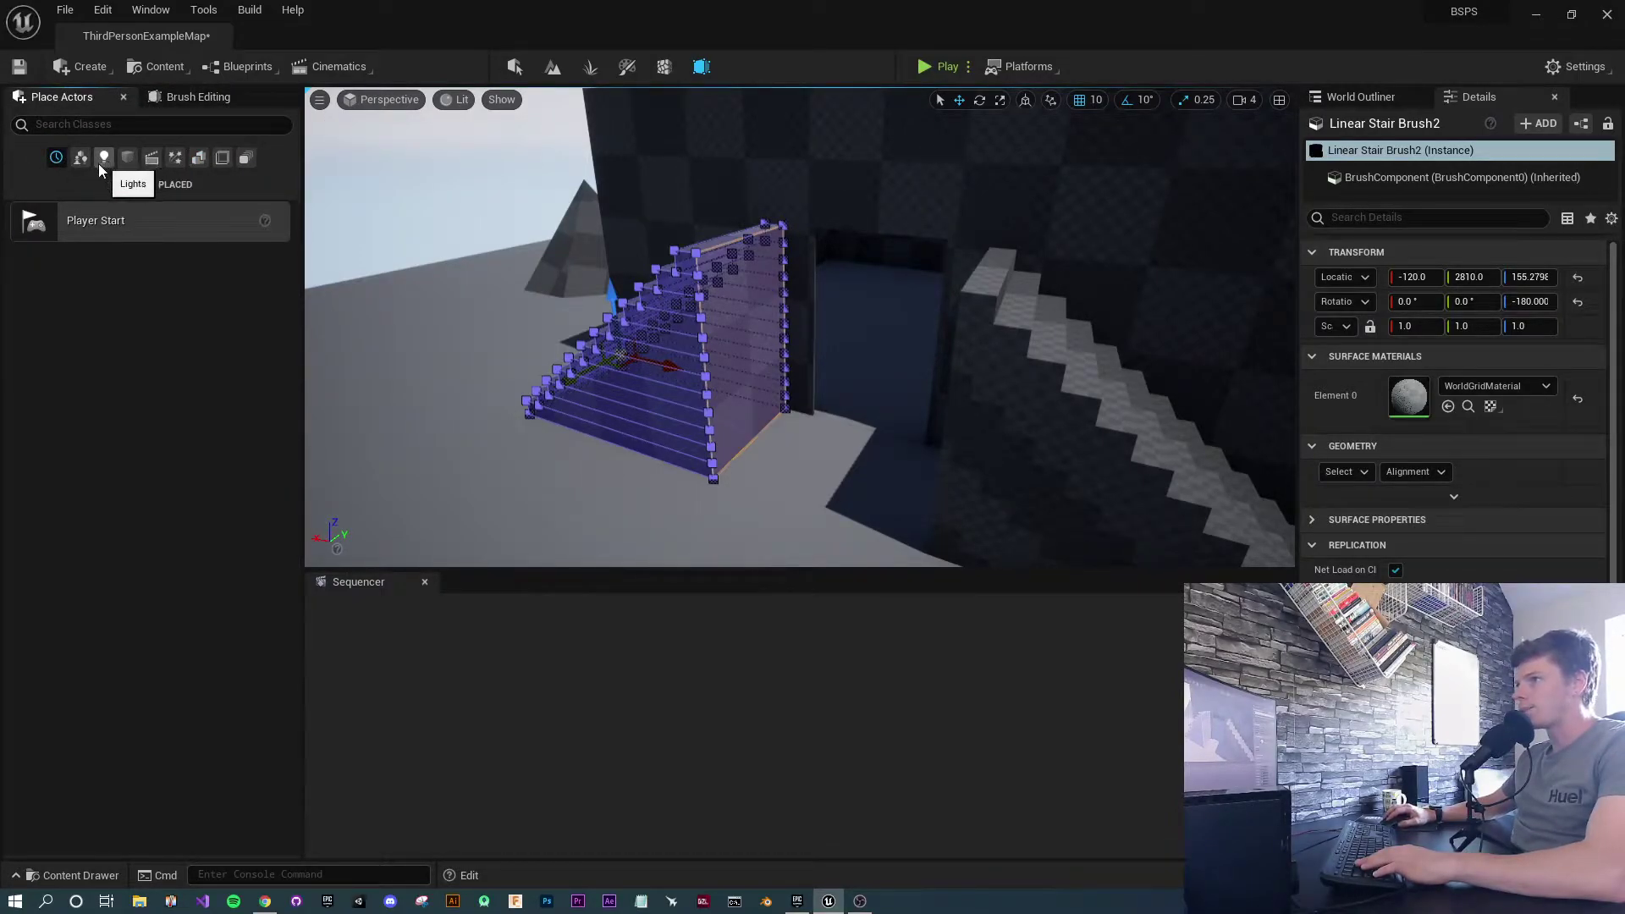
{"action": "left_click", "coordinate": [81, 158]}
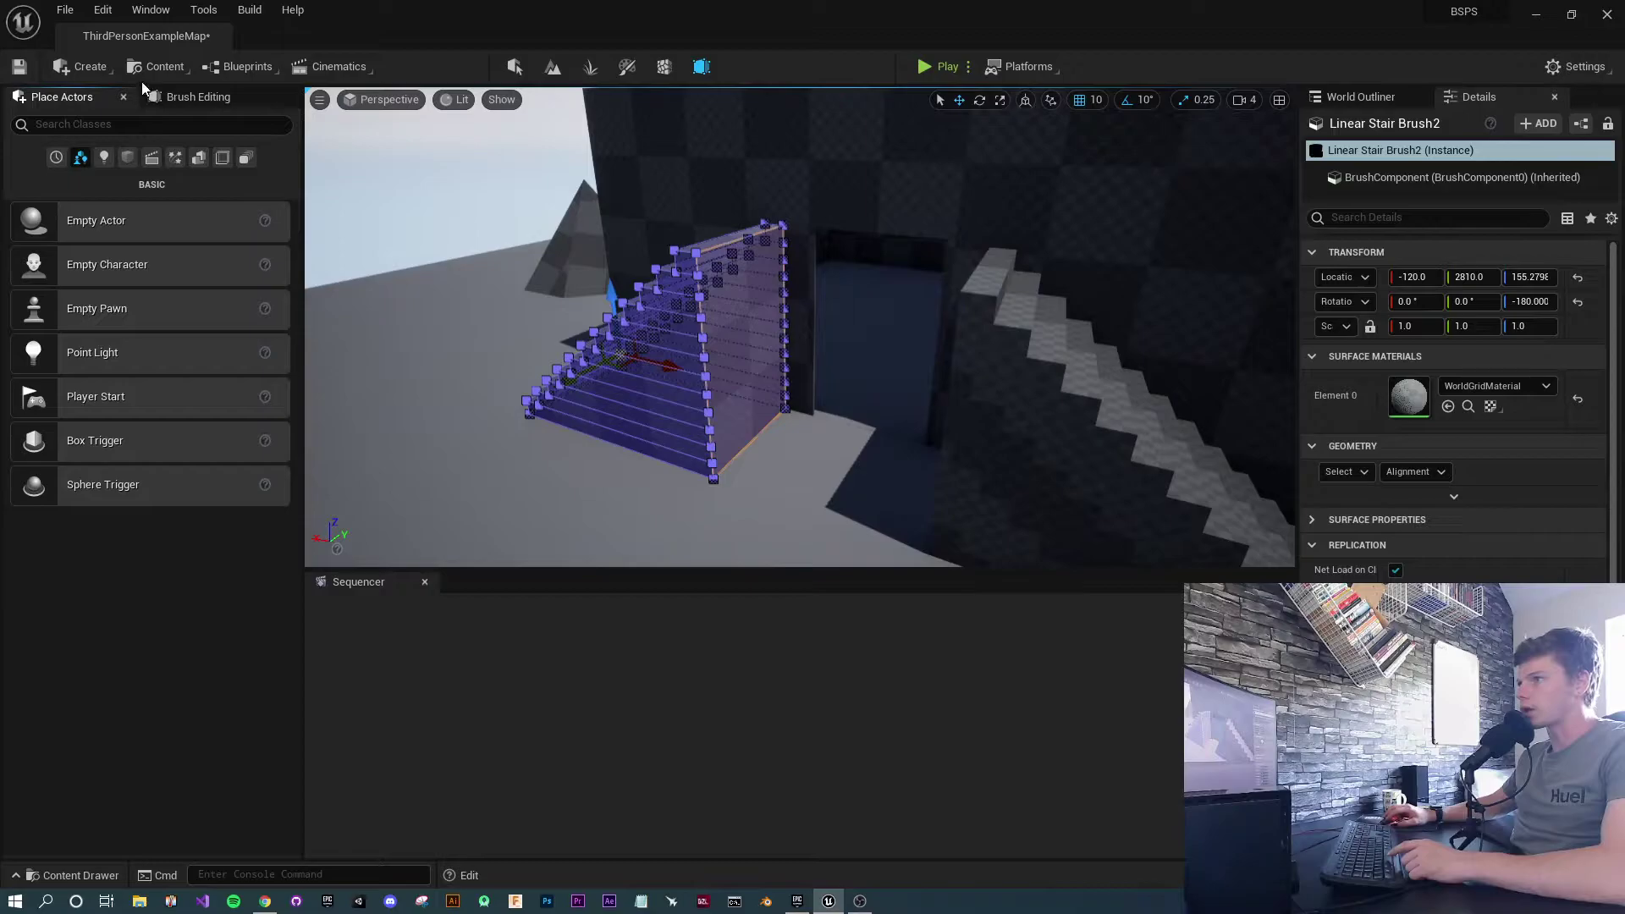
Dock the Brush Editing panel as a tab beside Place Actors
{"action": "left_click", "coordinate": [701, 68]}
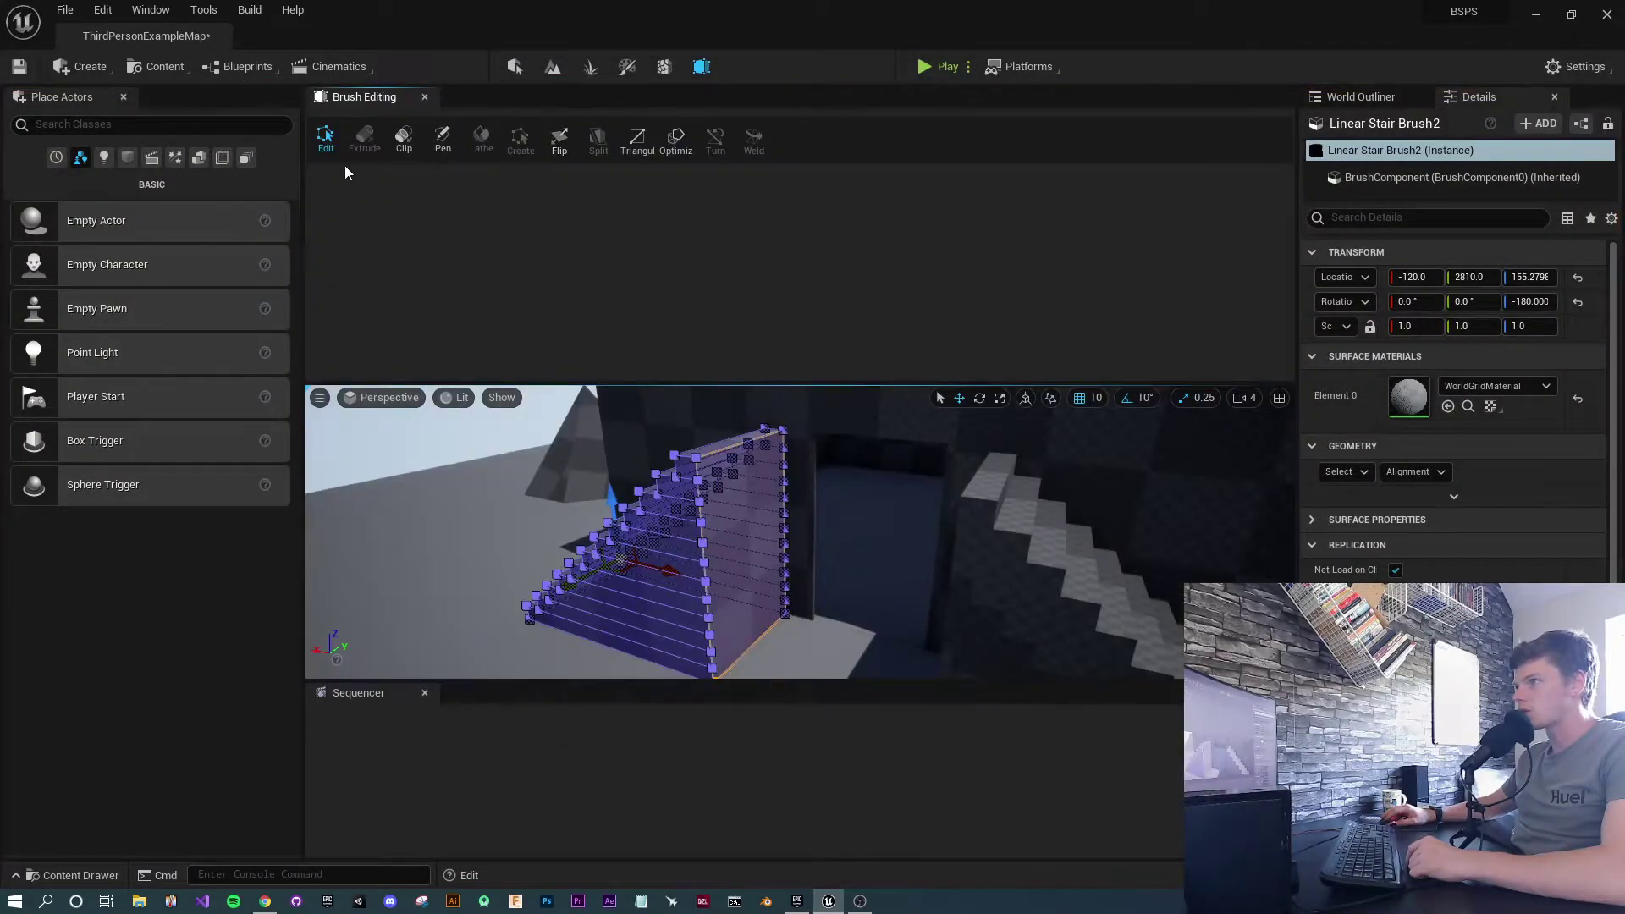
{"action": "mouse_move", "coordinate": [372, 97]}
{"action": "left_mouse_down"}
{"action": "mouse_move", "coordinate": [165, 136]}
{"action": "mouse_move", "coordinate": [196, 96]}
{"action": "left_mouse_up"}
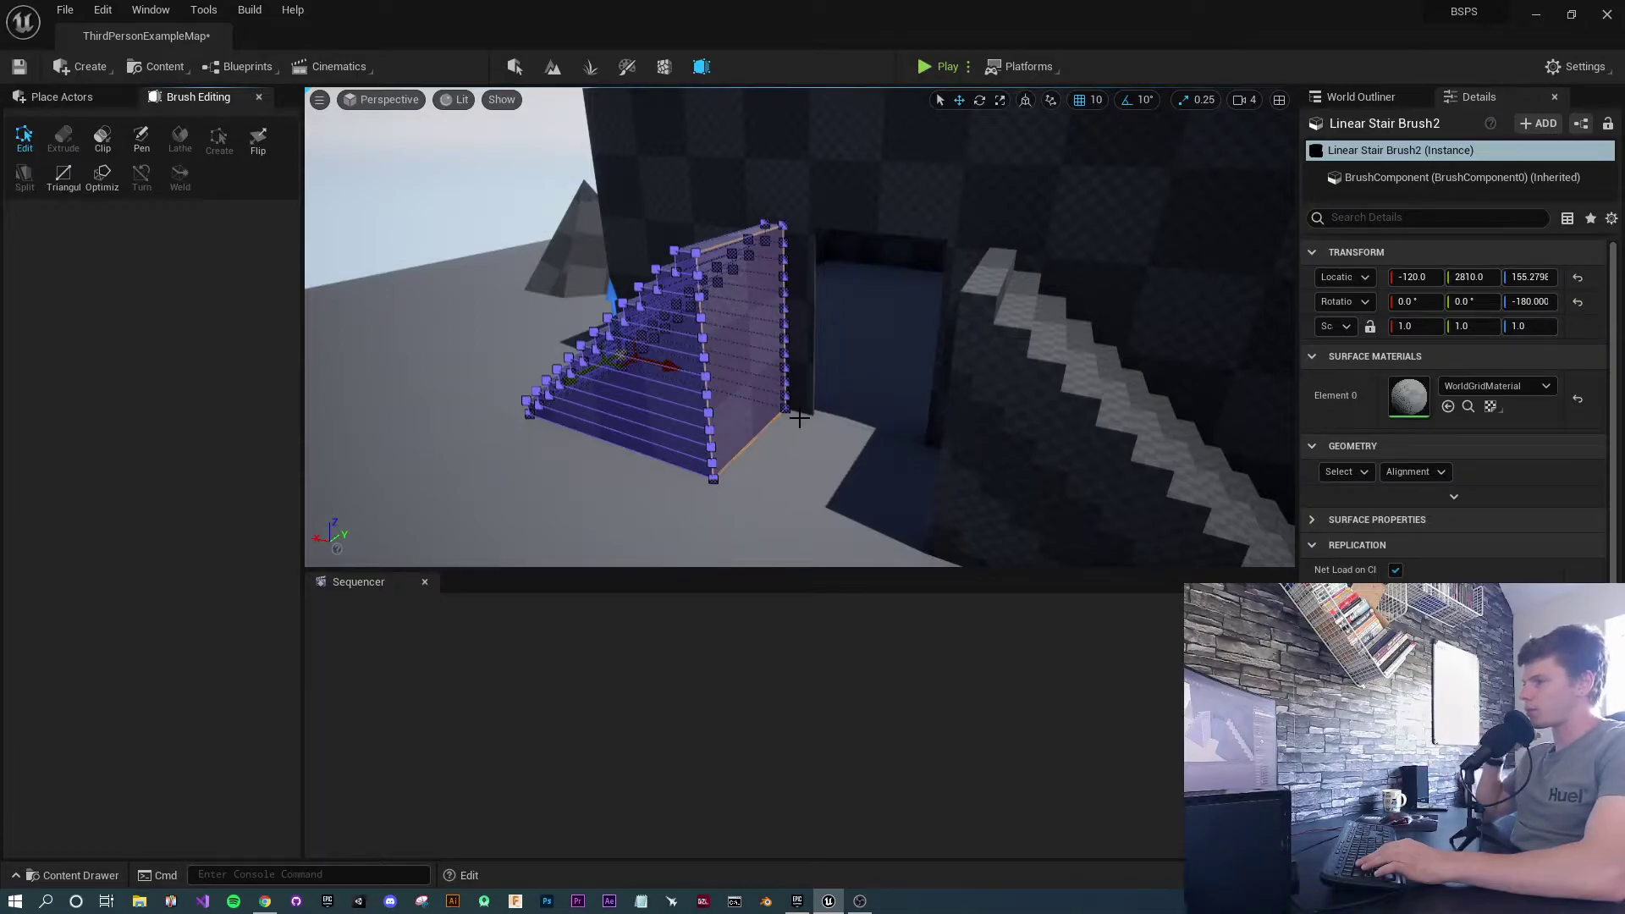
Select the tall vertical end face of the left staircase brush, facing the doorway
{"action": "left_click", "coordinate": [735, 352]}
{"action": "left_click", "coordinate": [703, 341]}
{"action": "left_click", "coordinate": [661, 337]}
{"action": "left_click", "coordinate": [633, 383]}
{"action": "left_click", "coordinate": [727, 360]}
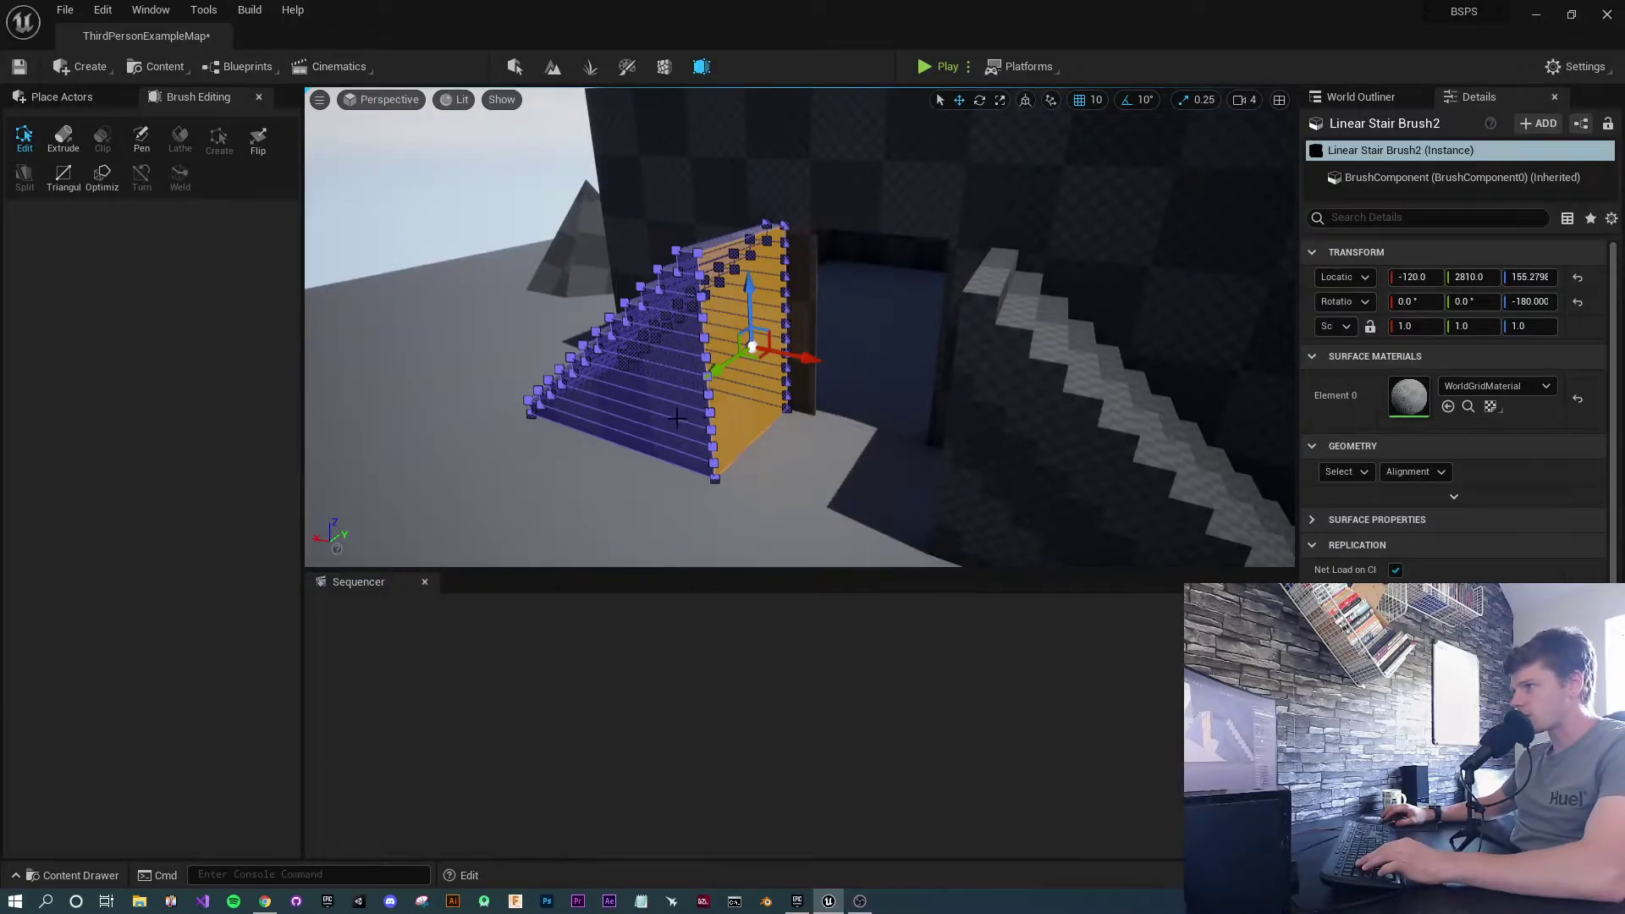
Try moving the left staircase brush's vertical end face outward toward the doorway without extruding it, and deselect the brush
{"action": "left_click", "coordinate": [659, 387]}
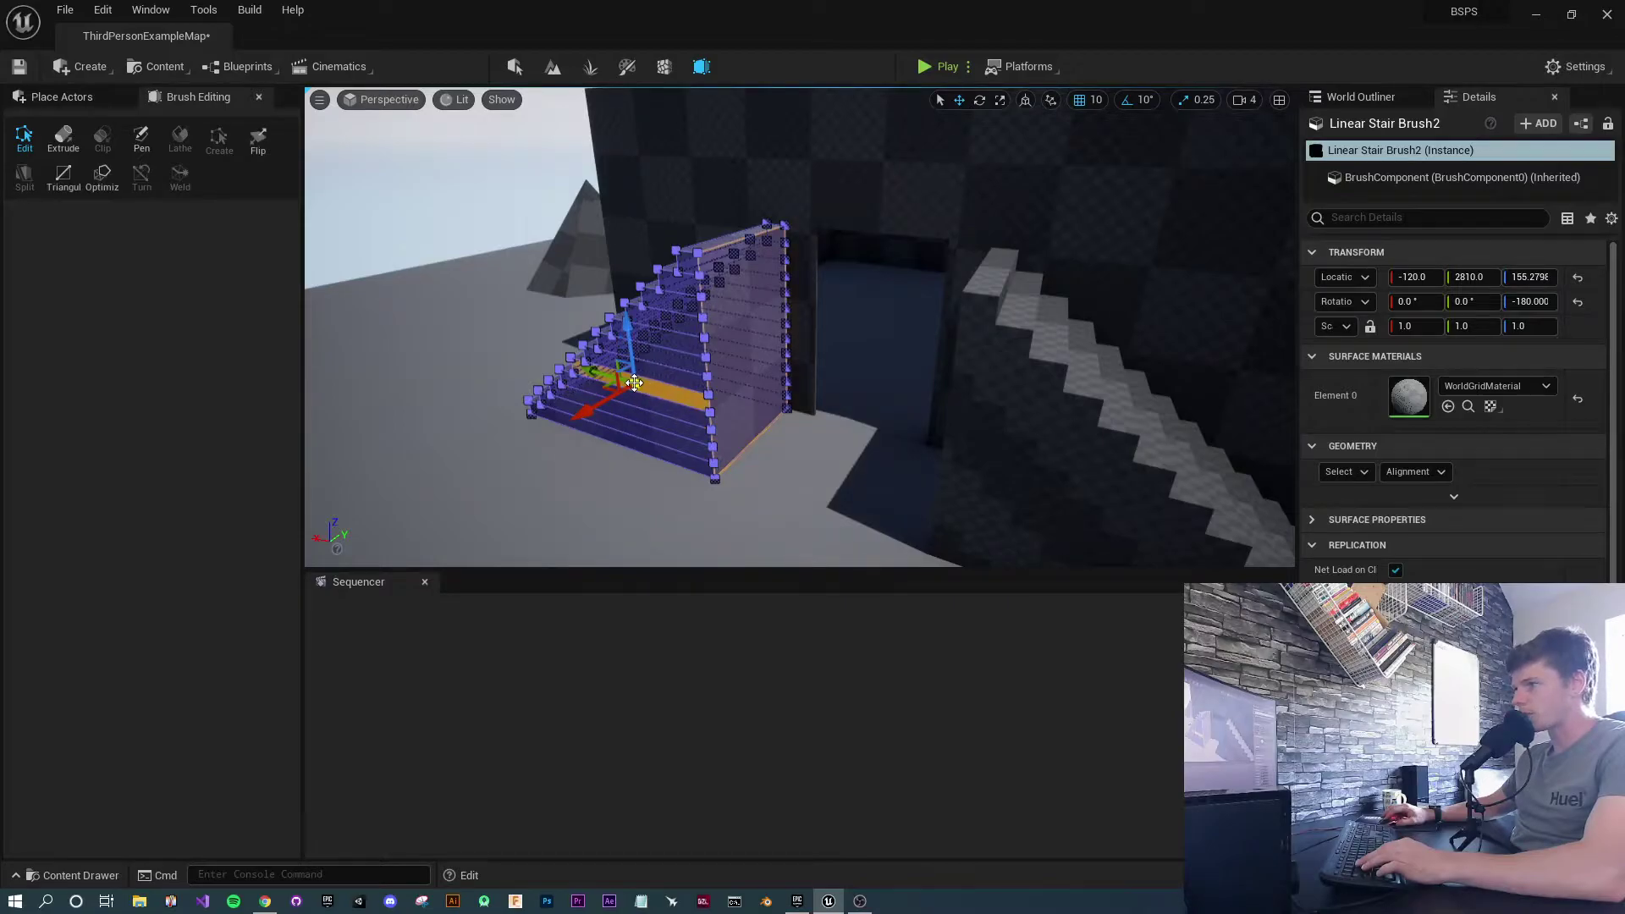
{"action": "left_click", "coordinate": [745, 347]}
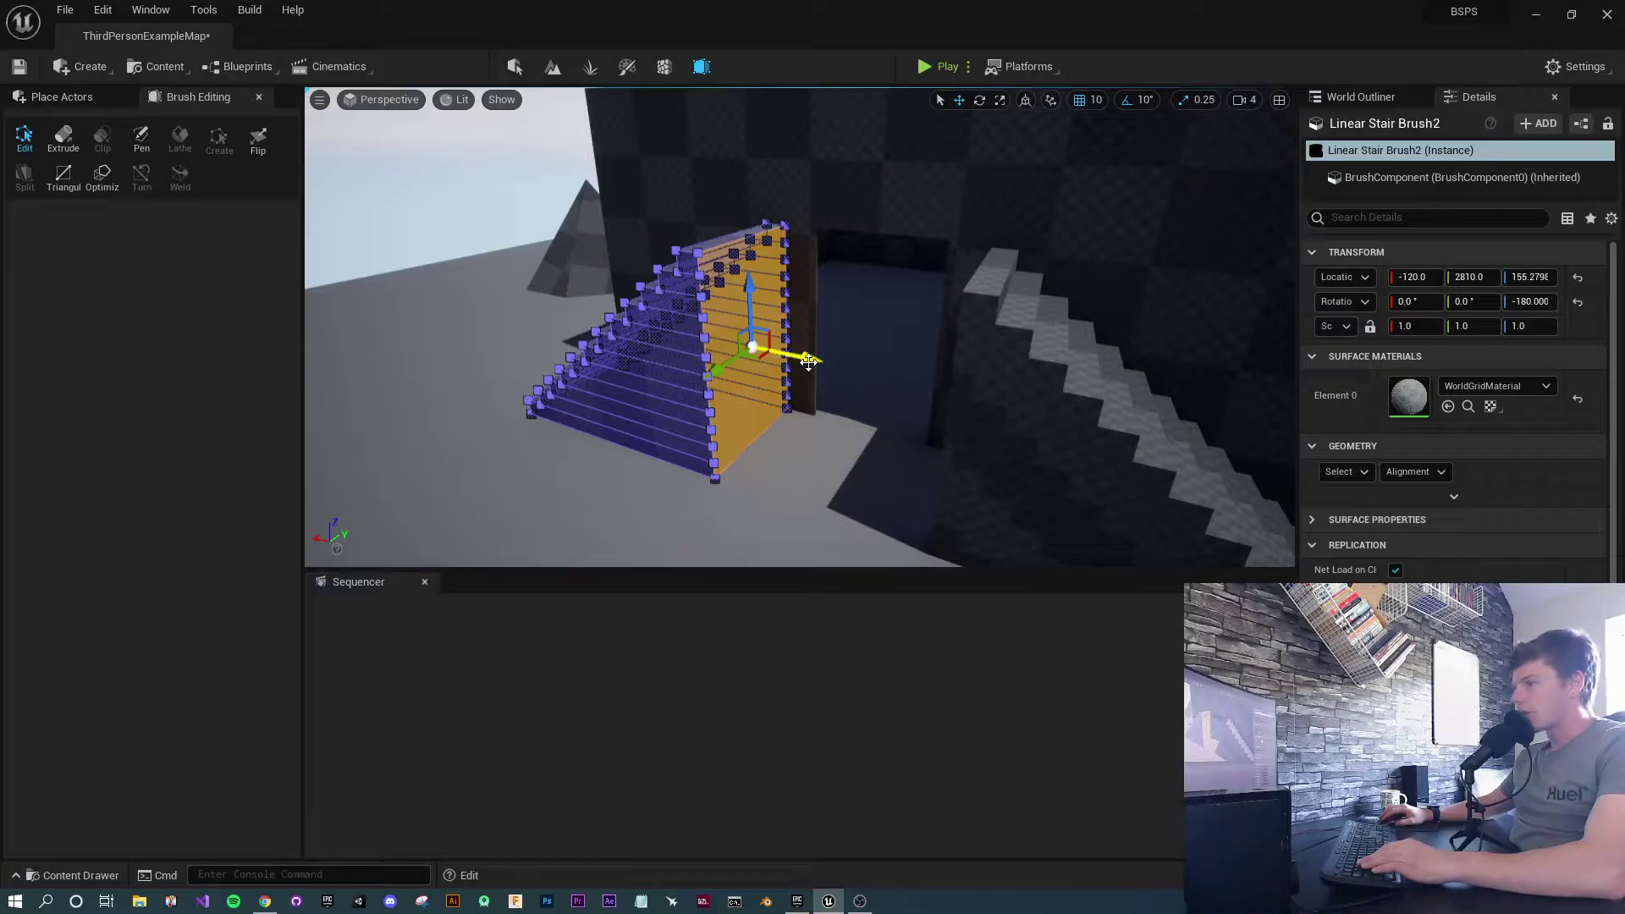
{"action": "left_click_drag", "start_coordinate": [806, 359], "coordinate": [837, 373]}
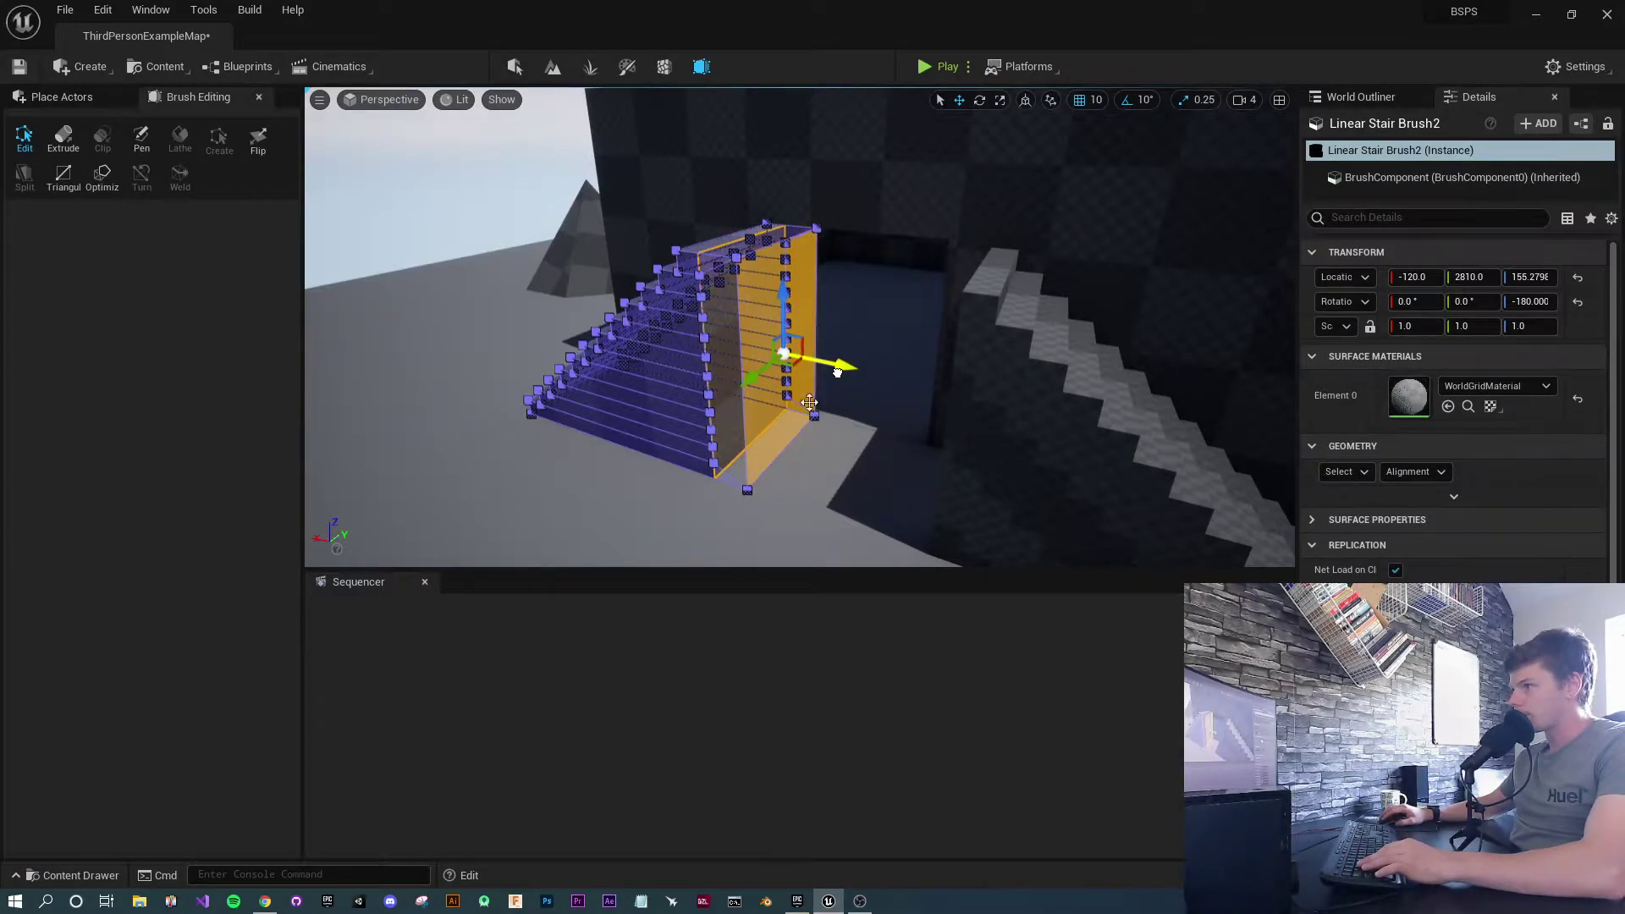
{"action": "left_click", "coordinate": [547, 532]}
{"action": "right_click_drag", "start_coordinate": [553, 522], "coordinate": [598, 368]}
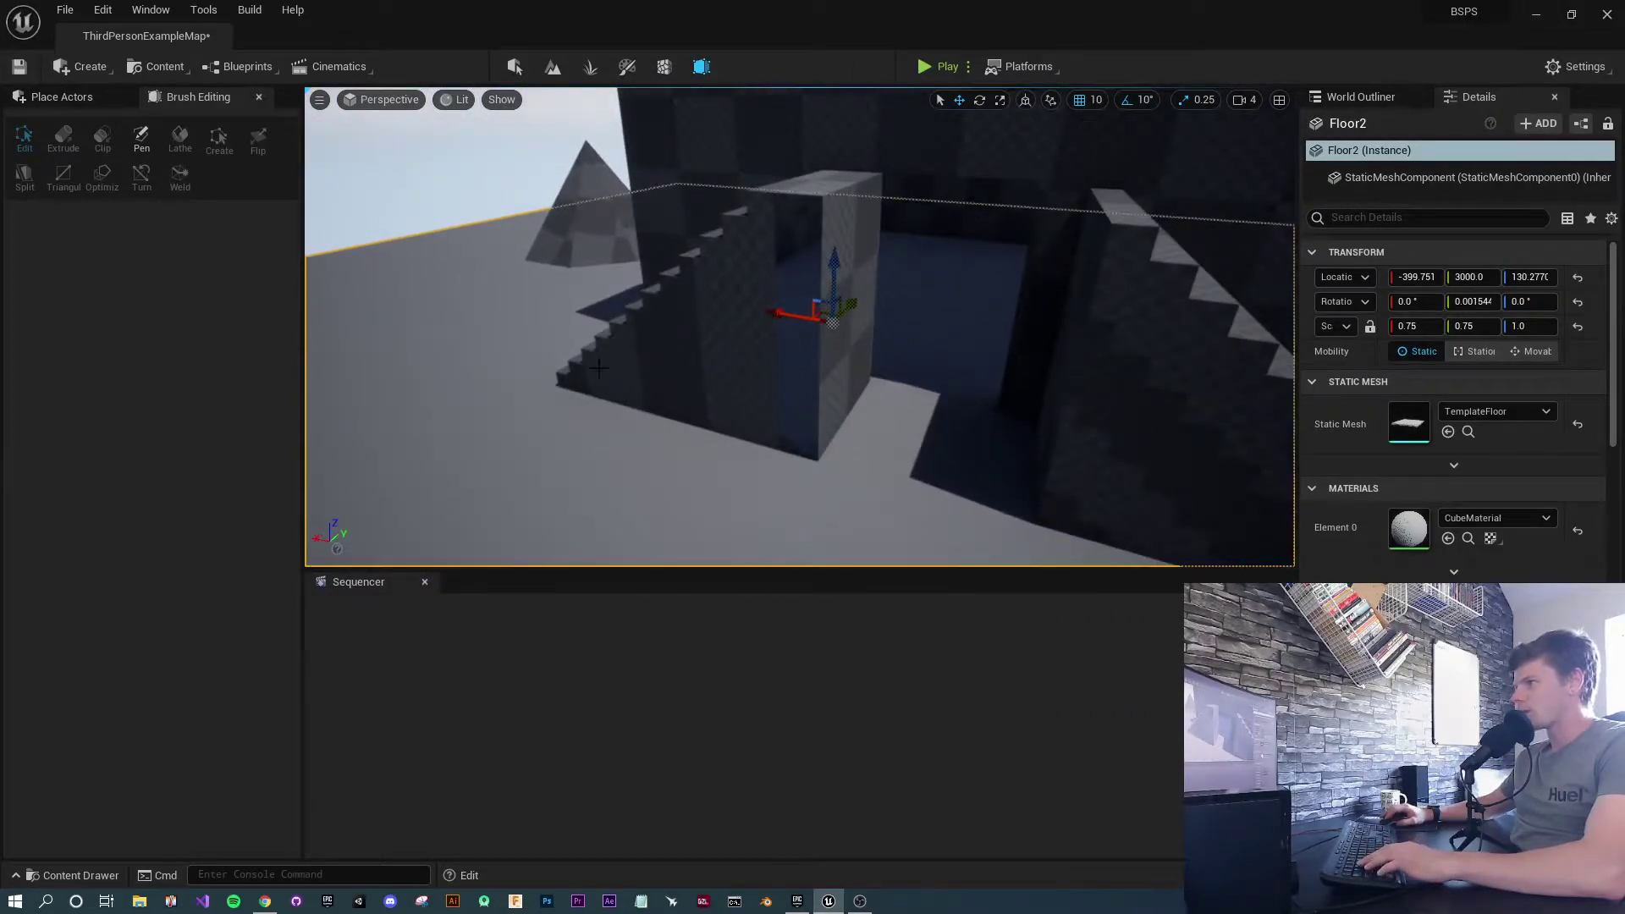
Examine the left staircase brush around its moved end face, checking the sides and the top for missing geometry
{"action": "left_click", "coordinate": [852, 248]}
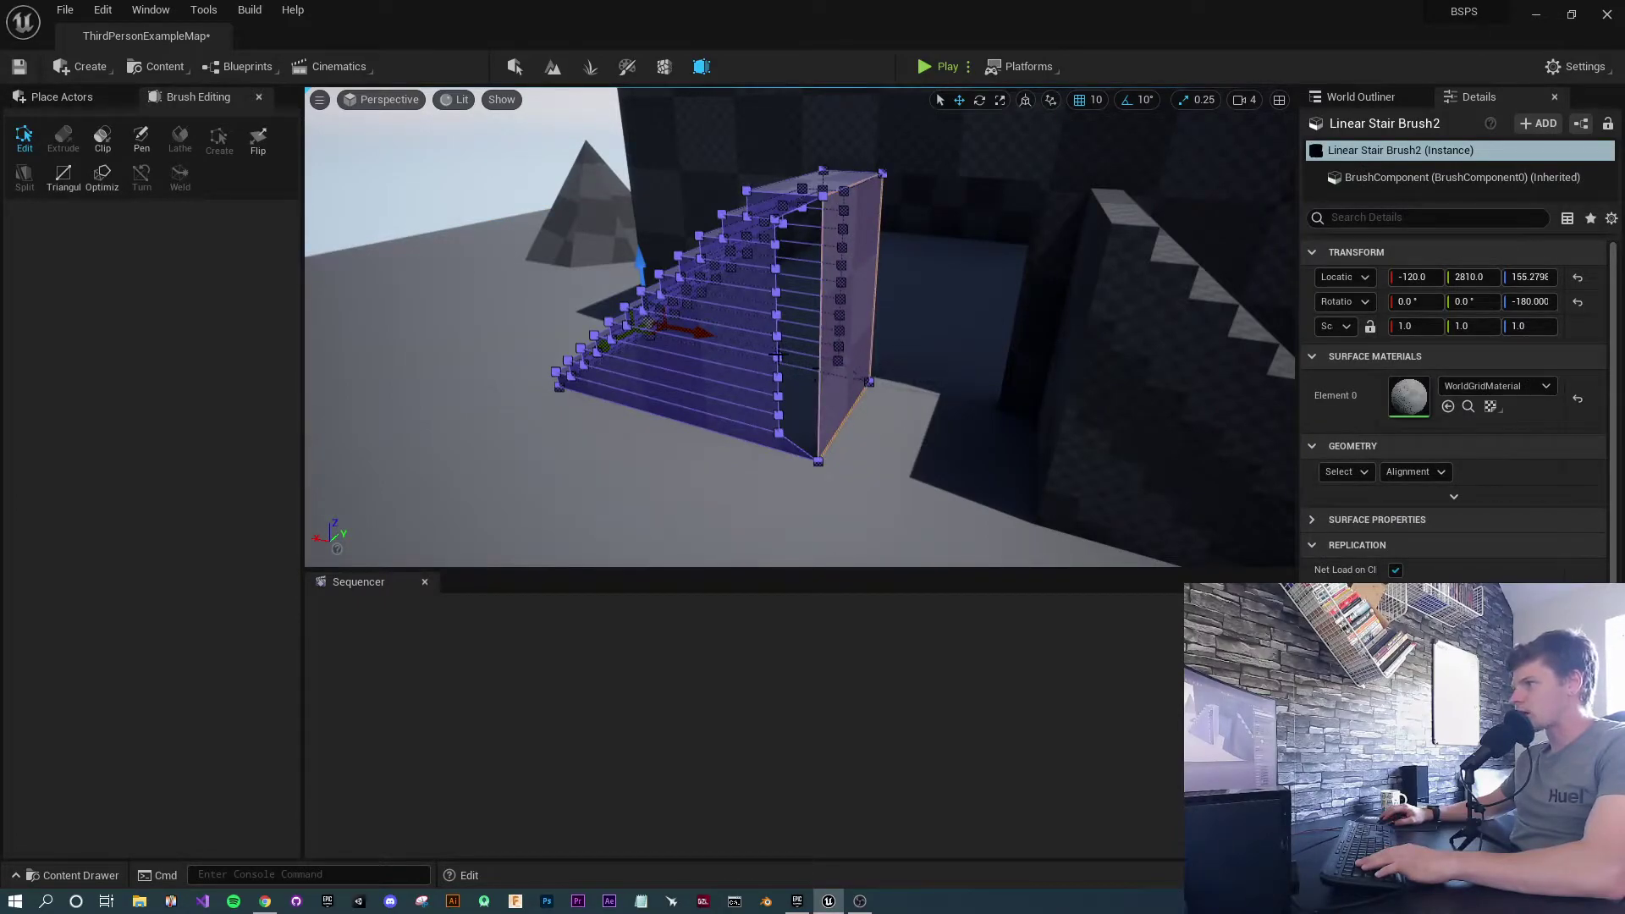
{"action": "mouse_move", "coordinate": [732, 323]}
{"action": "right_mouse_down"}
{"action": "mouse_move", "coordinate": [694, 364]}
{"action": "mouse_move", "coordinate": [779, 356]}
{"action": "mouse_move", "coordinate": [757, 322]}
{"action": "right_mouse_up"}
{"action": "right_click_drag", "start_coordinate": [678, 385], "coordinate": [734, 371]}
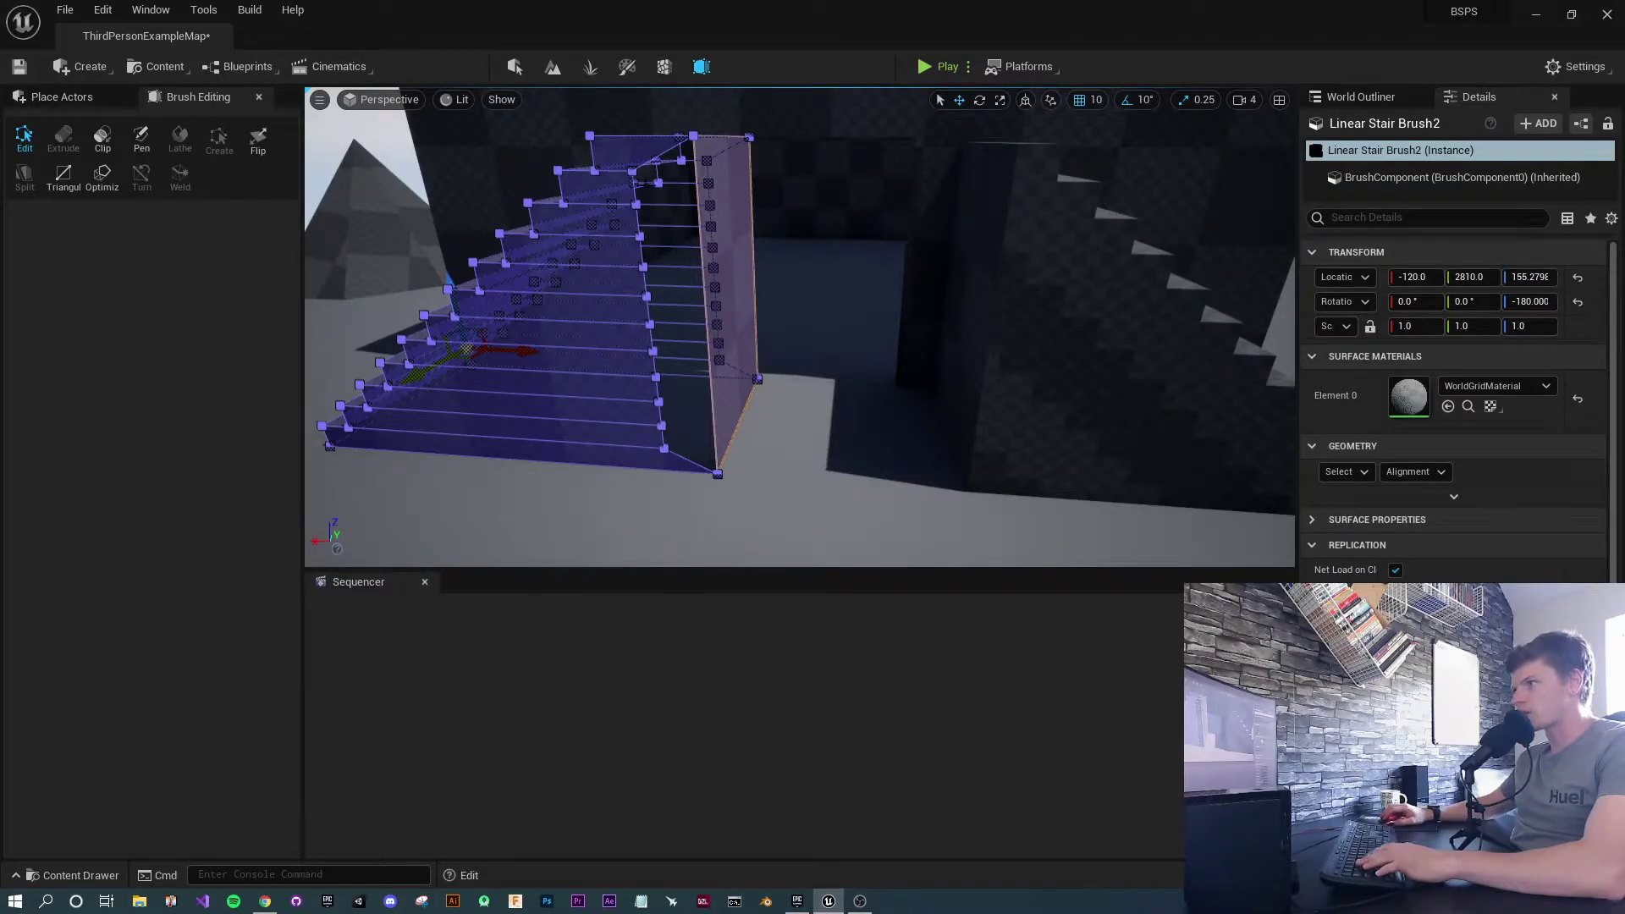
{"action": "left_click", "coordinate": [611, 153]}
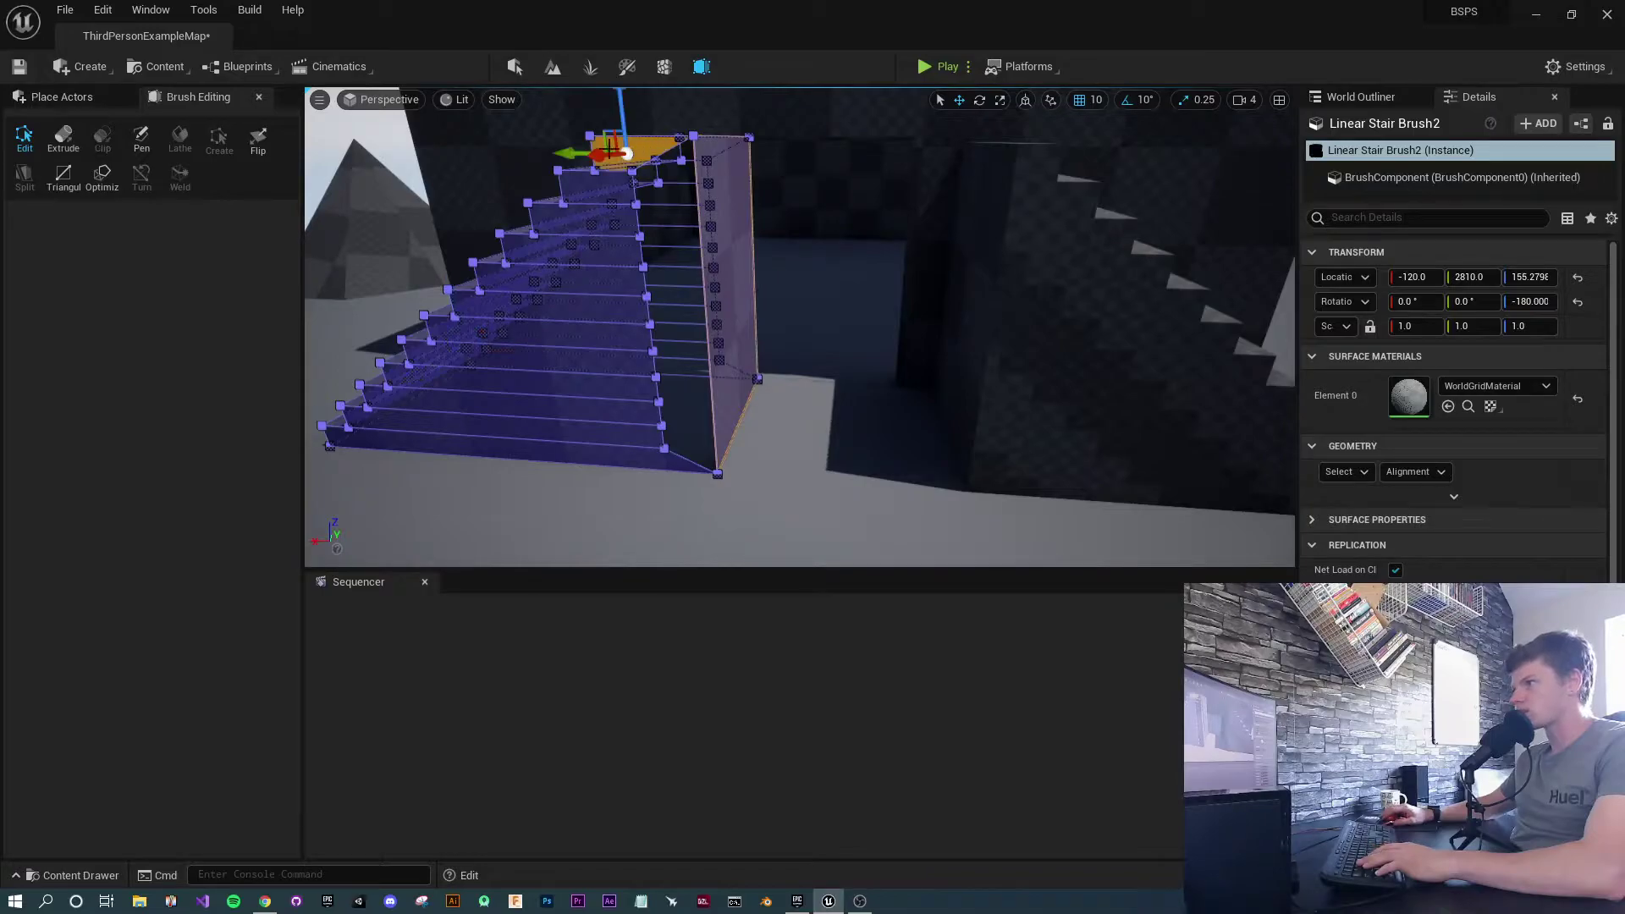
{"action": "left_click", "coordinate": [721, 246]}
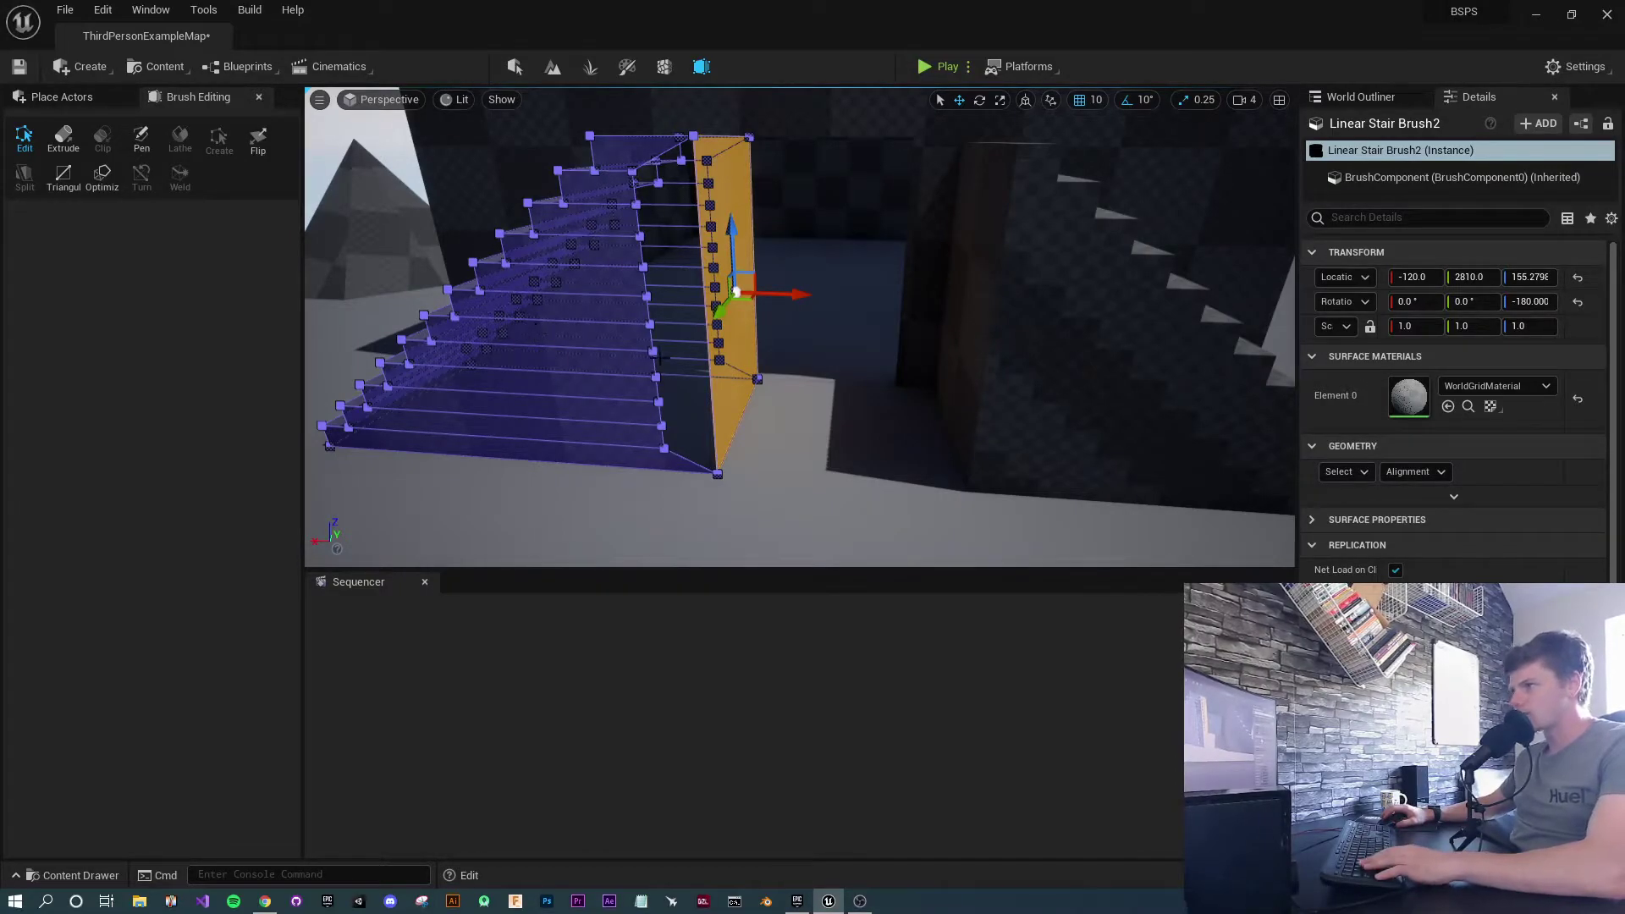
{"action": "mouse_move", "coordinate": [808, 460]}
{"action": "right_mouse_down"}
{"action": "mouse_move", "coordinate": [790, 428]}
{"action": "mouse_move", "coordinate": [805, 436]}
{"action": "right_mouse_up"}
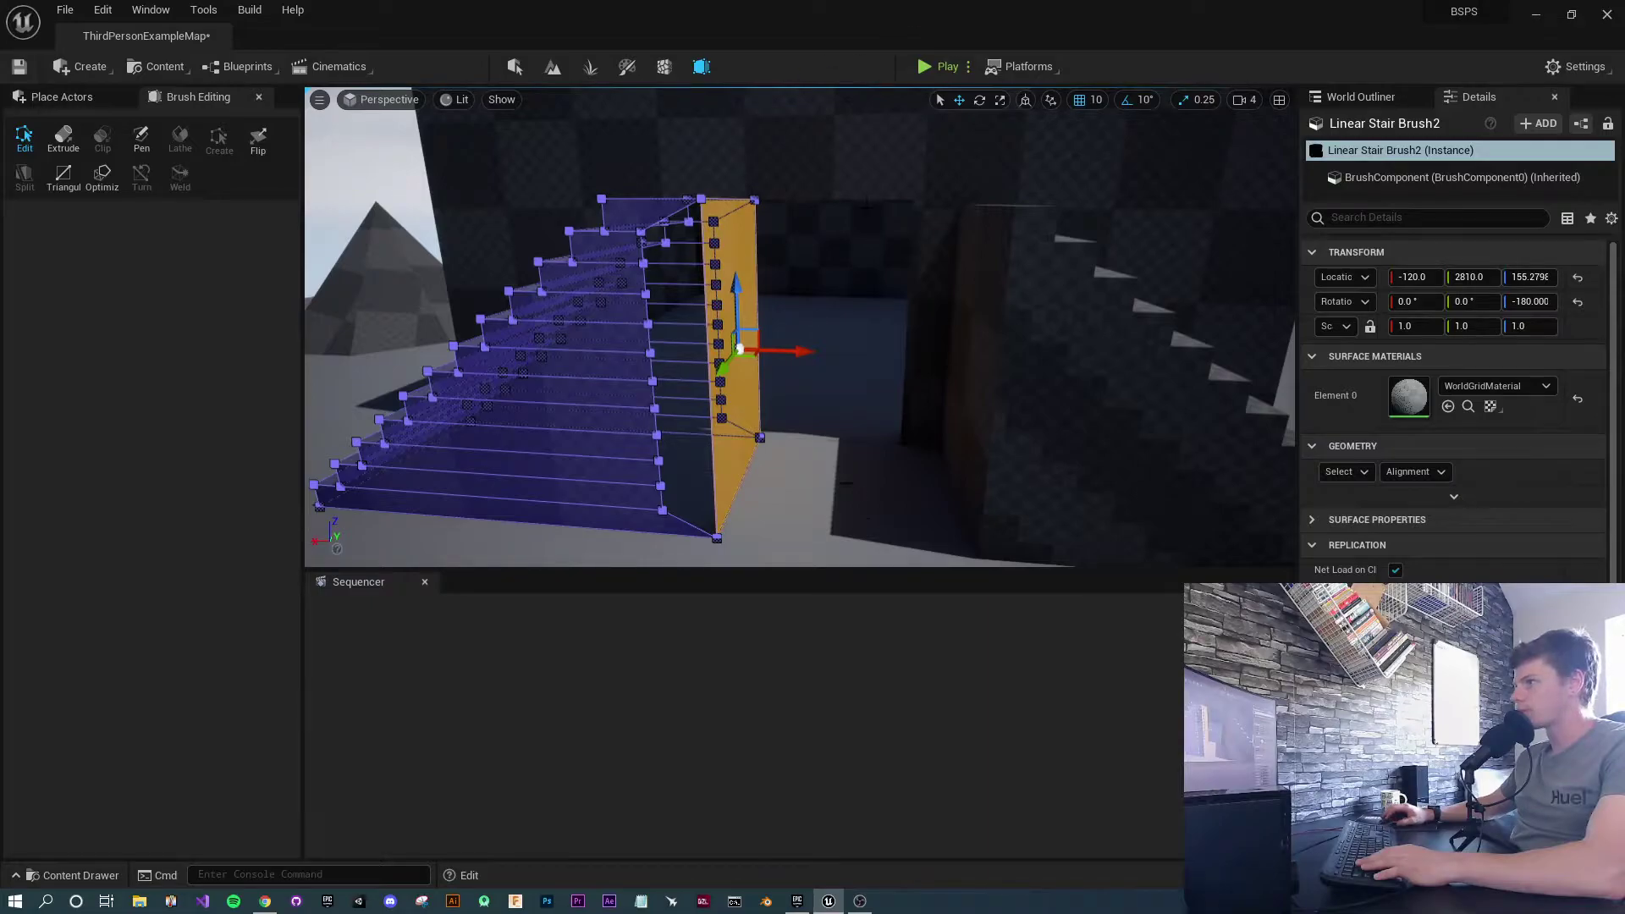
{"action": "left_click", "coordinate": [846, 483]}
{"action": "mouse_move", "coordinate": [845, 484]}
{"action": "right_mouse_down"}
{"action": "mouse_move", "coordinate": [940, 508]}
{"action": "mouse_move", "coordinate": [952, 495]}
{"action": "mouse_move", "coordinate": [834, 469]}
{"action": "mouse_move", "coordinate": [859, 482]}
{"action": "mouse_move", "coordinate": [825, 490]}
{"action": "mouse_move", "coordinate": [850, 501]}
{"action": "right_mouse_up"}
{"action": "key", "text": "s"}
{"action": "right_click_drag", "start_coordinate": [518, 372], "coordinate": [619, 342]}
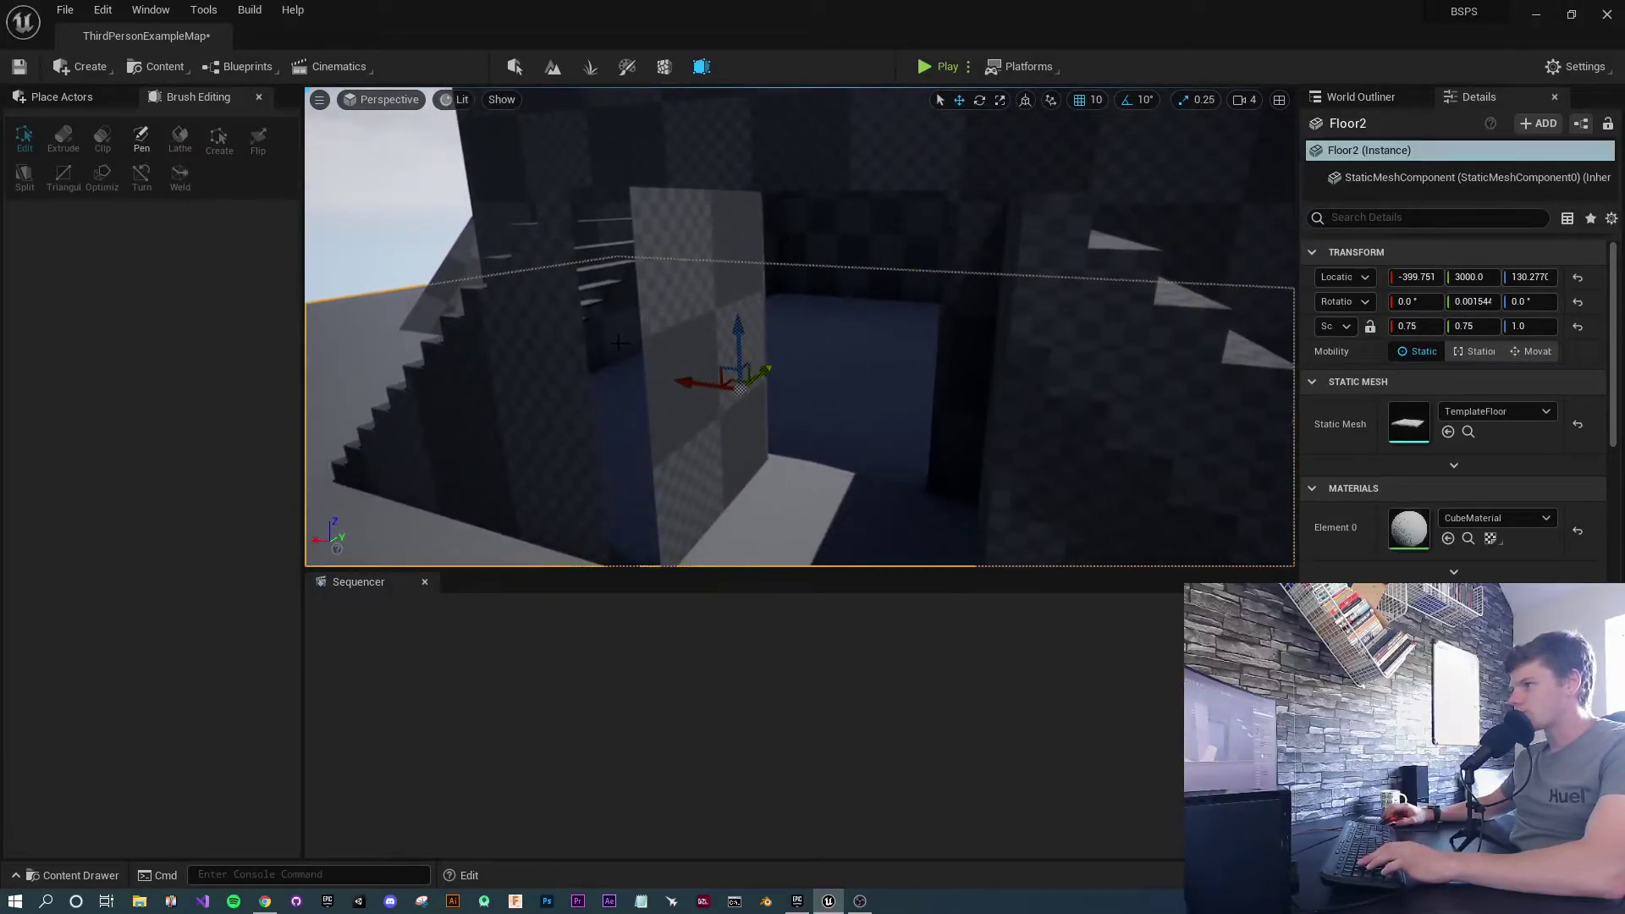
{"action": "right_click_drag", "start_coordinate": [866, 466], "coordinate": [792, 468]}
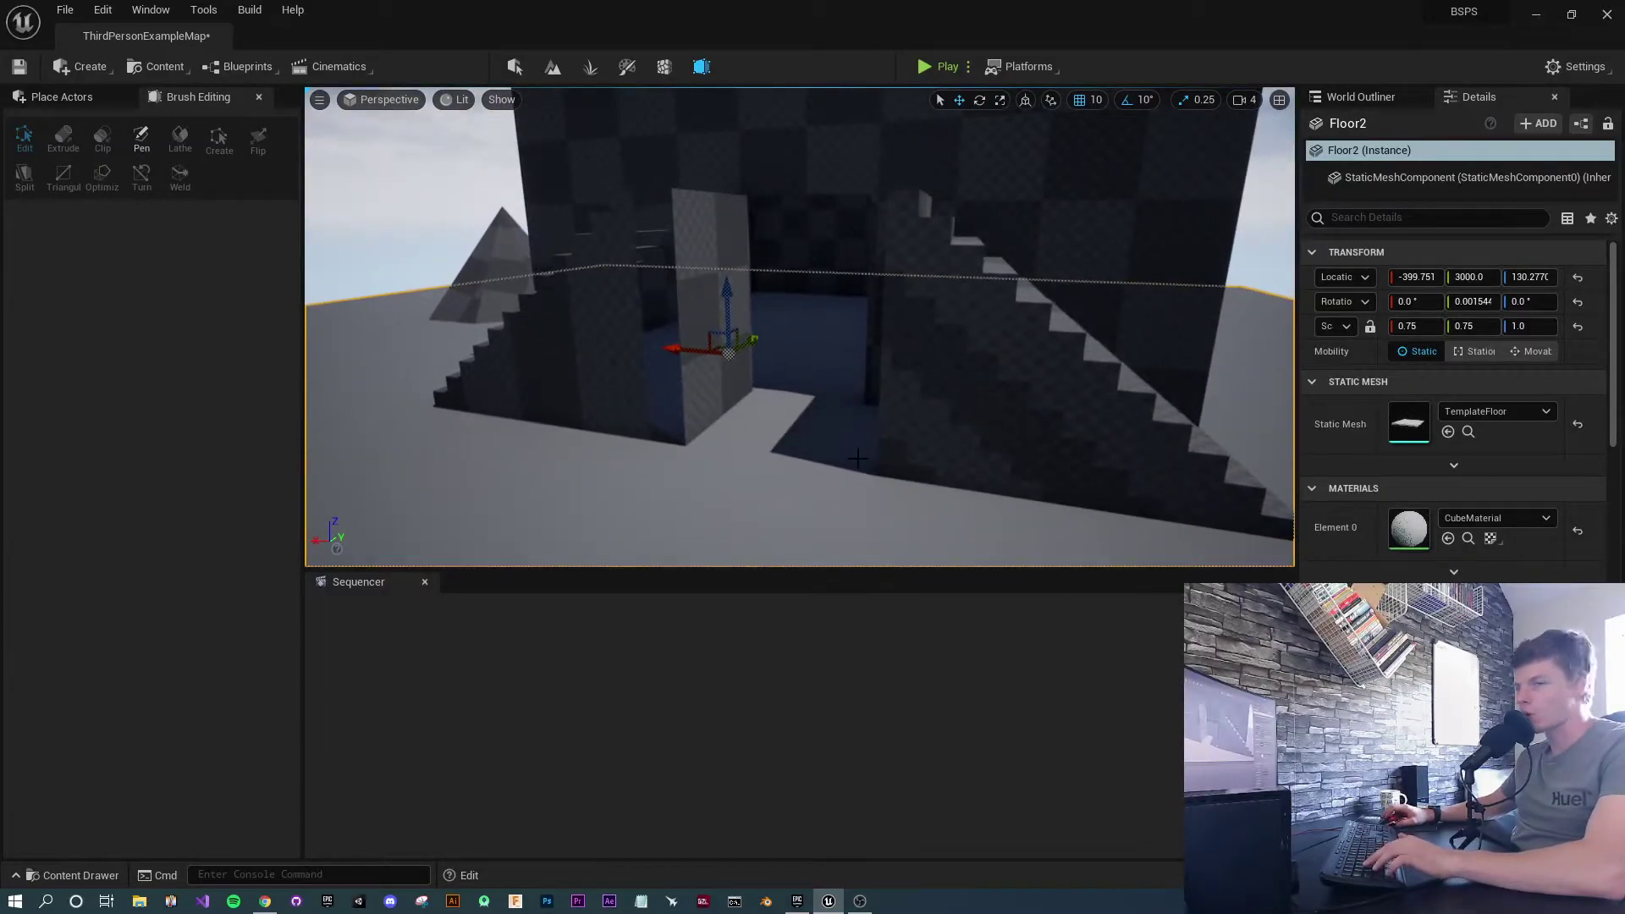
Undo the face selections and the move of the left staircase's end face
{"action": "key", "text": "ctrl+z"}
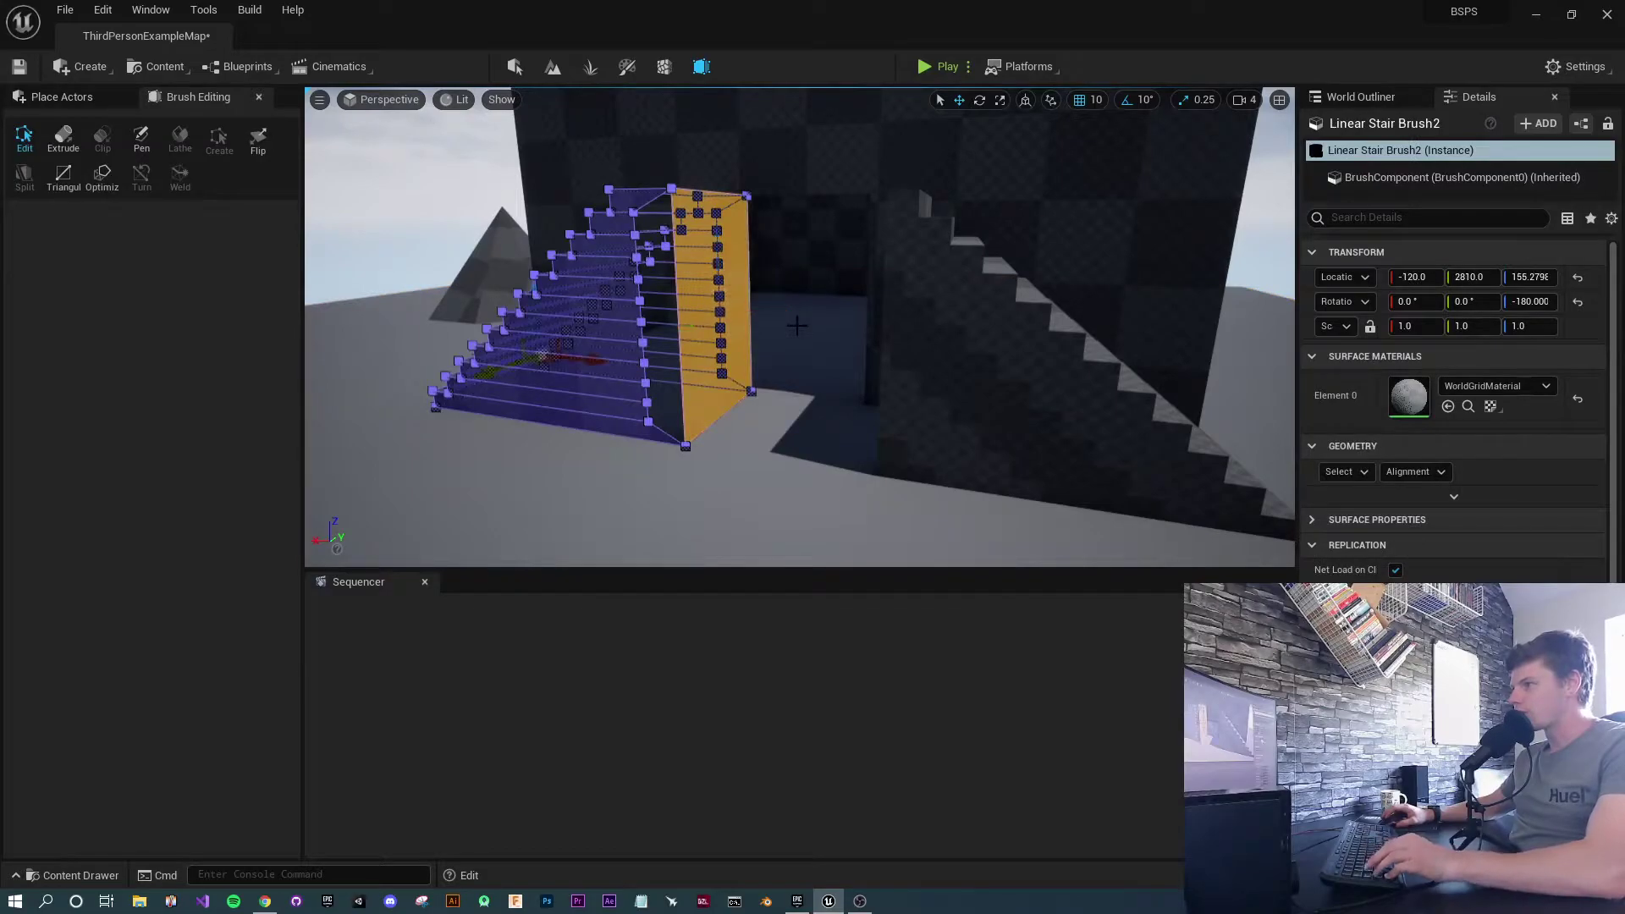
{"action": "key", "text": "ctrl+z"}
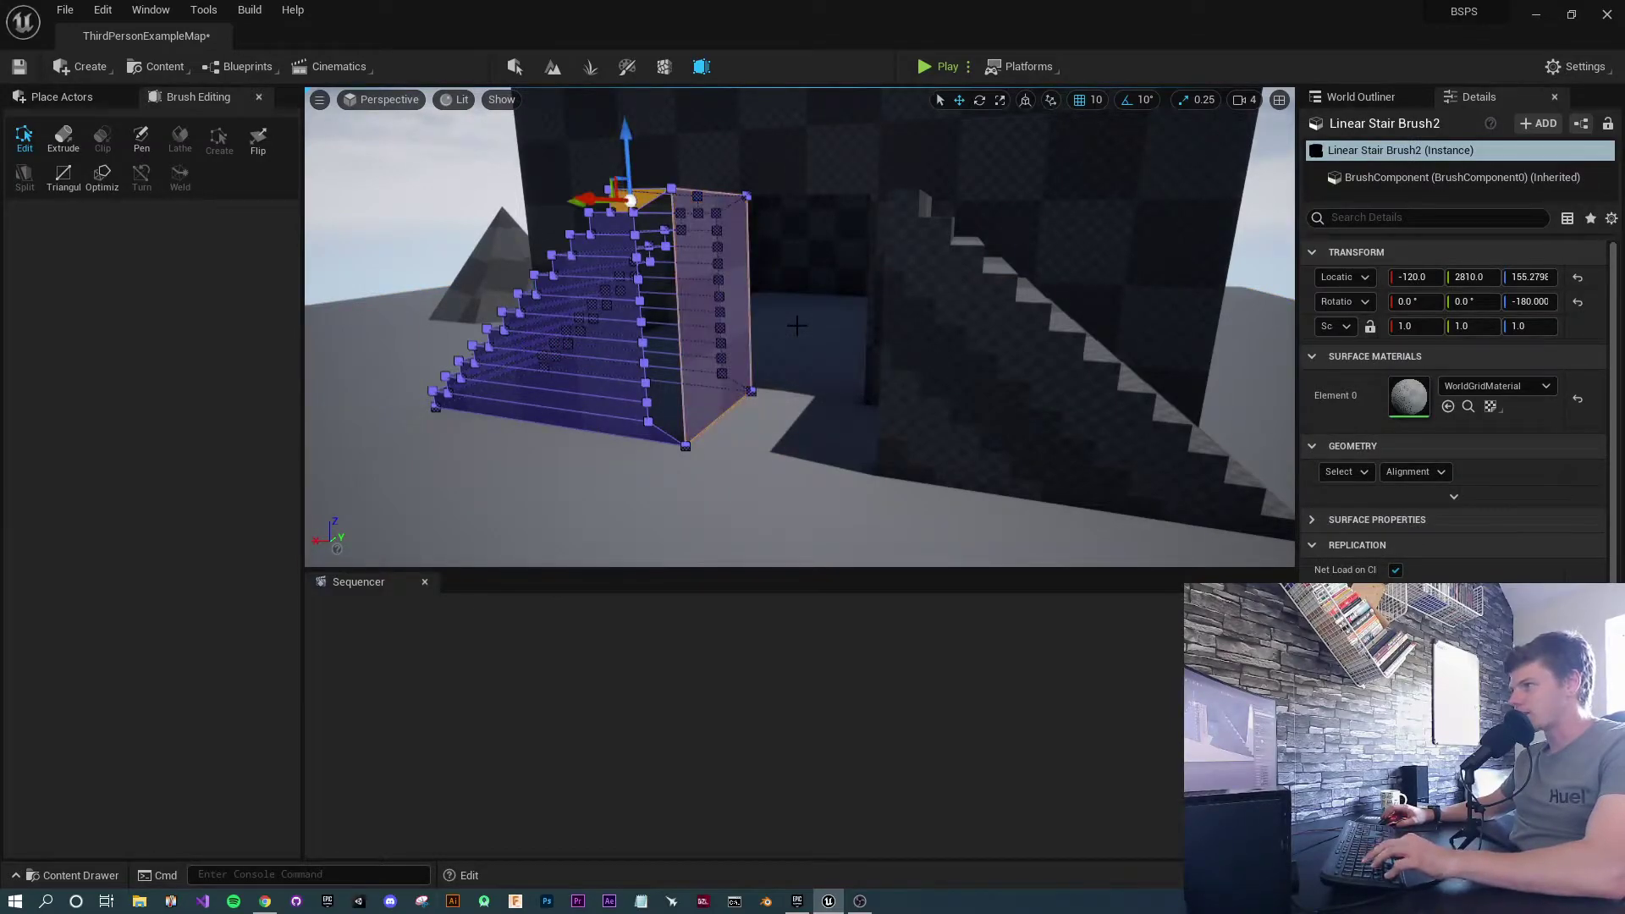
{"action": "key", "text": "ctrl+z"}
{"action": "key", "text": "ctrl+z"}
{"action": "key", "text": "ctrl+z"}
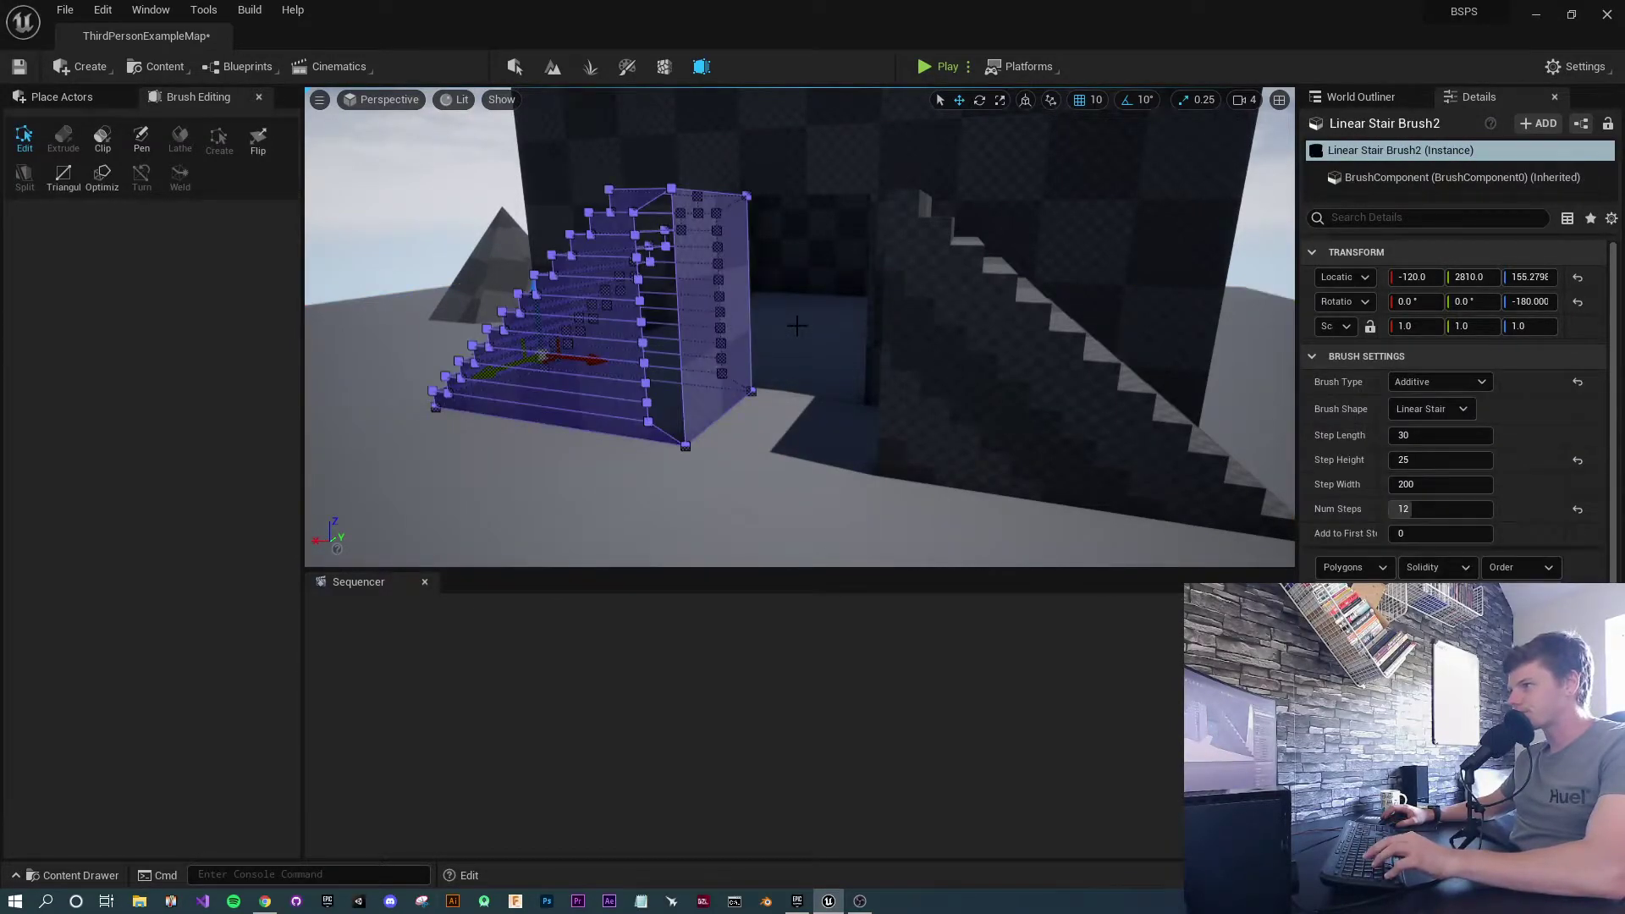
{"action": "key", "text": "ctrl+z"}
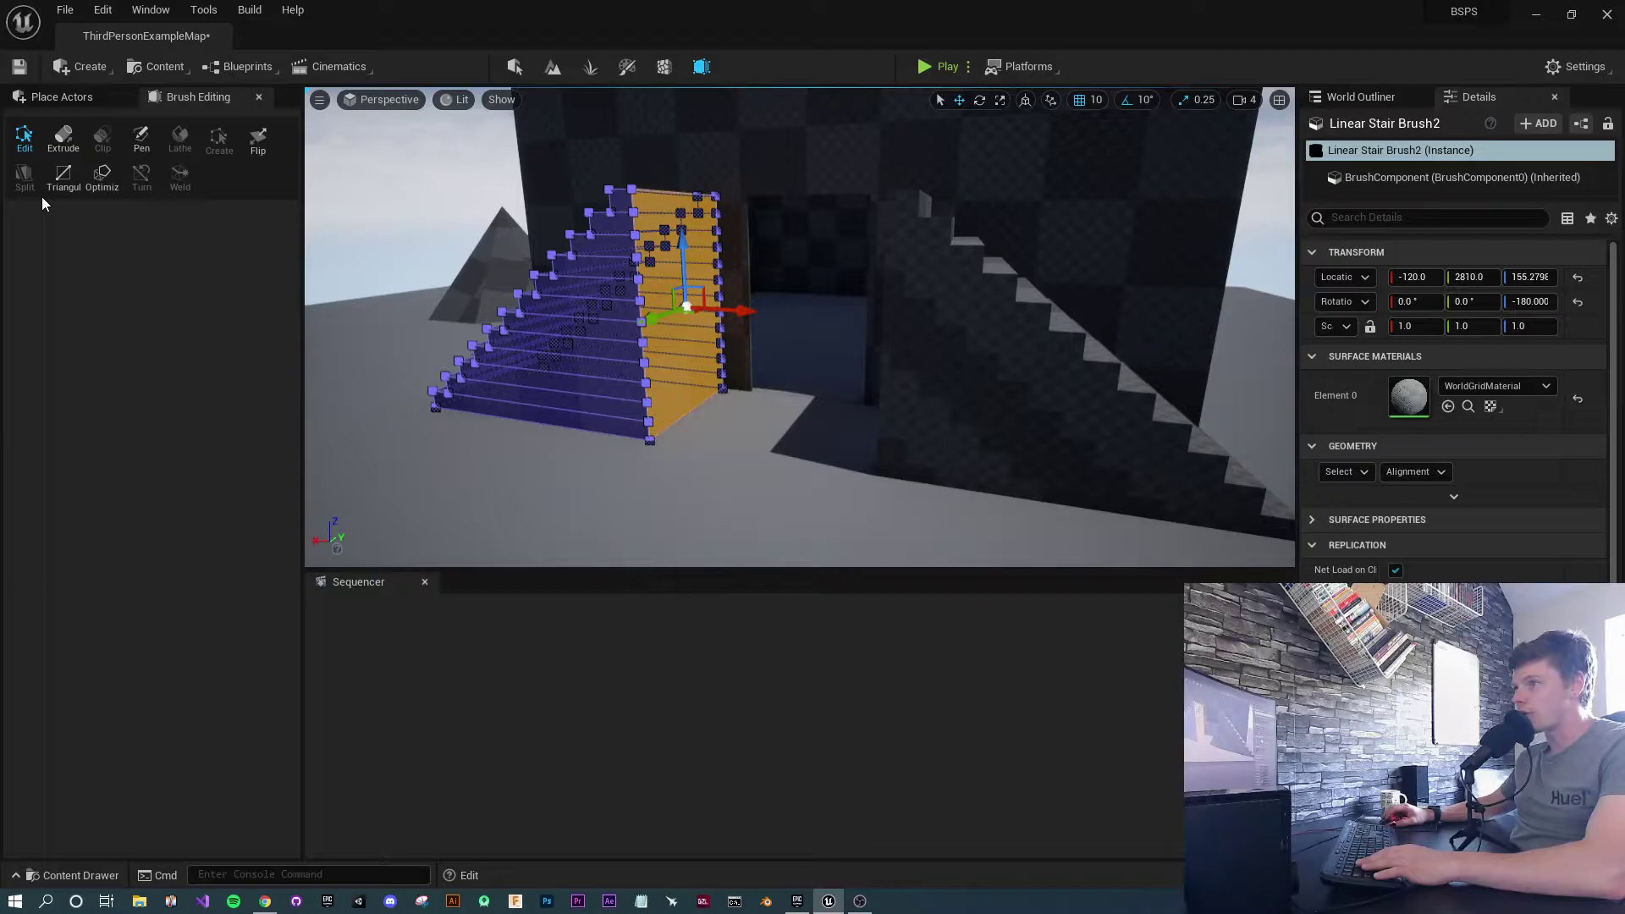
Extrude the left staircase's vertical end face outward toward the doorway and deselect the brush
{"action": "left_click", "coordinate": [61, 141]}
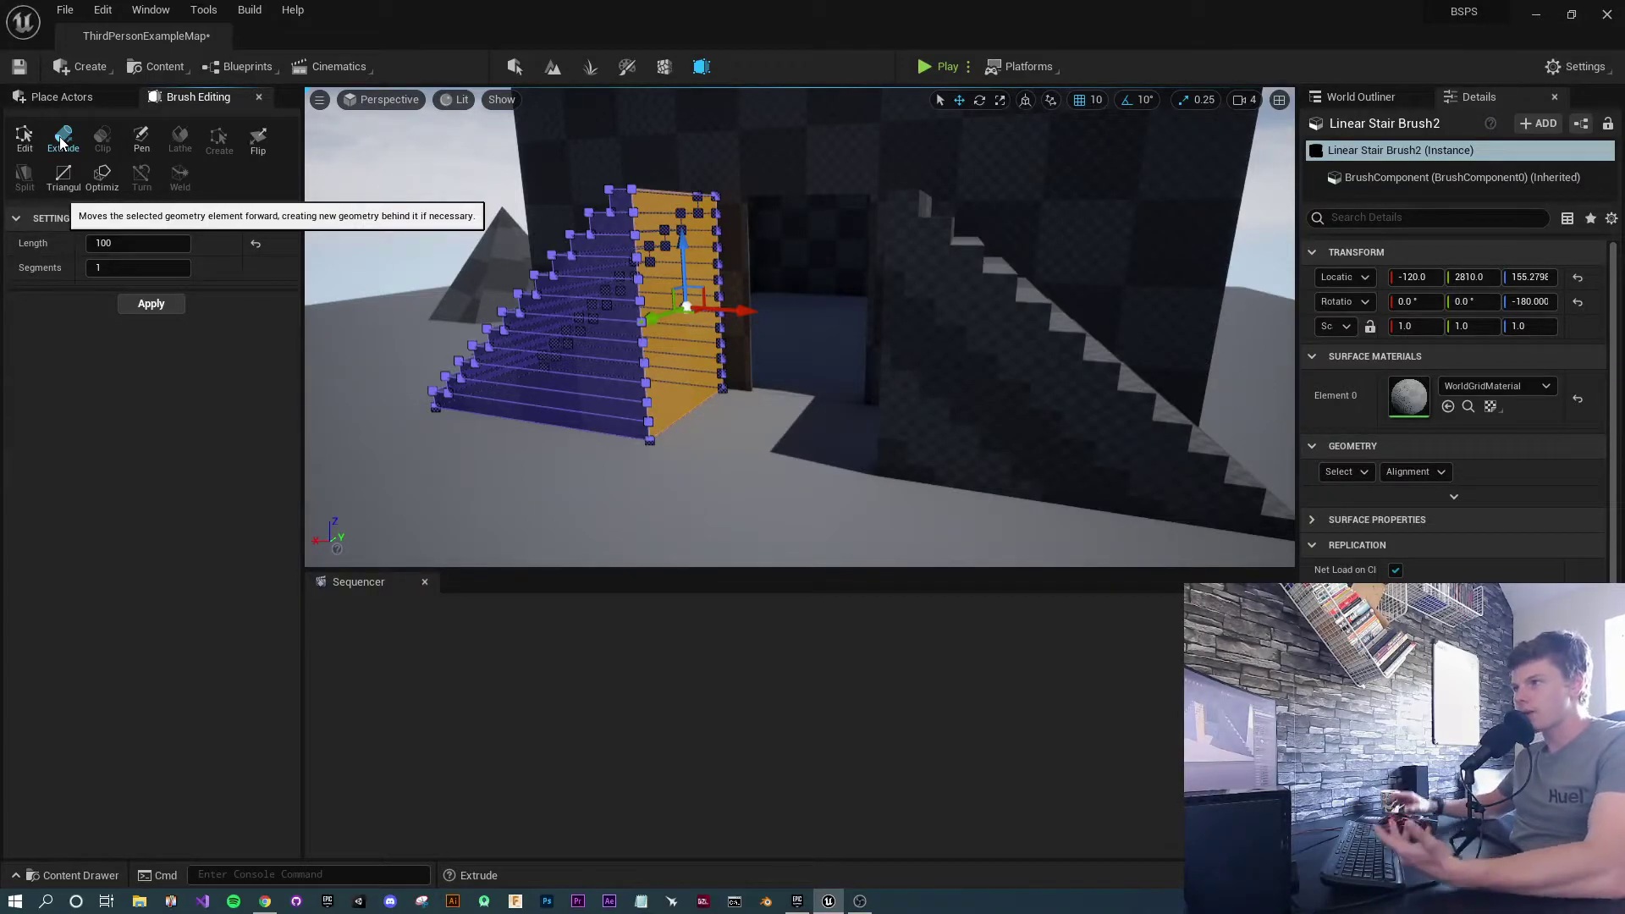
{"action": "left_click_drag", "start_coordinate": [738, 311], "coordinate": [772, 317]}
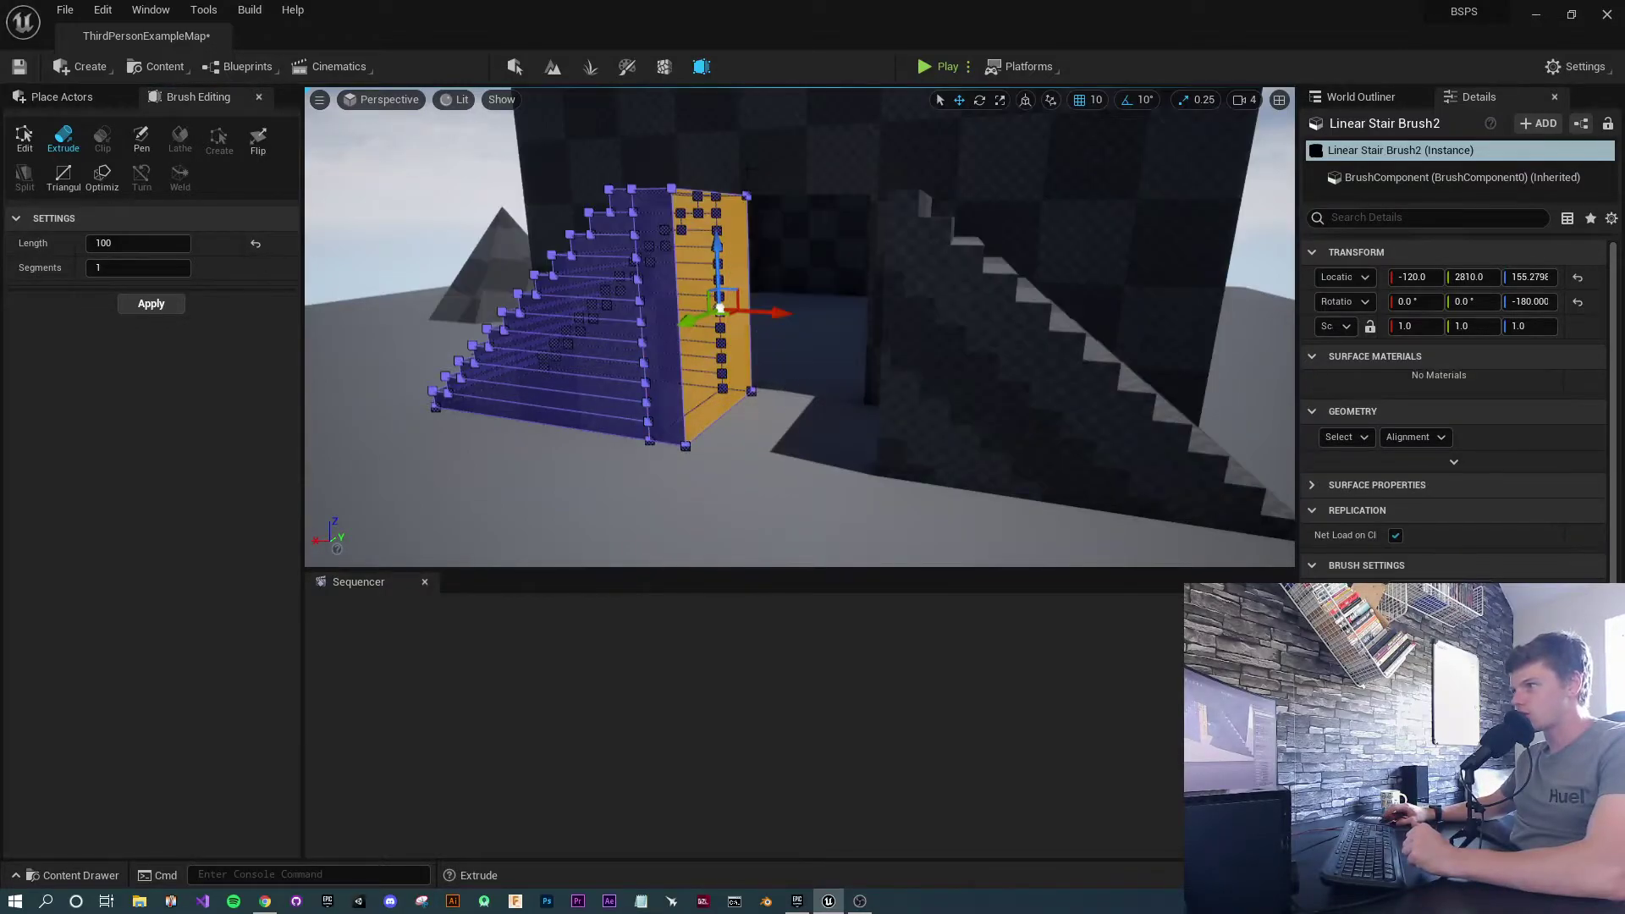
{"action": "left_click", "coordinate": [448, 436]}
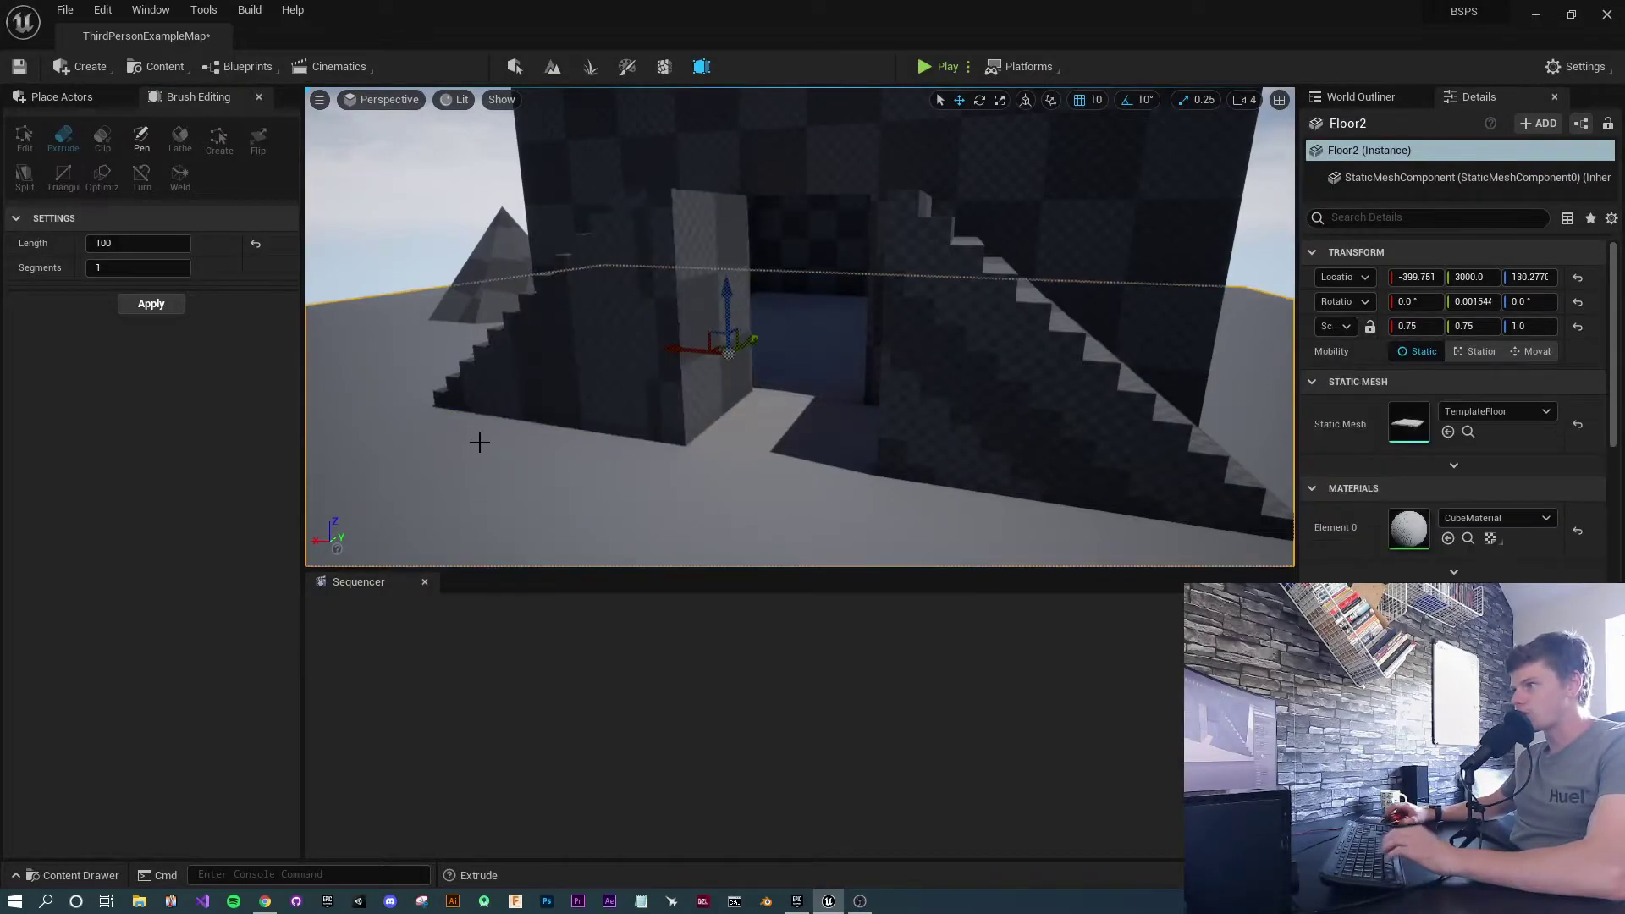
Inspect the side and top faces of the left staircase's extruded section by selecting them
{"action": "left_click", "coordinate": [662, 353]}
{"action": "left_click", "coordinate": [659, 336]}
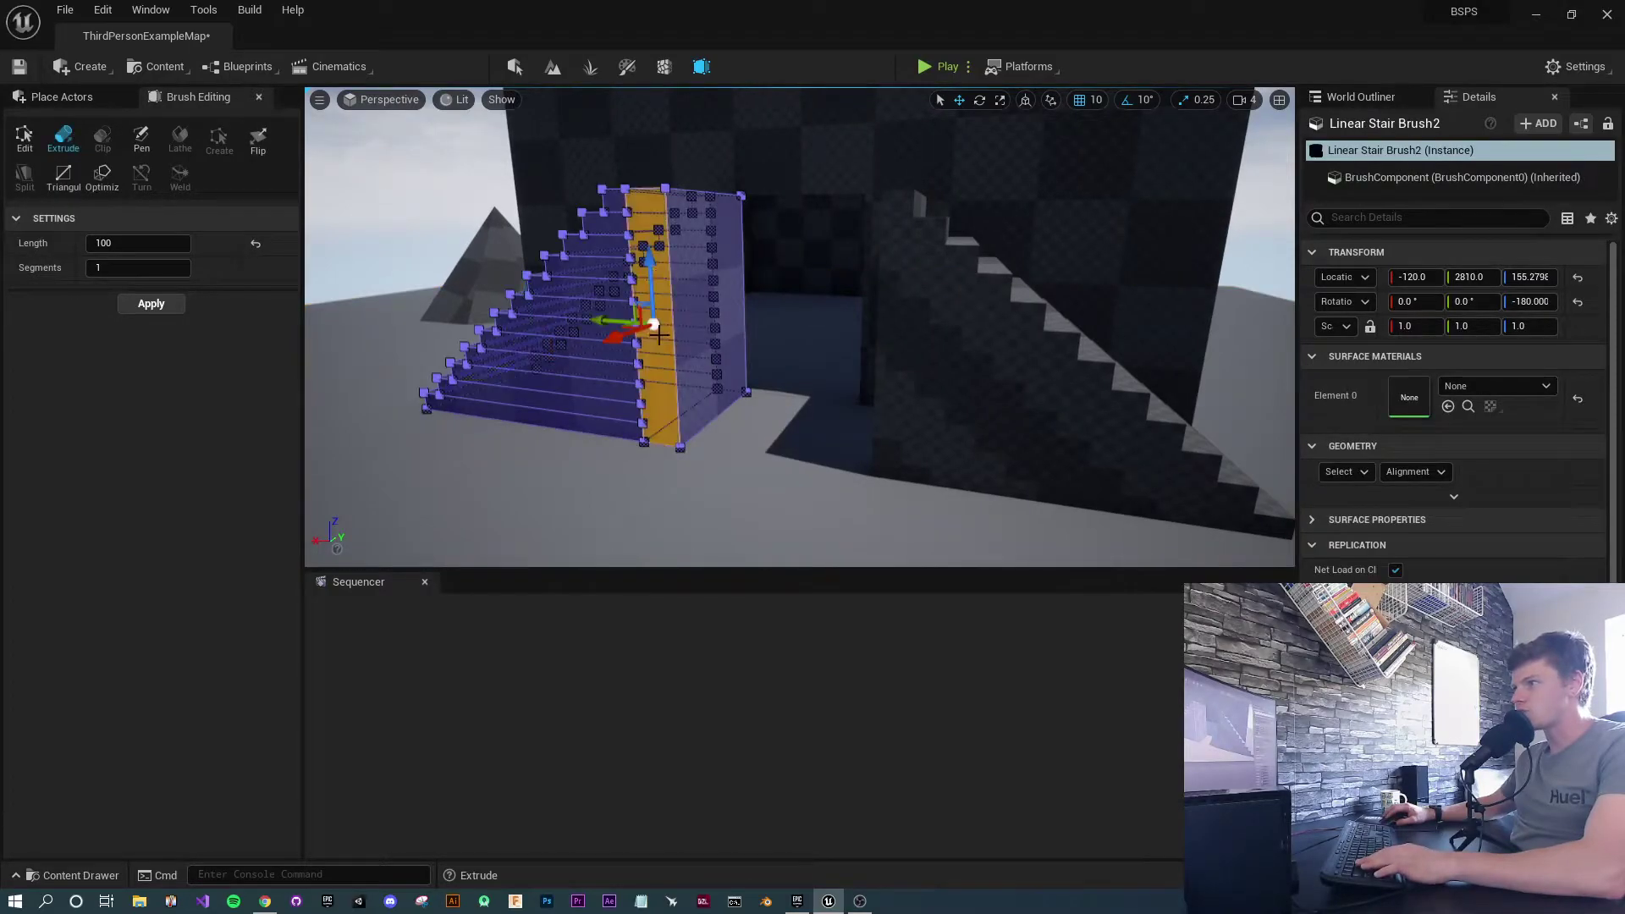
{"action": "right_click_drag", "start_coordinate": [656, 271], "coordinate": [669, 229]}
{"action": "right_click_drag", "start_coordinate": [606, 461], "coordinate": [630, 463]}
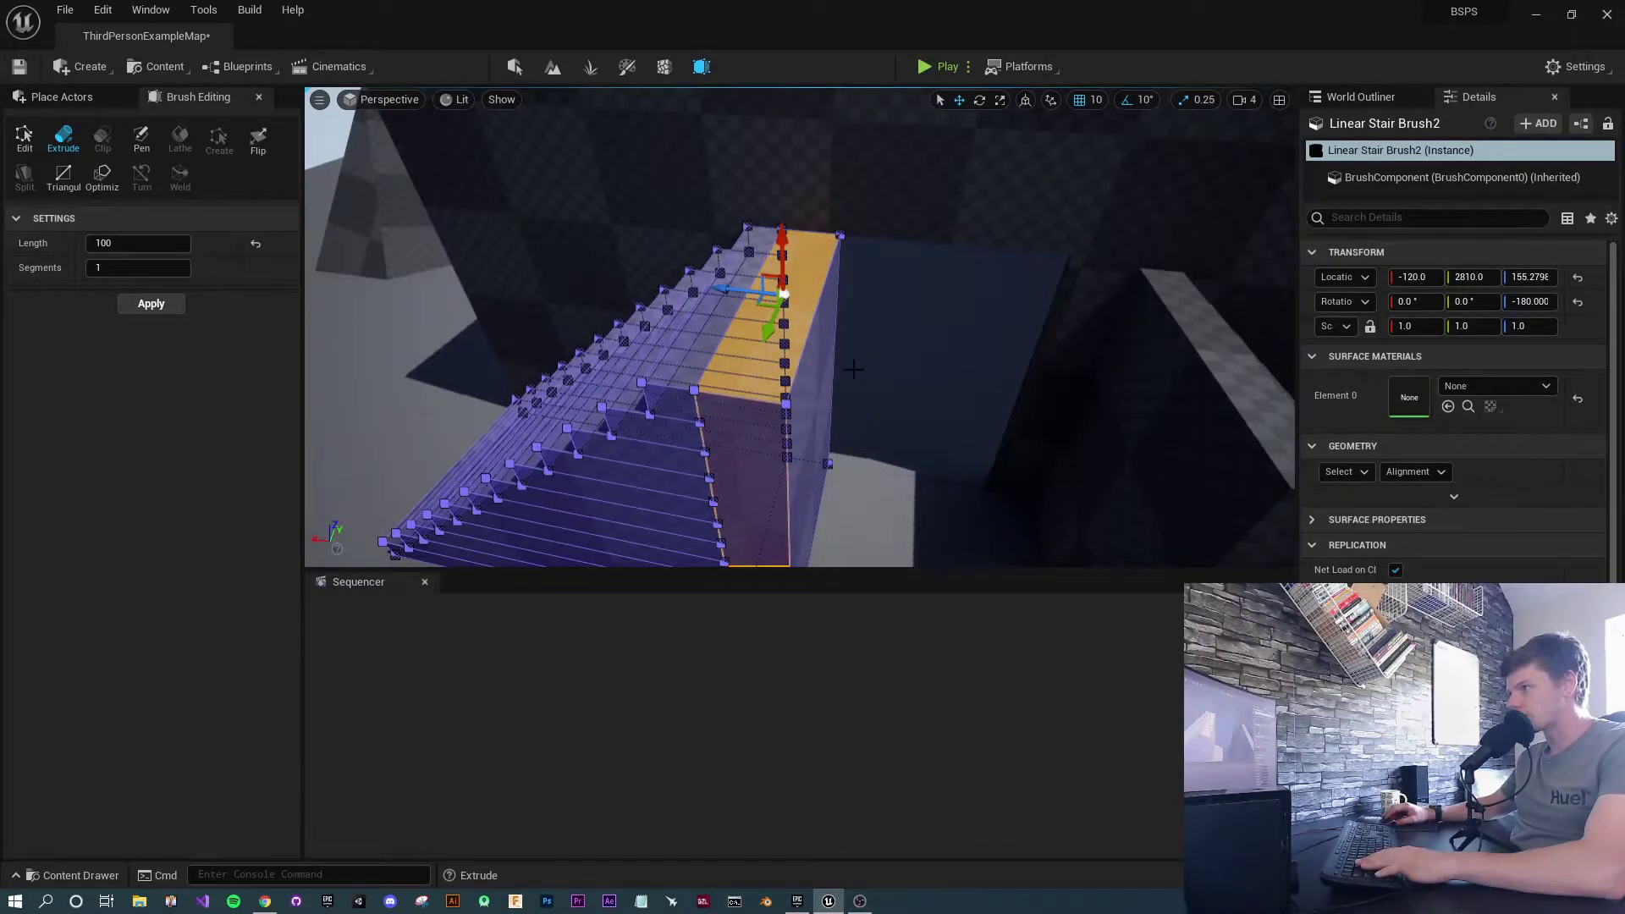
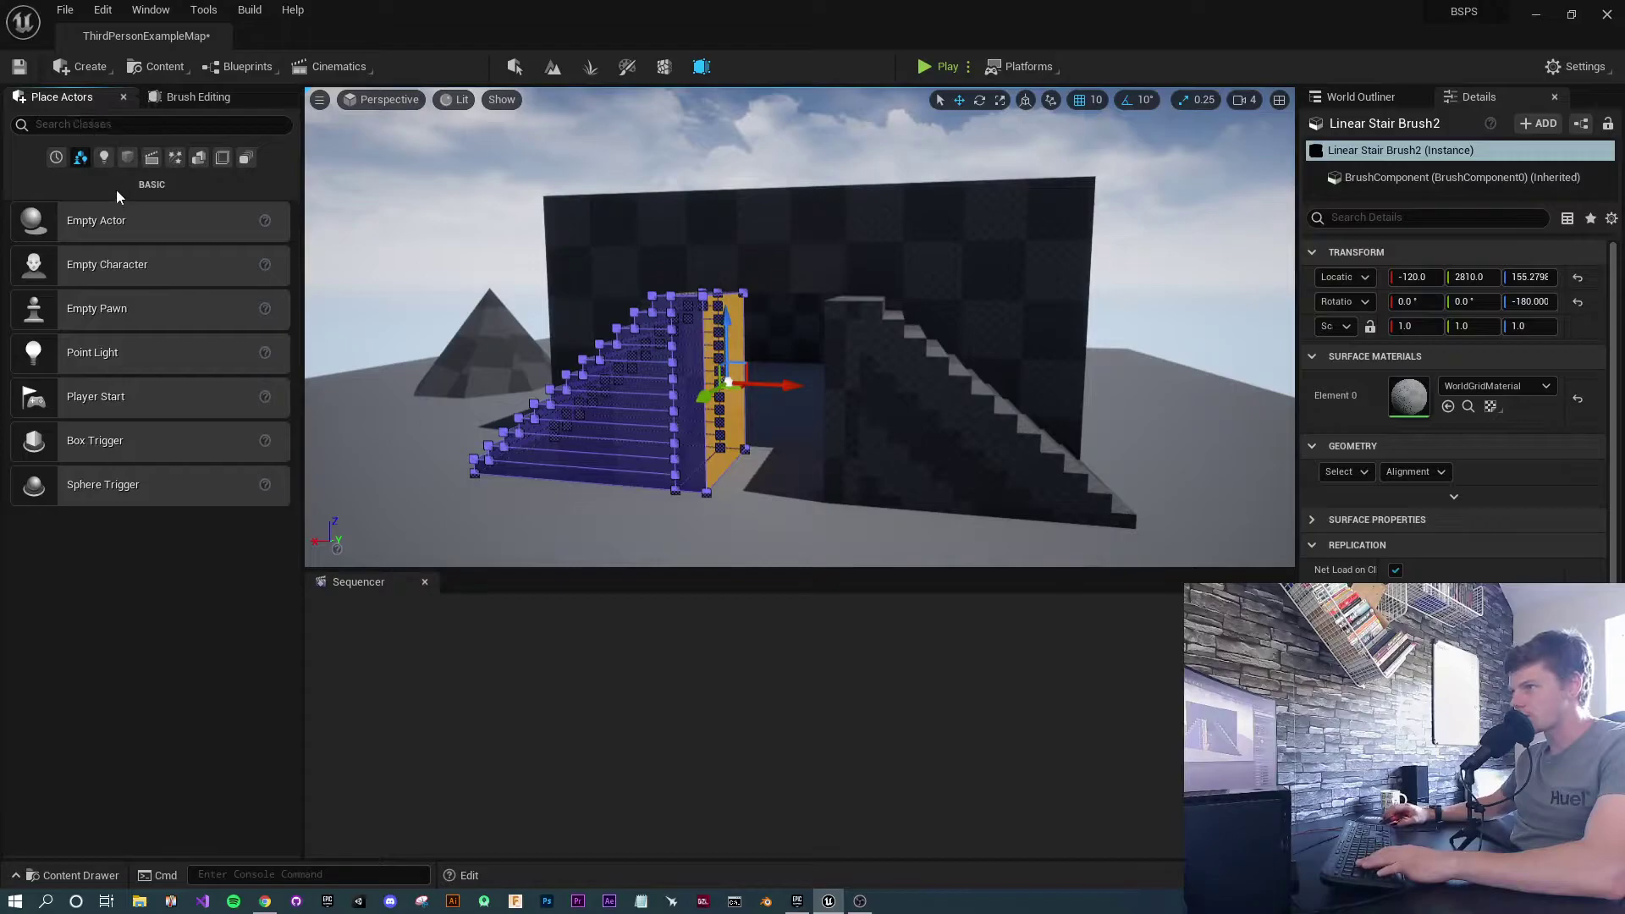
Return to Select mode and place a Box geometry brush above the left staircase, setting its Z size to 10
{"action": "left_click", "coordinate": [199, 157]}
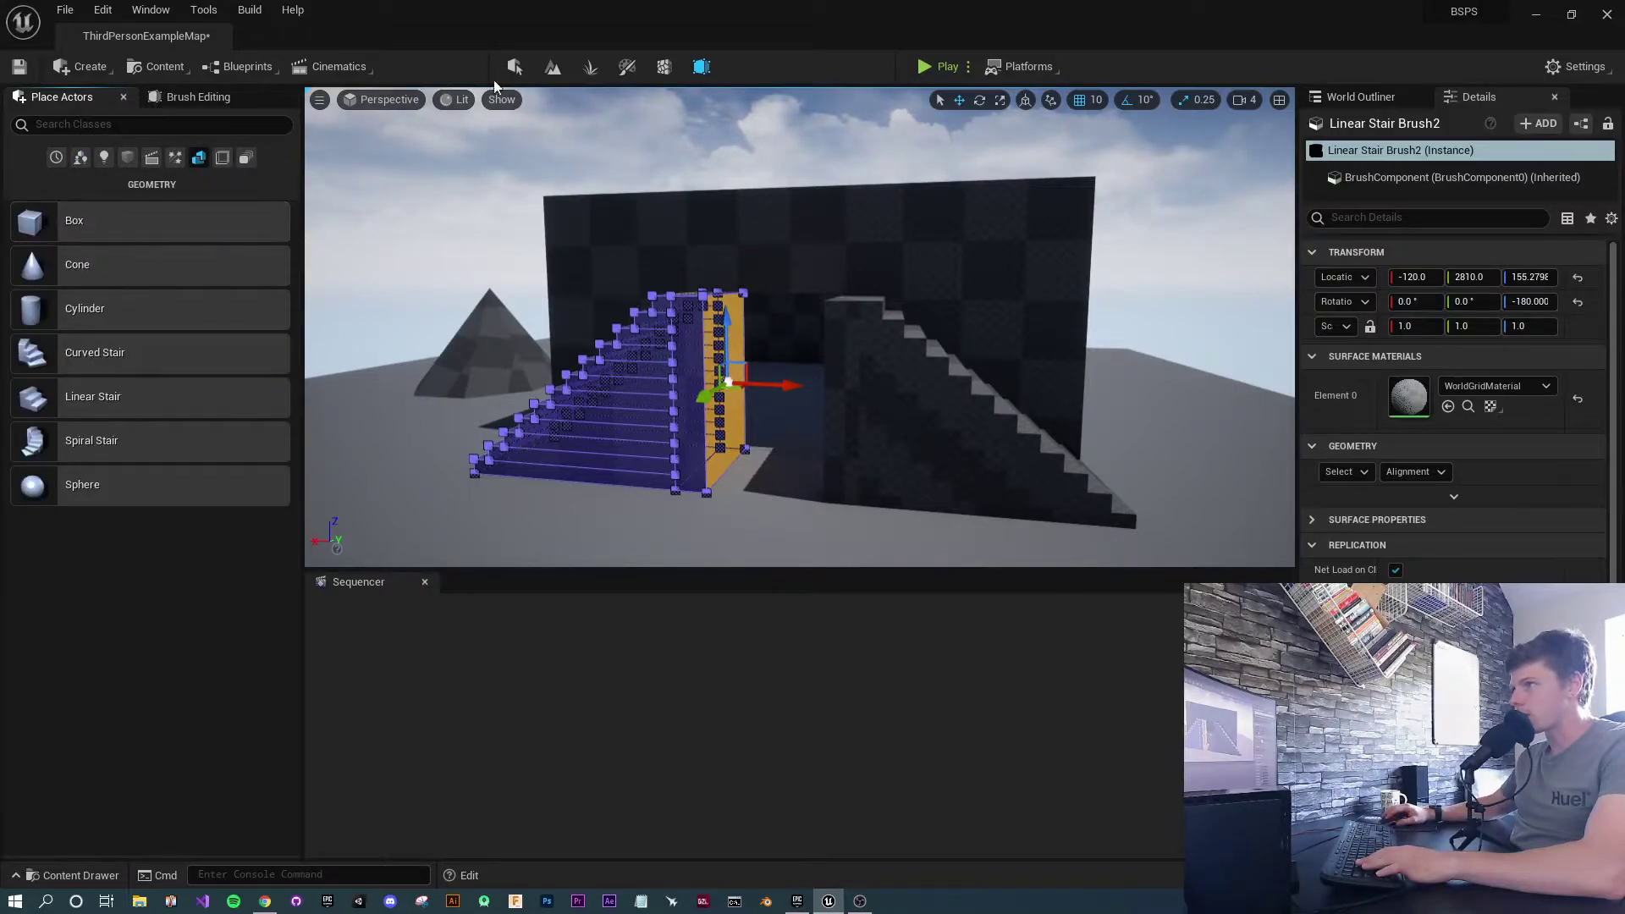
{"action": "left_click", "coordinate": [518, 66]}
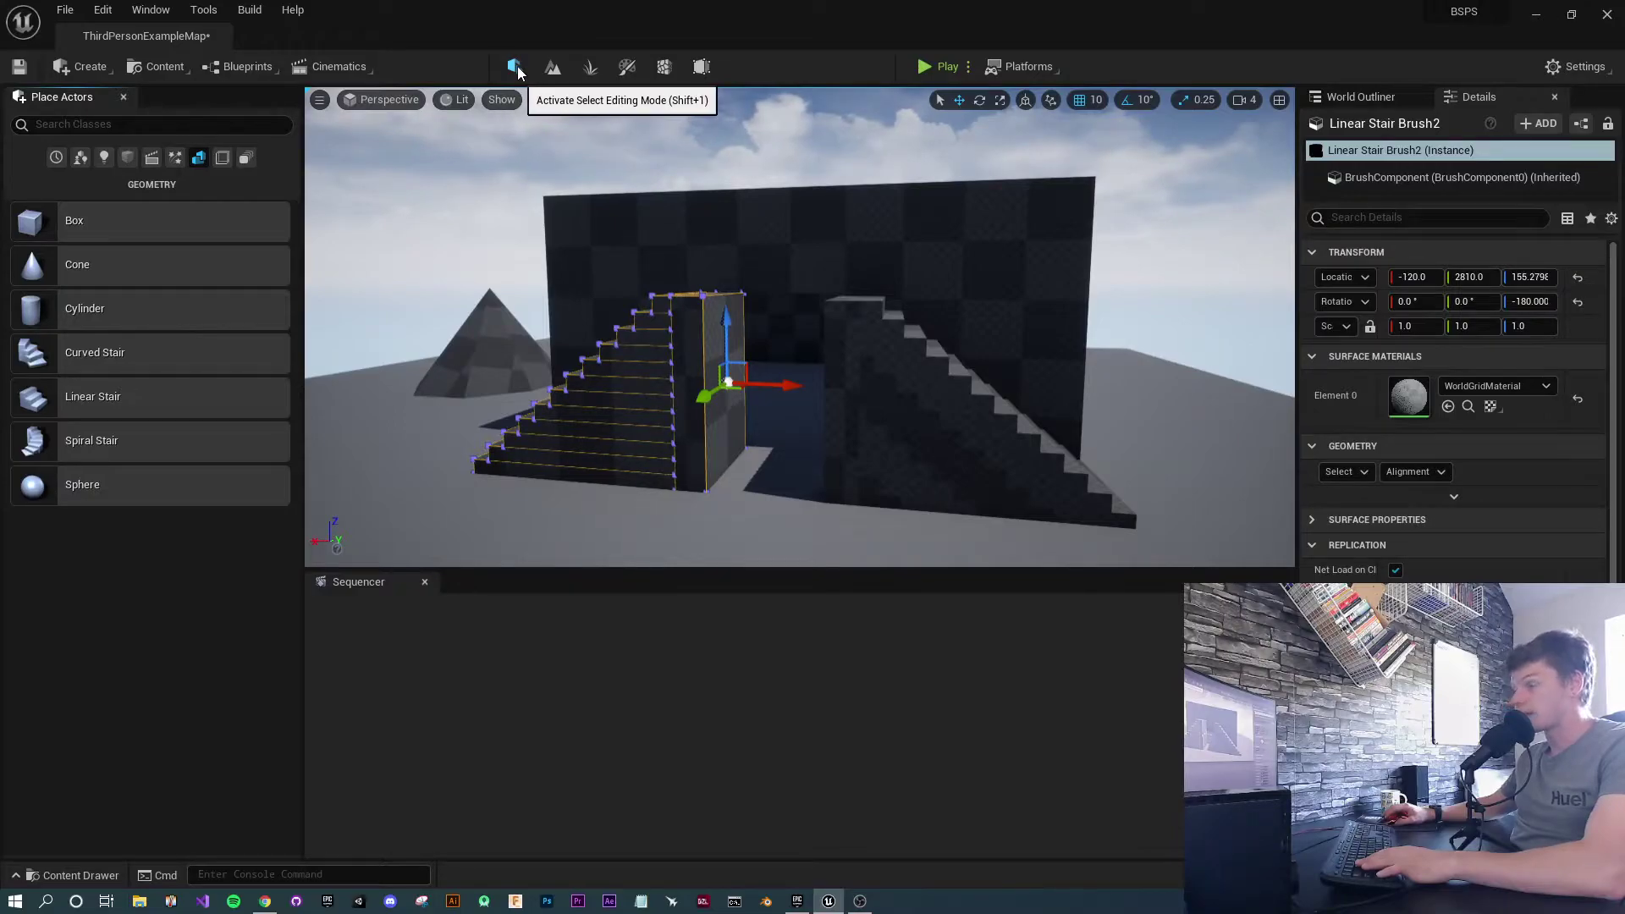
{"action": "mouse_move", "coordinate": [67, 225]}
{"action": "left_mouse_down"}
{"action": "mouse_move", "coordinate": [714, 265]}
{"action": "mouse_move", "coordinate": [733, 237]}
{"action": "left_mouse_up"}
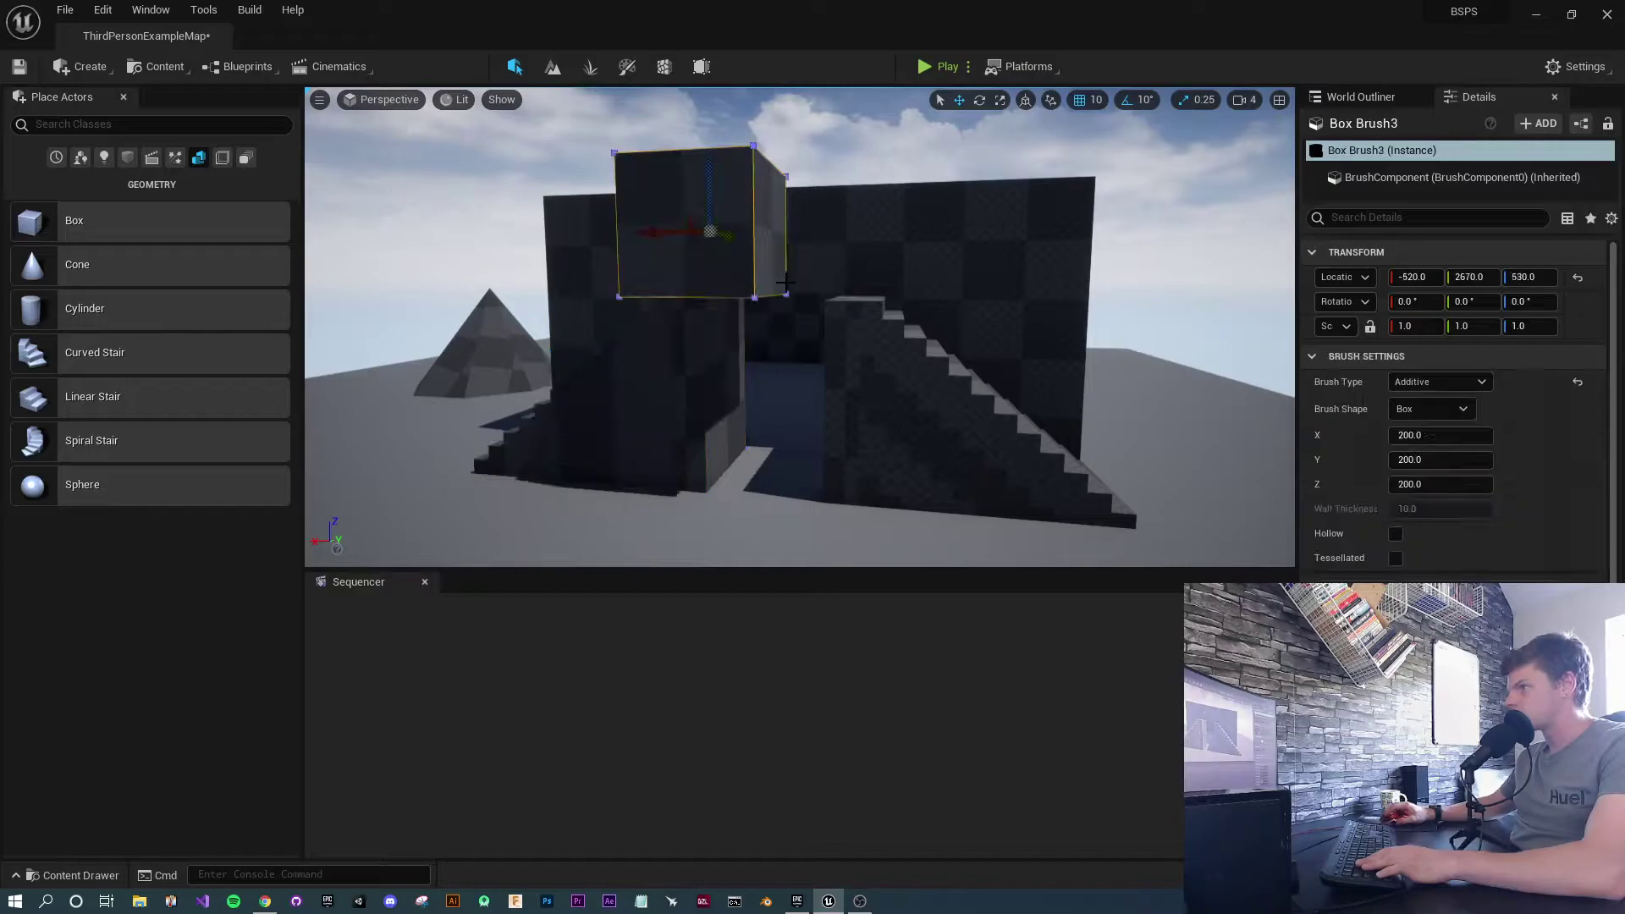
{"action": "mouse_move", "coordinate": [732, 236]}
{"action": "right_mouse_down"}
{"action": "mouse_move", "coordinate": [686, 236]}
{"action": "mouse_move", "coordinate": [723, 237]}
{"action": "right_mouse_up"}
{"action": "key", "text": "s"}
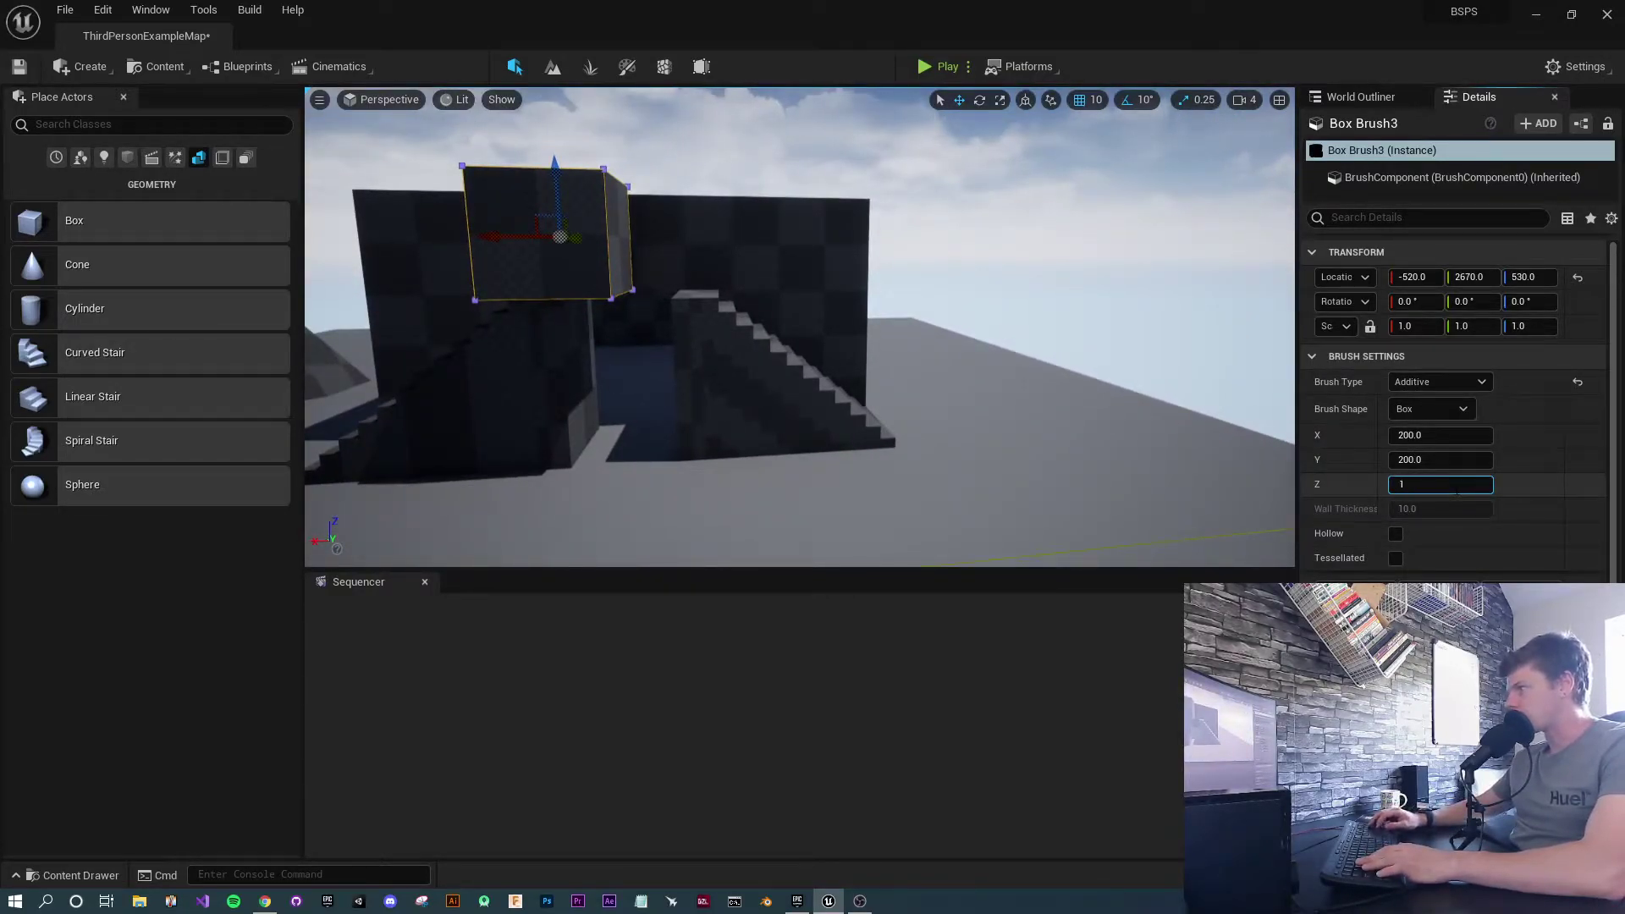
{"action": "type", "text": "0"}
{"action": "key", "text": "Return"}
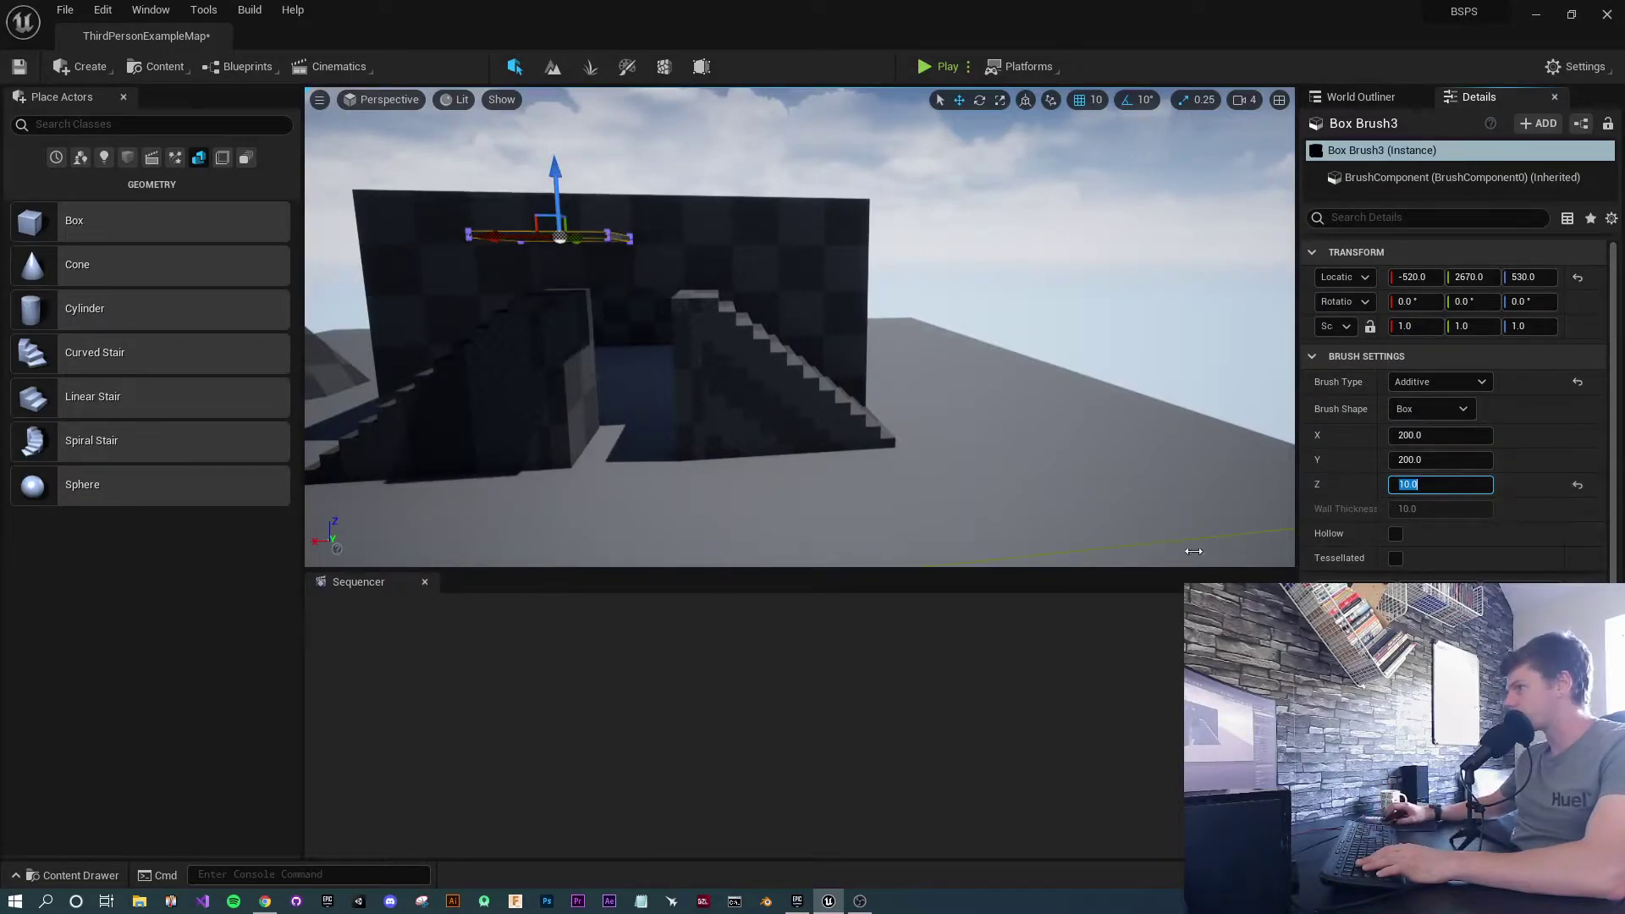
Lower the thin box brush until it rests on the stair tops and slide it across the doorway between the staircases
{"action": "key", "text": "d"}
{"action": "right_click_drag", "start_coordinate": [1015, 427], "coordinate": [694, 419]}
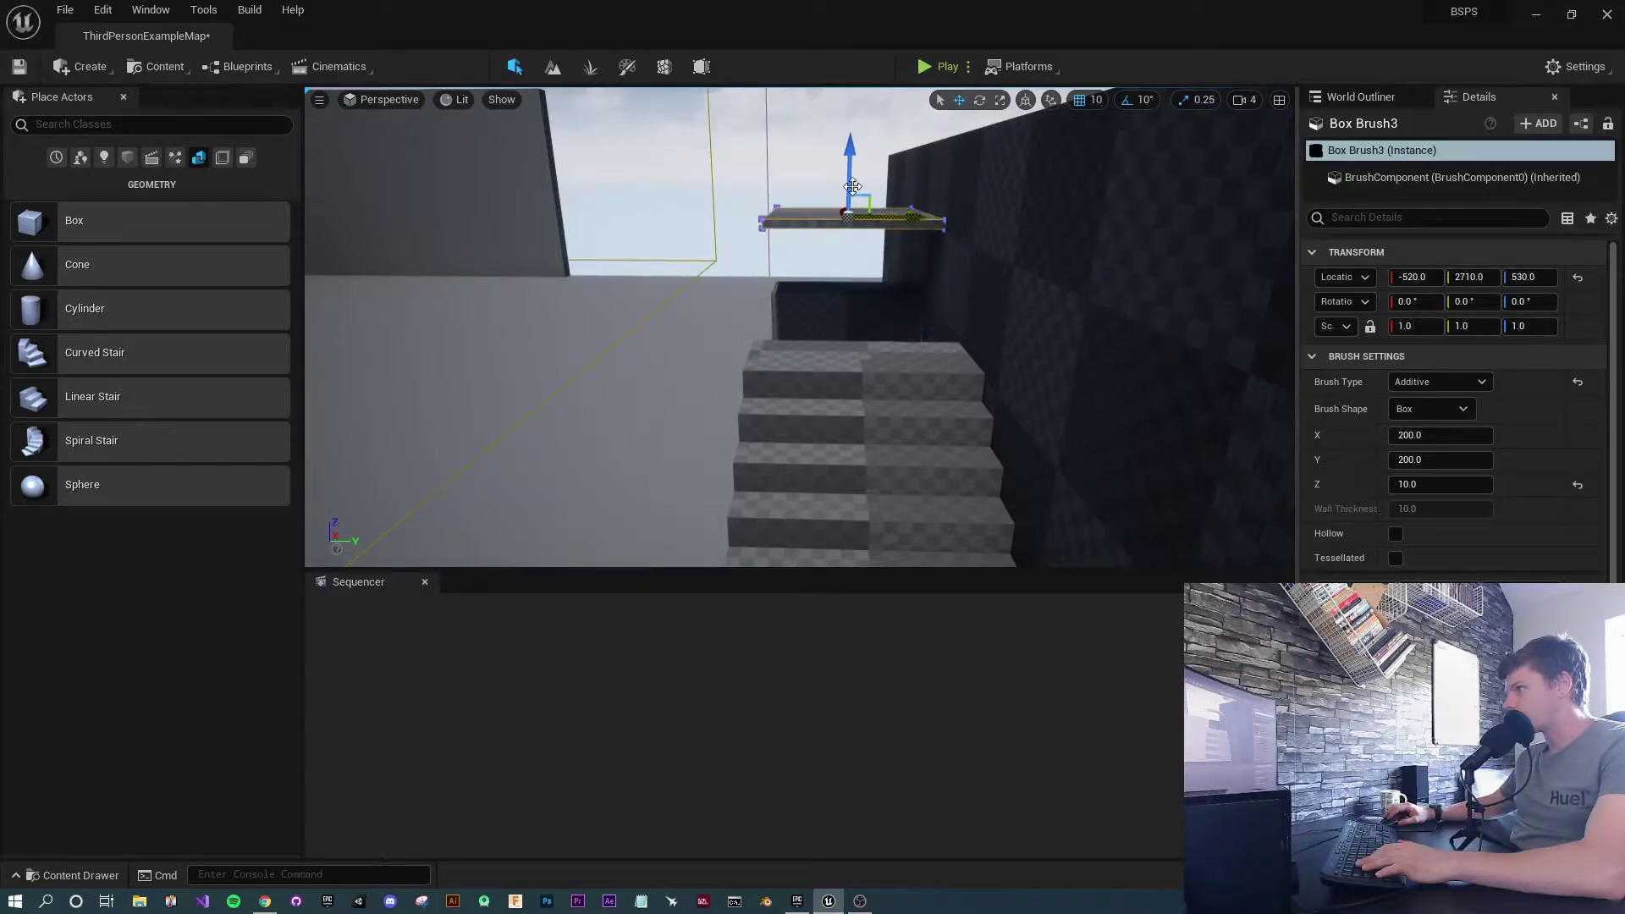
{"action": "left_click_drag", "start_coordinate": [850, 165], "coordinate": [854, 208]}
{"action": "key", "text": "End"}
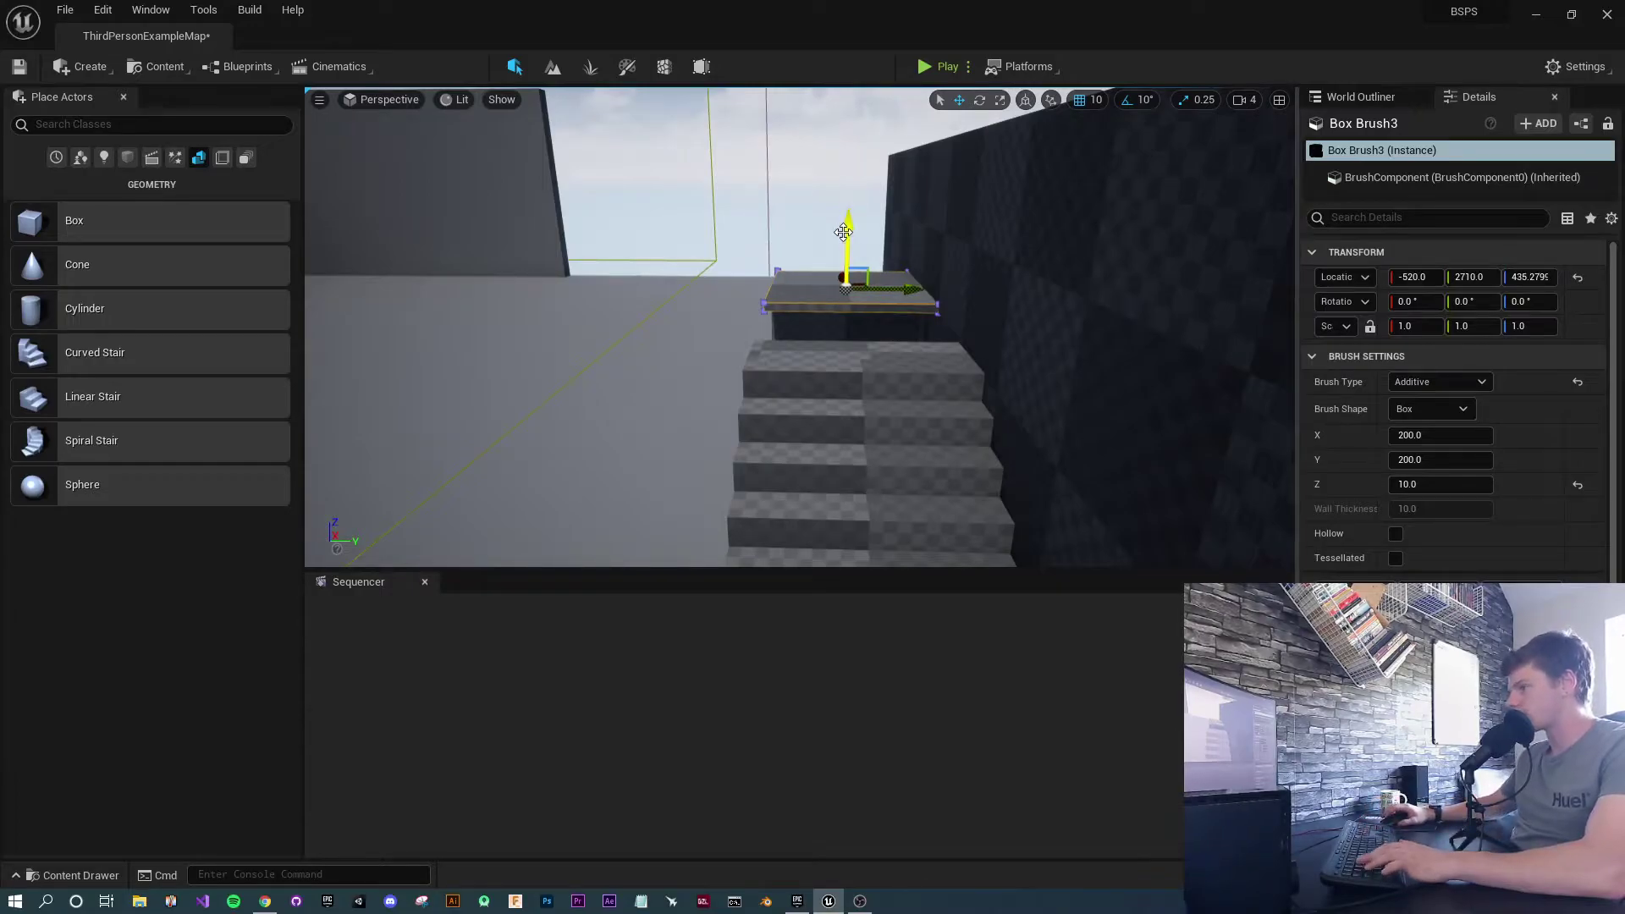
{"action": "key", "text": "a"}
{"action": "right_click_drag", "start_coordinate": [850, 227], "coordinate": [780, 148]}
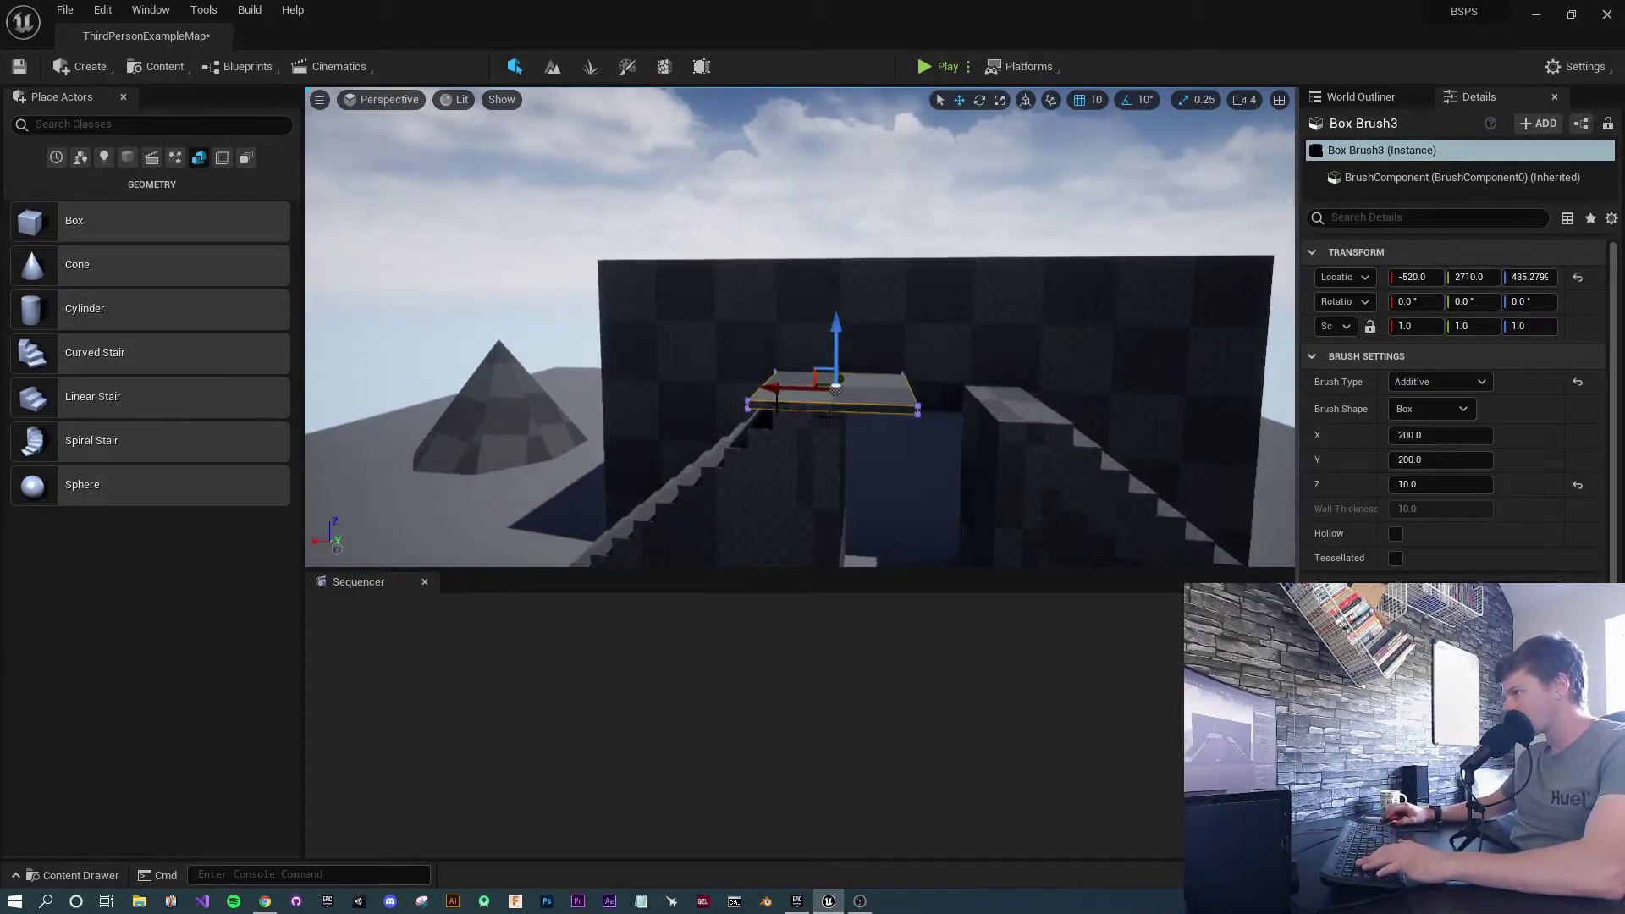
{"action": "mouse_move", "coordinate": [775, 389]}
{"action": "left_mouse_down"}
{"action": "mouse_move", "coordinate": [864, 392]}
{"action": "mouse_move", "coordinate": [850, 392]}
{"action": "left_mouse_up"}
Examine the staircases and the connecting platform over the doorway from several angles, with the floor selected at the end
{"action": "left_click", "coordinate": [1029, 390]}
{"action": "key", "text": "s"}
{"action": "mouse_move", "coordinate": [1029, 389]}
{"action": "right_mouse_down"}
{"action": "mouse_move", "coordinate": [1030, 460]}
{"action": "mouse_move", "coordinate": [969, 440]}
{"action": "mouse_move", "coordinate": [1044, 465]}
{"action": "mouse_move", "coordinate": [973, 443]}
{"action": "mouse_move", "coordinate": [970, 466]}
{"action": "mouse_move", "coordinate": [1021, 516]}
{"action": "mouse_move", "coordinate": [1038, 448]}
{"action": "mouse_move", "coordinate": [1058, 463]}
{"action": "mouse_move", "coordinate": [1038, 474]}
{"action": "mouse_move", "coordinate": [1022, 457]}
{"action": "mouse_move", "coordinate": [1060, 457]}
{"action": "mouse_move", "coordinate": [1046, 441]}
{"action": "mouse_move", "coordinate": [965, 449]}
{"action": "right_mouse_up"}
{"action": "key", "text": "w"}
{"action": "key", "text": "d"}
{"action": "key", "text": "s"}
{"action": "key", "text": "w"}
{"action": "key", "text": "d"}
{"action": "key", "text": "a"}
{"action": "key", "text": "w"}
{"action": "key", "text": "s"}
{"action": "key", "text": "w"}
{"action": "left_click", "coordinate": [854, 463]}
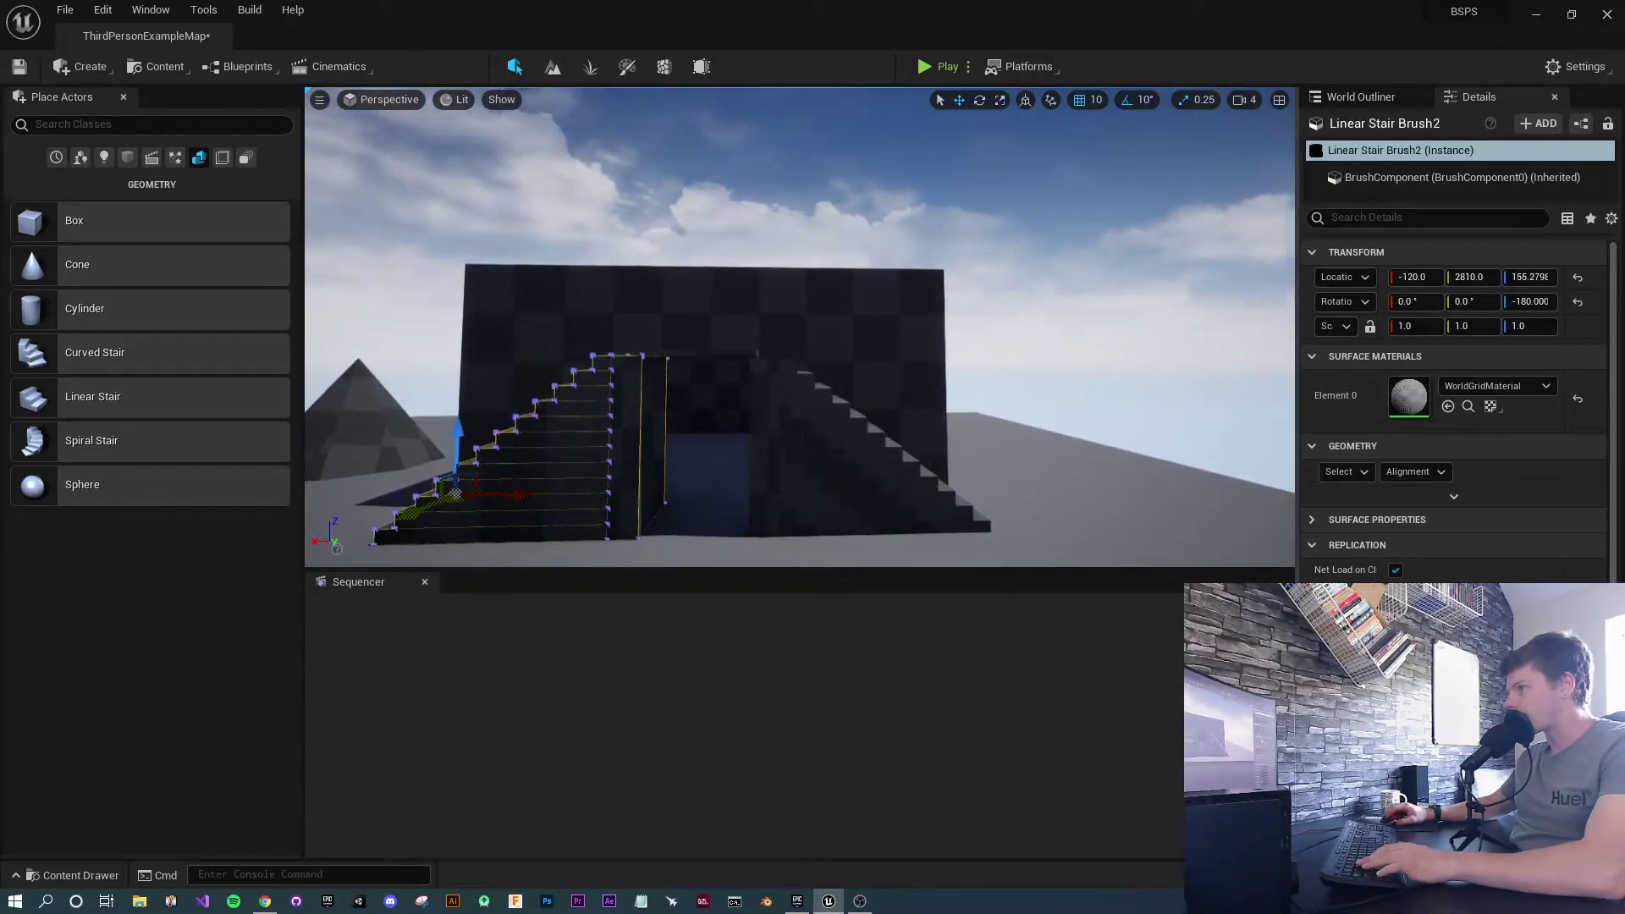
{"action": "left_click", "coordinate": [965, 450]}
{"action": "right_click_drag", "start_coordinate": [804, 221], "coordinate": [805, 221]}
{"action": "right_click_drag", "start_coordinate": [754, 270], "coordinate": [754, 270]}
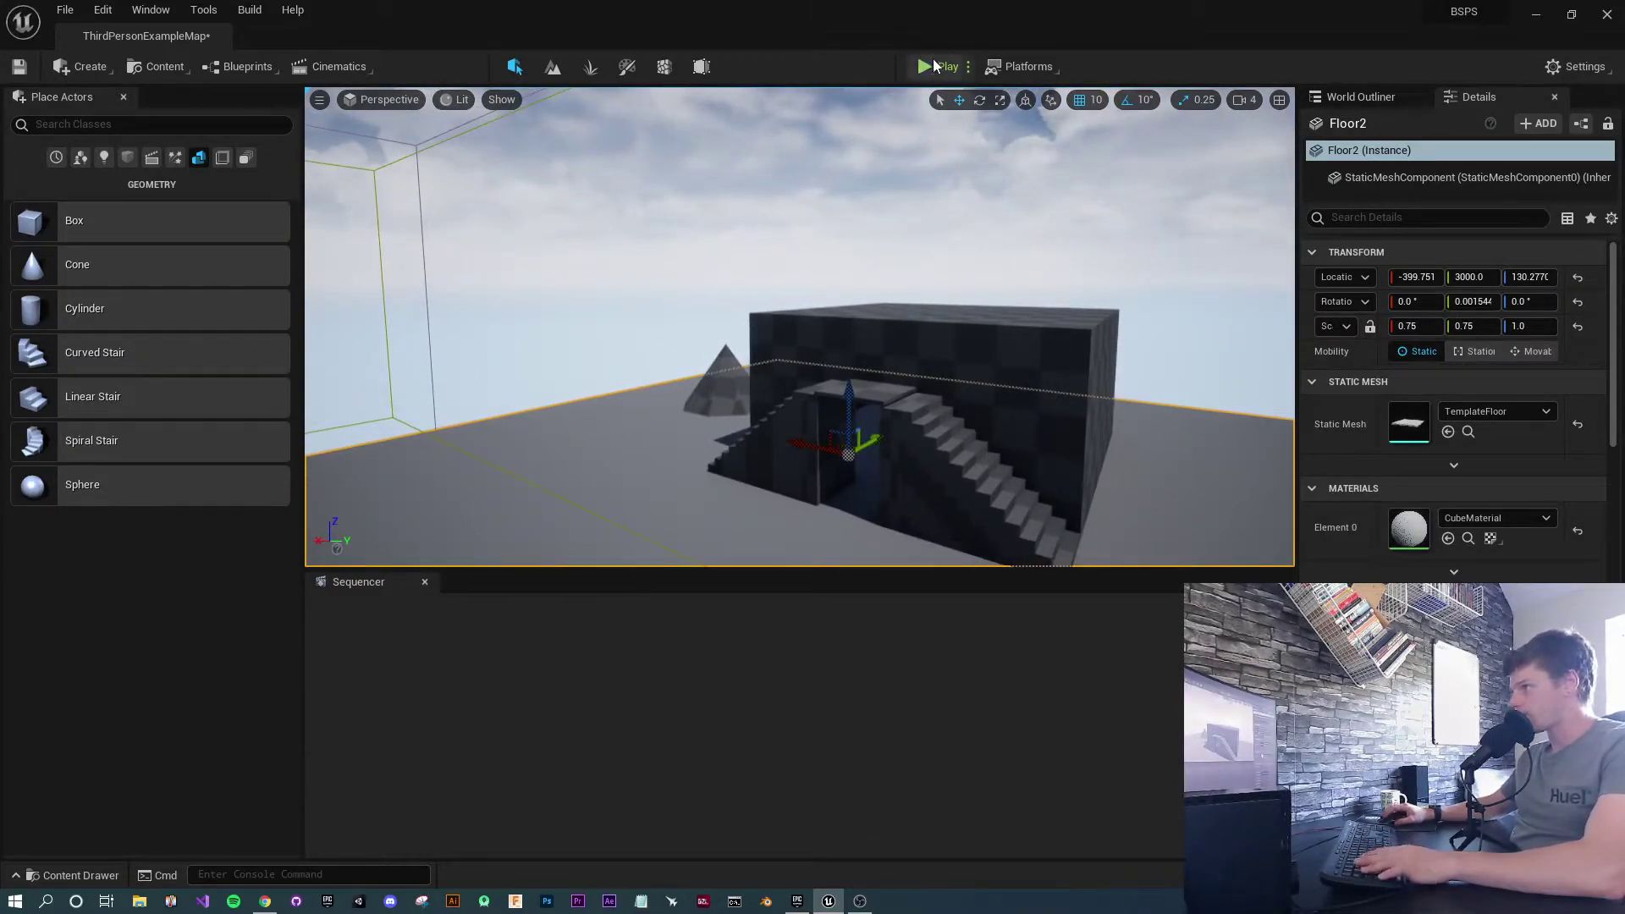
Playtest the level by running the character around the doorway, both staircases and the cone, and end the play session
{"action": "left_click", "coordinate": [939, 66]}
{"action": "key", "text": "w"}
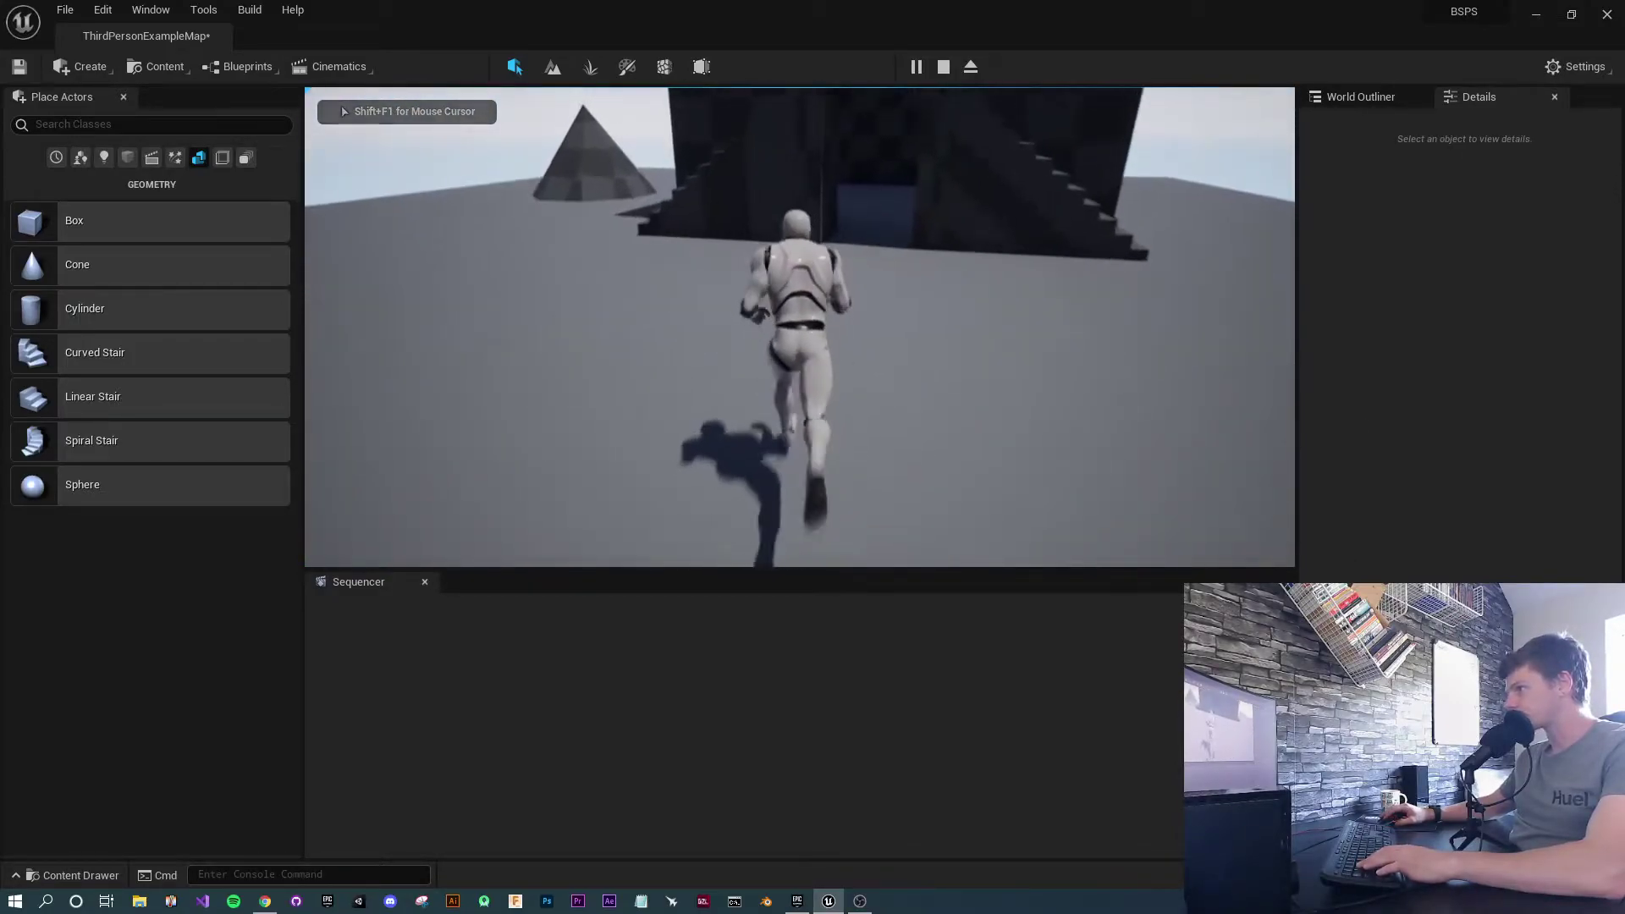
{"action": "key", "text": "a"}
{"action": "key", "text": "d"}
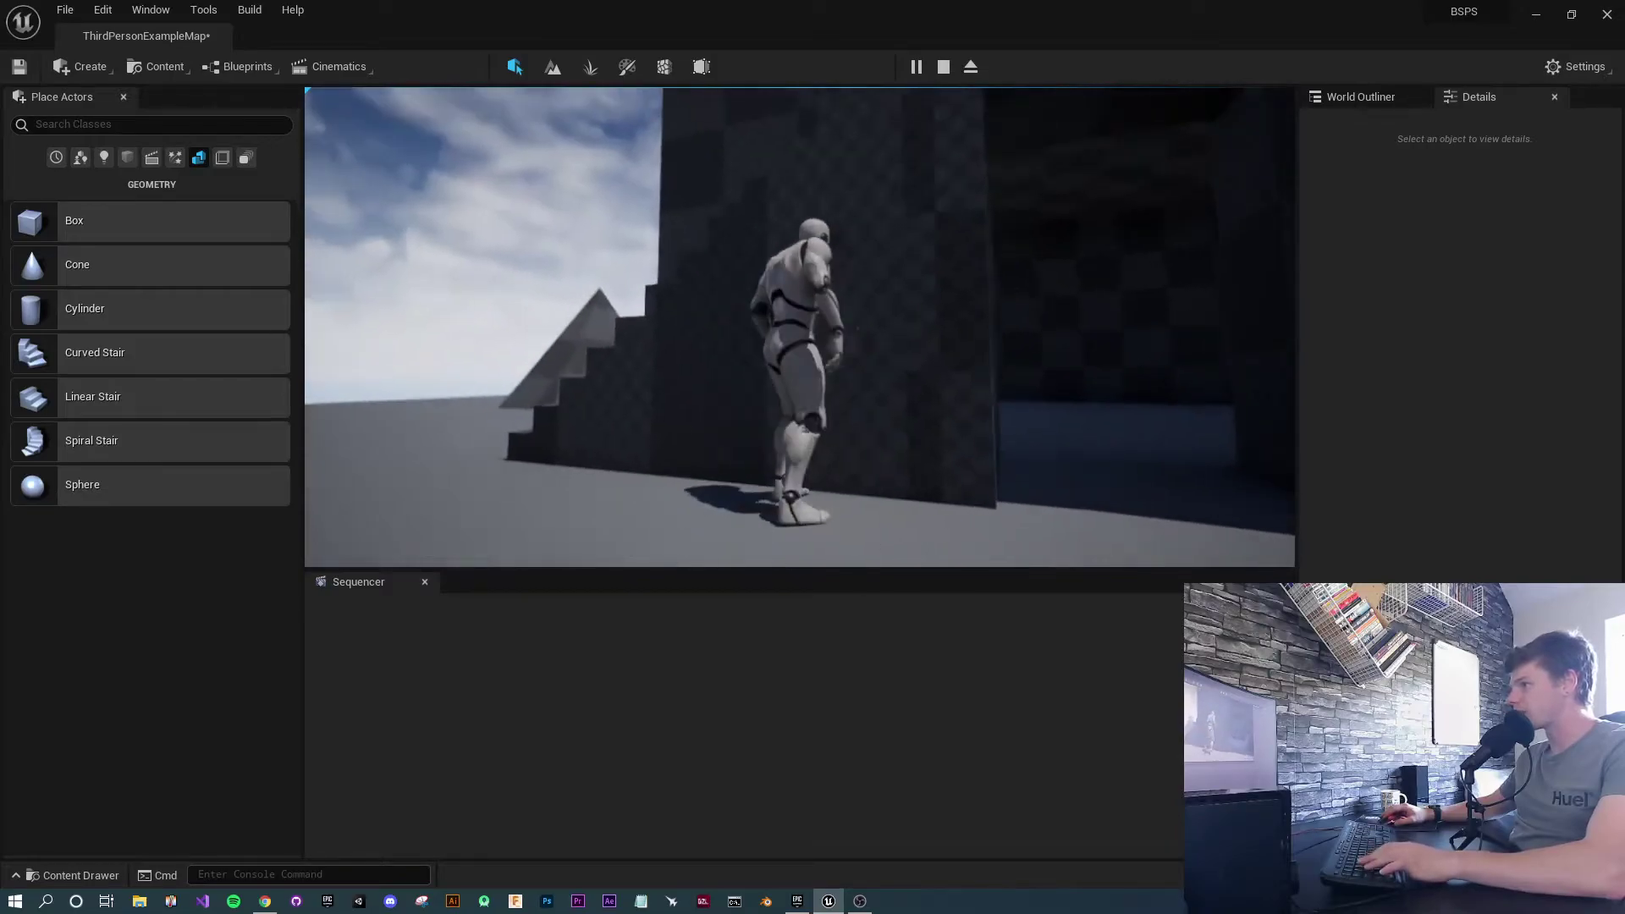
{"action": "key", "text": "a"}
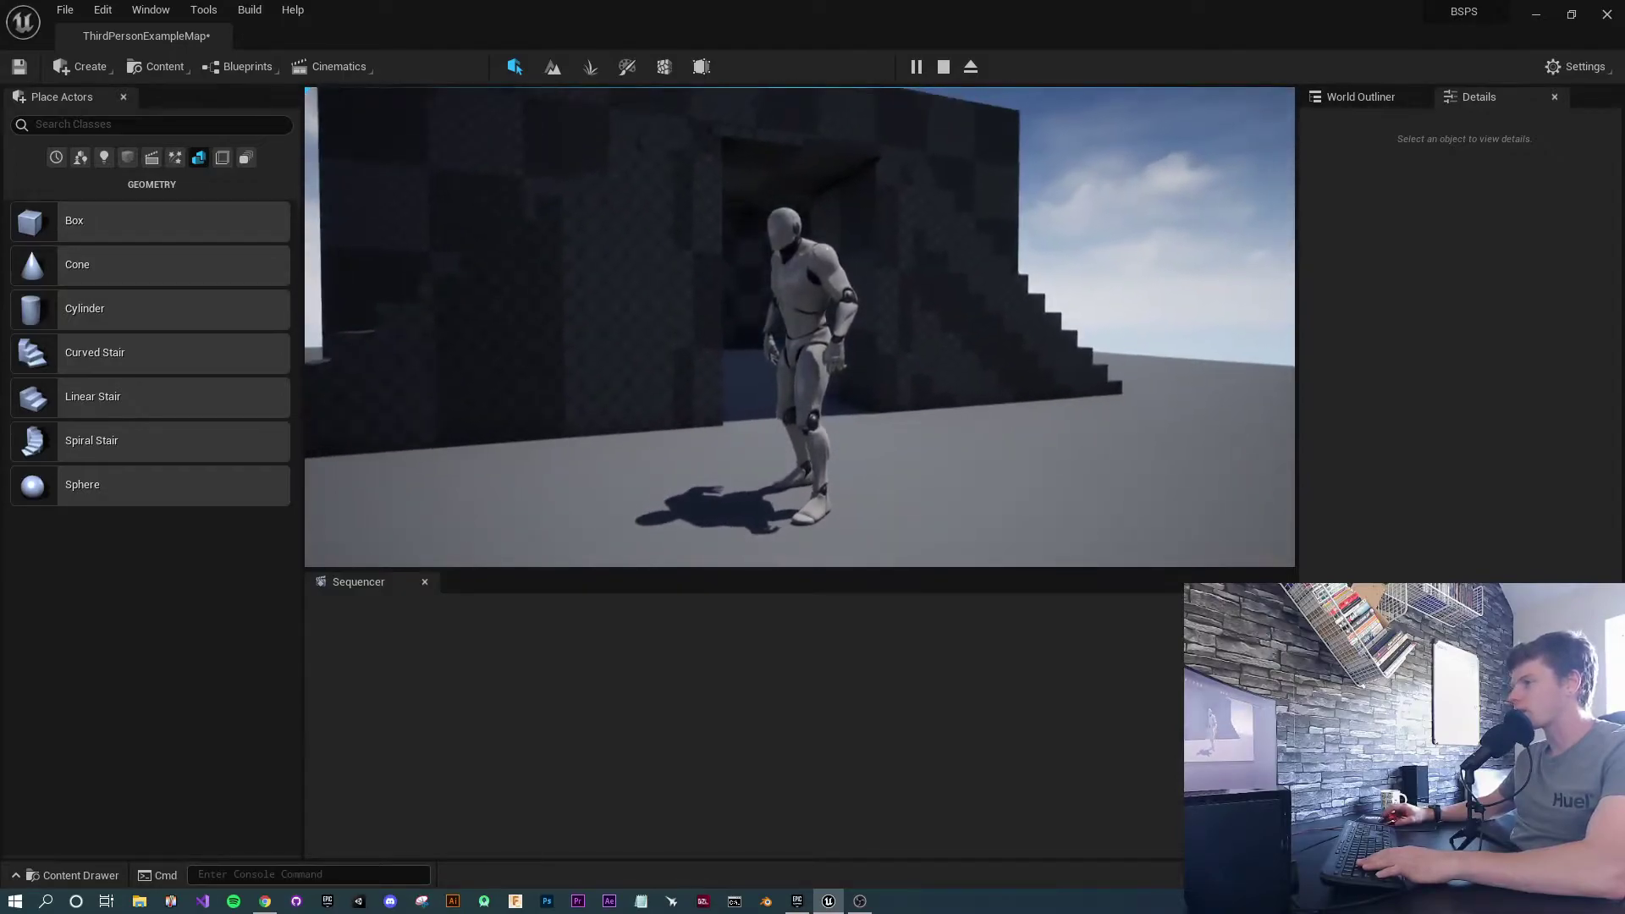
{"action": "key", "text": "d"}
{"action": "key", "text": "w"}
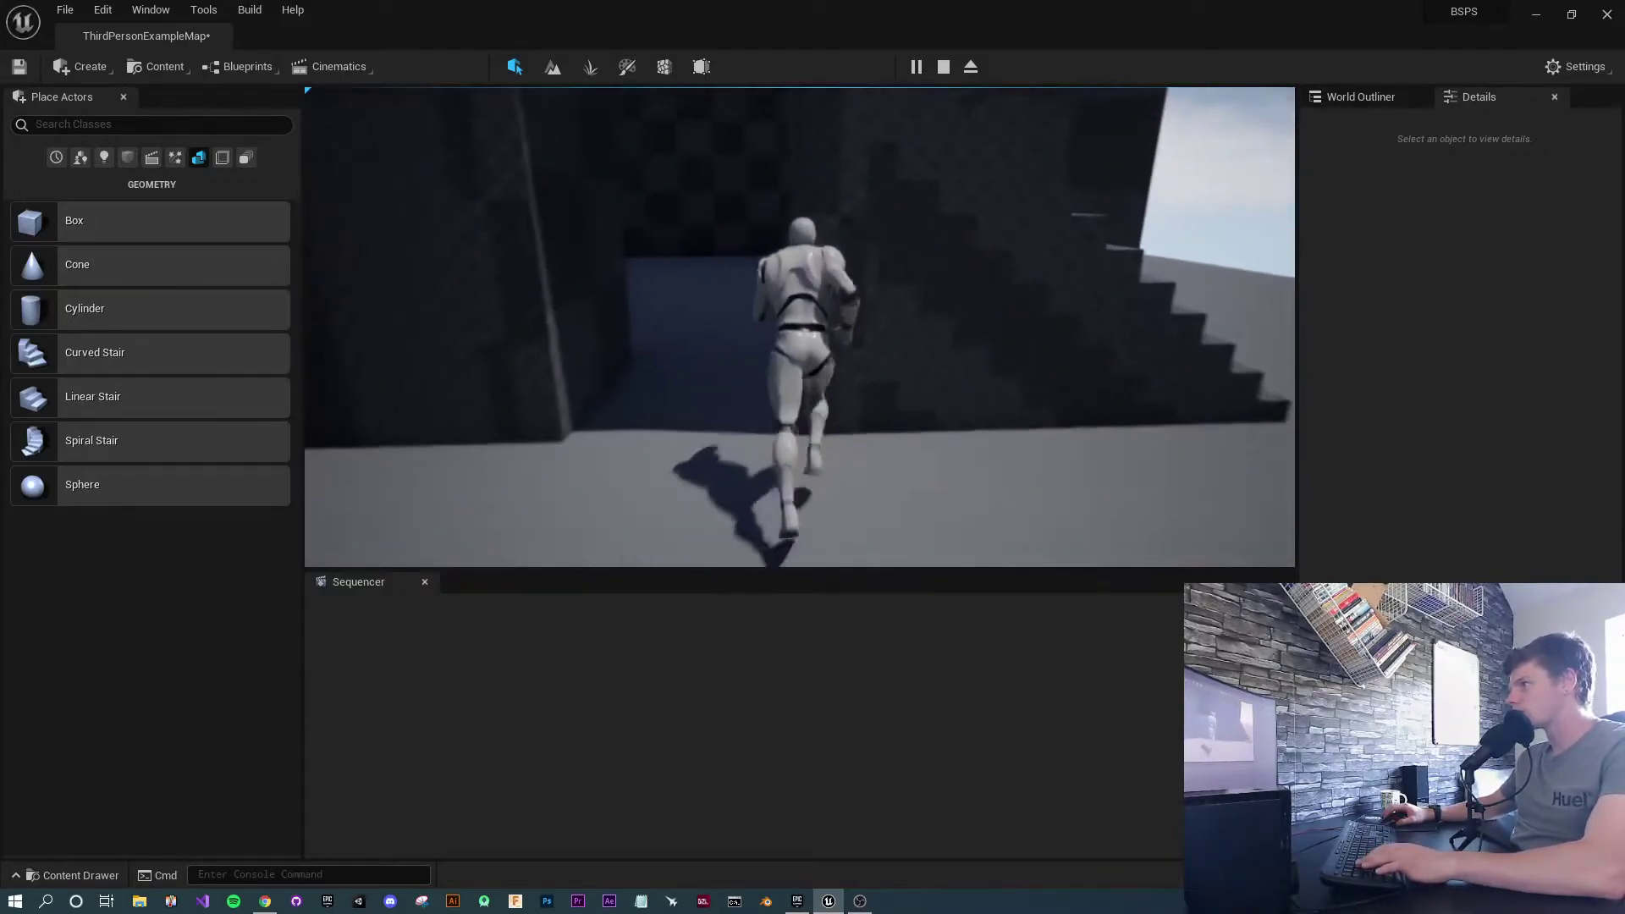
{"action": "key", "text": "s"}
{"action": "key", "text": "w"}
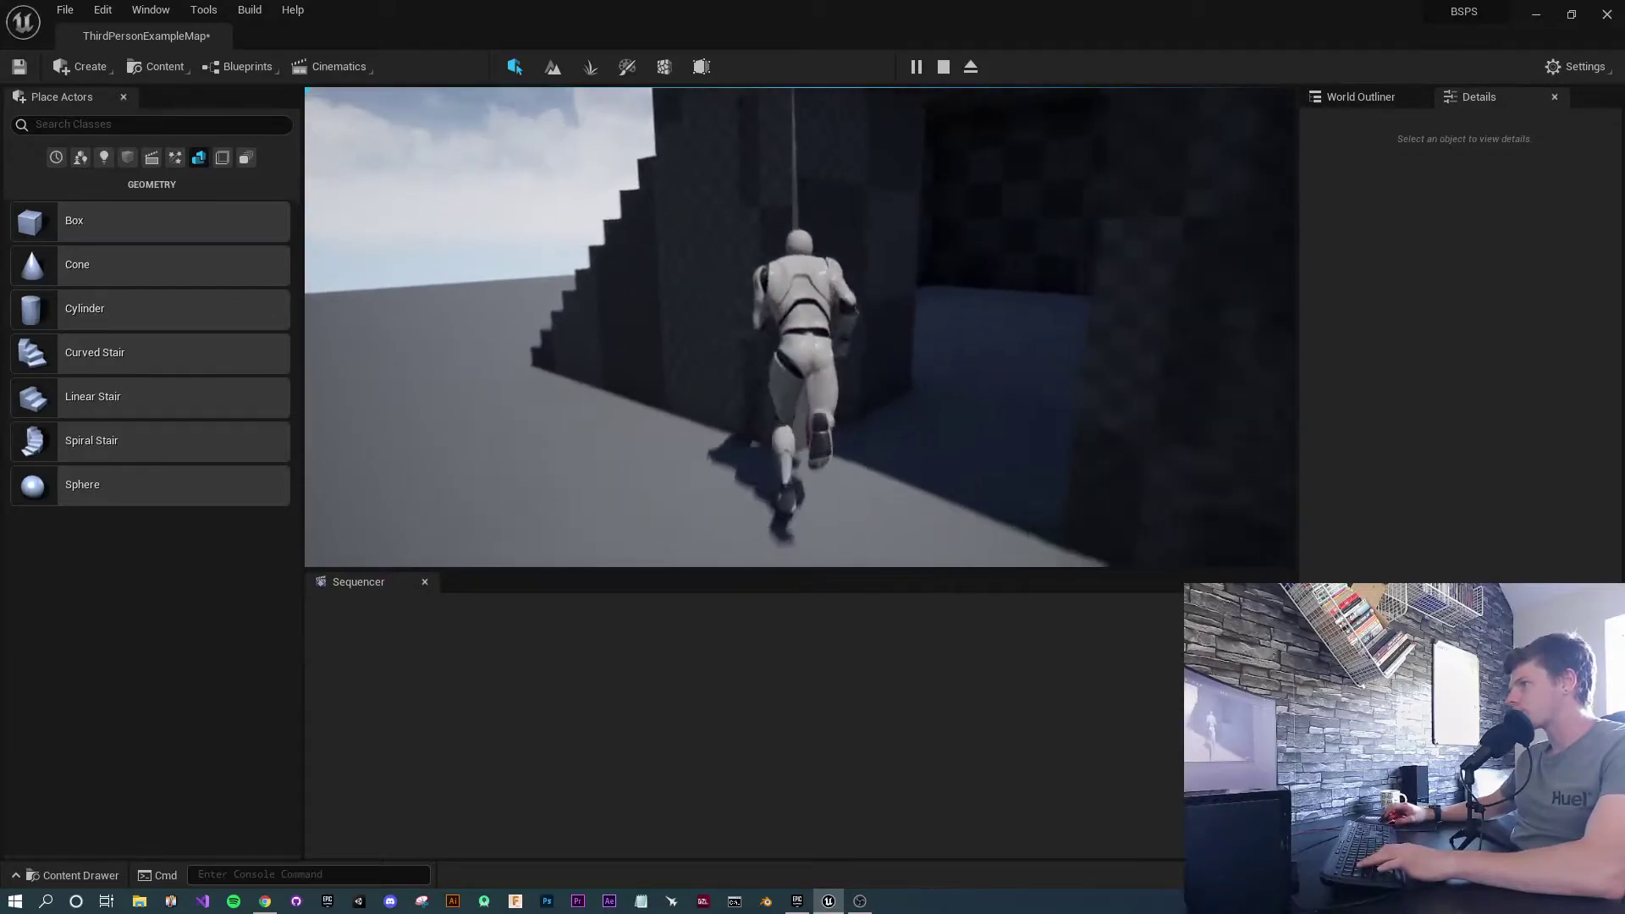
{"action": "key", "text": "d"}
{"action": "key", "text": "s"}
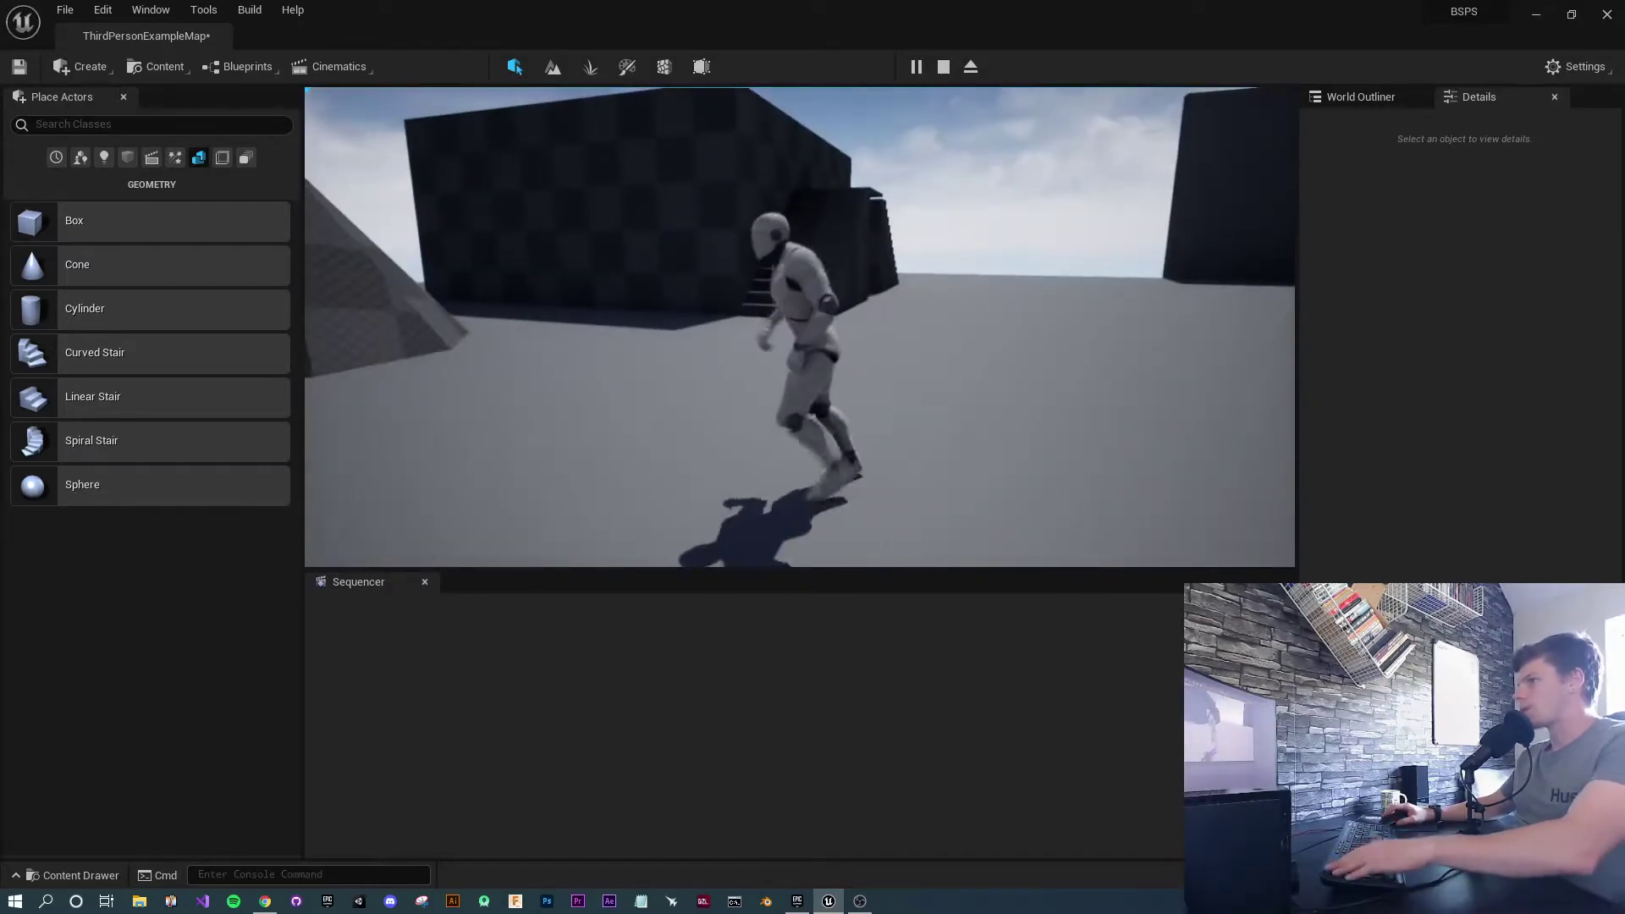
{"action": "key", "text": "Escape"}
Switch to Brush Editing mode and select the large box brush's side face that looks towards the cone
{"action": "key", "text": "w"}
{"action": "mouse_move", "coordinate": [793, 250]}
{"action": "right_mouse_down"}
{"action": "mouse_move", "coordinate": [828, 203]}
{"action": "mouse_move", "coordinate": [798, 119]}
{"action": "mouse_move", "coordinate": [792, 250]}
{"action": "right_mouse_up"}
{"action": "key", "text": "s"}
{"action": "left_click", "coordinate": [701, 66]}
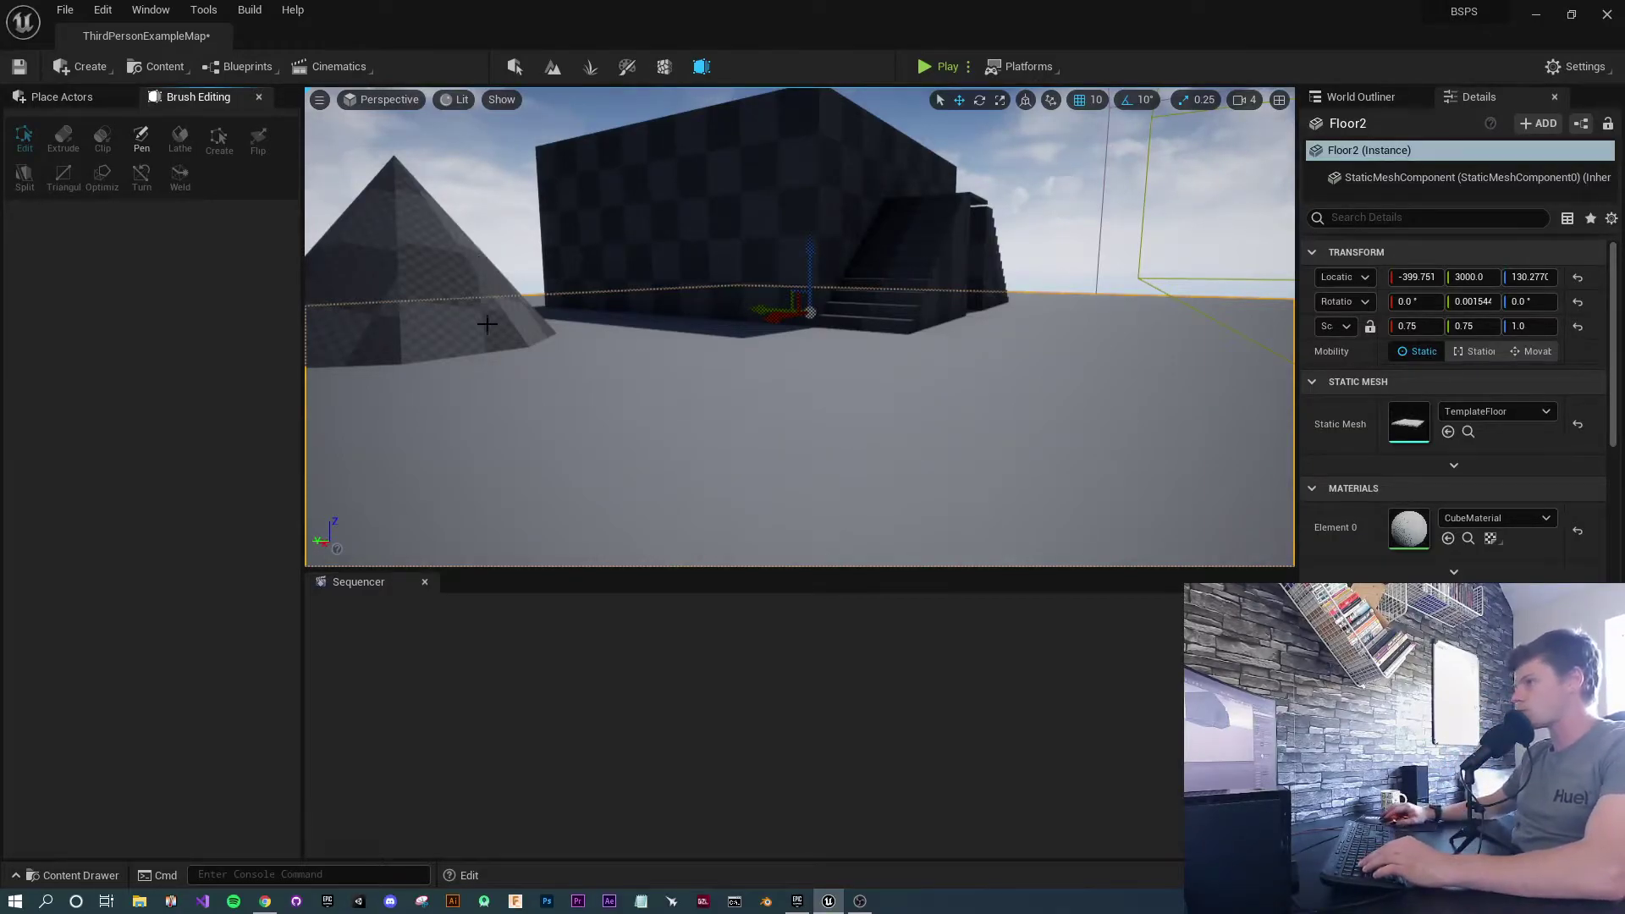
{"action": "right_click_drag", "start_coordinate": [655, 253], "coordinate": [652, 253]}
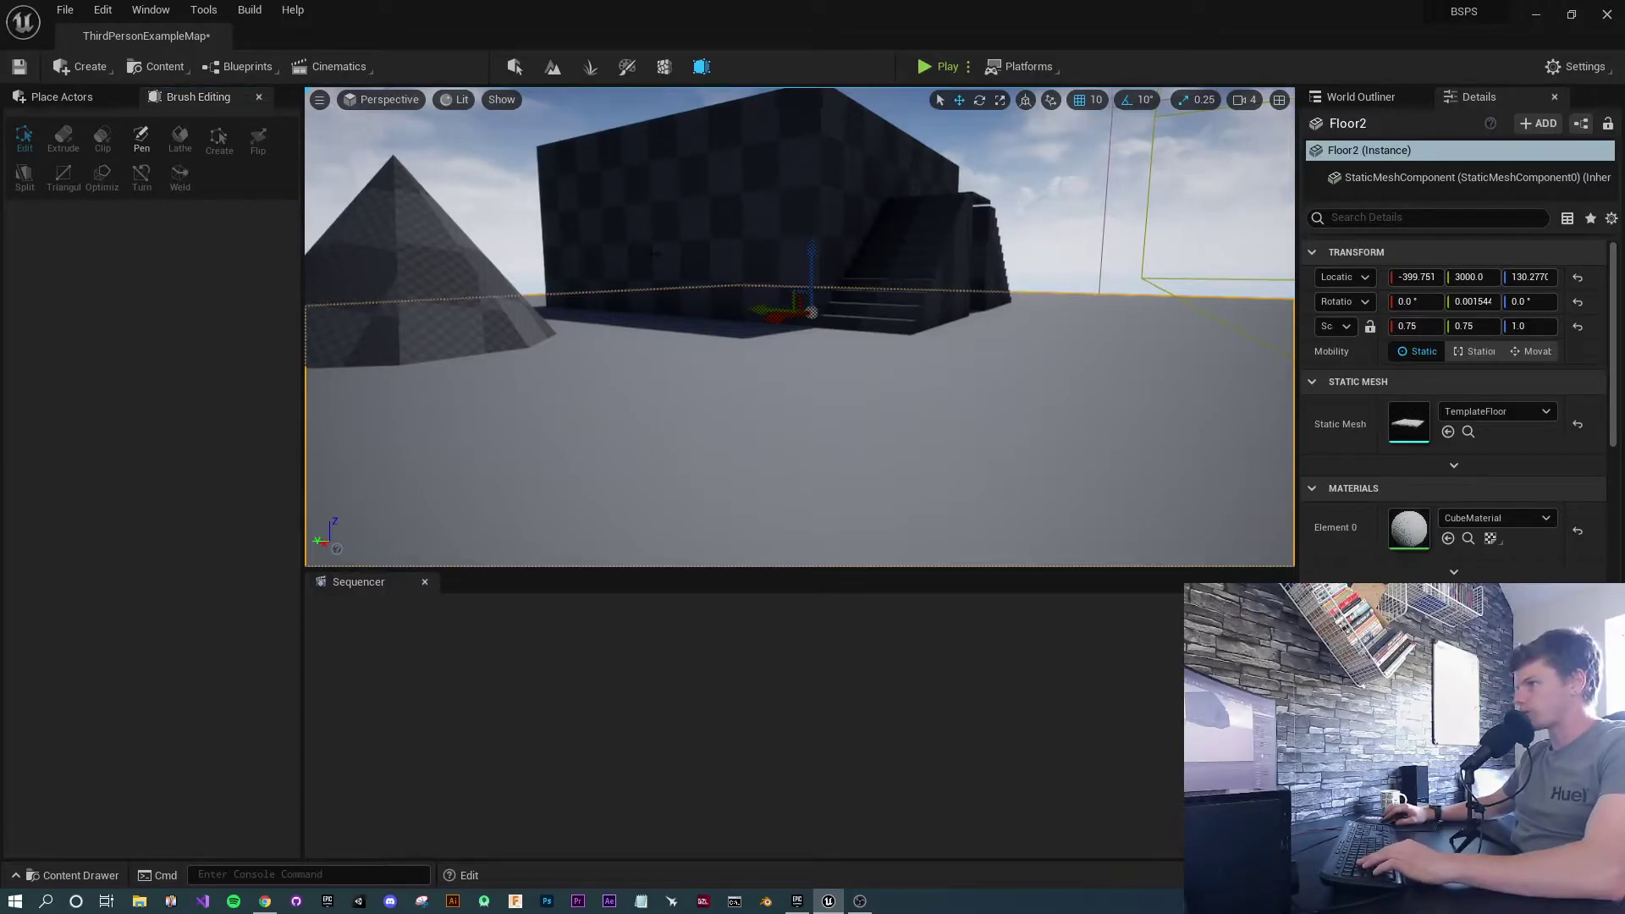
{"action": "left_click", "coordinate": [655, 241]}
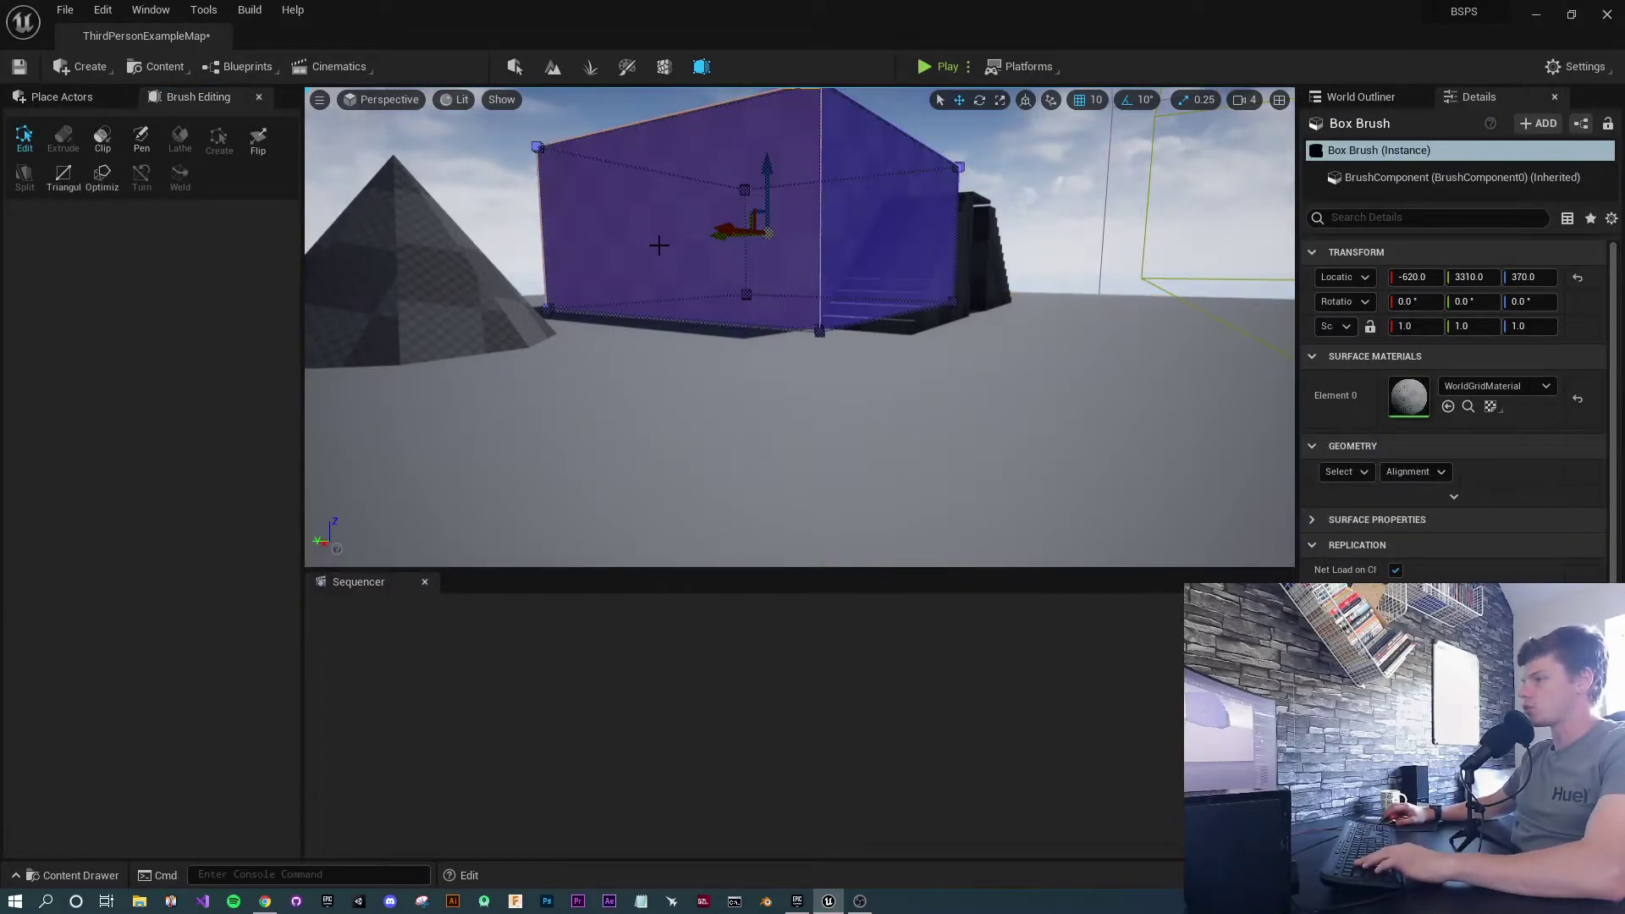
{"action": "left_click", "coordinate": [660, 249]}
{"action": "right_click_drag", "start_coordinate": [611, 299], "coordinate": [796, 254]}
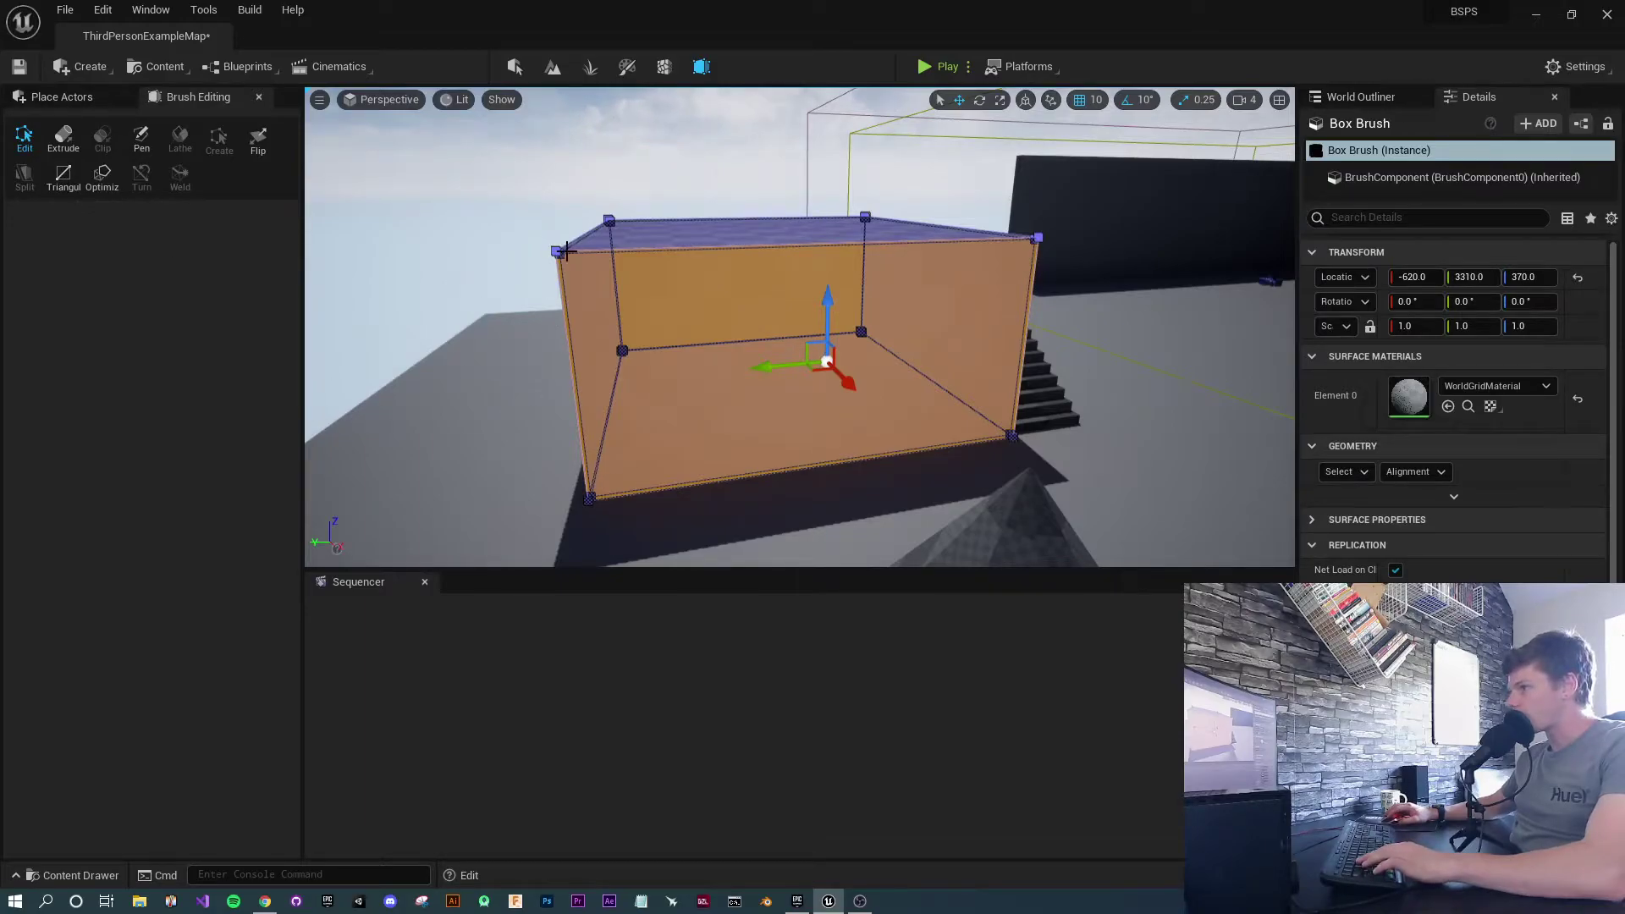
{"action": "right_click_drag", "start_coordinate": [750, 371], "coordinate": [742, 362]}
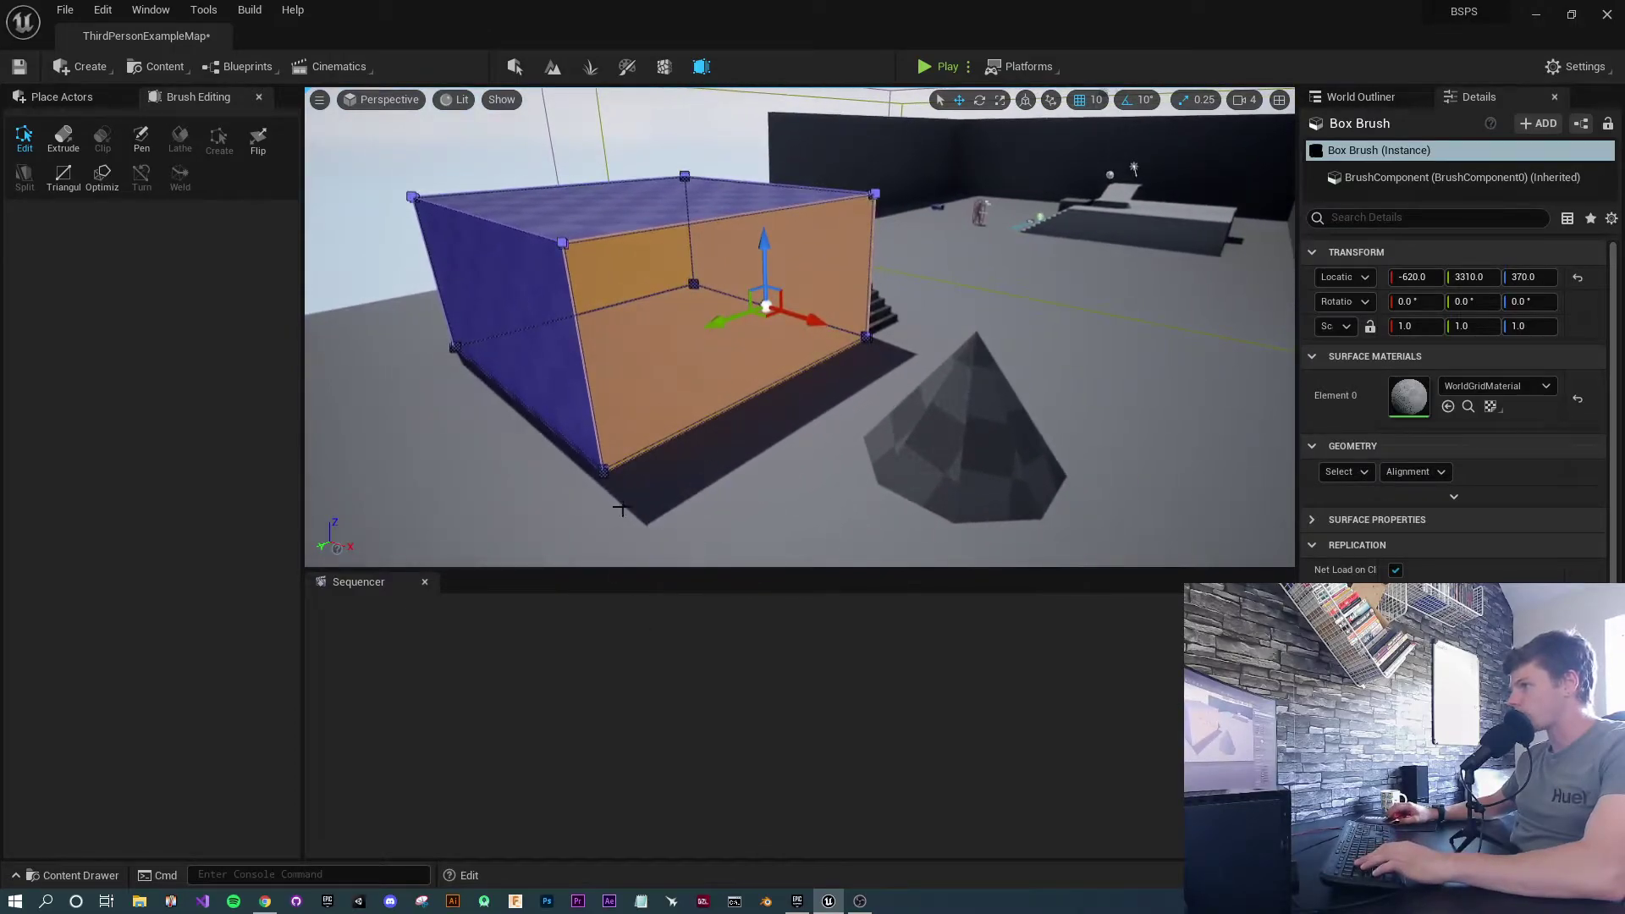
Check the corner vertices of the box brush's cone-side face, reselect the whole face and triangulate it
{"action": "left_click", "coordinate": [603, 468]}
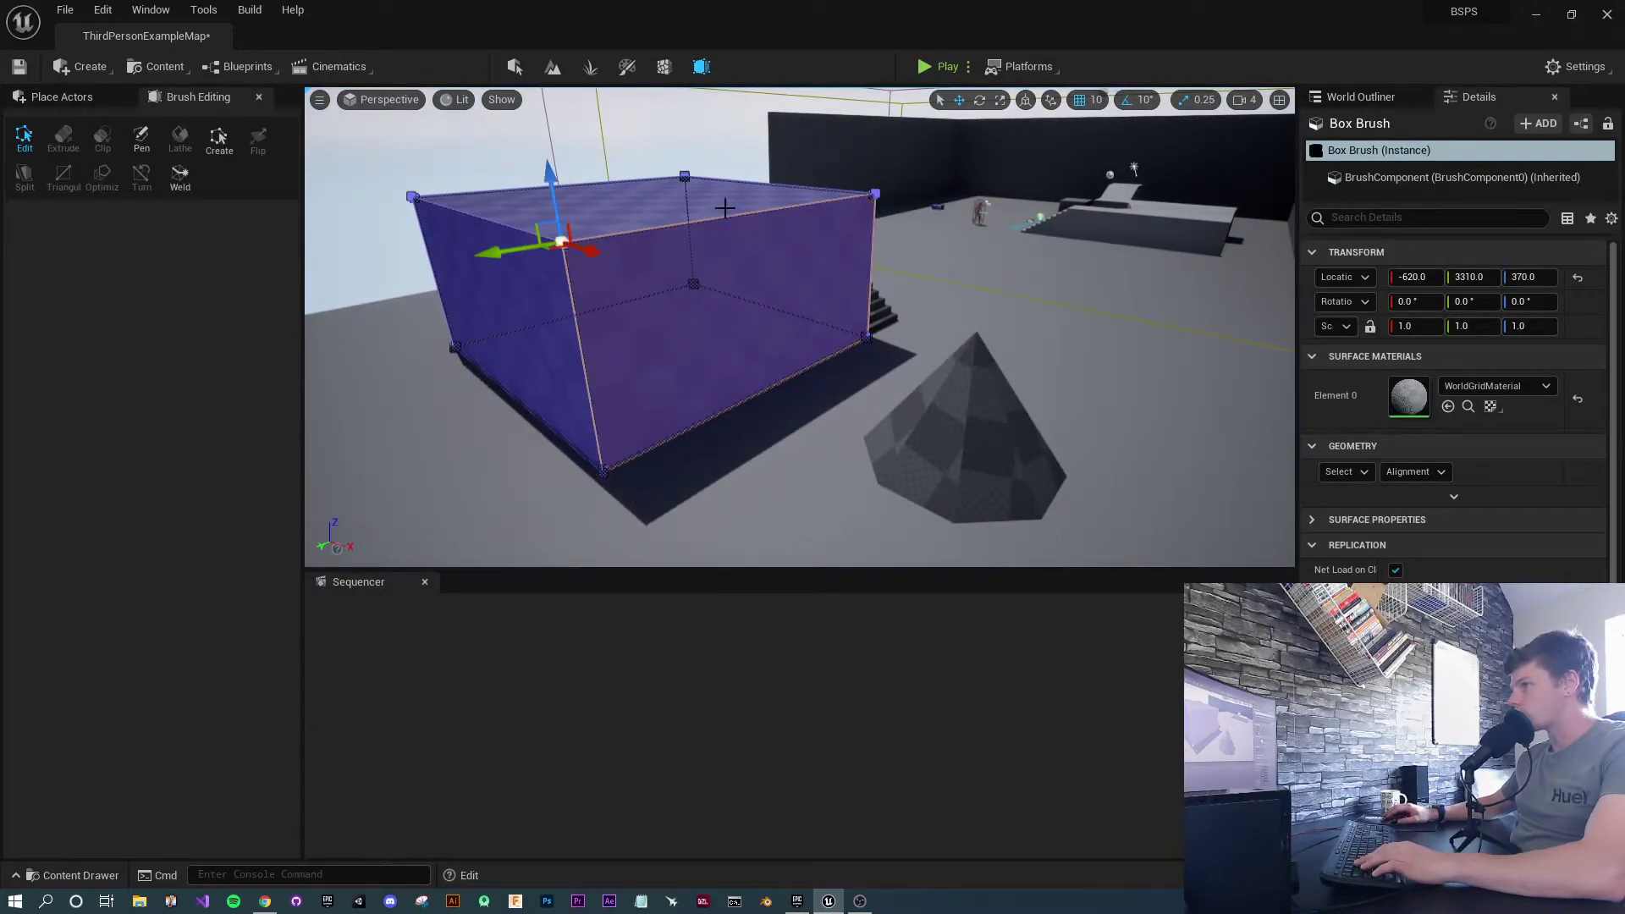
{"action": "left_click", "coordinate": [874, 193]}
{"action": "left_click", "coordinate": [866, 337]}
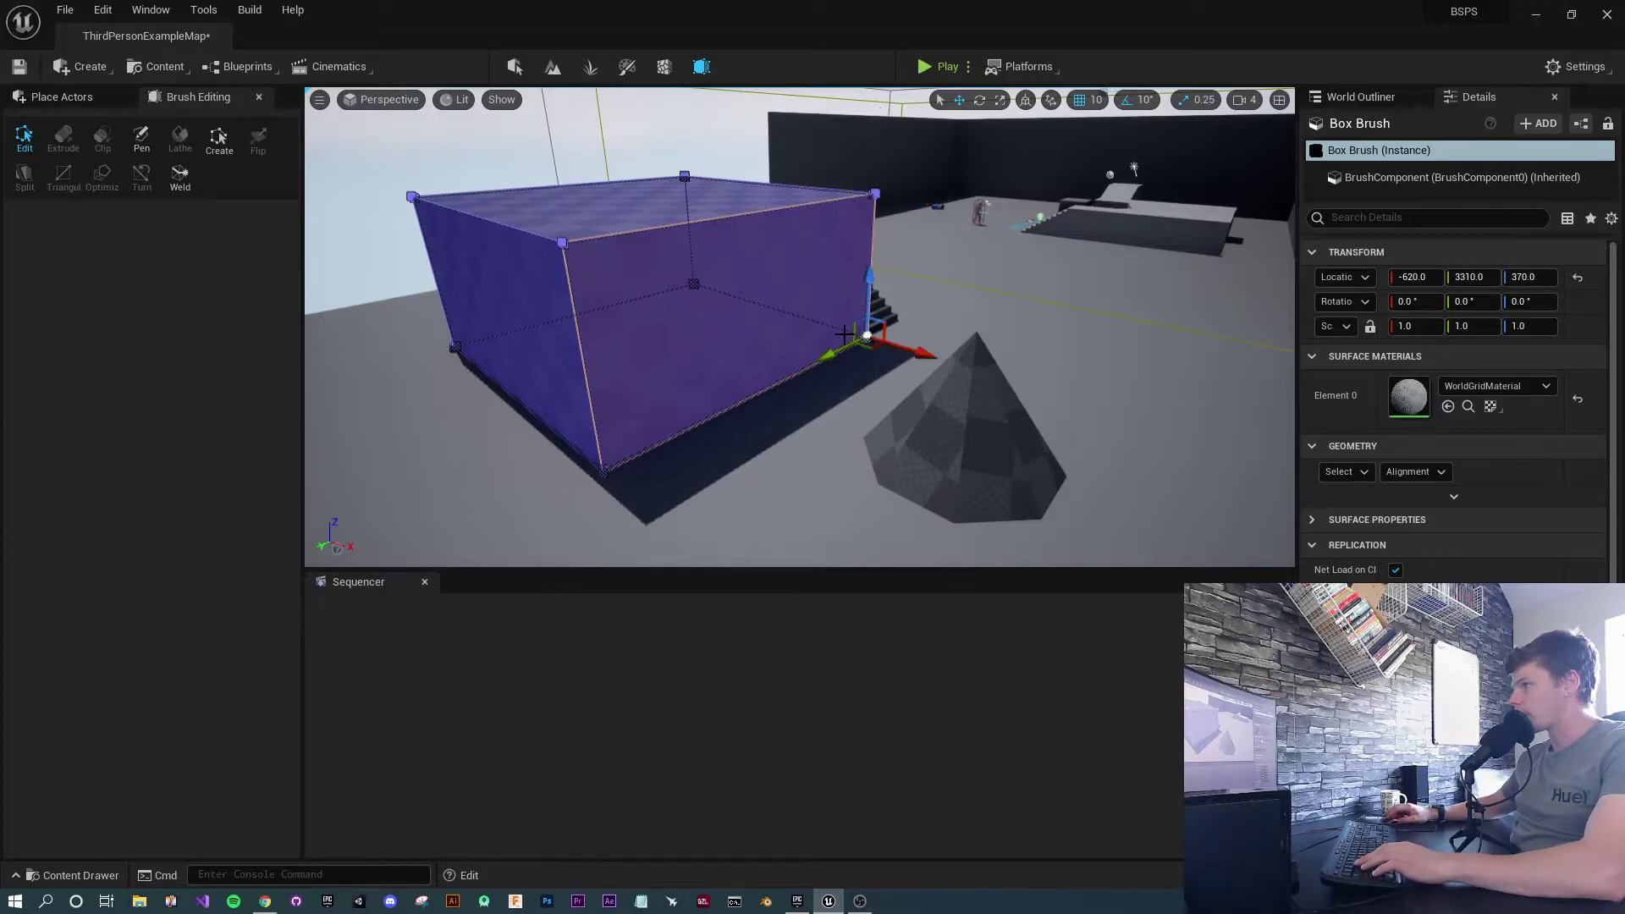
{"action": "left_click", "coordinate": [727, 308]}
{"action": "key", "text": "d"}
{"action": "right_click_drag", "start_coordinate": [871, 355], "coordinate": [851, 368]}
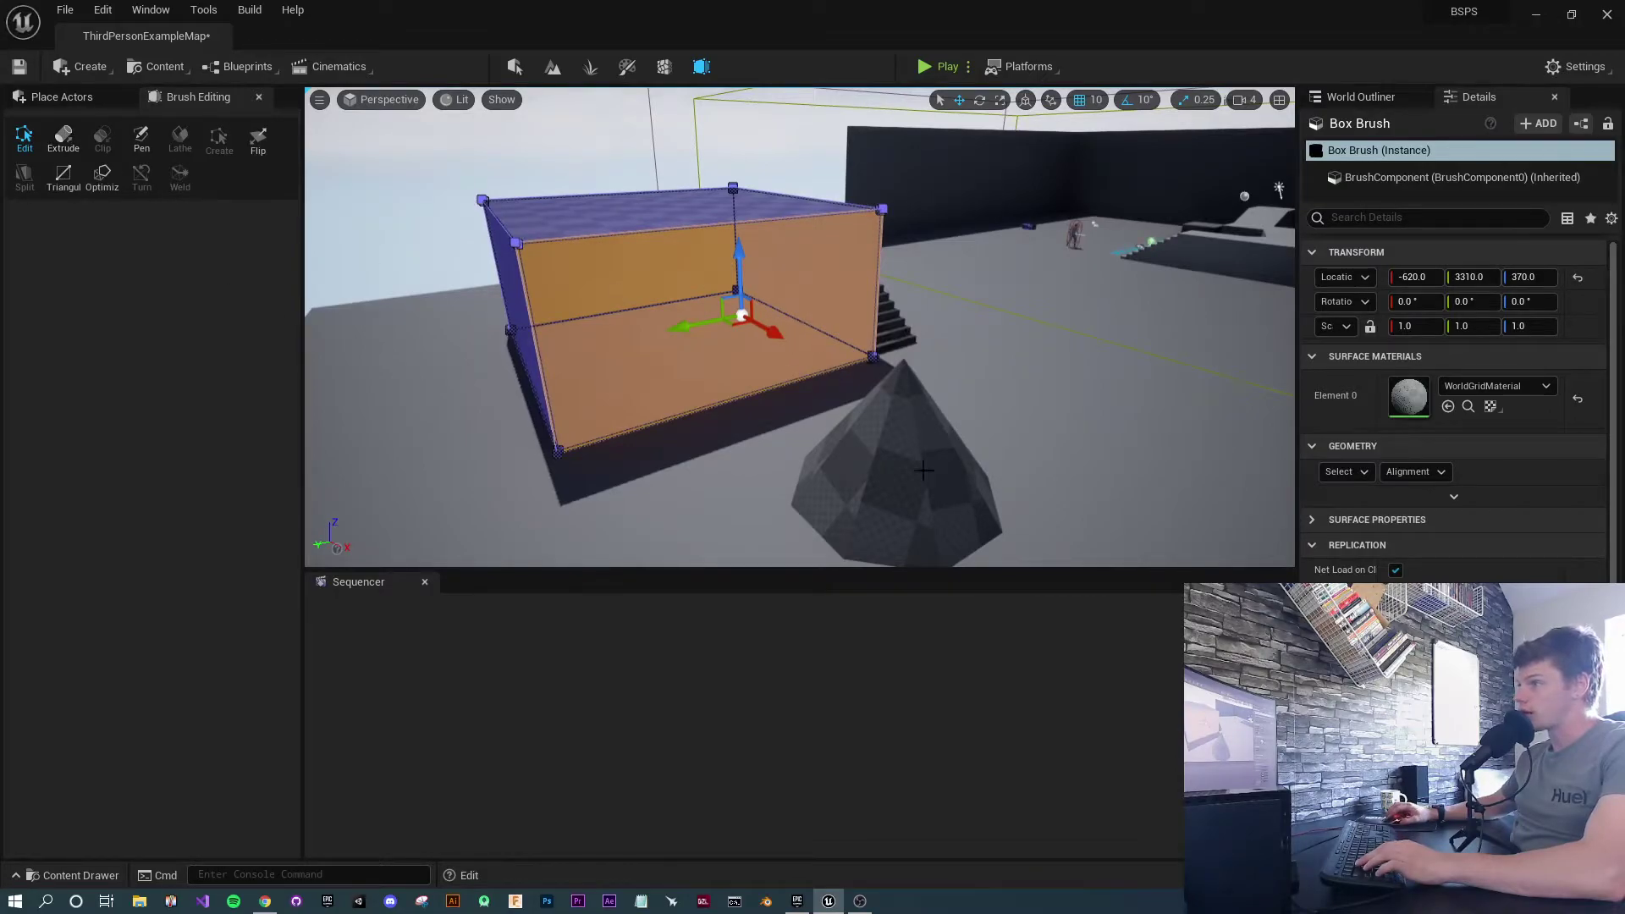
{"action": "left_click", "coordinate": [65, 180]}
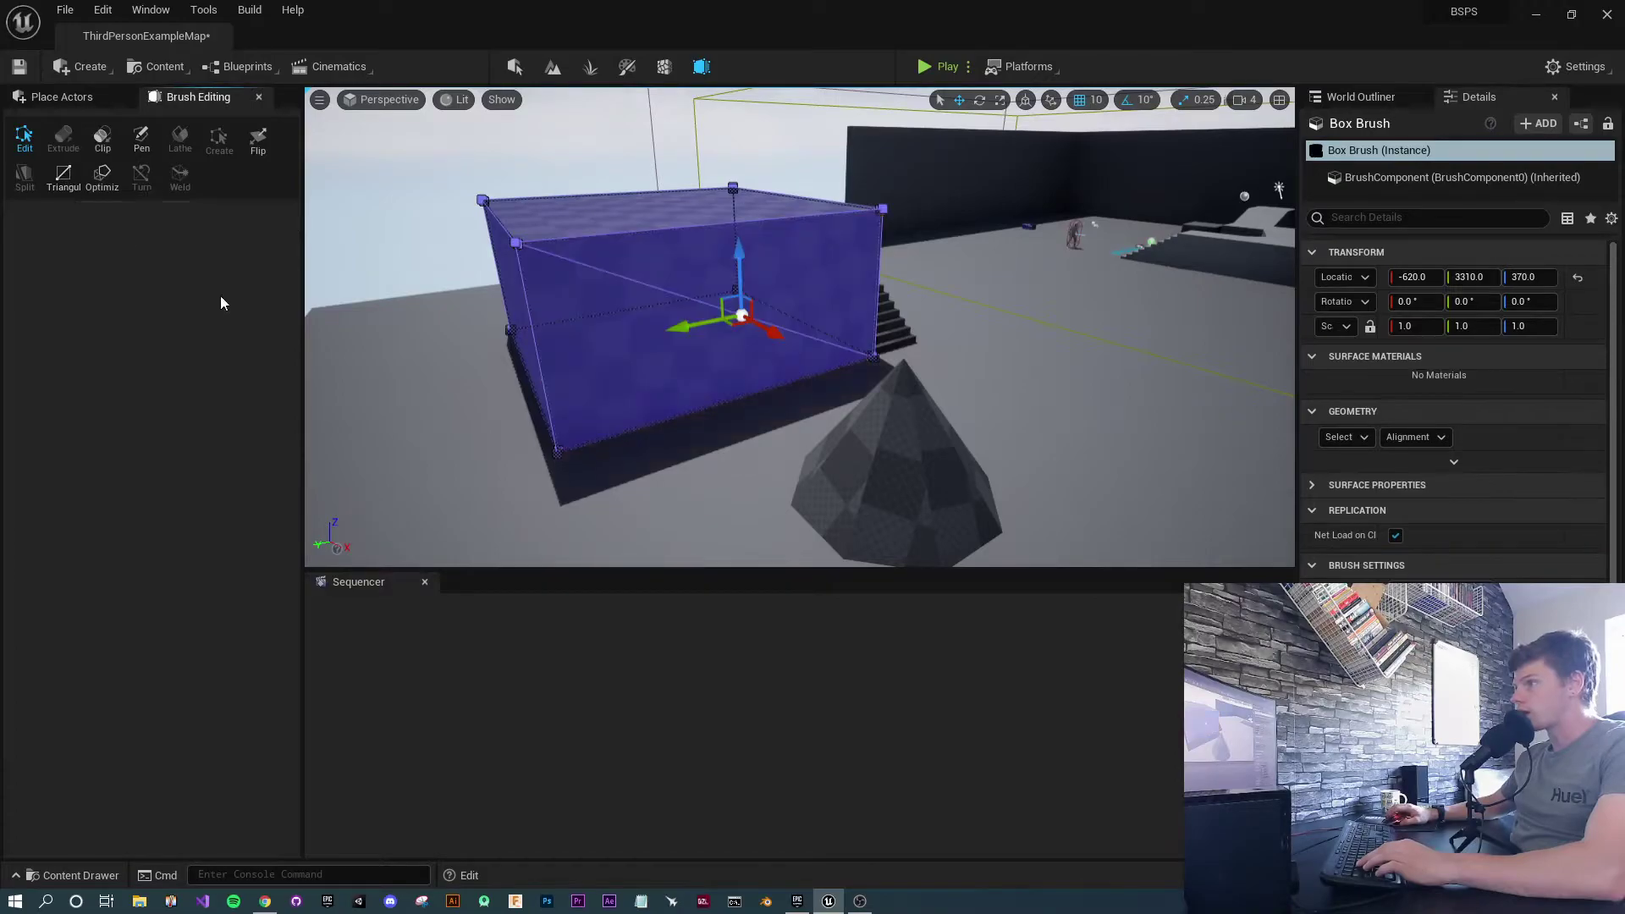
Examine the triangulated side of the box brush by selecting its lower and upper triangular faces in turn
{"action": "right_click_drag", "start_coordinate": [593, 339], "coordinate": [525, 343]}
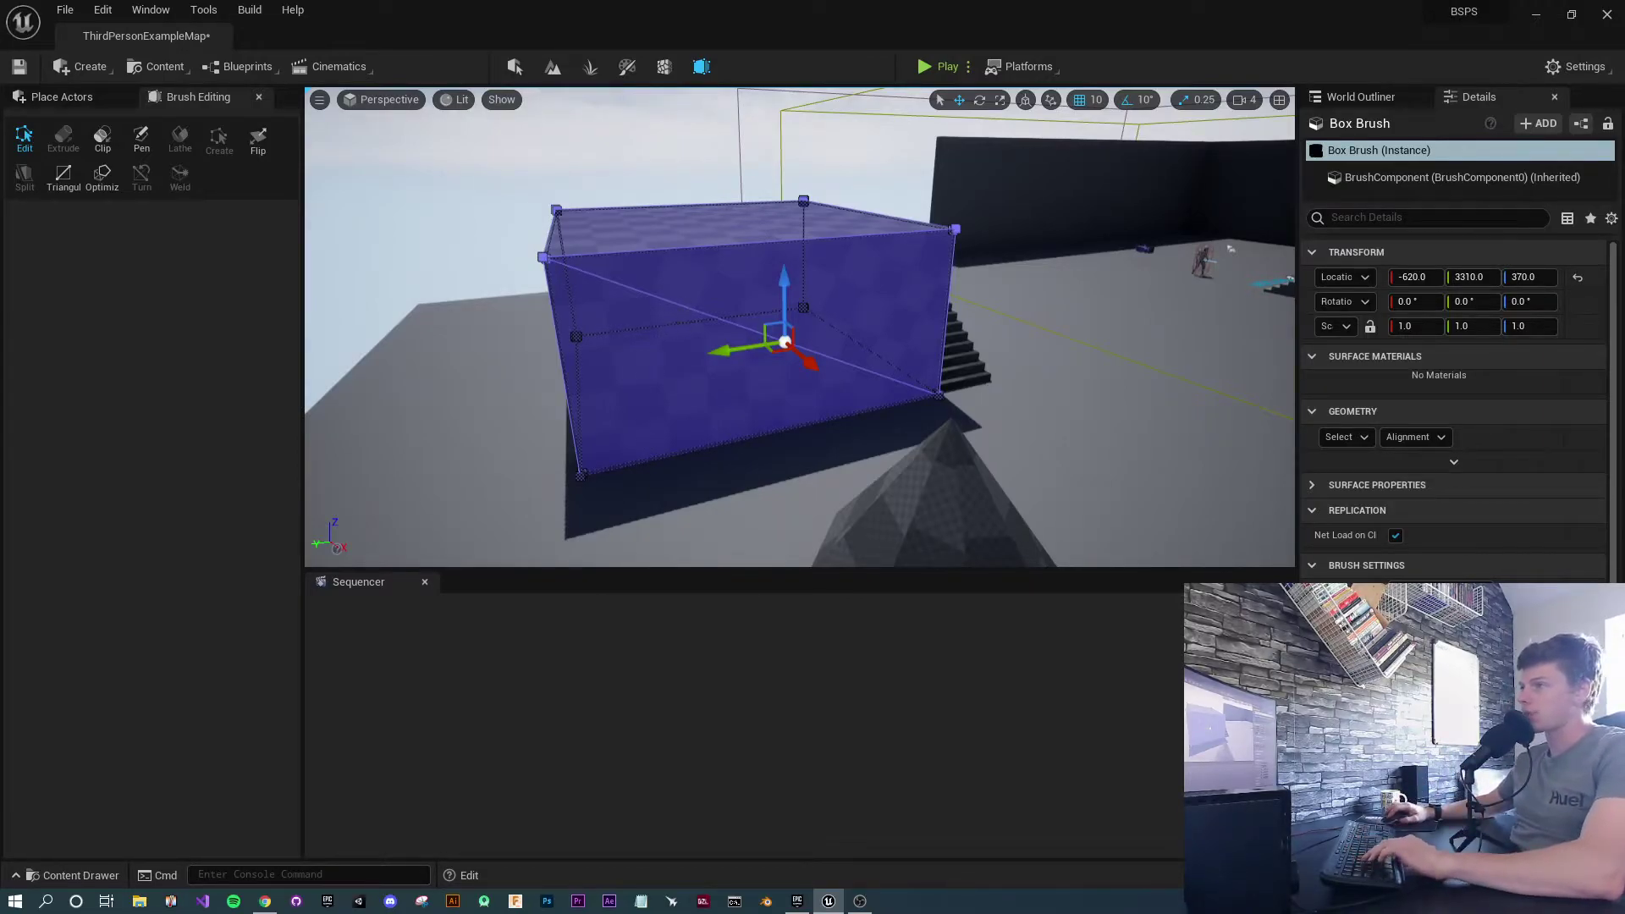
{"action": "left_click", "coordinate": [632, 405]}
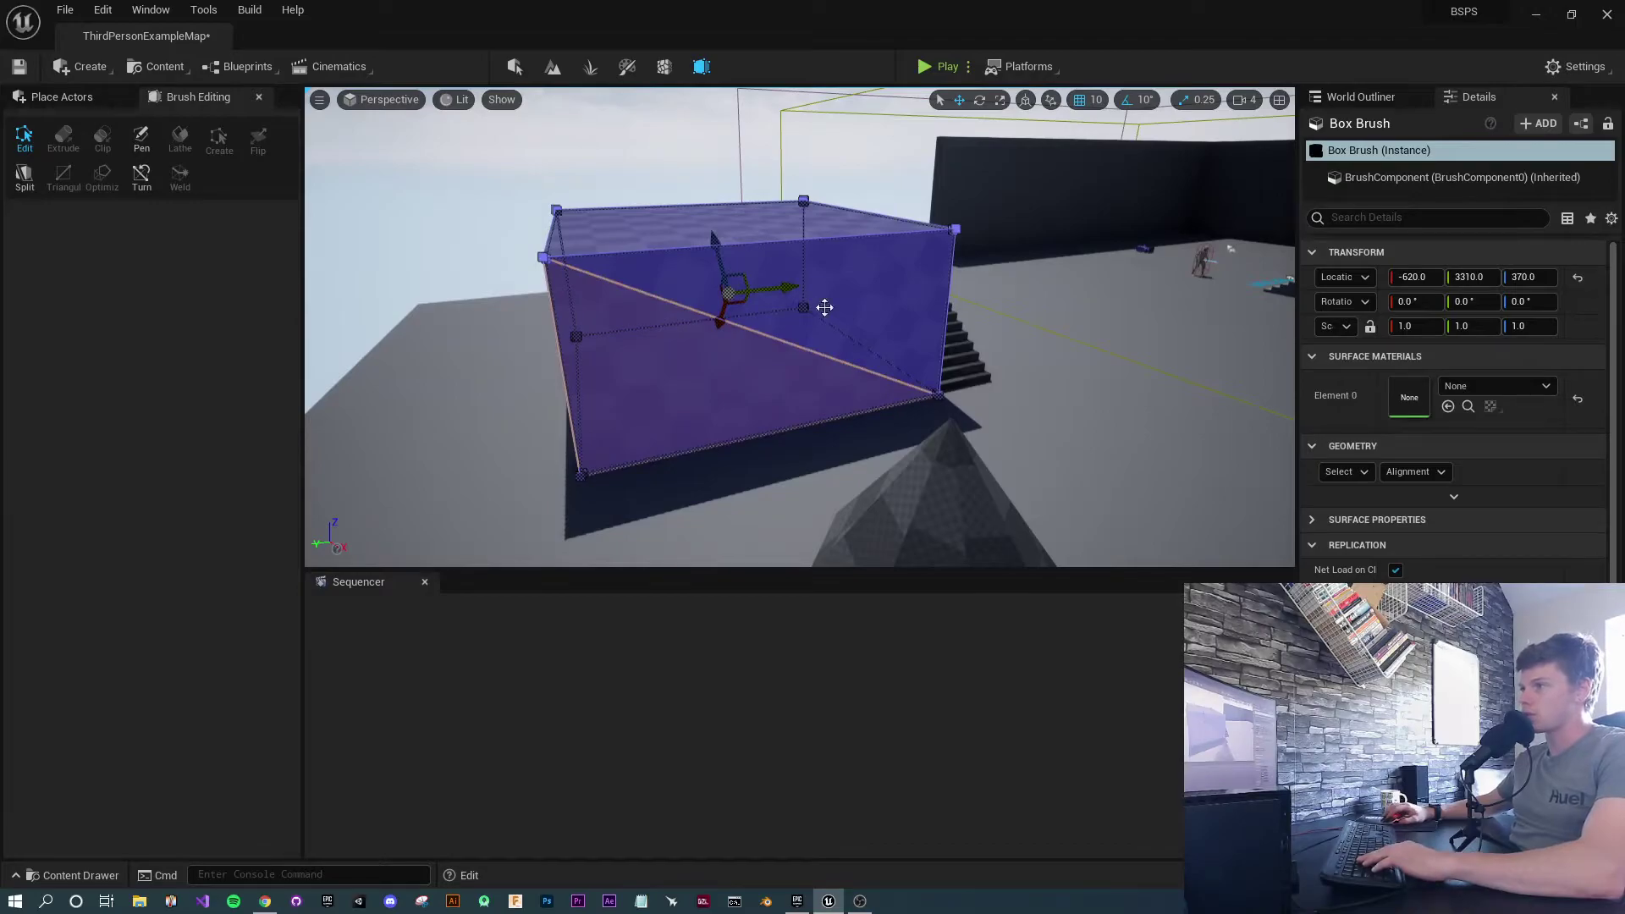
{"action": "left_click", "coordinate": [824, 307]}
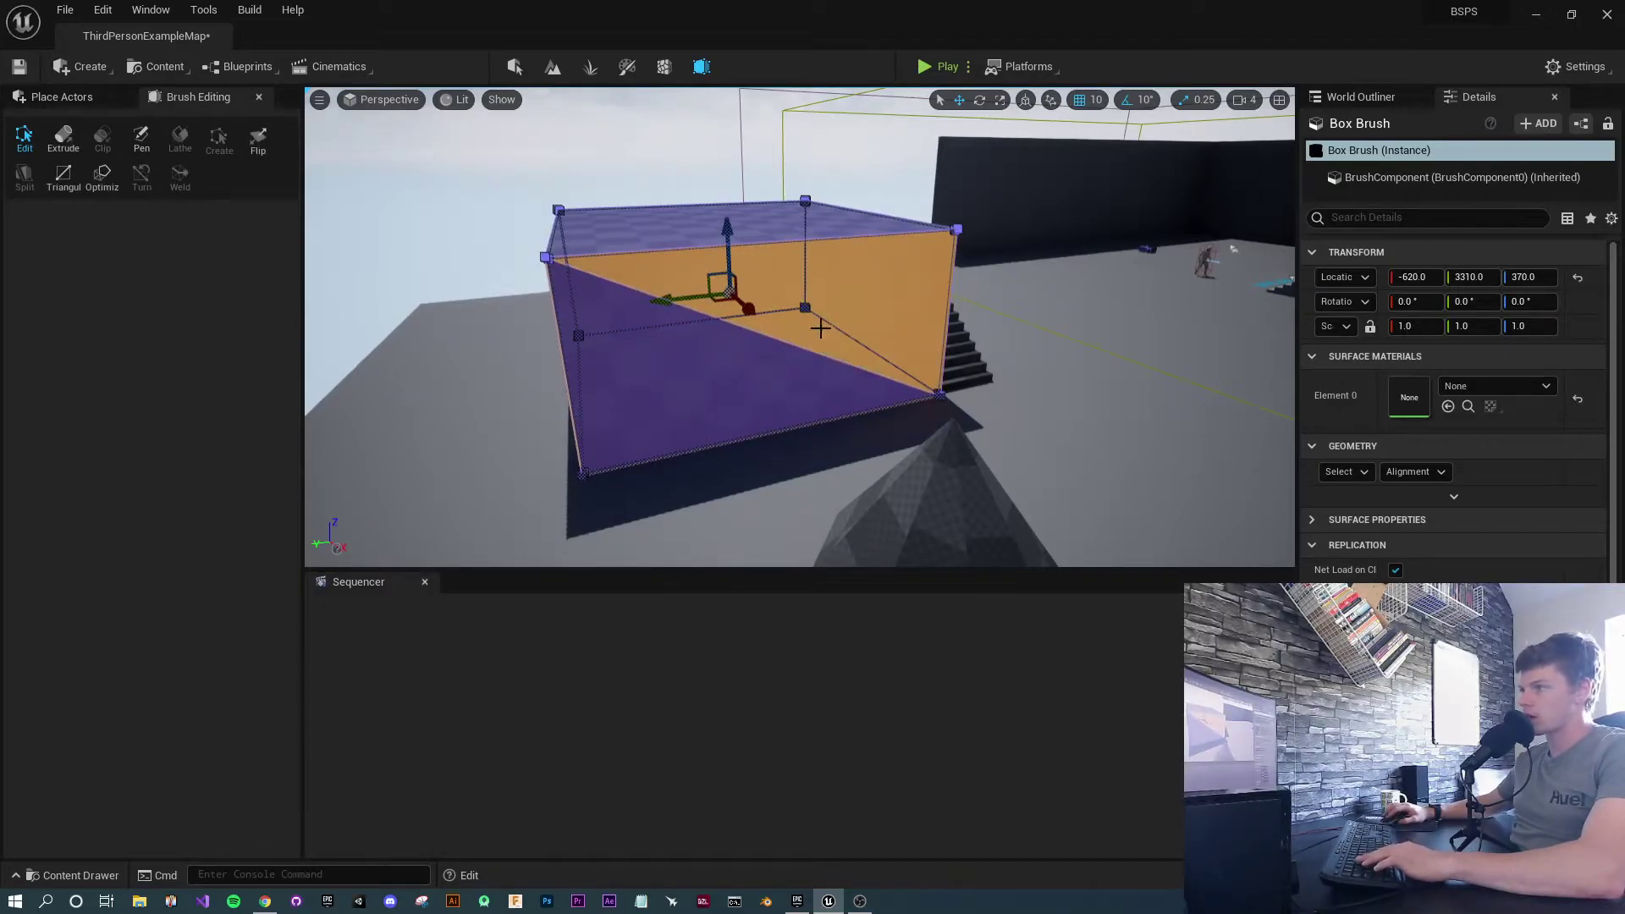
{"action": "left_click", "coordinate": [625, 420]}
{"action": "left_click", "coordinate": [790, 309]}
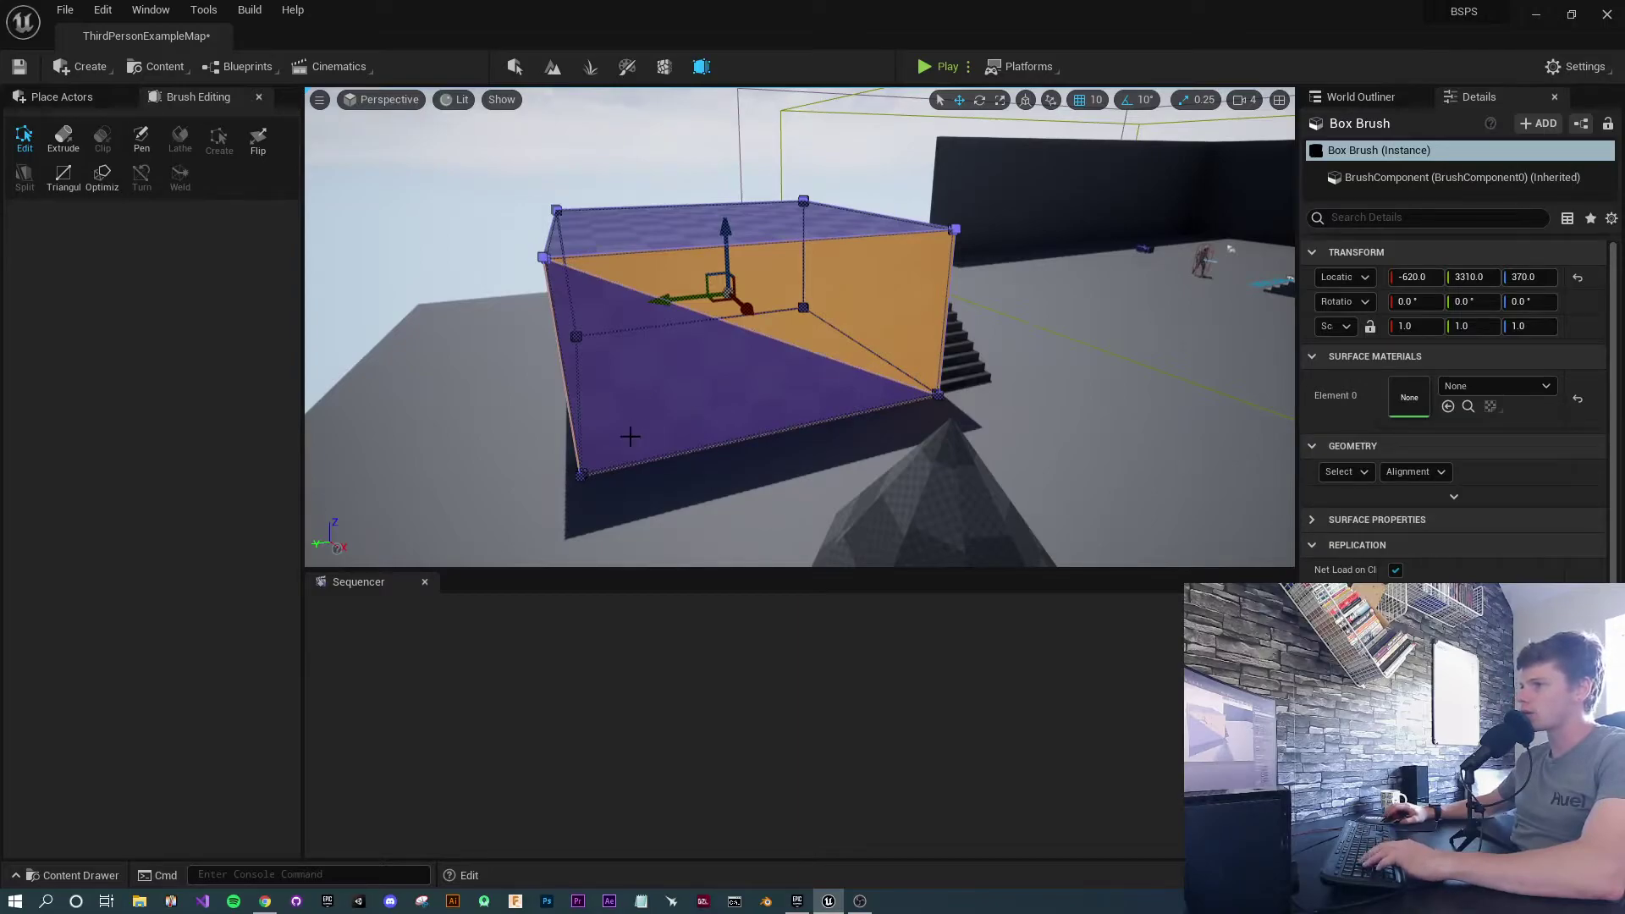
Select the lower triangular face on the box brush's cone side and extrude it outwards into a wedge
{"action": "left_click", "coordinate": [762, 382]}
{"action": "mouse_move", "coordinate": [777, 373]}
{"action": "right_mouse_down"}
{"action": "mouse_move", "coordinate": [669, 351]}
{"action": "mouse_move", "coordinate": [829, 423]}
{"action": "mouse_move", "coordinate": [796, 474]}
{"action": "mouse_move", "coordinate": [720, 373]}
{"action": "mouse_move", "coordinate": [787, 385]}
{"action": "mouse_move", "coordinate": [703, 376]}
{"action": "mouse_move", "coordinate": [785, 373]}
{"action": "right_mouse_up"}
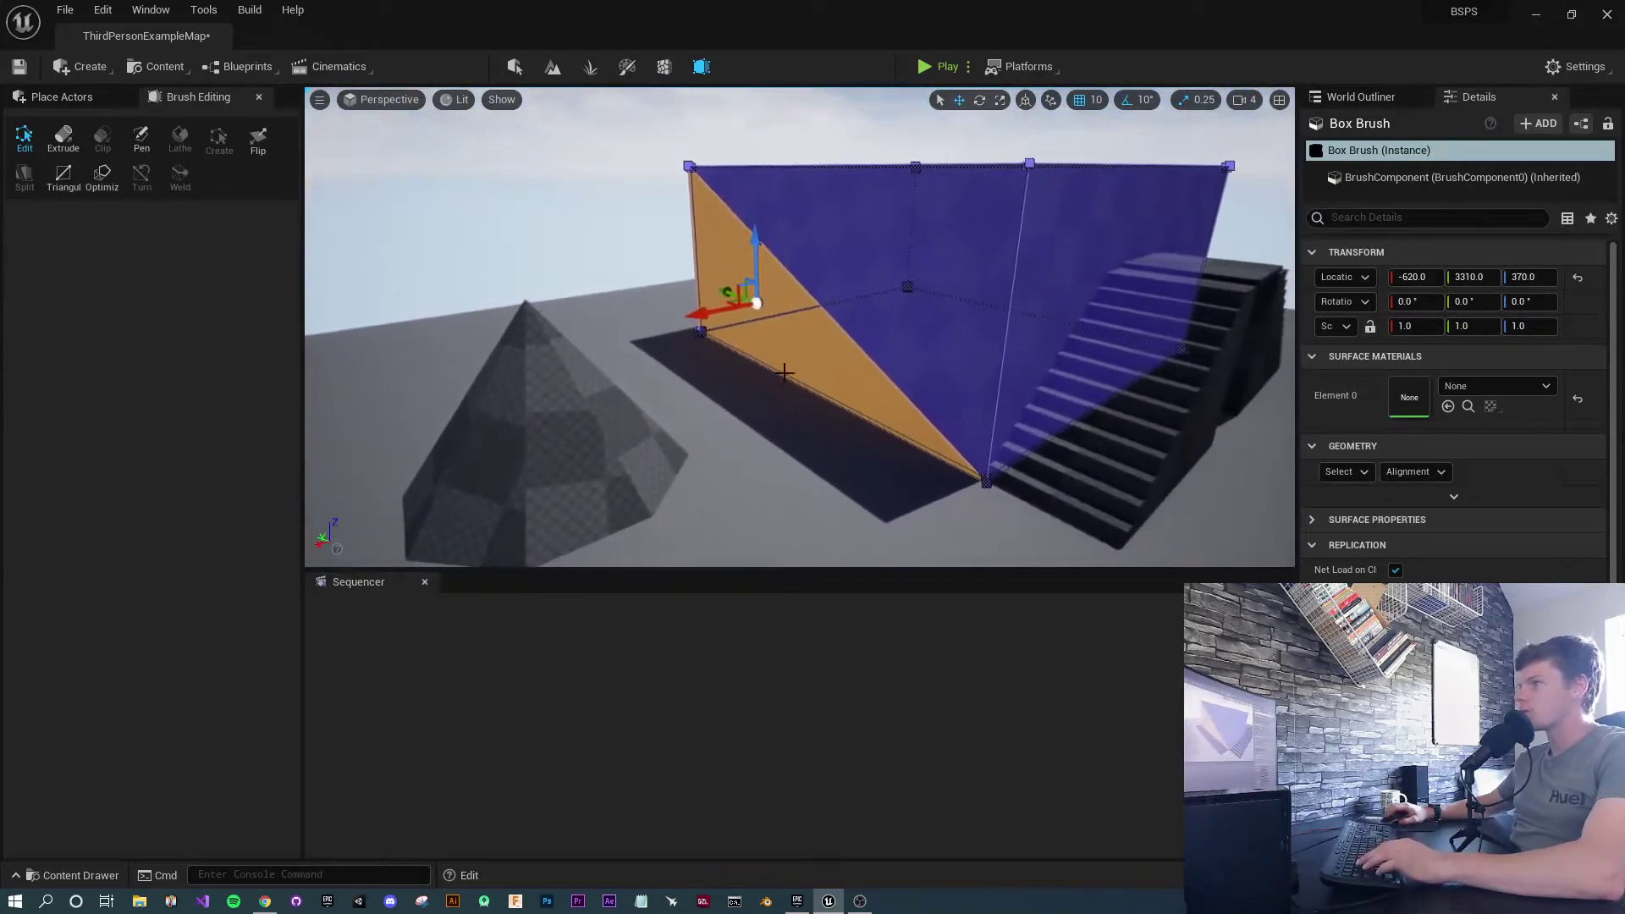
{"action": "left_click", "coordinate": [61, 138]}
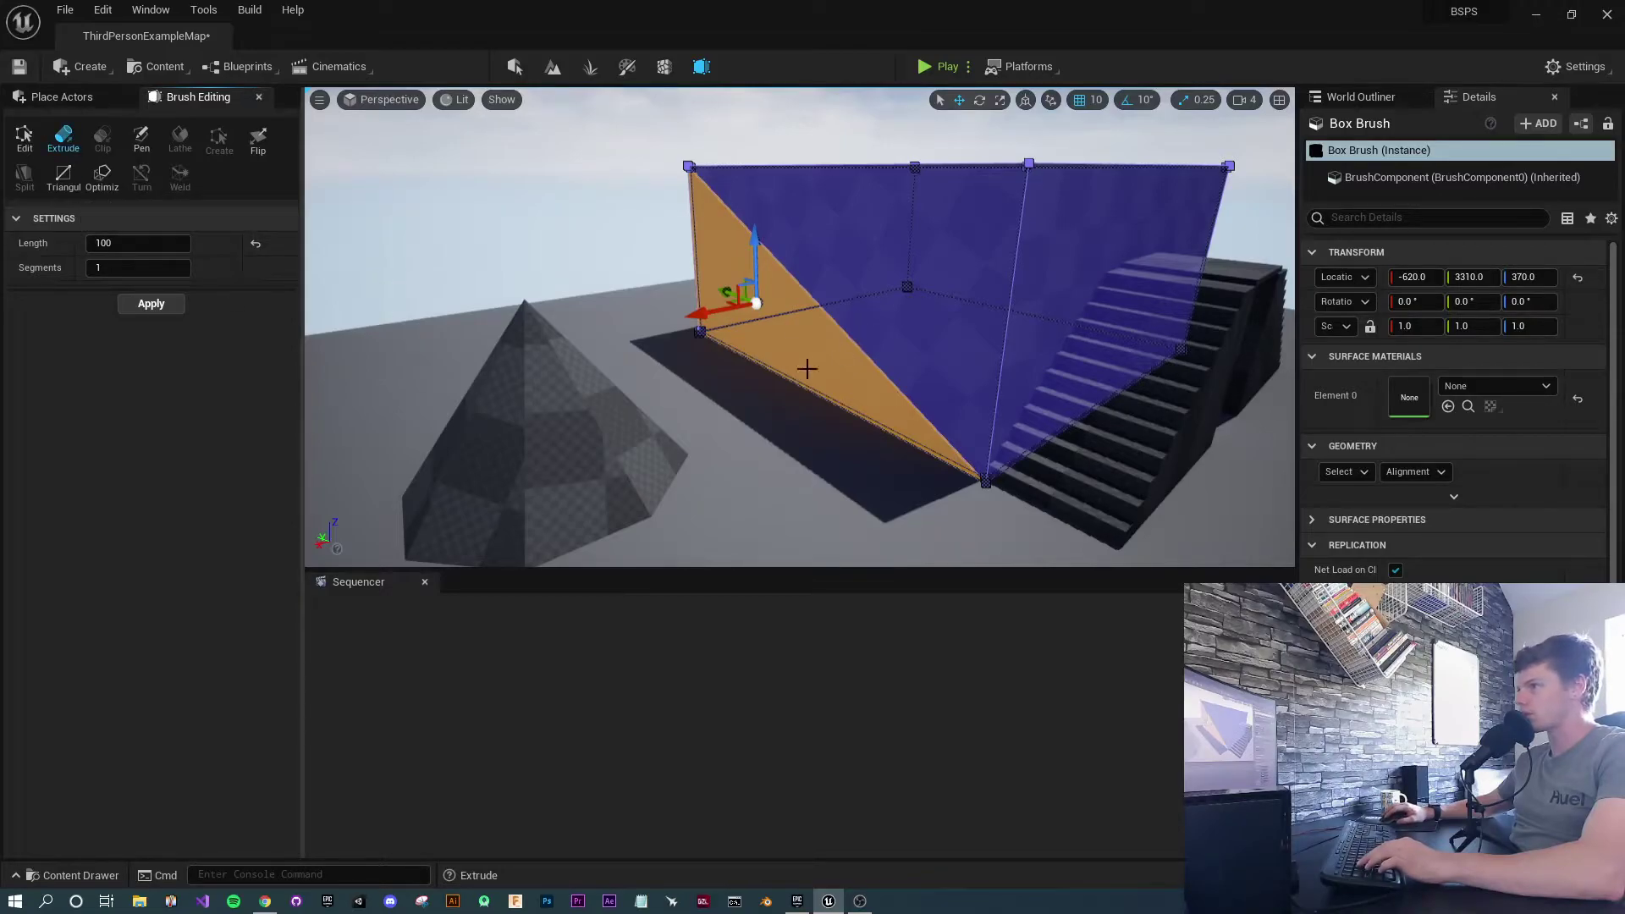
{"action": "mouse_move", "coordinate": [699, 314]}
{"action": "left_mouse_down"}
{"action": "mouse_move", "coordinate": [605, 318]}
{"action": "mouse_move", "coordinate": [623, 320]}
{"action": "left_mouse_up"}
{"action": "mouse_move", "coordinate": [779, 505]}
{"action": "right_mouse_down"}
{"action": "mouse_move", "coordinate": [772, 482]}
{"action": "mouse_move", "coordinate": [813, 483]}
{"action": "mouse_move", "coordinate": [880, 491]}
{"action": "mouse_move", "coordinate": [914, 517]}
{"action": "mouse_move", "coordinate": [931, 474]}
{"action": "mouse_move", "coordinate": [830, 397]}
{"action": "mouse_move", "coordinate": [762, 474]}
{"action": "mouse_move", "coordinate": [762, 406]}
{"action": "mouse_move", "coordinate": [837, 449]}
{"action": "right_mouse_up"}
{"action": "left_click", "coordinate": [772, 506]}
{"action": "key", "text": "a"}
{"action": "key", "text": "d"}
{"action": "key", "text": "s"}
{"action": "key", "text": "w"}
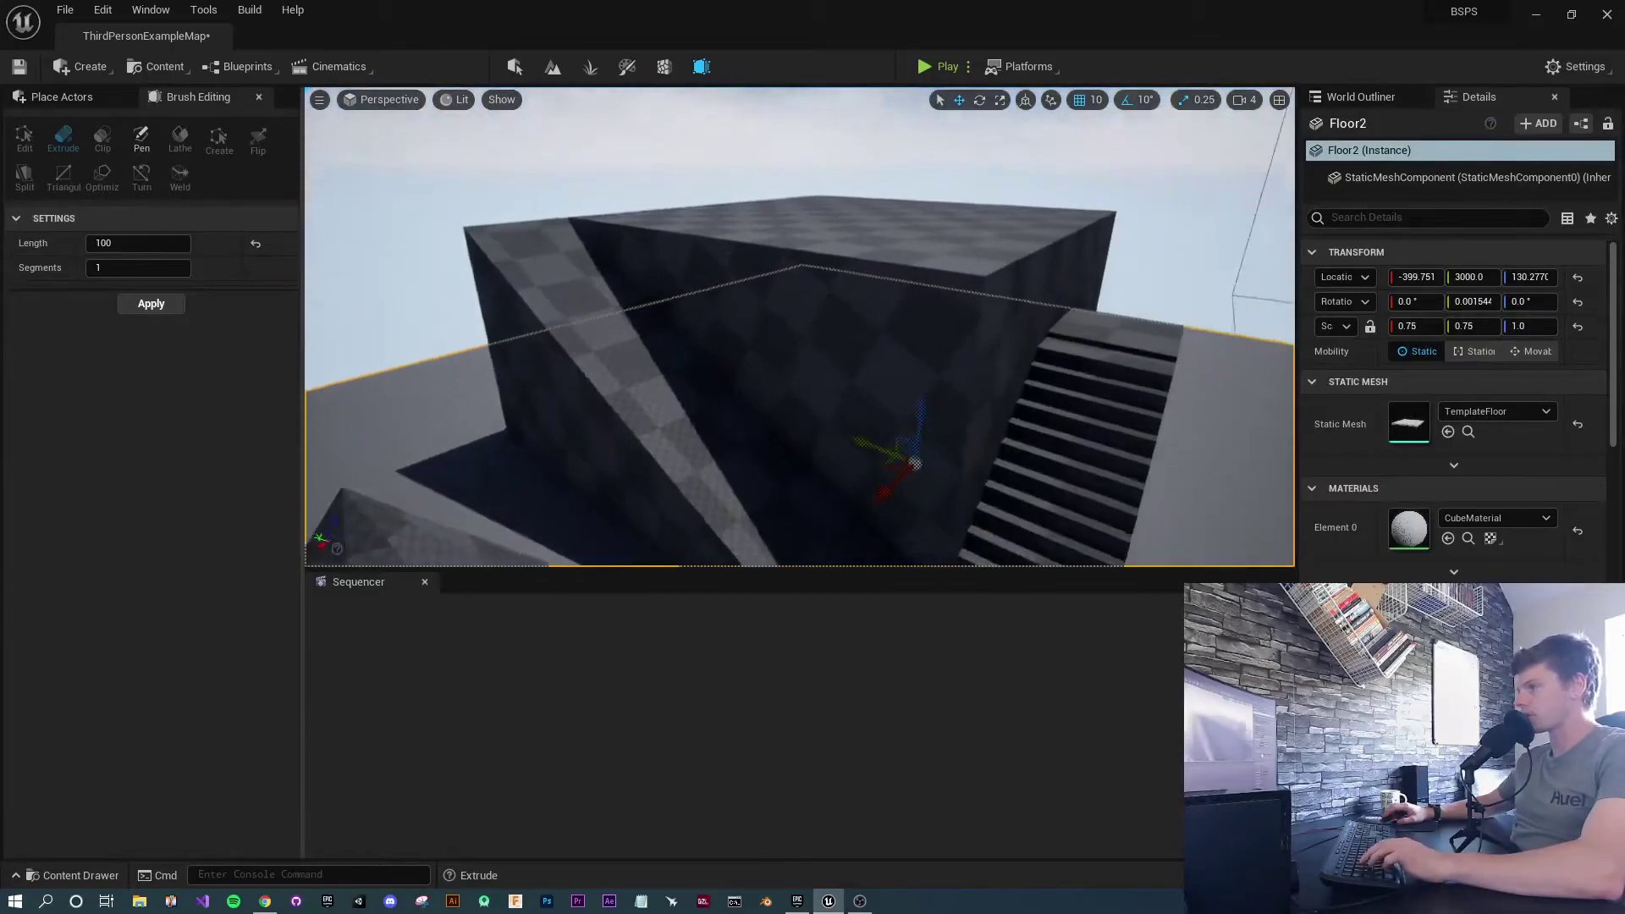
Select the rectangular end face of the extruded wedge at the corner of the box brush
{"action": "mouse_move", "coordinate": [703, 407]}
{"action": "right_mouse_down"}
{"action": "mouse_move", "coordinate": [732, 399]}
{"action": "mouse_move", "coordinate": [719, 389]}
{"action": "mouse_move", "coordinate": [775, 309]}
{"action": "right_mouse_up"}
{"action": "left_click", "coordinate": [774, 309]}
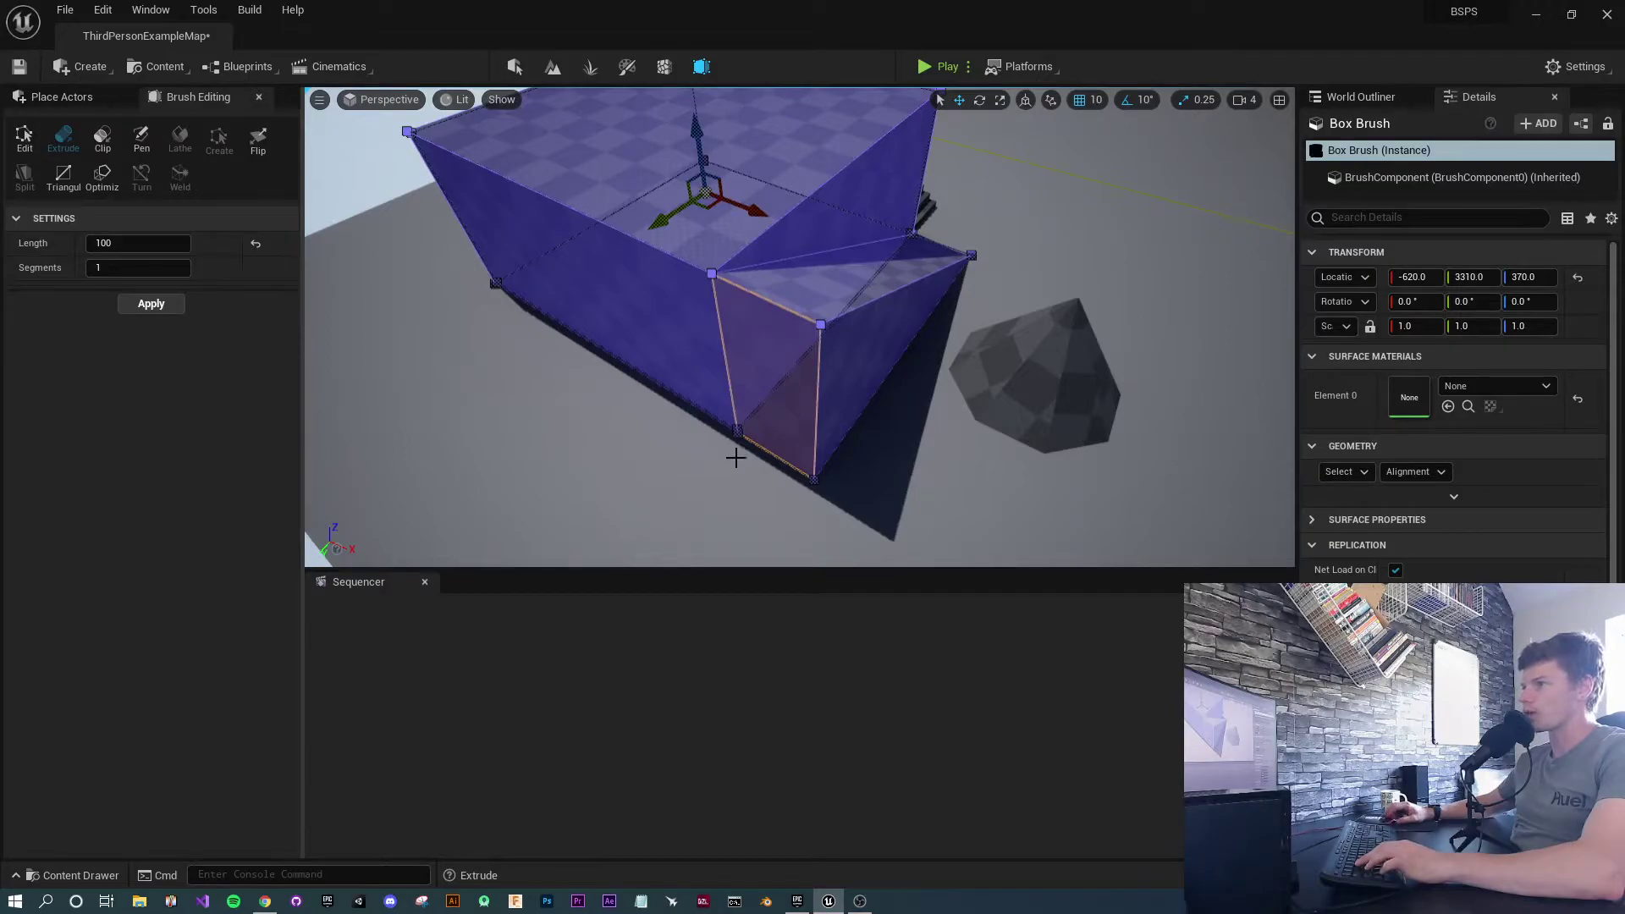
{"action": "mouse_move", "coordinate": [774, 309]}
{"action": "right_mouse_down"}
{"action": "mouse_move", "coordinate": [728, 296]}
{"action": "mouse_move", "coordinate": [766, 309]}
{"action": "mouse_move", "coordinate": [754, 364]}
{"action": "right_mouse_up"}
{"action": "right_click_drag", "start_coordinate": [699, 292], "coordinate": [698, 292]}
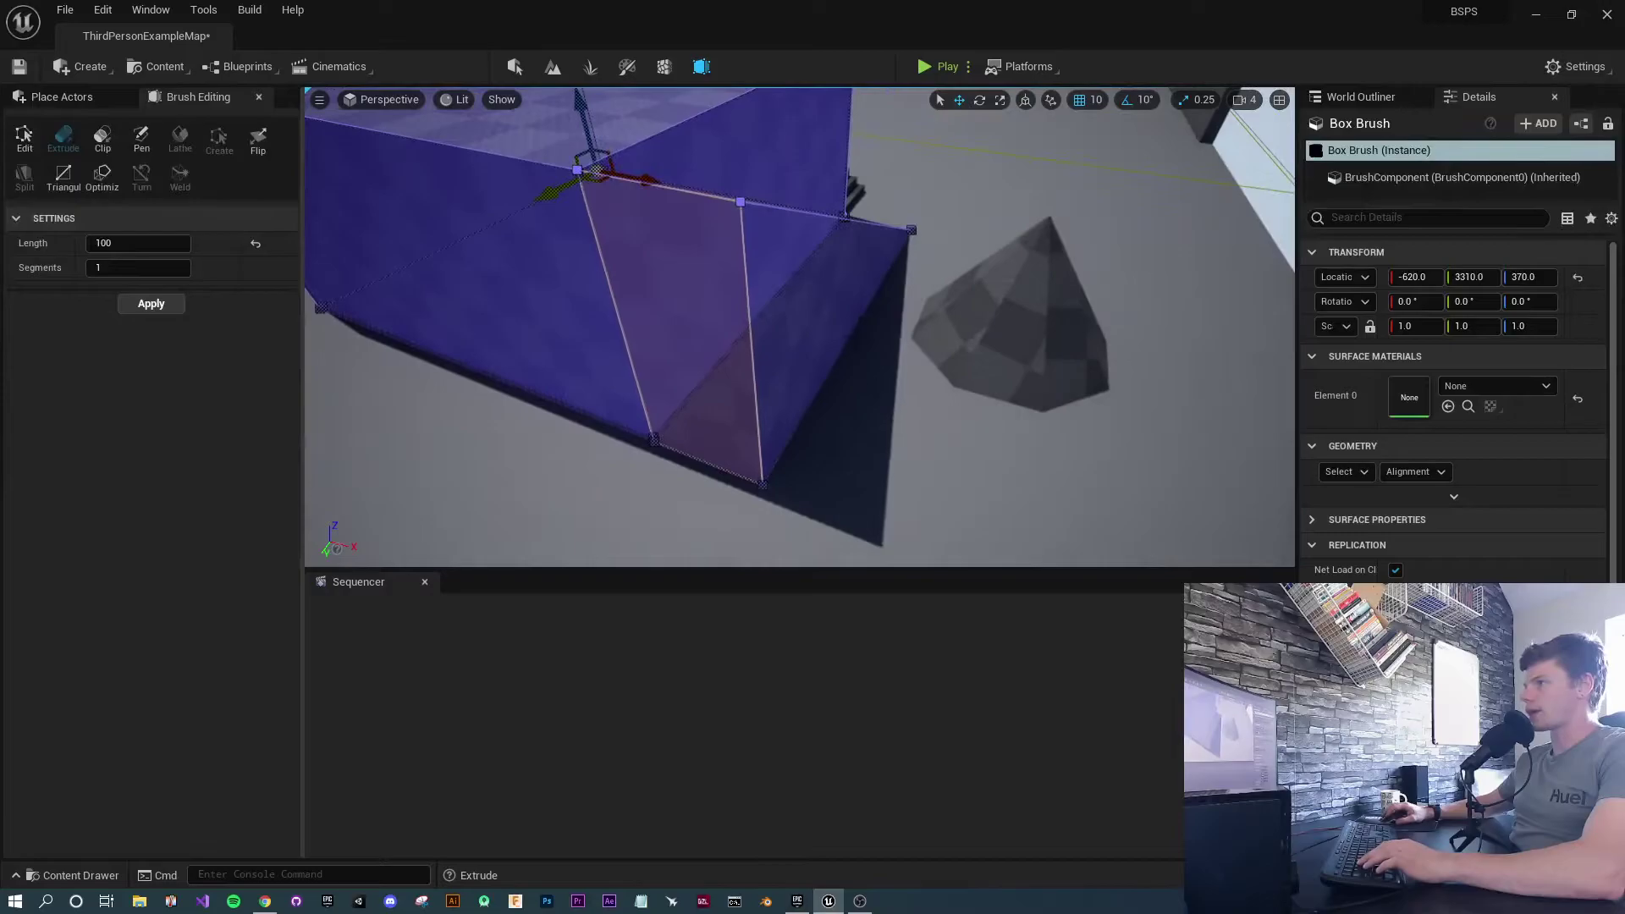
{"action": "left_click", "coordinate": [699, 292]}
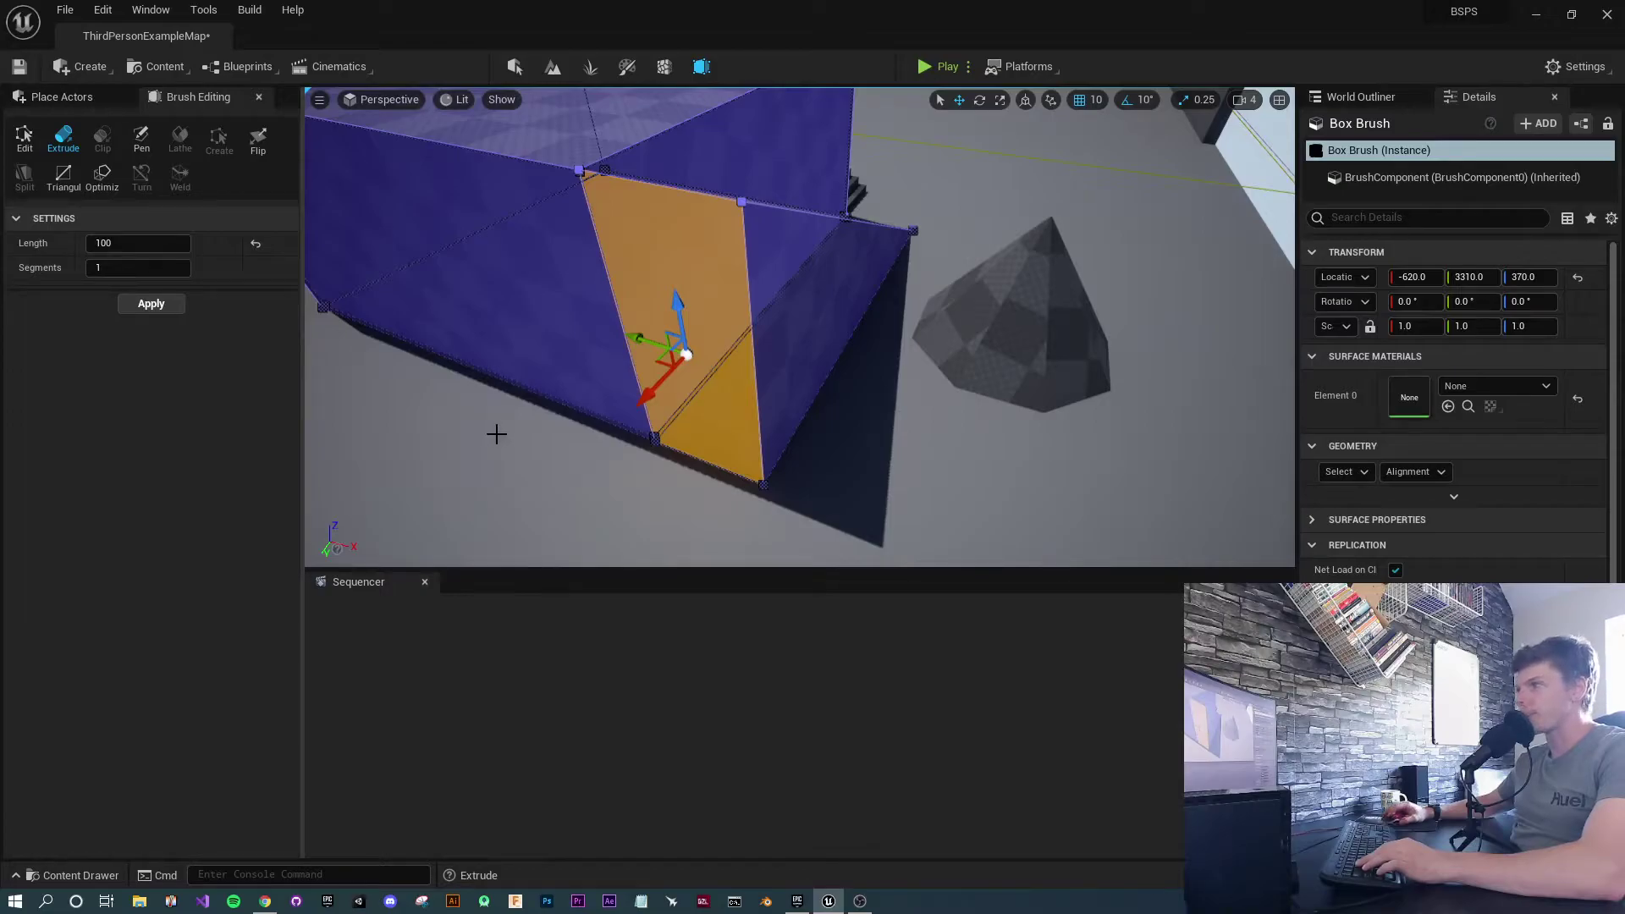
{"action": "mouse_move", "coordinate": [497, 433]}
{"action": "right_mouse_down"}
{"action": "mouse_move", "coordinate": [478, 435]}
{"action": "mouse_move", "coordinate": [500, 448]}
{"action": "right_mouse_up"}
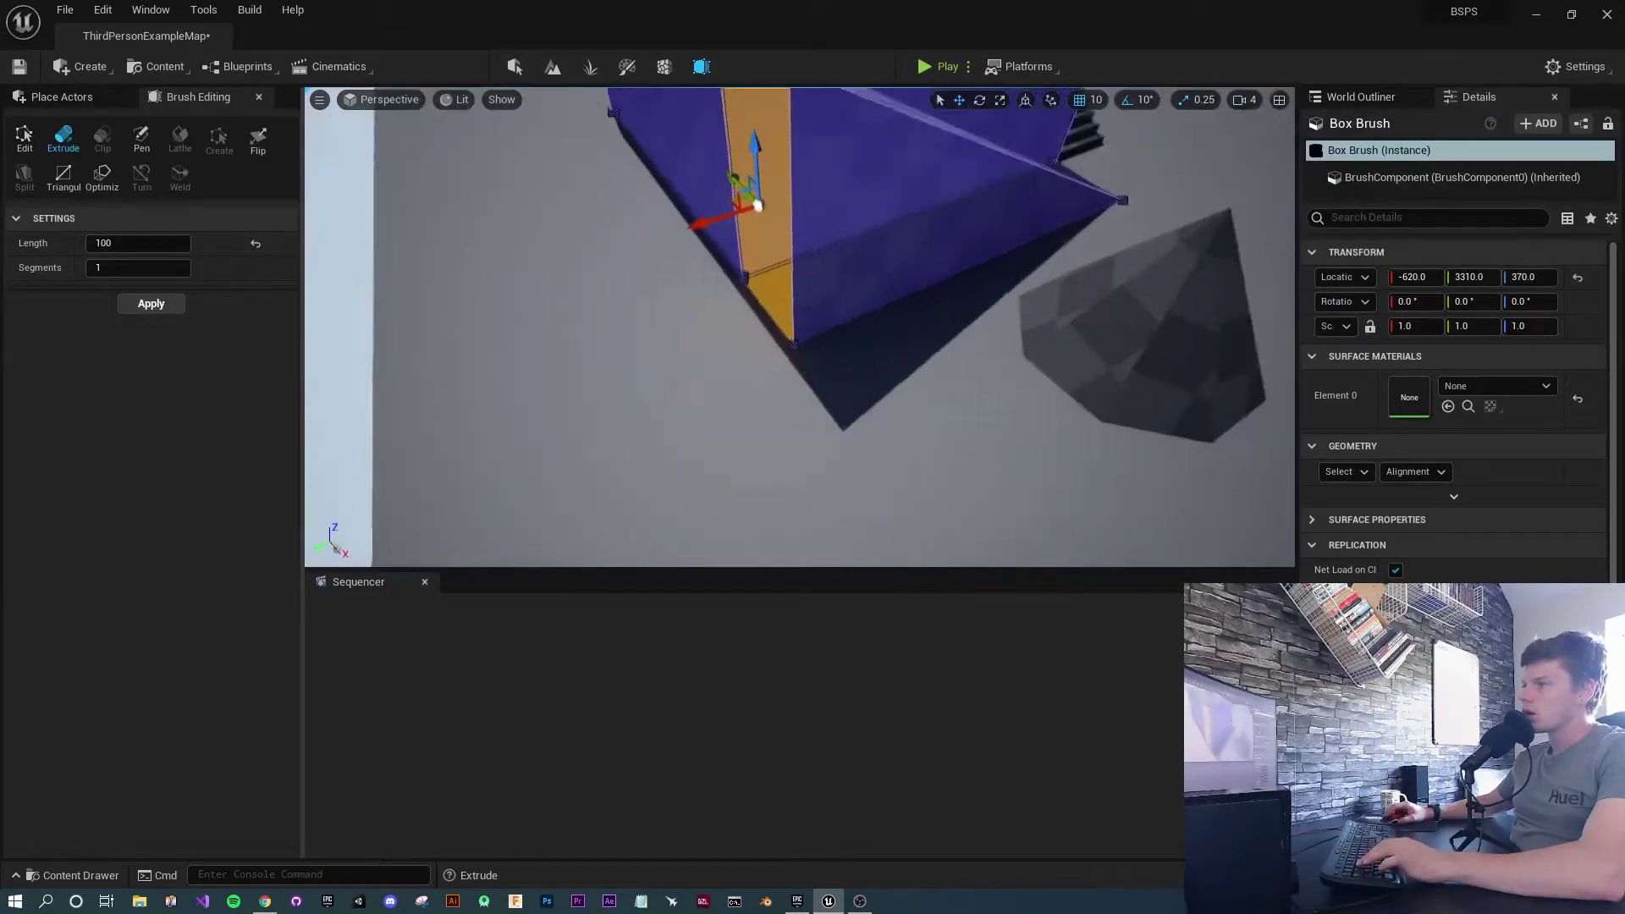
{"action": "right_click_drag", "start_coordinate": [789, 364], "coordinate": [789, 364]}
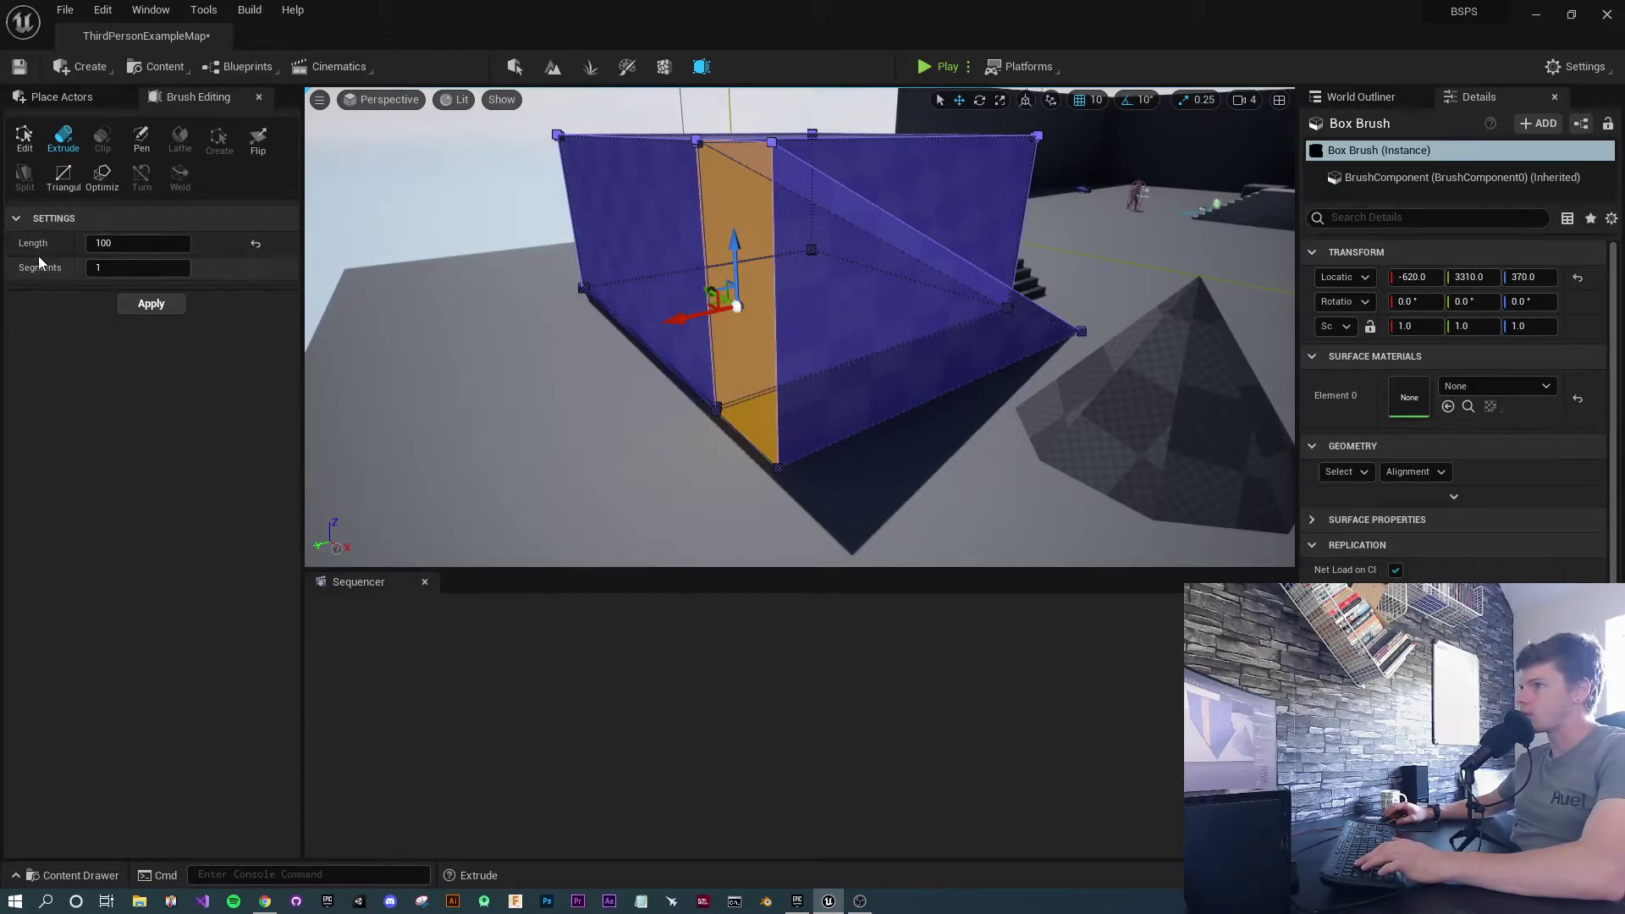
Try extruding the wedge's end face with a length of 201, inspect it and undo the extrusion
{"action": "left_click", "coordinate": [159, 243]}
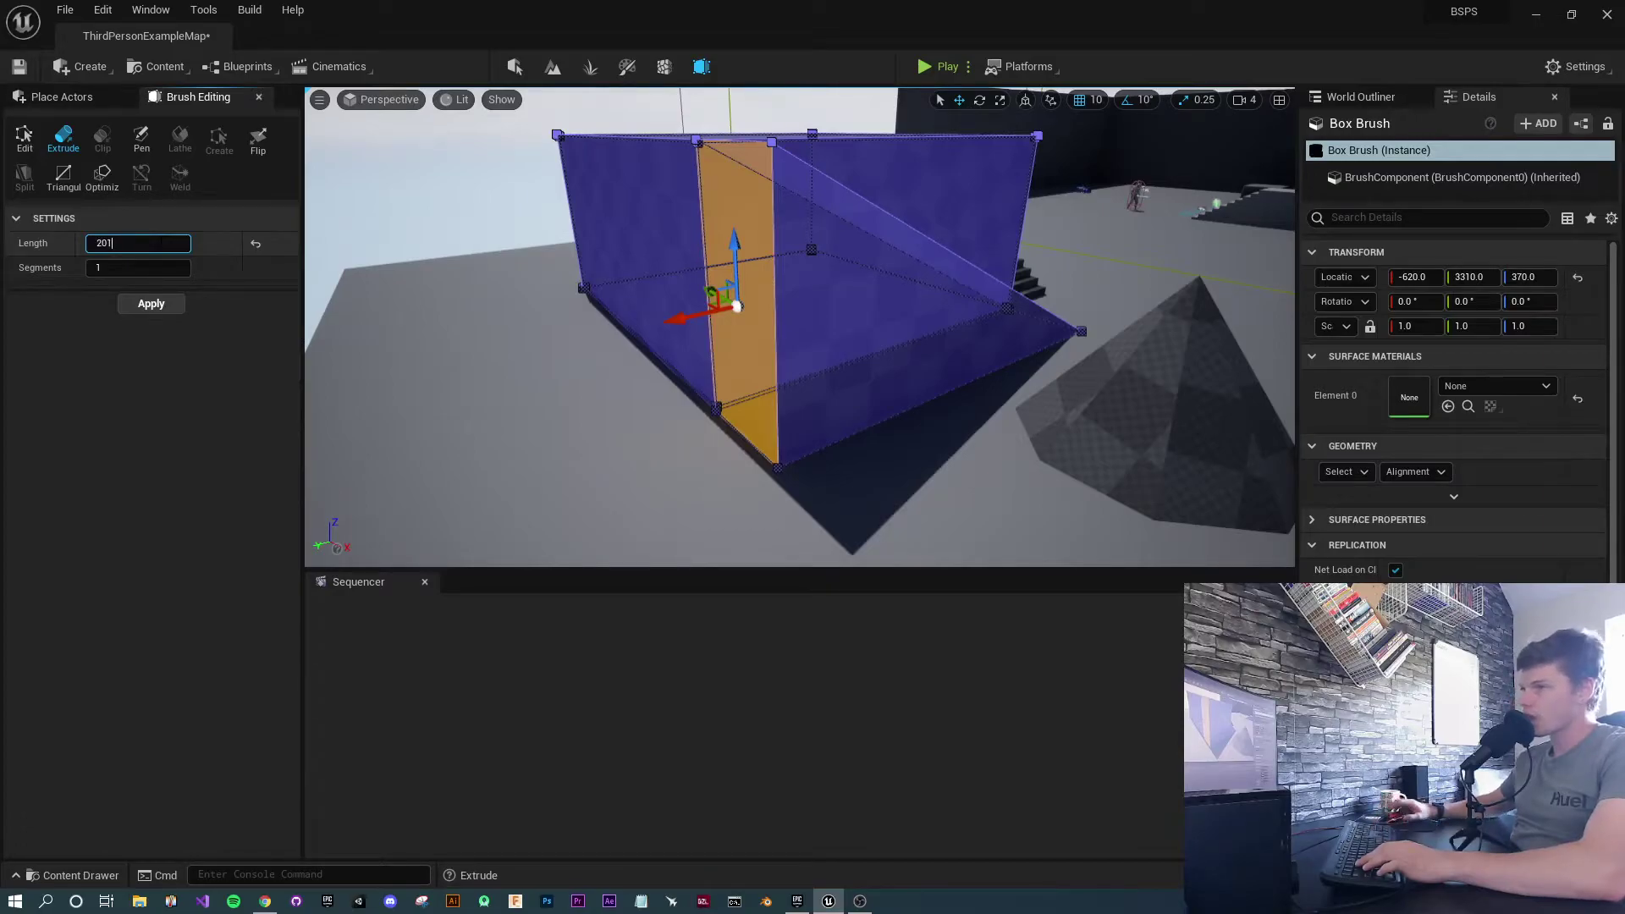
{"action": "left_click", "coordinate": [151, 303]}
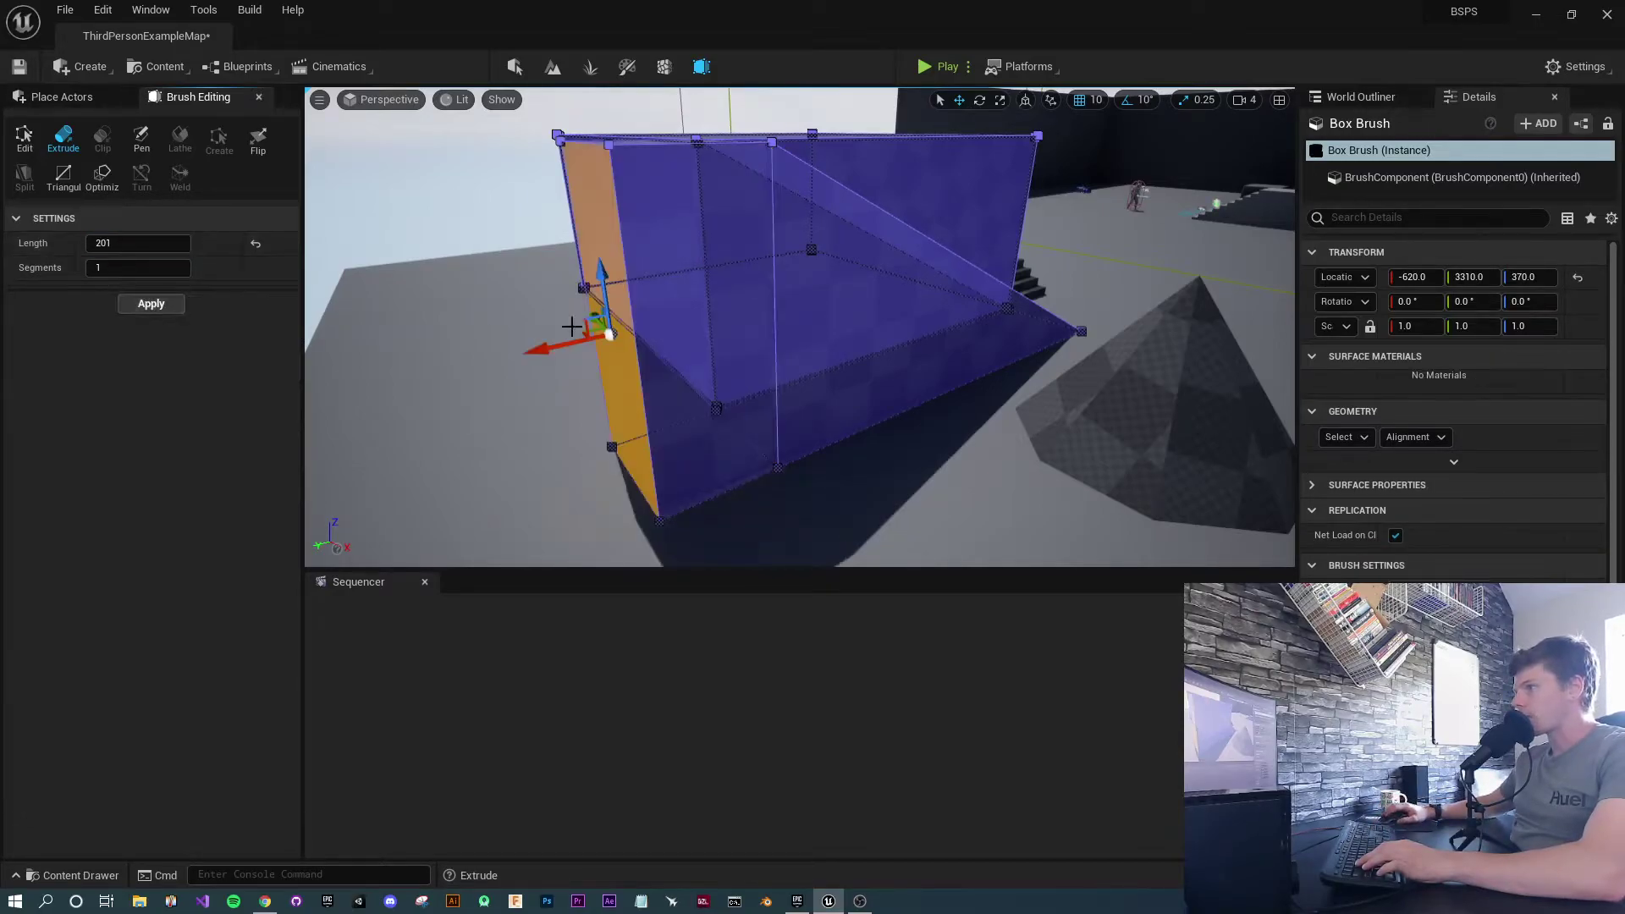
{"action": "mouse_move", "coordinate": [699, 332]}
{"action": "right_mouse_down"}
{"action": "mouse_move", "coordinate": [728, 313]}
{"action": "mouse_move", "coordinate": [728, 195]}
{"action": "mouse_move", "coordinate": [702, 406]}
{"action": "mouse_move", "coordinate": [834, 382]}
{"action": "right_mouse_up"}
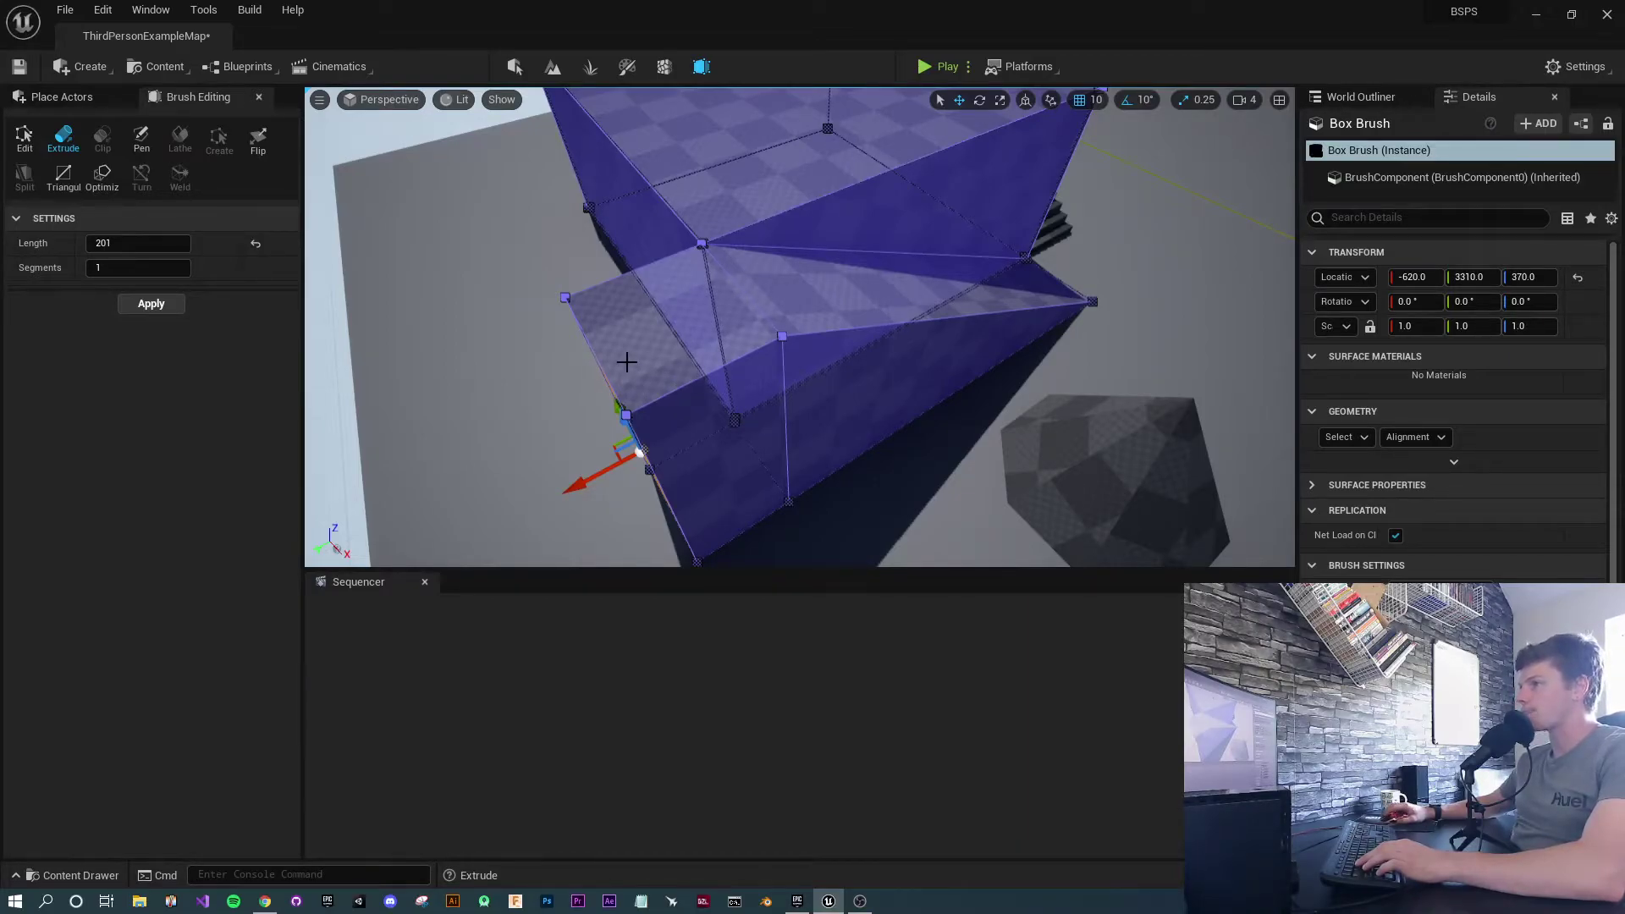
{"action": "key", "text": "ctrl+z"}
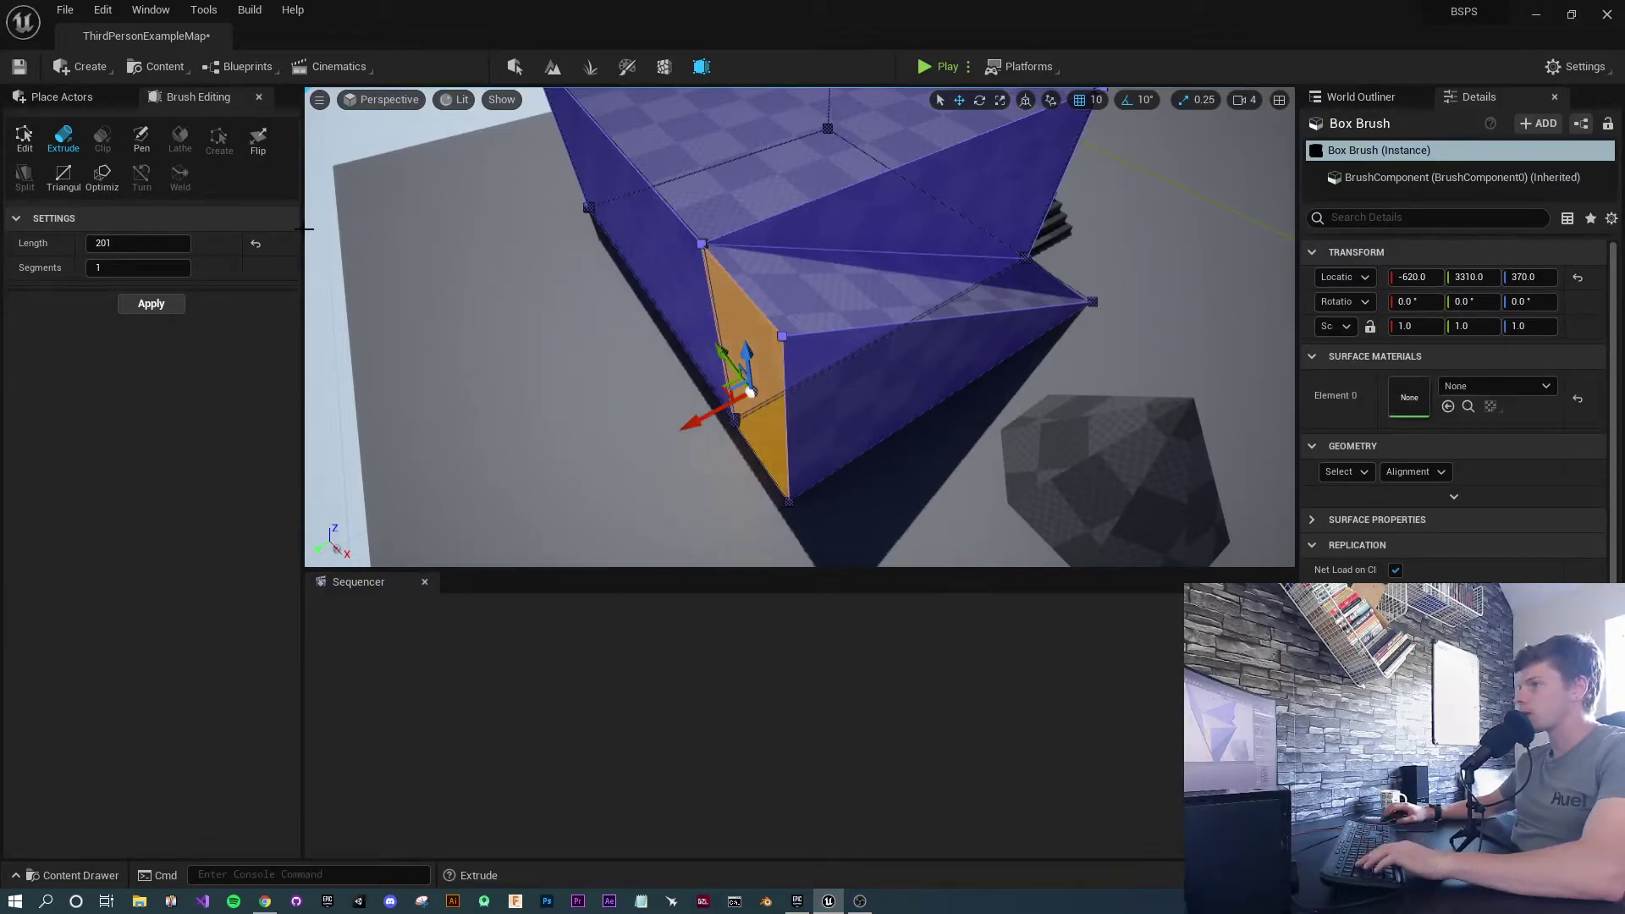
Extrude the wedge's end face with a length of 200, look at it from behind and undo the extrusion
{"action": "left_click", "coordinate": [138, 245]}
{"action": "type", "text": "200"}
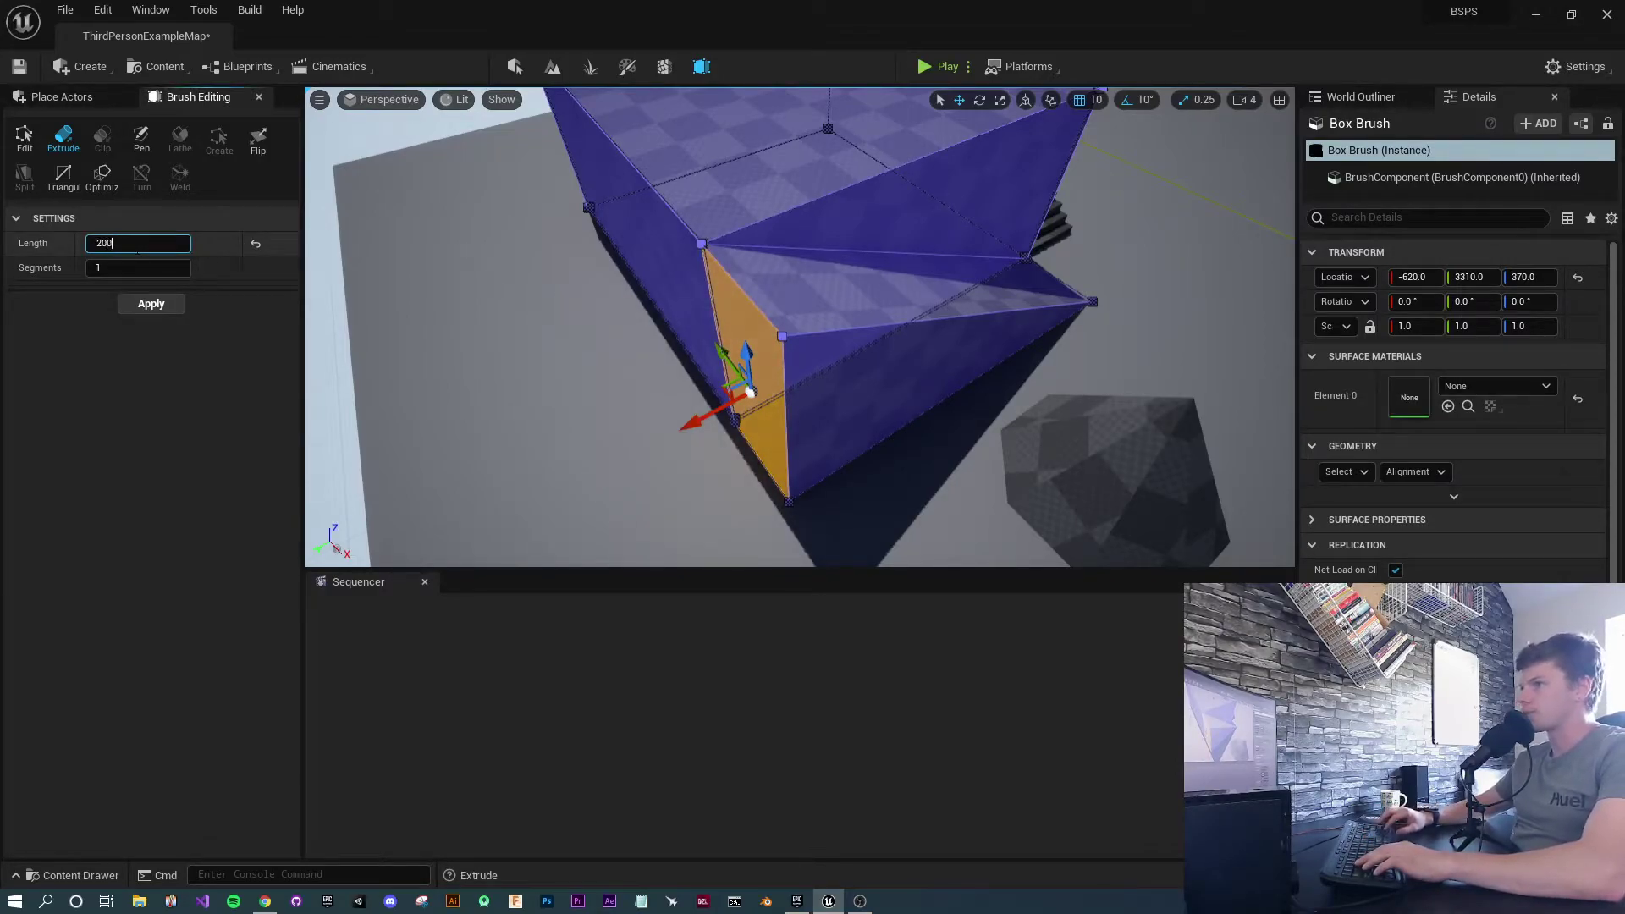
{"action": "left_click", "coordinate": [154, 306]}
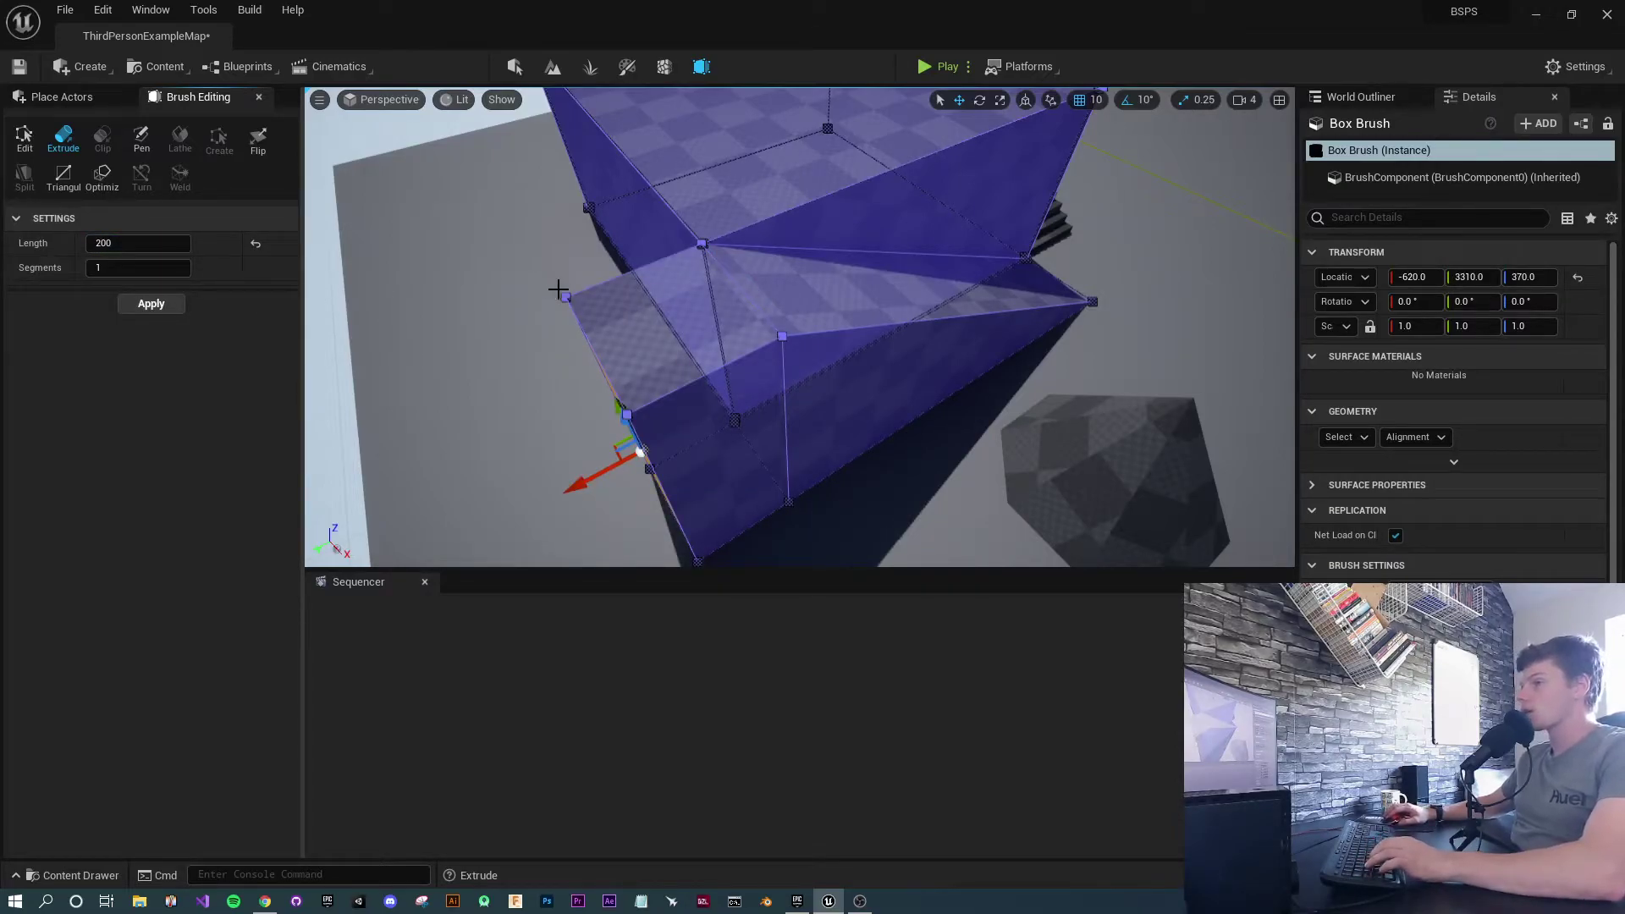
{"action": "mouse_move", "coordinate": [628, 285]}
{"action": "right_mouse_down"}
{"action": "mouse_move", "coordinate": [677, 356]}
{"action": "mouse_move", "coordinate": [745, 322]}
{"action": "mouse_move", "coordinate": [812, 305]}
{"action": "mouse_move", "coordinate": [817, 318]}
{"action": "right_mouse_up"}
{"action": "right_click_drag", "start_coordinate": [948, 363], "coordinate": [884, 381]}
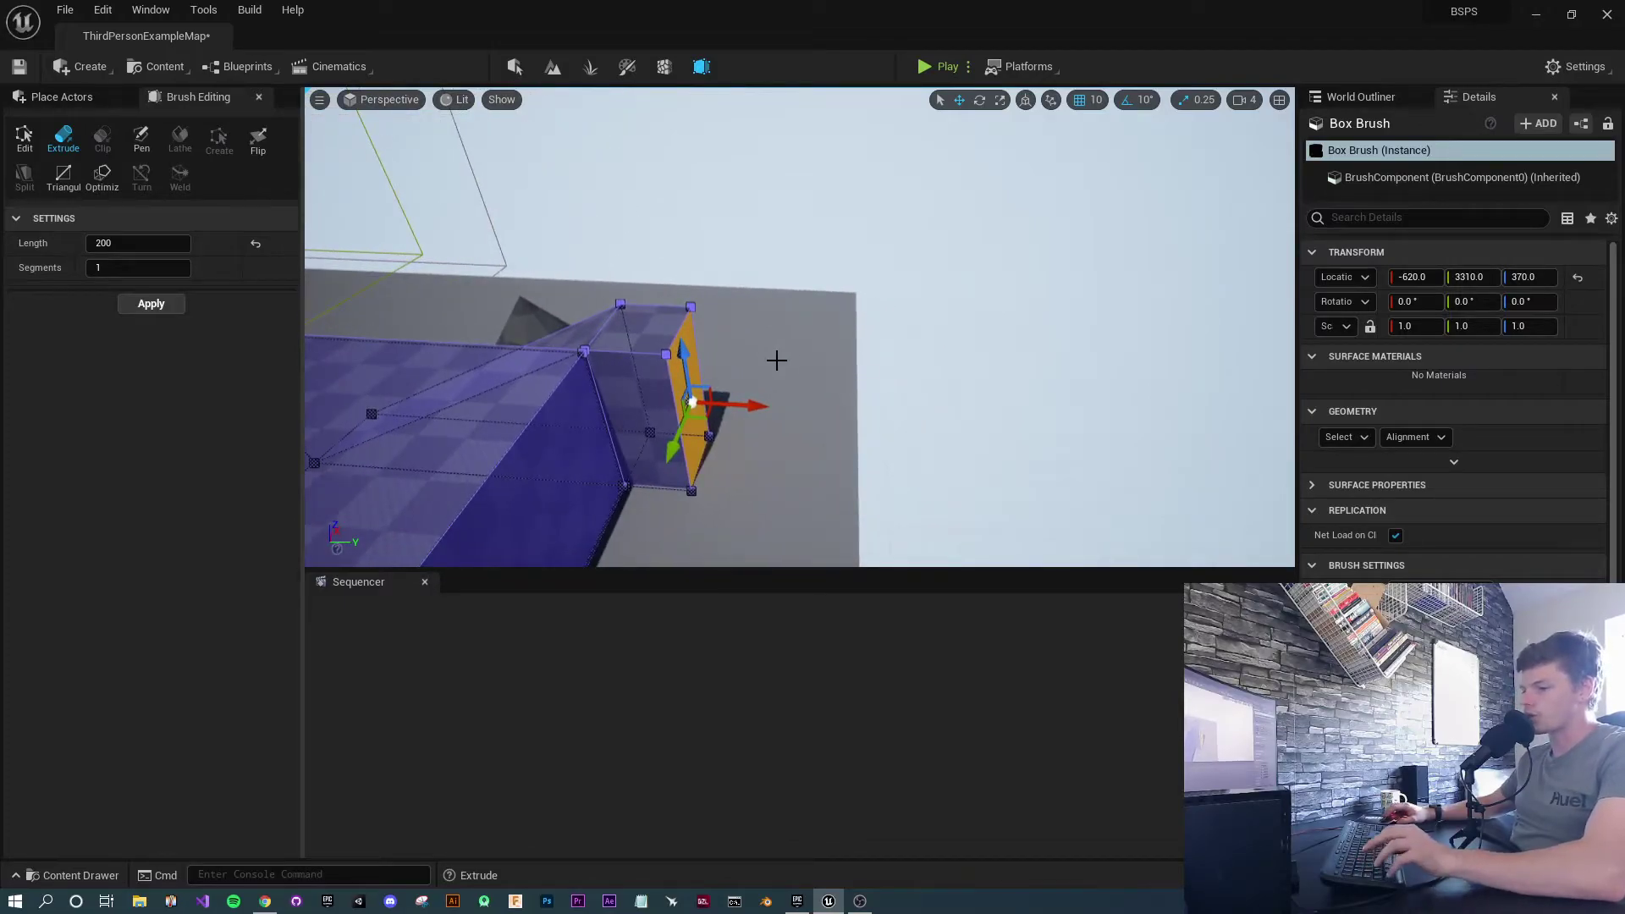
{"action": "right_click_drag", "start_coordinate": [754, 367], "coordinate": [754, 344]}
{"action": "key", "text": "ctrl+z"}
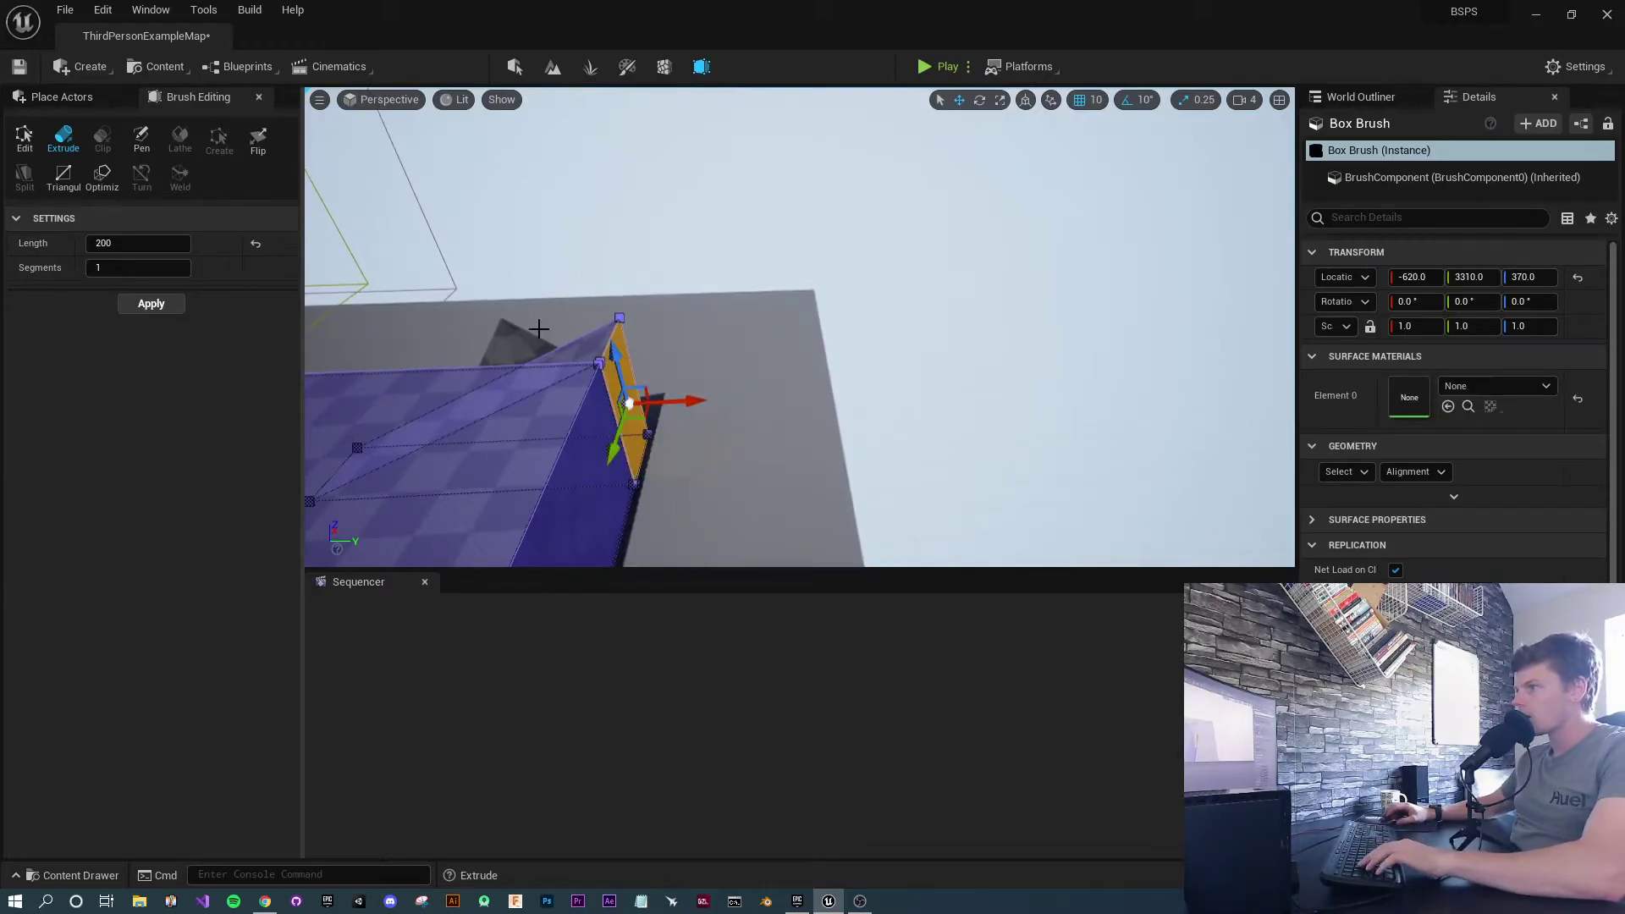
Try extruding the wedge's end face with a length of 200 and 4 segments, and undo the extrusion
{"action": "left_click", "coordinate": [151, 265]}
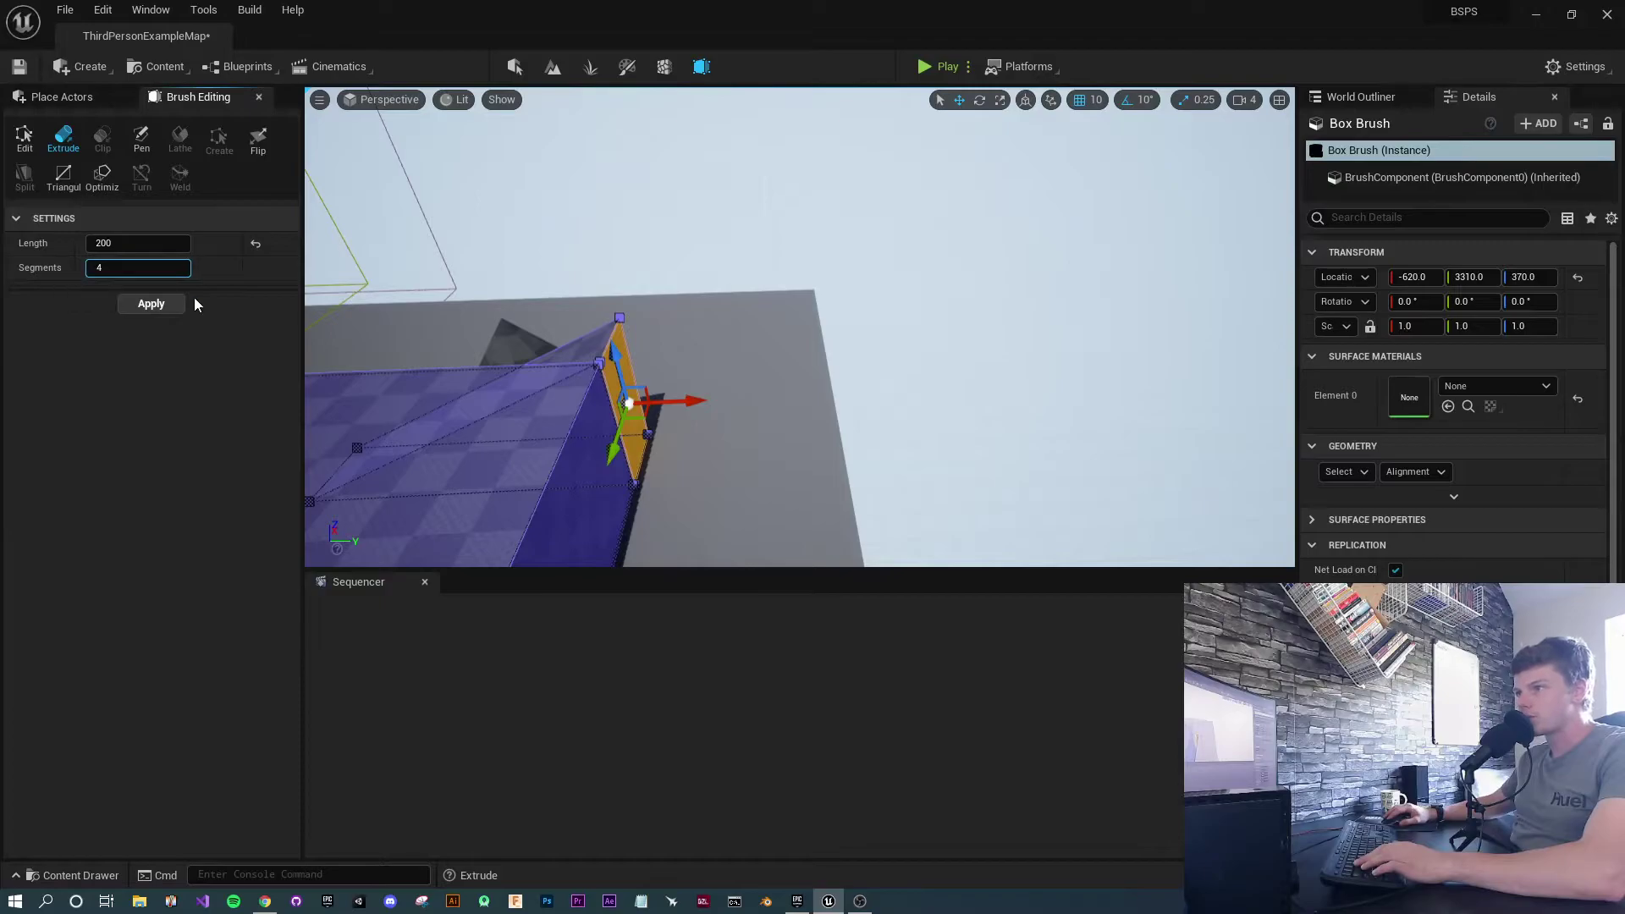
{"action": "left_click", "coordinate": [151, 307]}
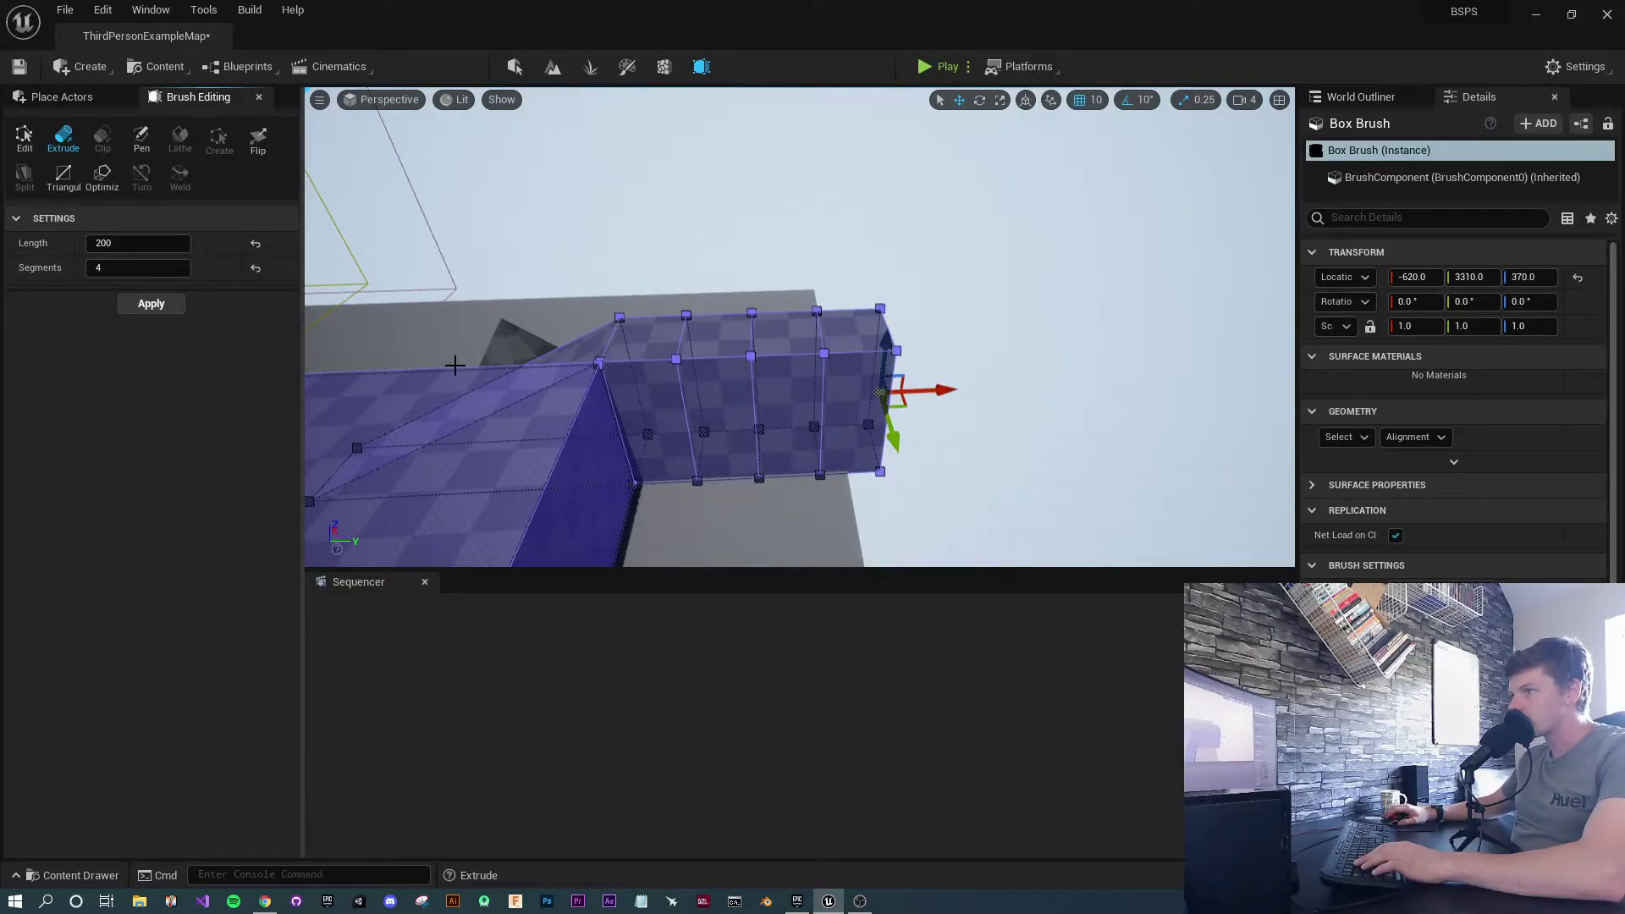
{"action": "key", "text": "ctrl+z"}
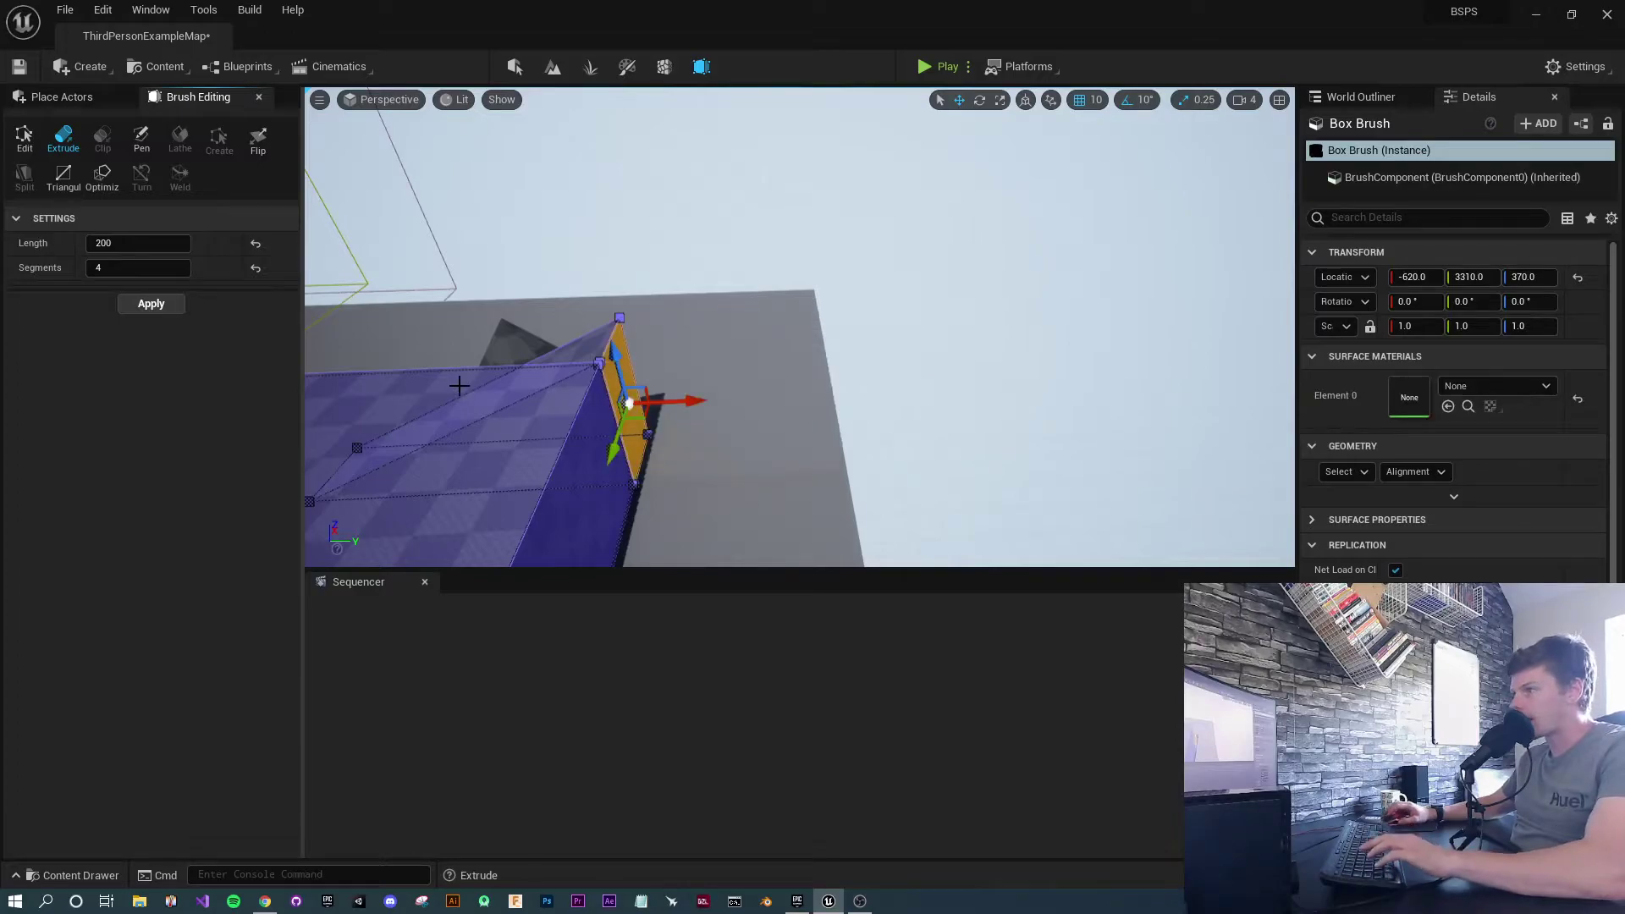
Extrude the wedge's end face with a length of 50 and 4 segments, and deselect the brush to inspect the shape
{"action": "left_click", "coordinate": [132, 244]}
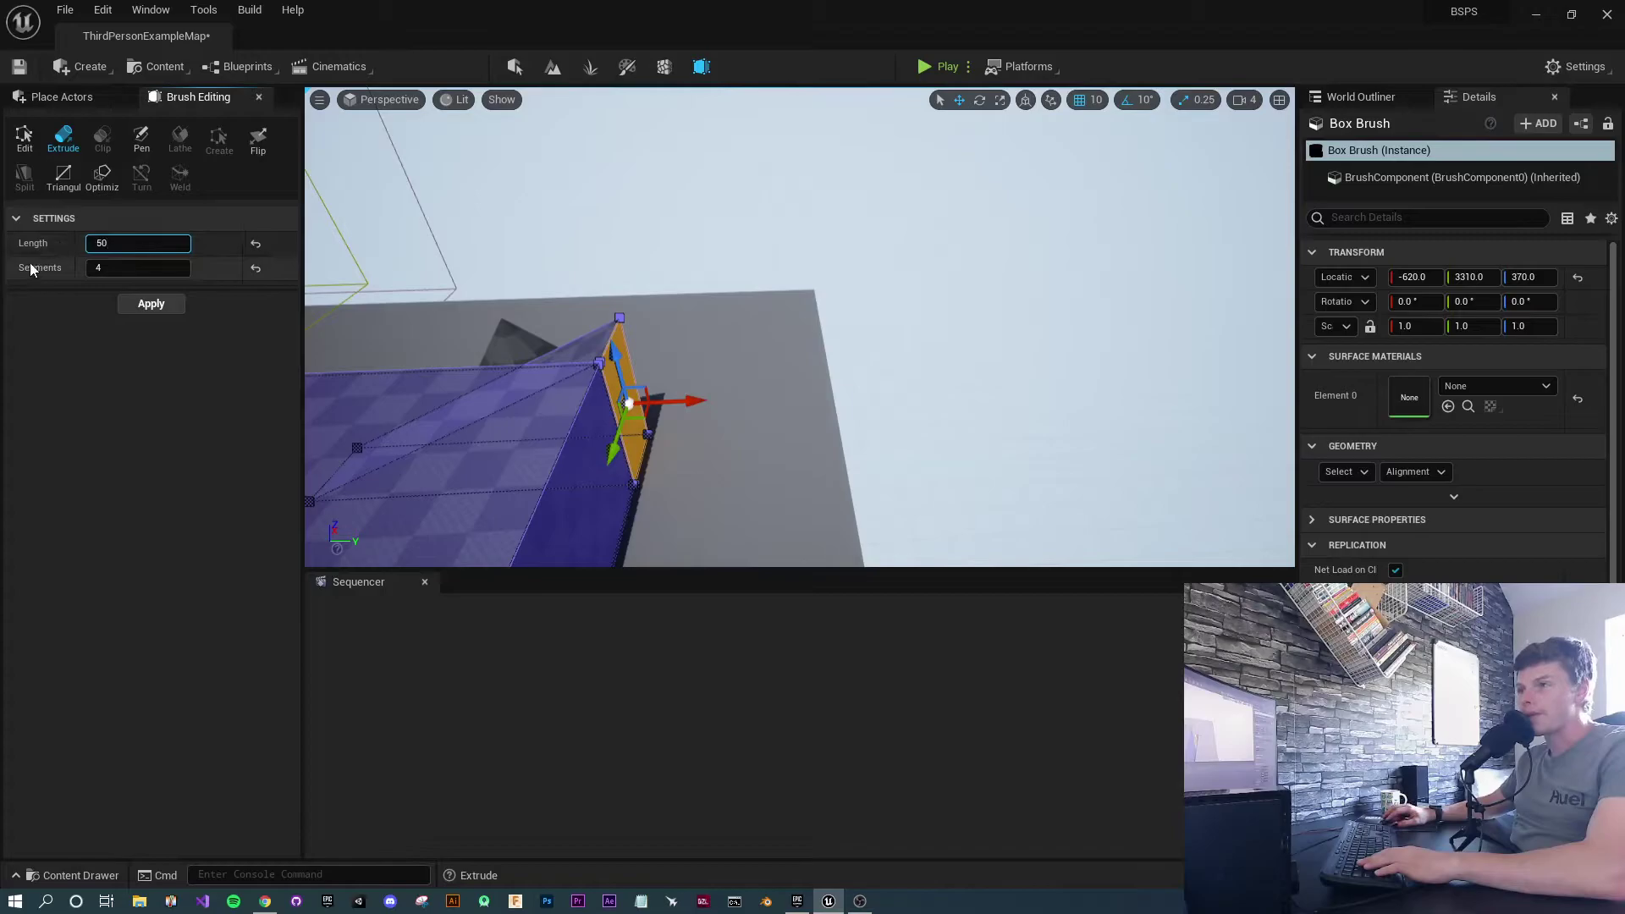
{"action": "left_click", "coordinate": [160, 303]}
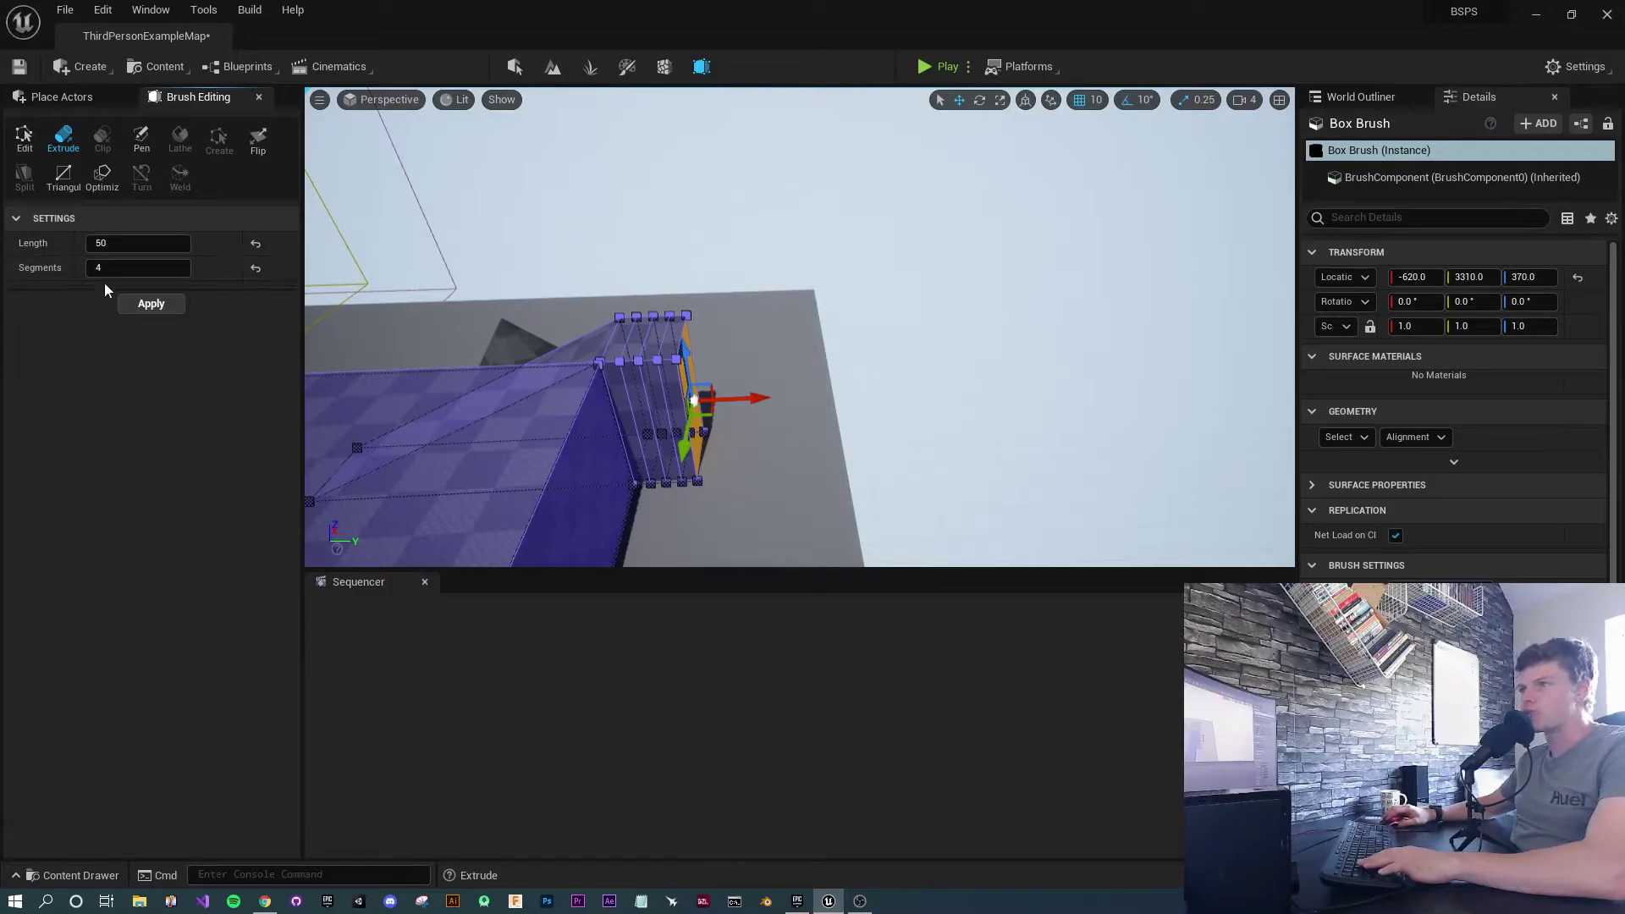
{"action": "left_click", "coordinate": [735, 465]}
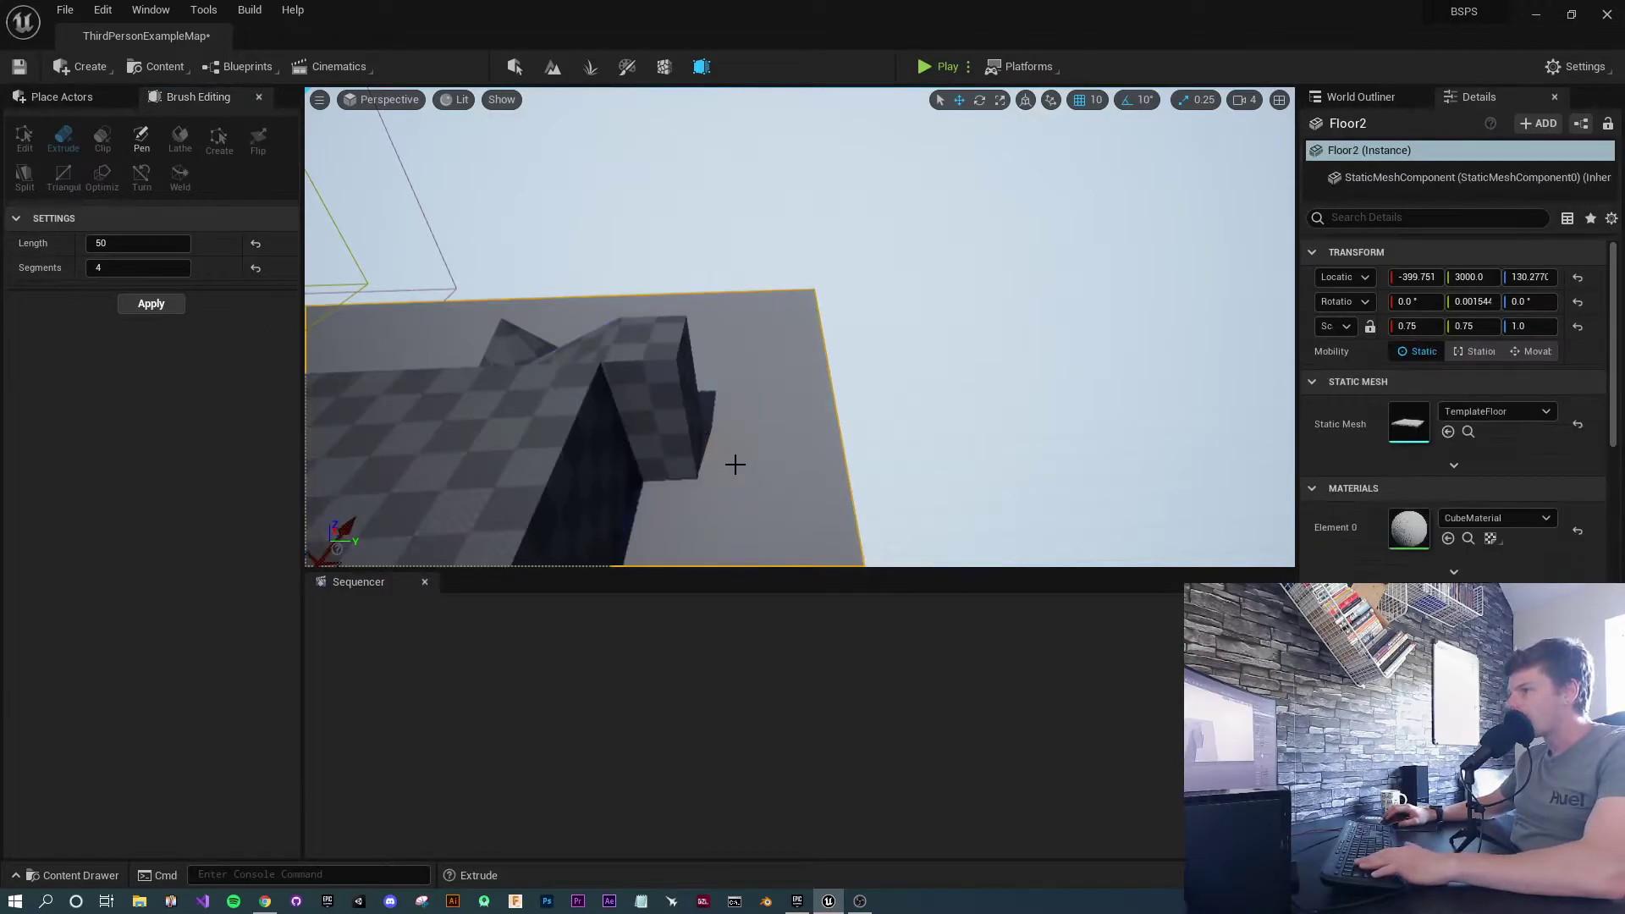
{"action": "mouse_move", "coordinate": [735, 465]}
{"action": "right_mouse_down"}
{"action": "mouse_move", "coordinate": [787, 517]}
{"action": "mouse_move", "coordinate": [609, 398]}
{"action": "mouse_move", "coordinate": [733, 461]}
{"action": "right_mouse_up"}
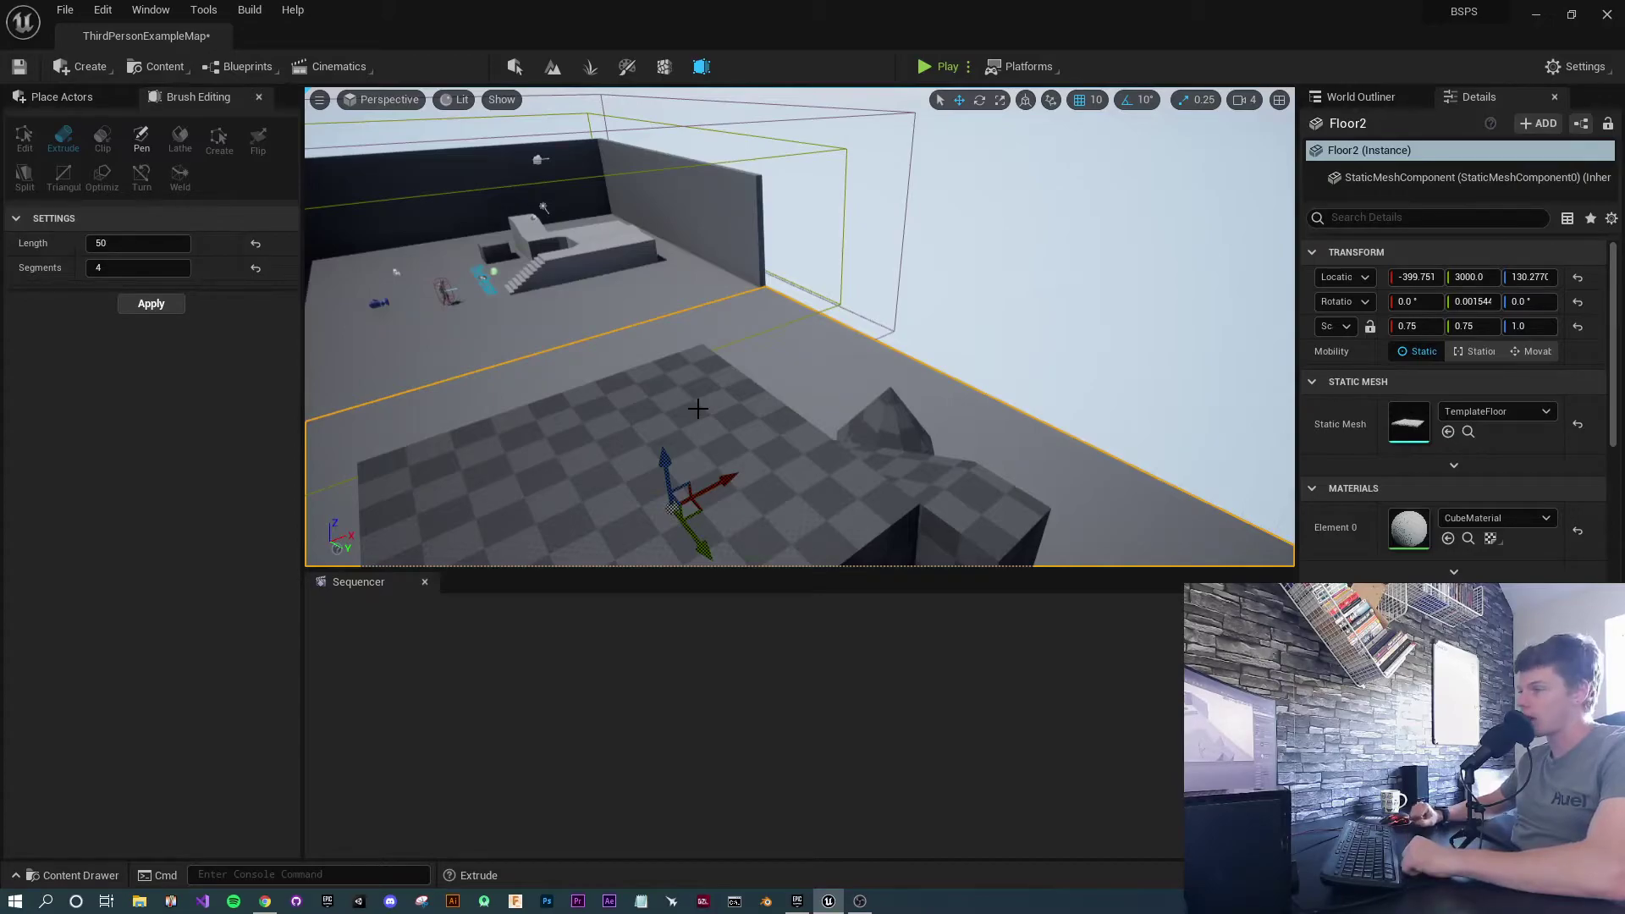
Select the first, second and outermost top strips of the extrusion, extrude them three times with length 10 and 4 segments, and undo the extrusions
{"action": "right_click_drag", "start_coordinate": [839, 366], "coordinate": [839, 365]}
{"action": "left_click", "coordinate": [836, 436]}
{"action": "left_click", "coordinate": [790, 410]}
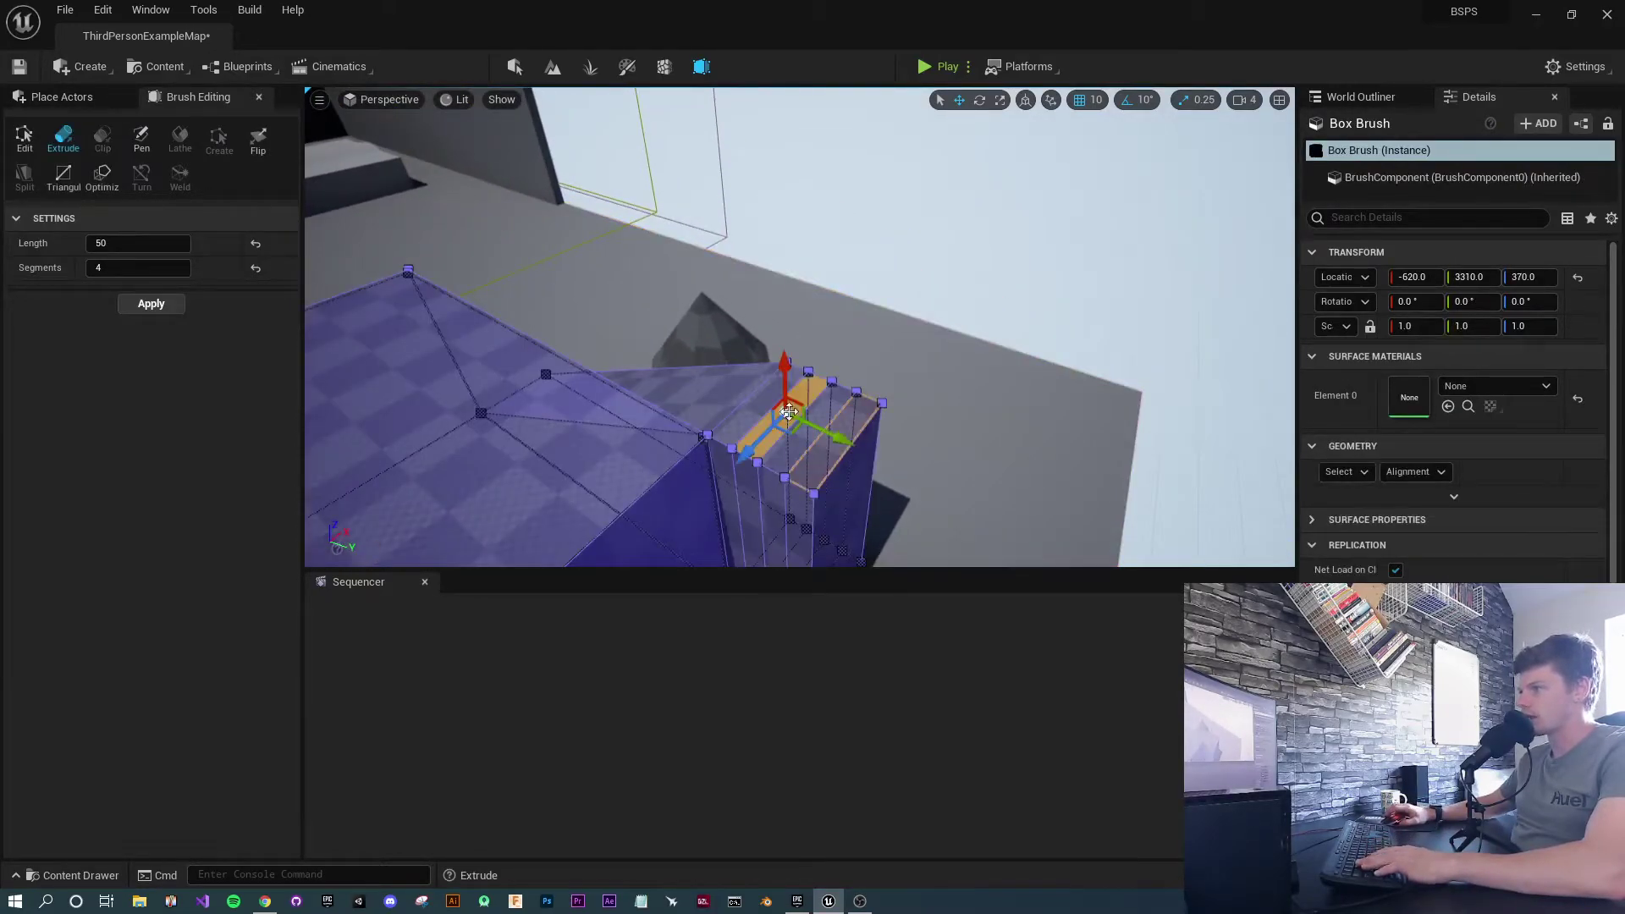
{"action": "left_click", "coordinate": [742, 417]}
{"action": "left_click", "coordinate": [767, 432], "text": "ctrl"}
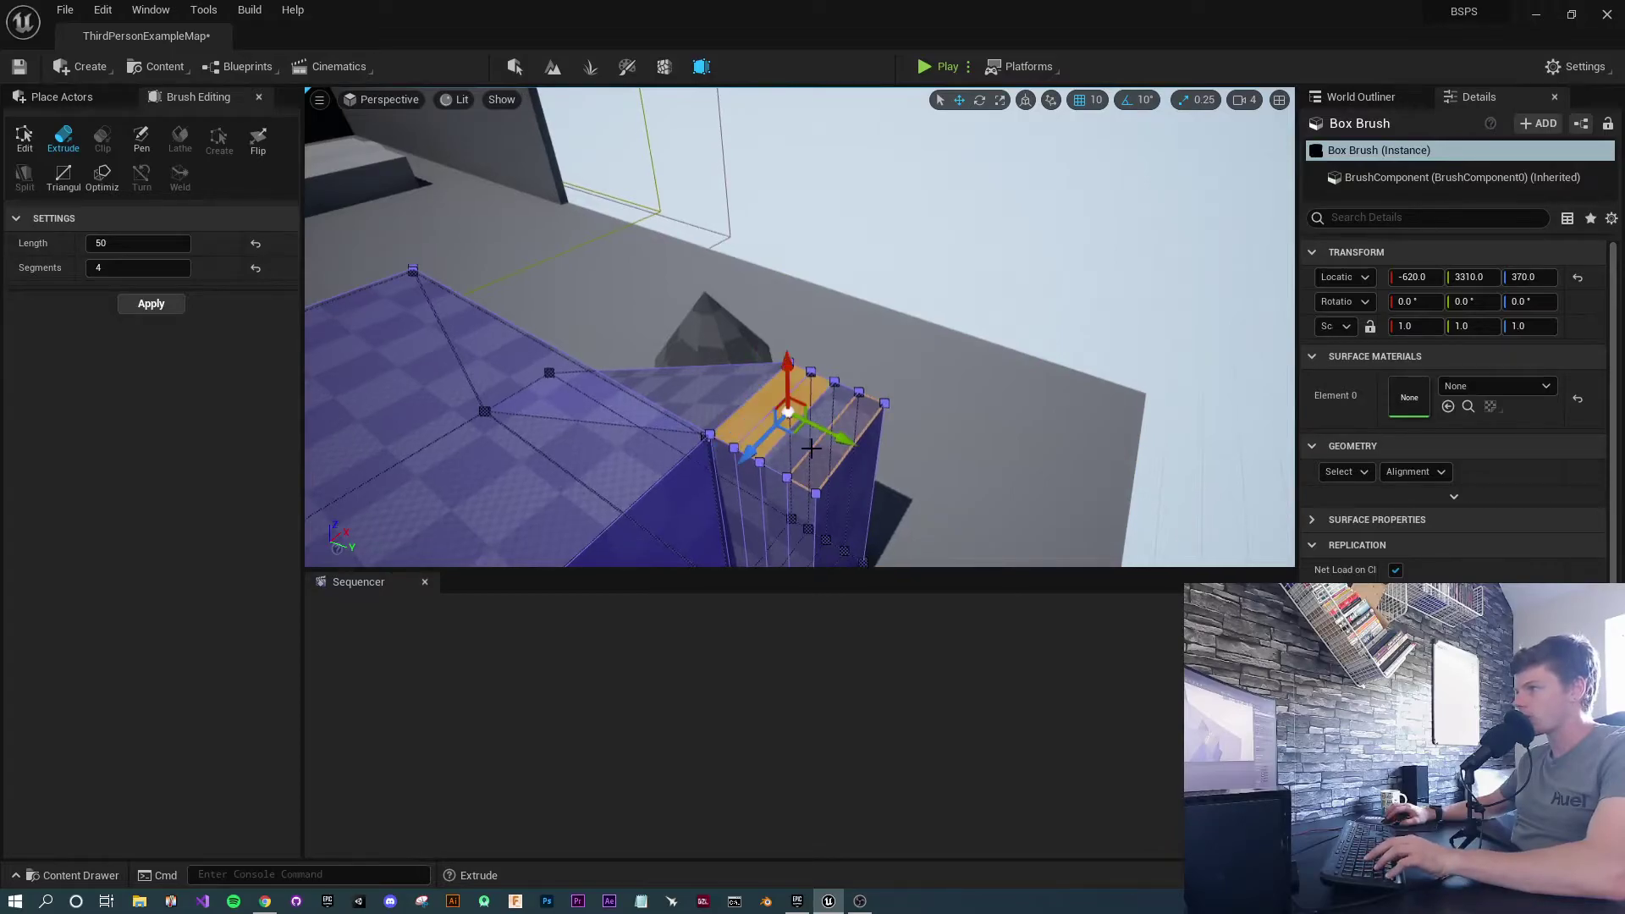
{"action": "left_click", "coordinate": [818, 460], "text": "ctrl"}
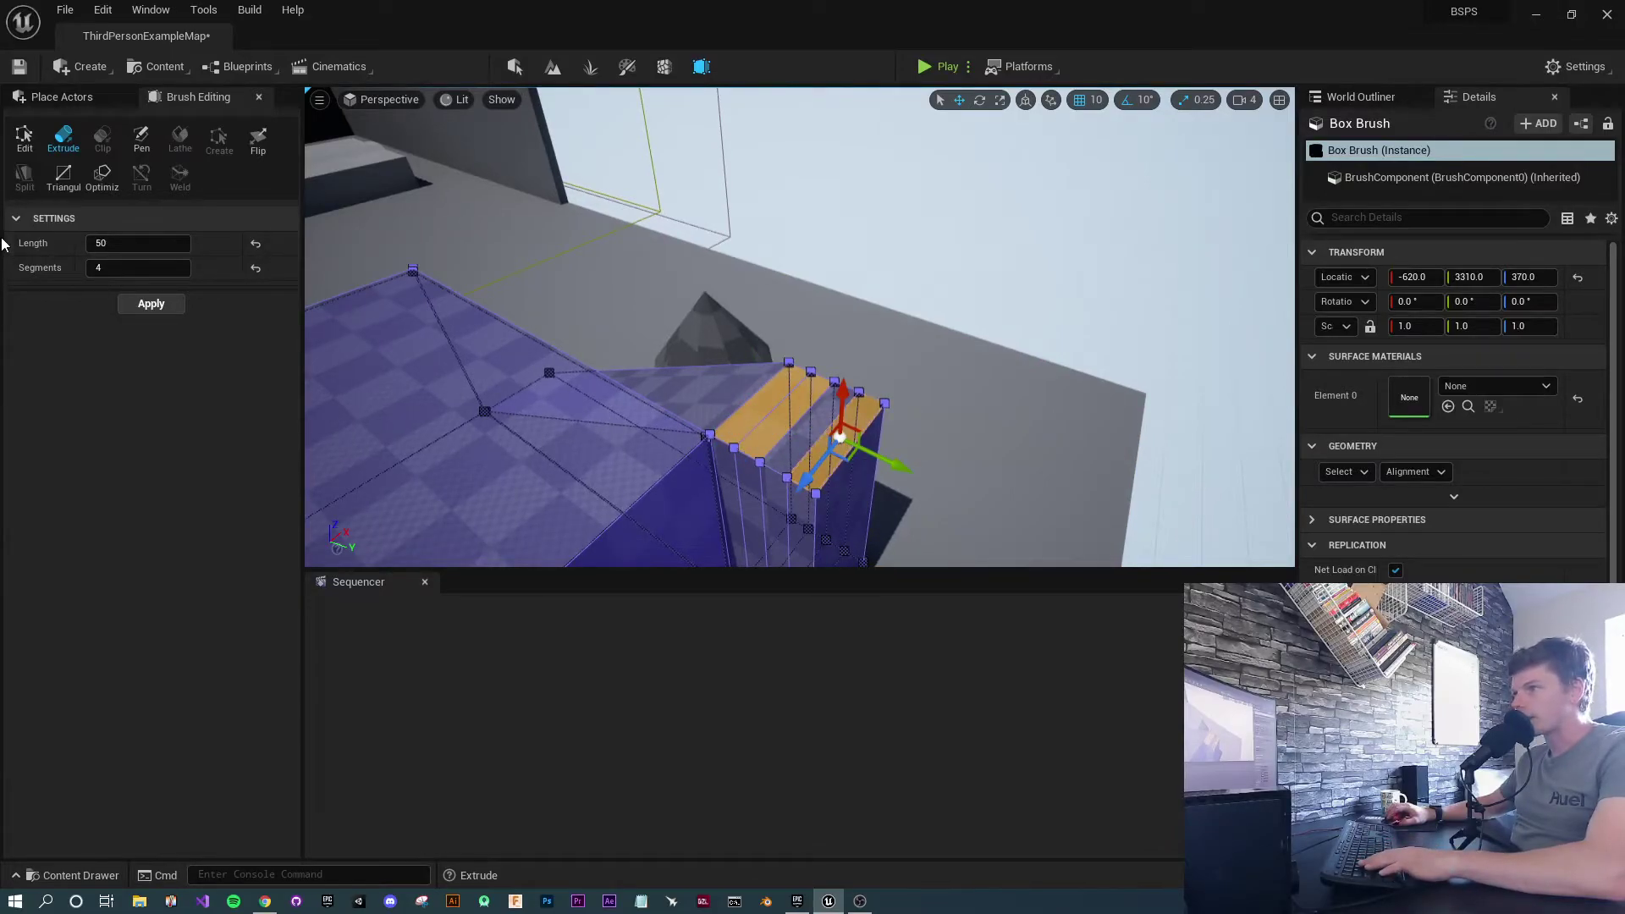
{"action": "left_click", "coordinate": [135, 242]}
{"action": "type", "text": "10"}
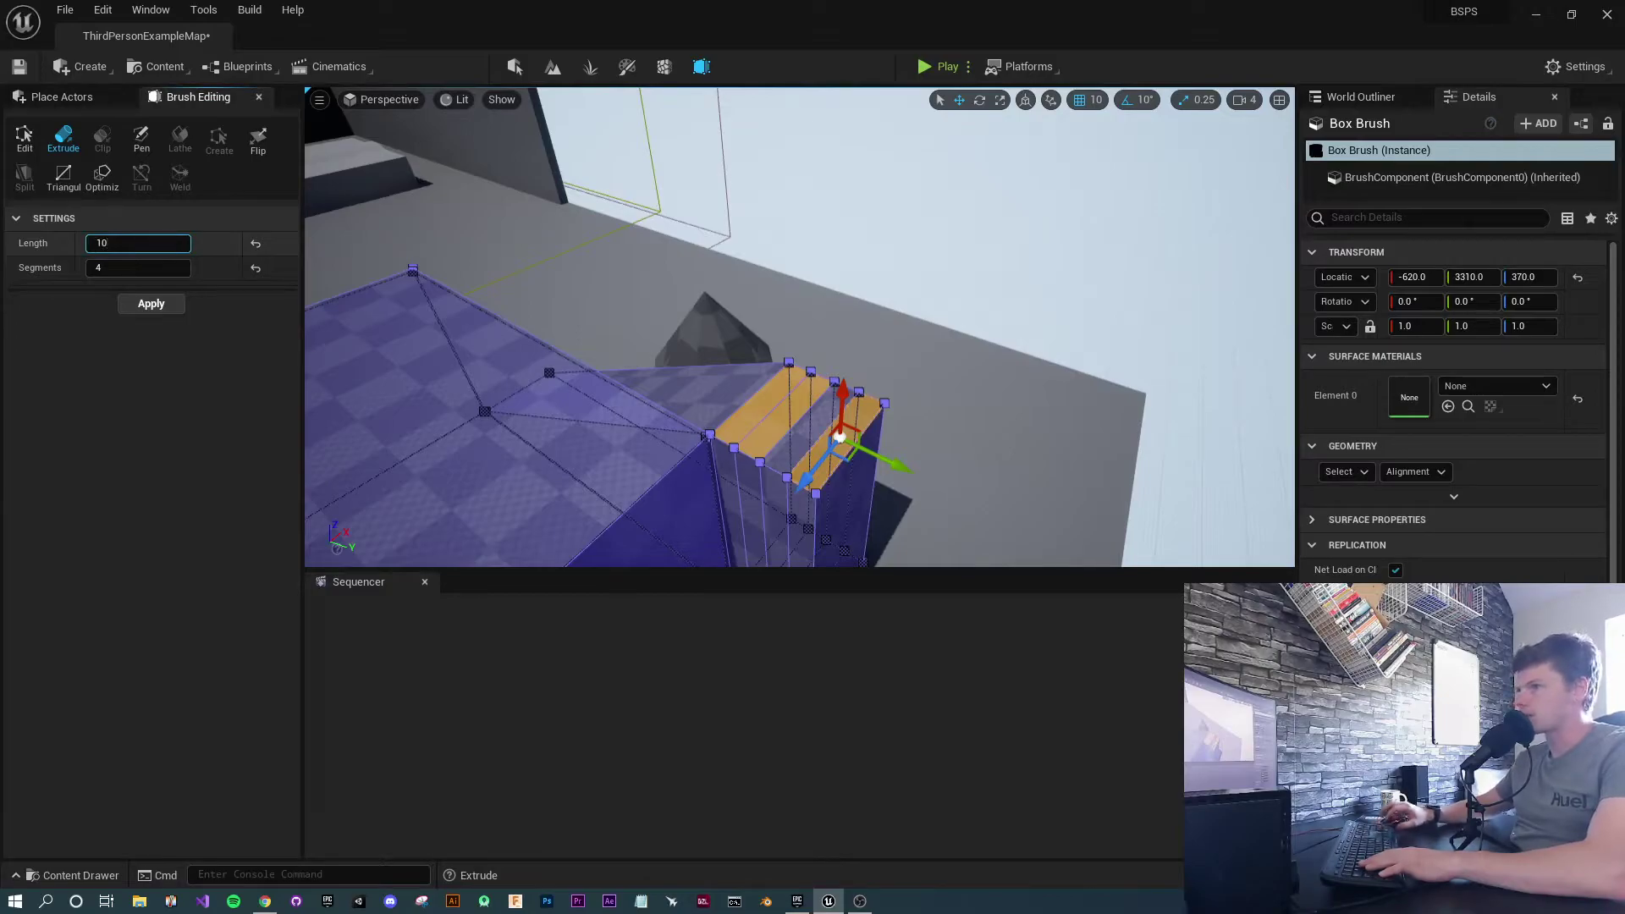
{"action": "left_click", "coordinate": [165, 309]}
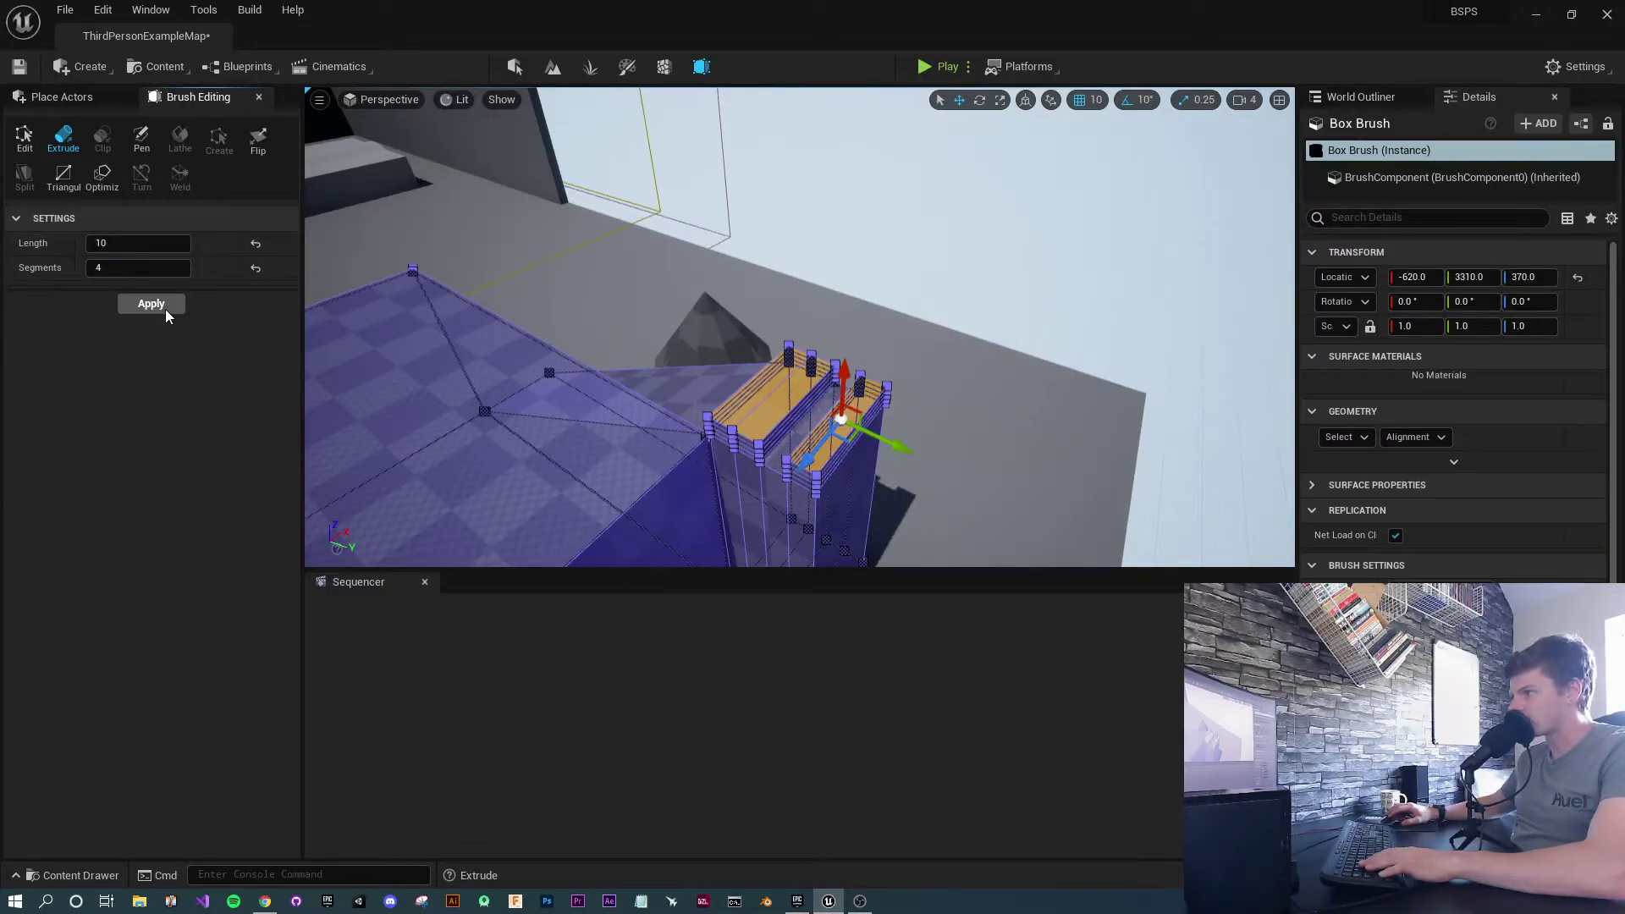
{"action": "left_click", "coordinate": [150, 303]}
{"action": "left_click", "coordinate": [165, 308]}
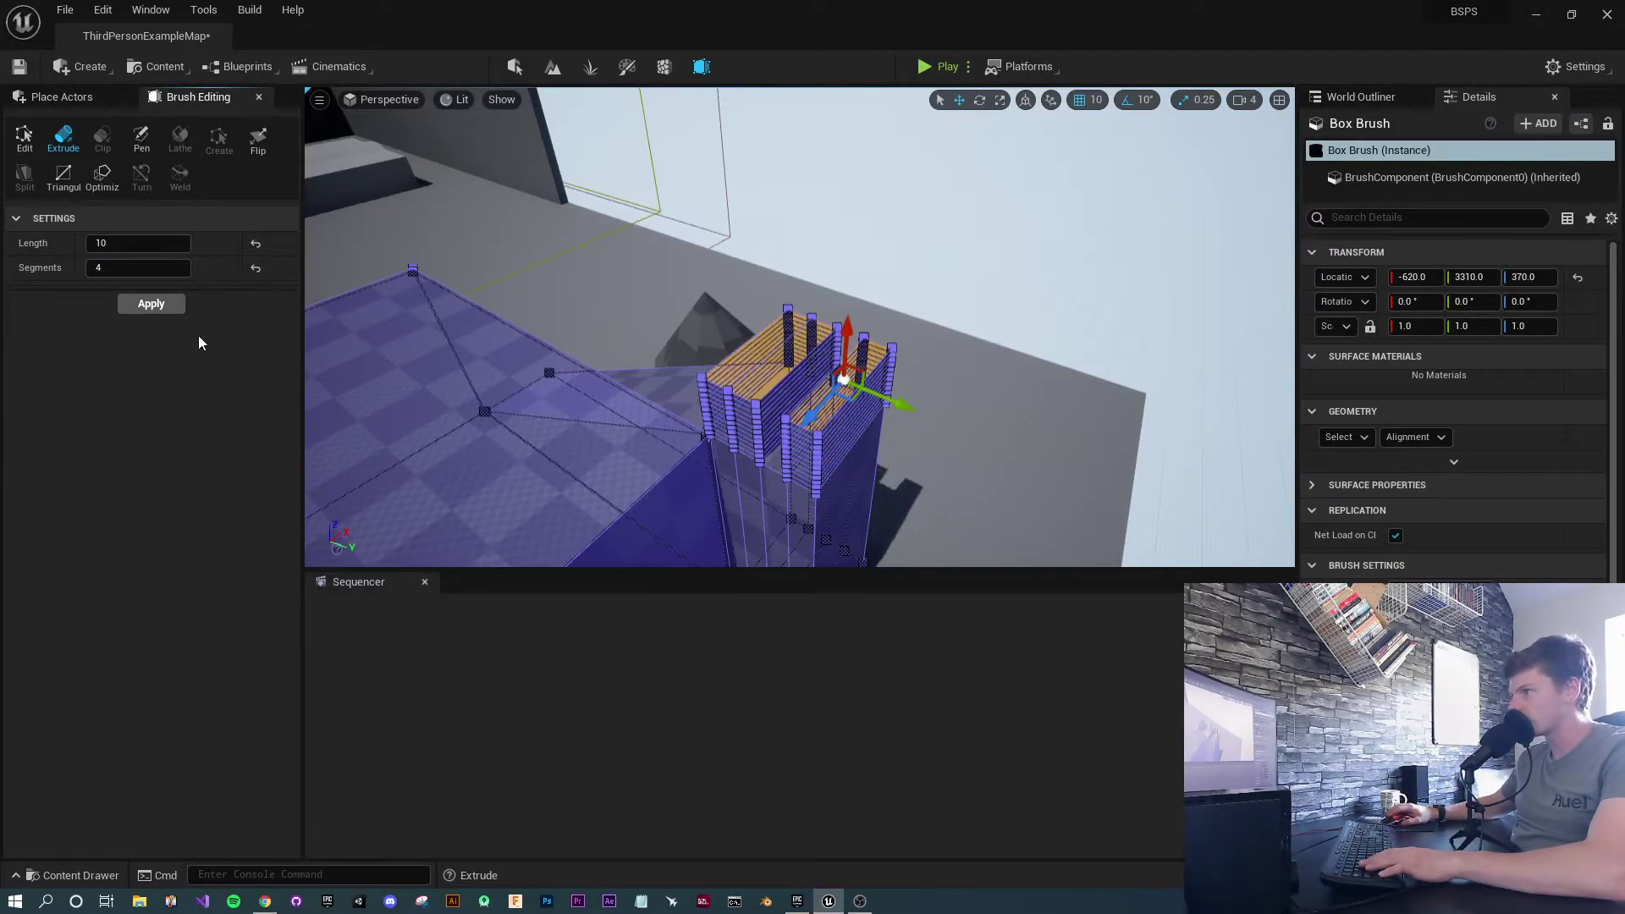
{"action": "left_click", "coordinate": [707, 440]}
{"action": "mouse_move", "coordinate": [707, 441]}
{"action": "right_mouse_down"}
{"action": "mouse_move", "coordinate": [668, 508]}
{"action": "mouse_move", "coordinate": [770, 322]}
{"action": "right_mouse_up"}
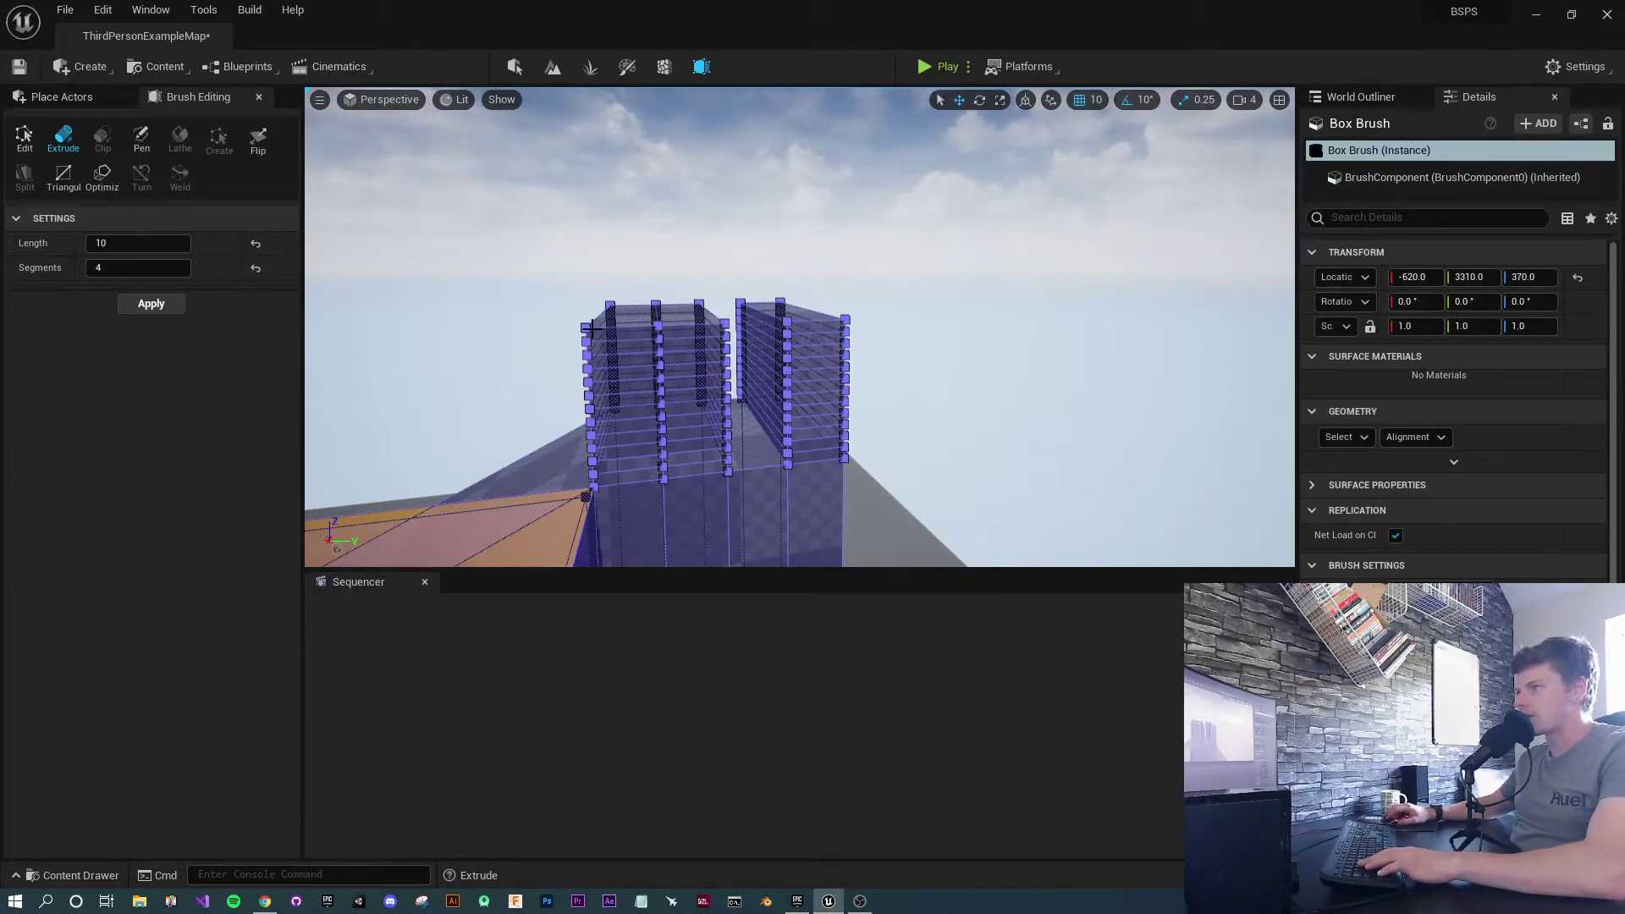
{"action": "left_click", "coordinate": [464, 440]}
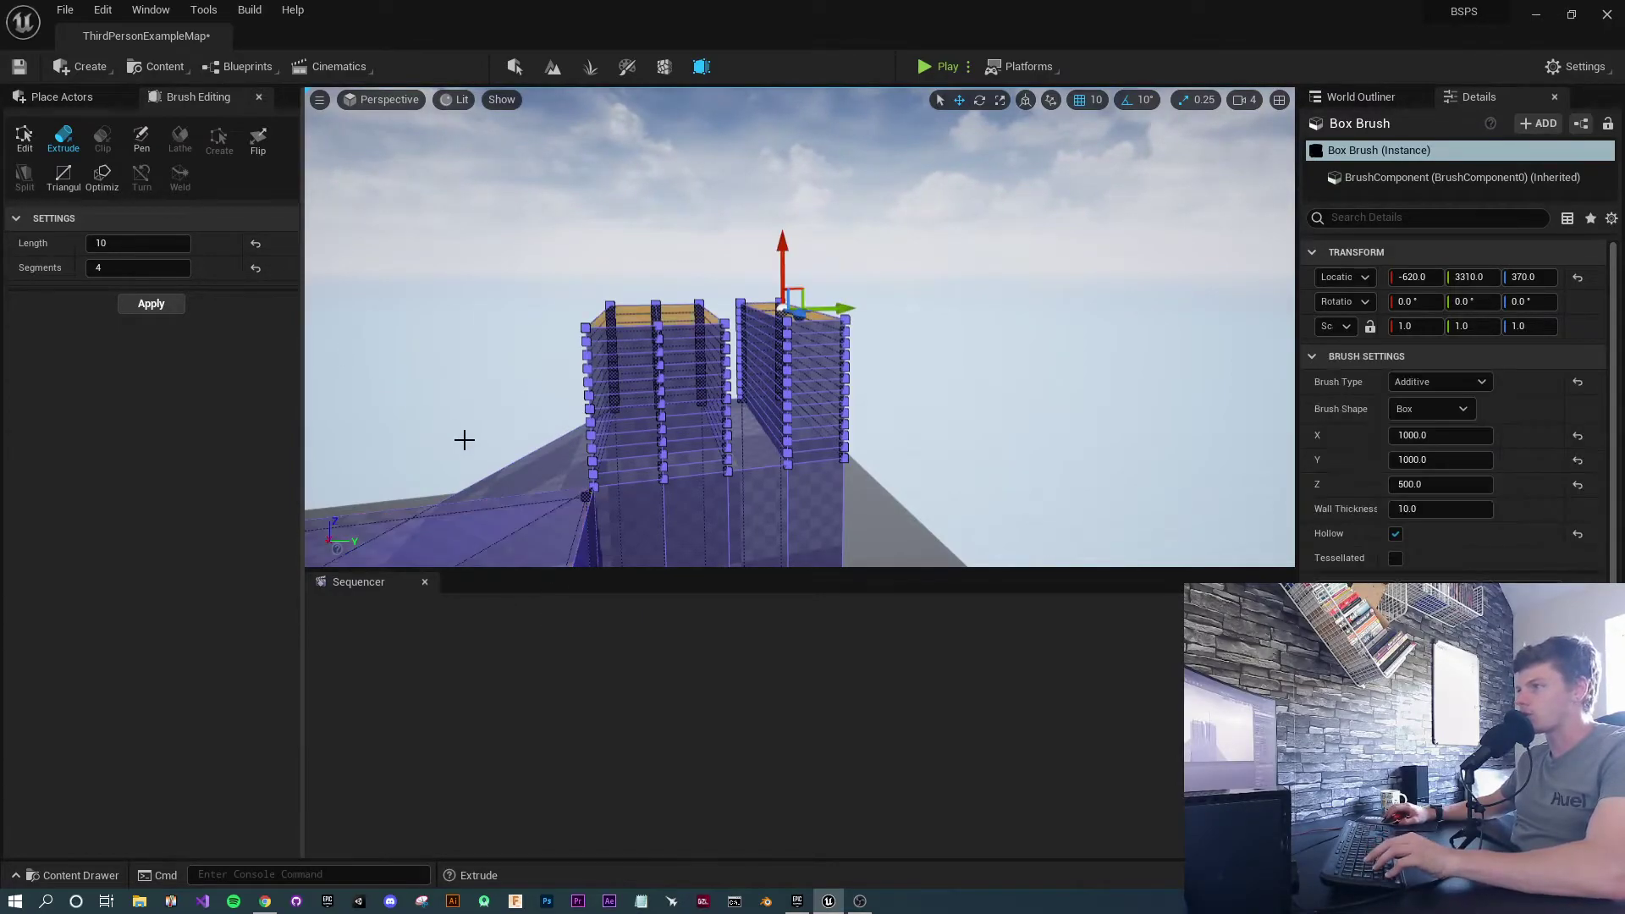
{"action": "key", "text": "ctrl+z"}
{"action": "key", "text": "ctrl+z"}
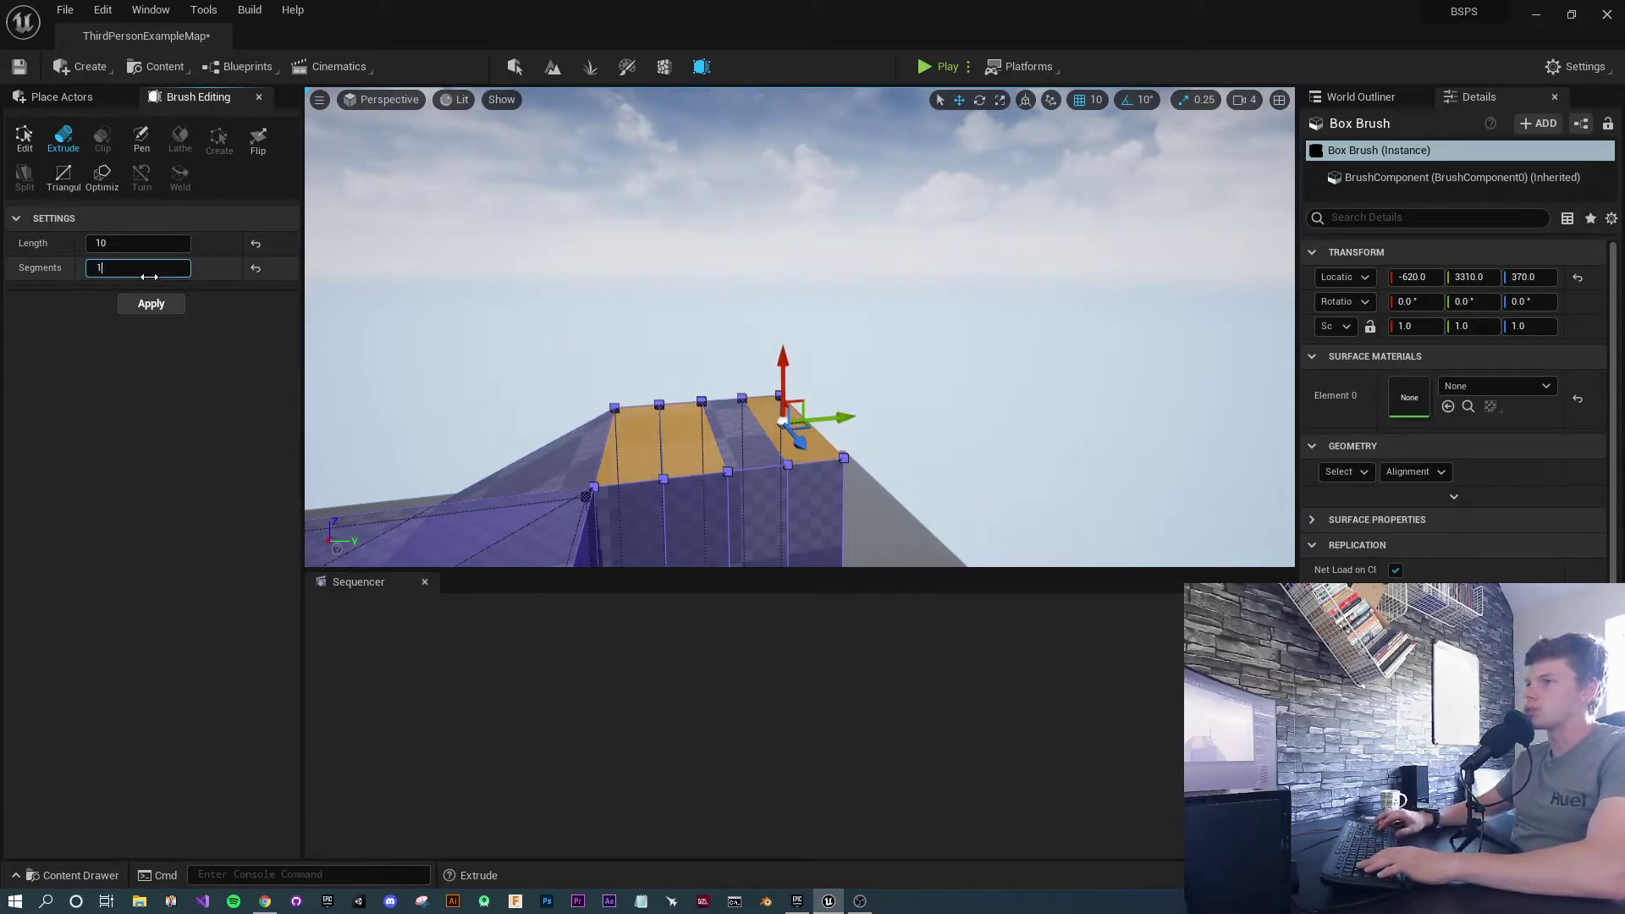
Set the extrusion to 1 segment and length 50, try it twice on the selected top strips, and undo both extrusions
{"action": "key", "text": "shift+Tab"}
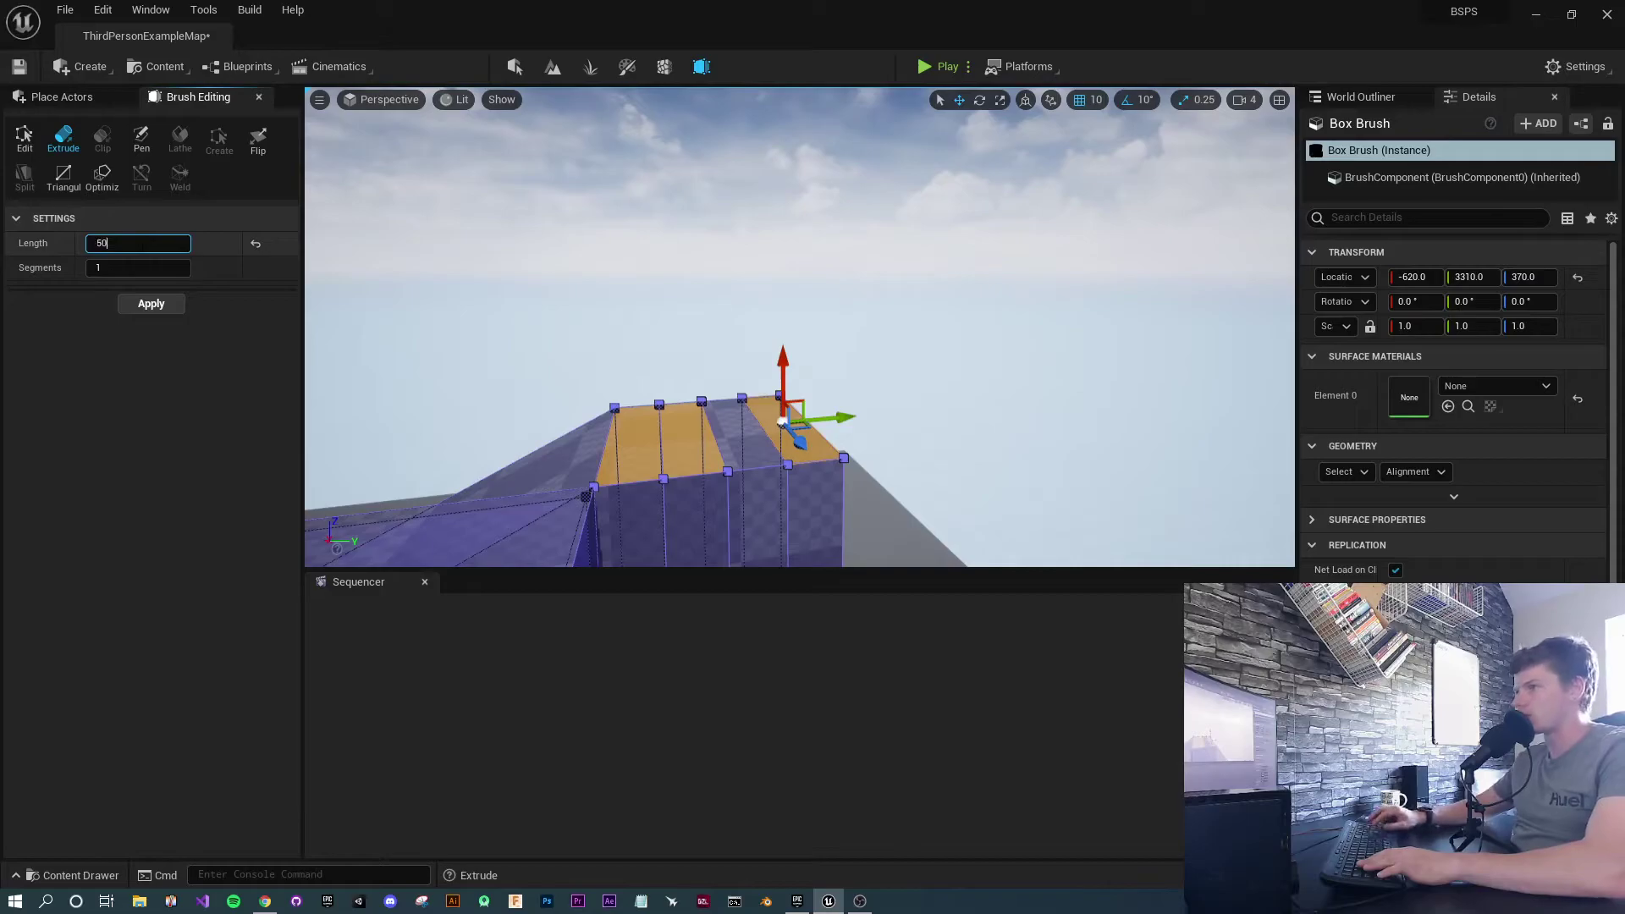
{"action": "type", "text": "50"}
{"action": "left_click", "coordinate": [169, 301]}
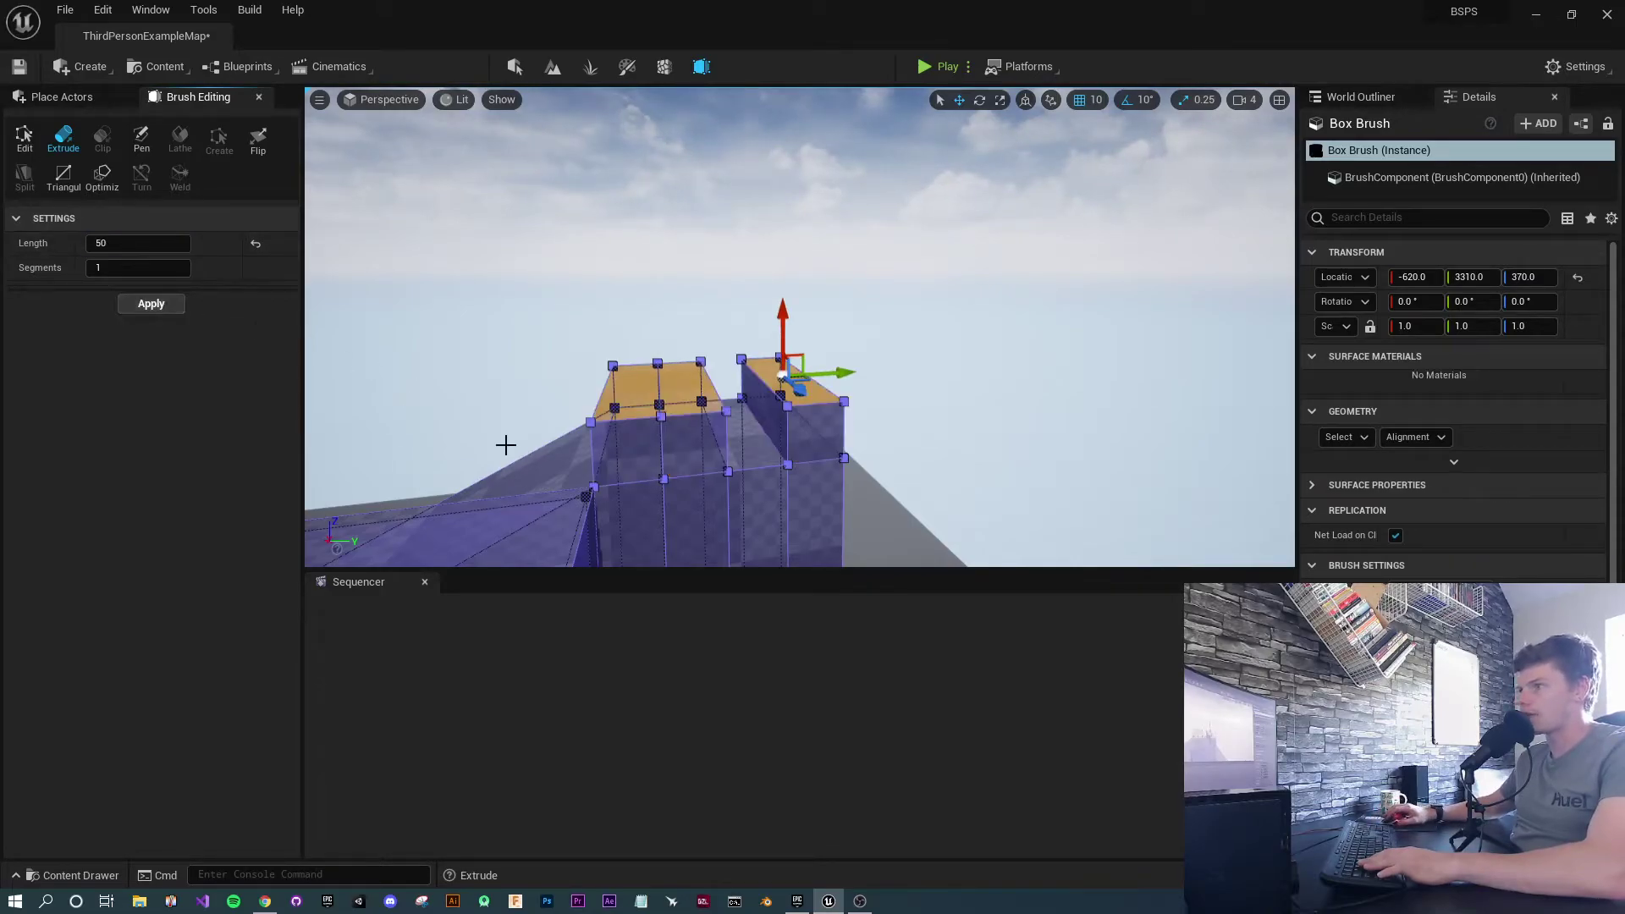
{"action": "left_click", "coordinate": [178, 309]}
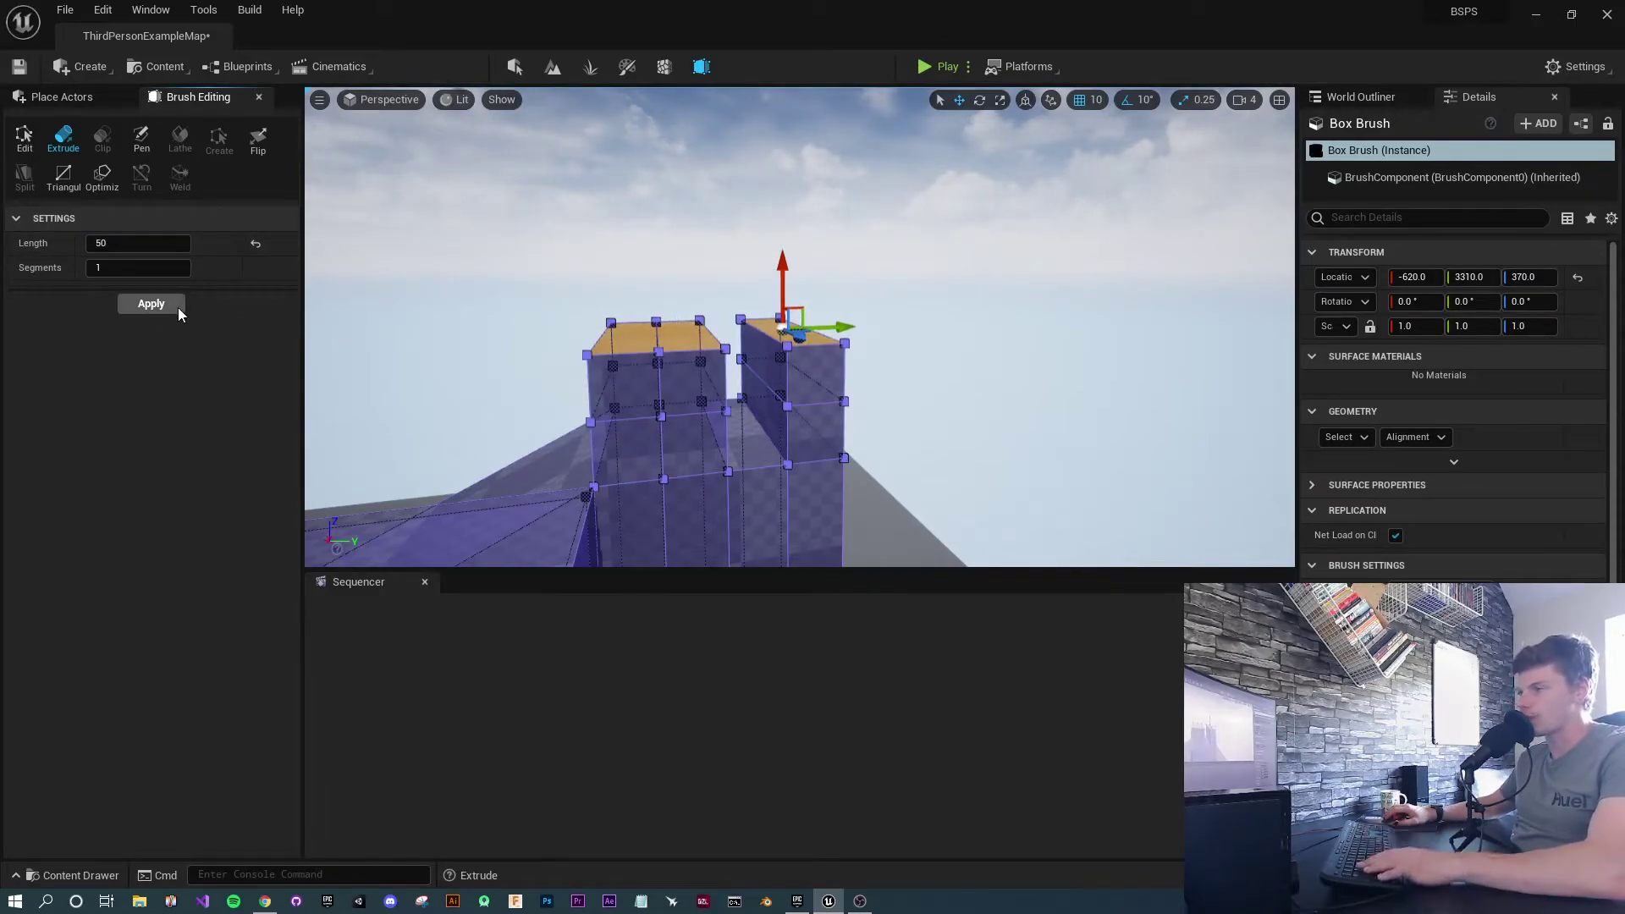
{"action": "key", "text": "ctrl+z"}
{"action": "key", "text": "ctrl+z"}
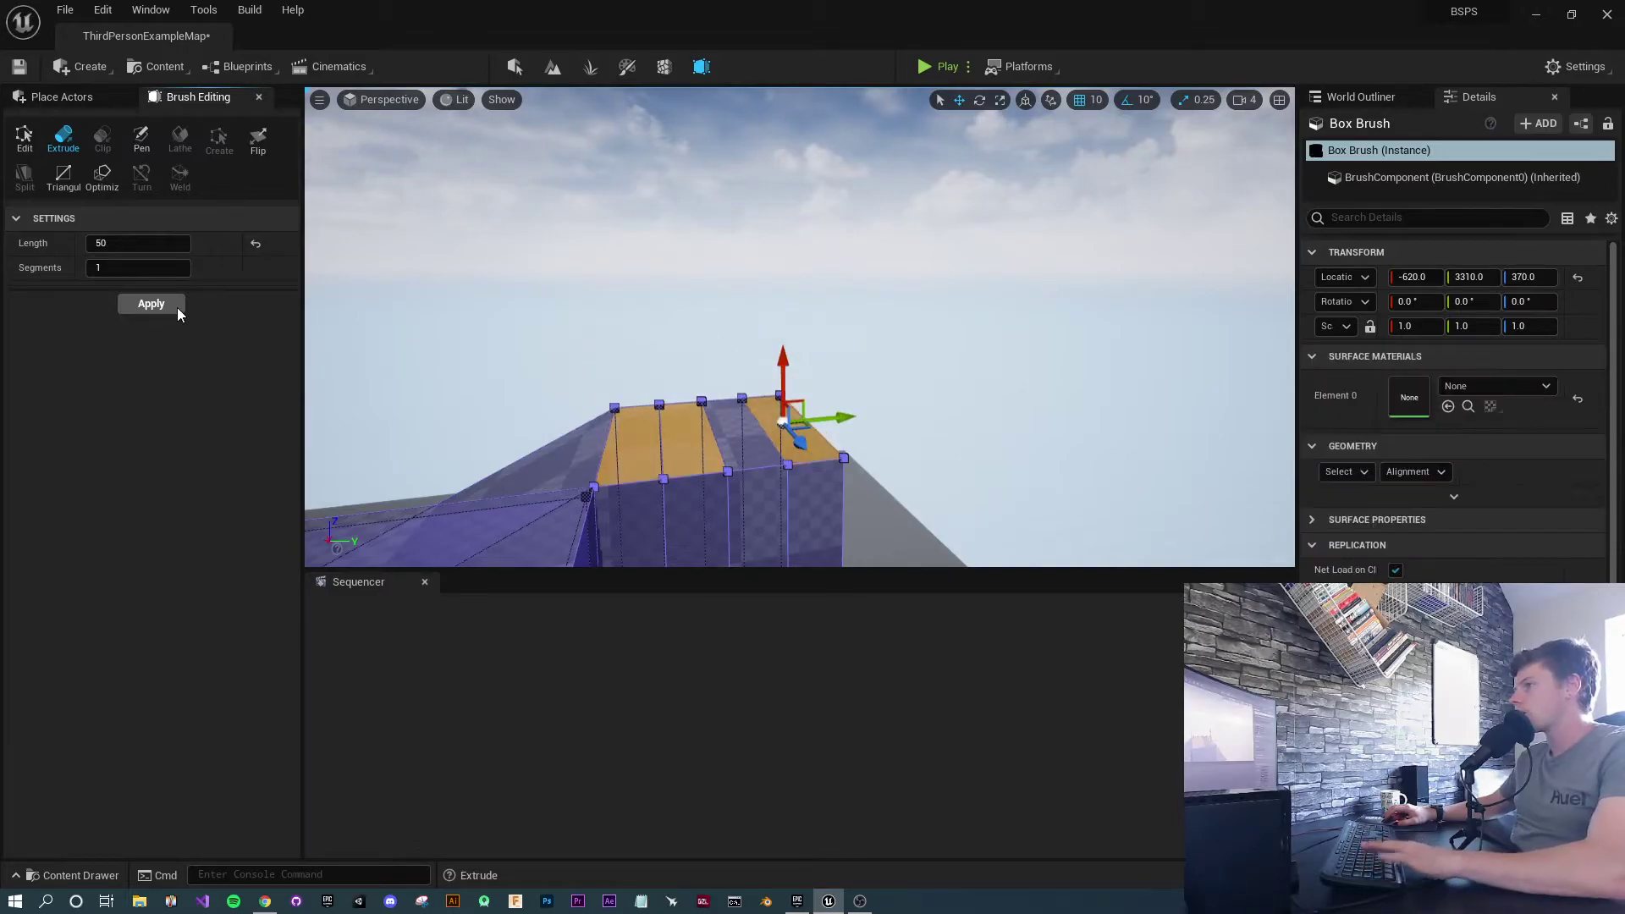
Select the four vertical strip faces beside the box's long wall and extrude them four times with a length of 50 and 1 segment
{"action": "right_click_drag", "start_coordinate": [910, 411], "coordinate": [761, 452]}
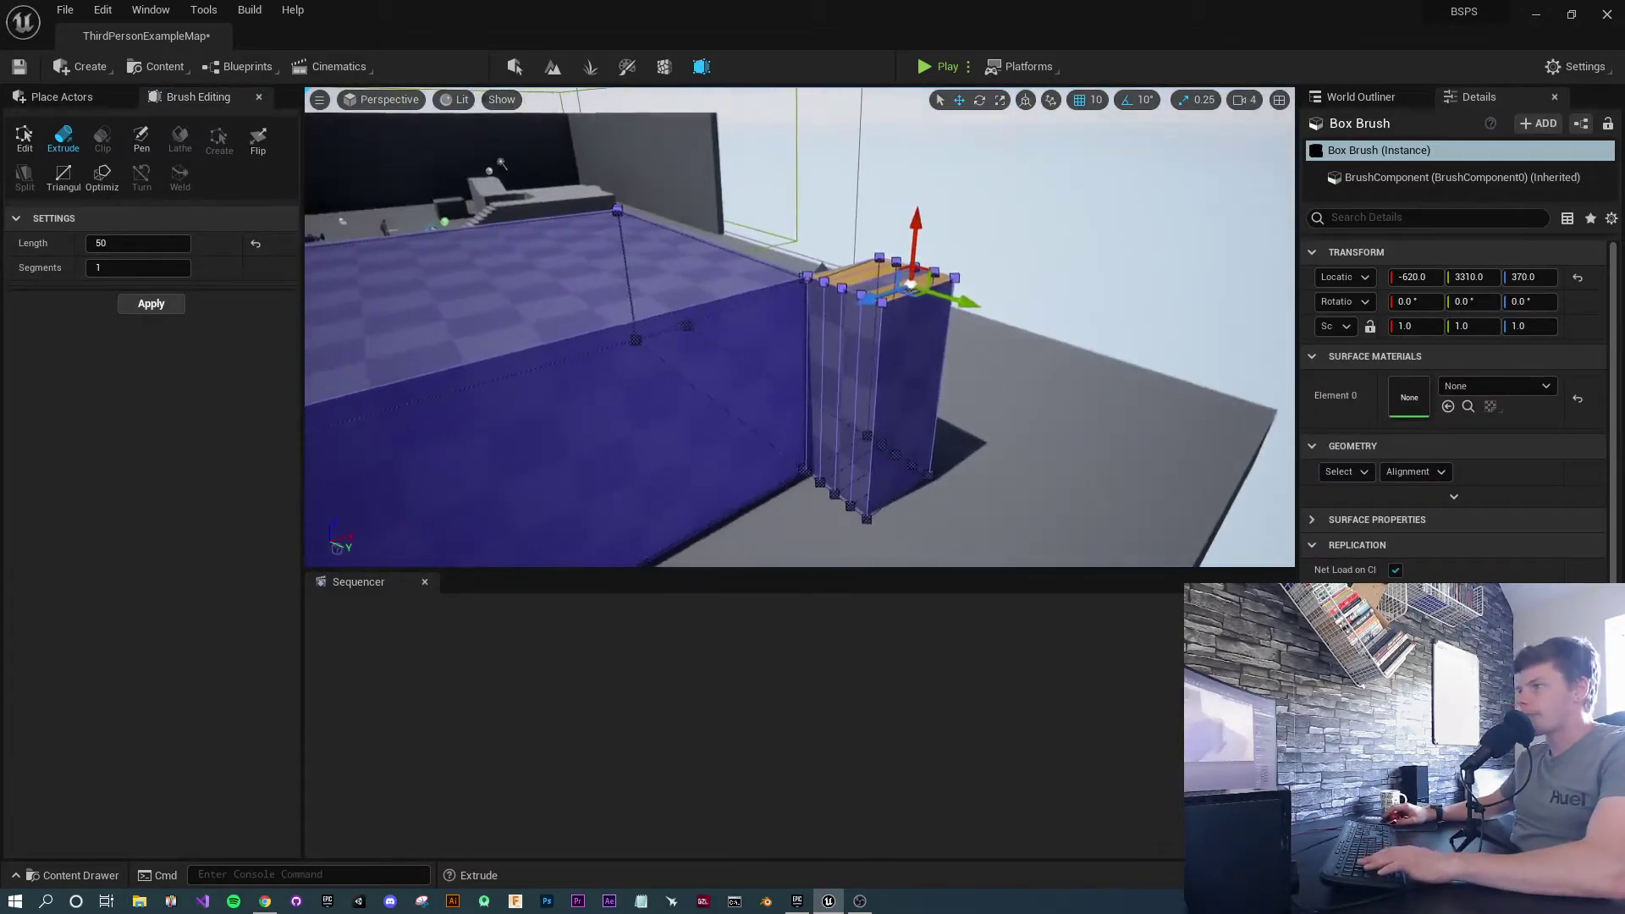
{"action": "right_click_drag", "start_coordinate": [890, 367], "coordinate": [962, 389]}
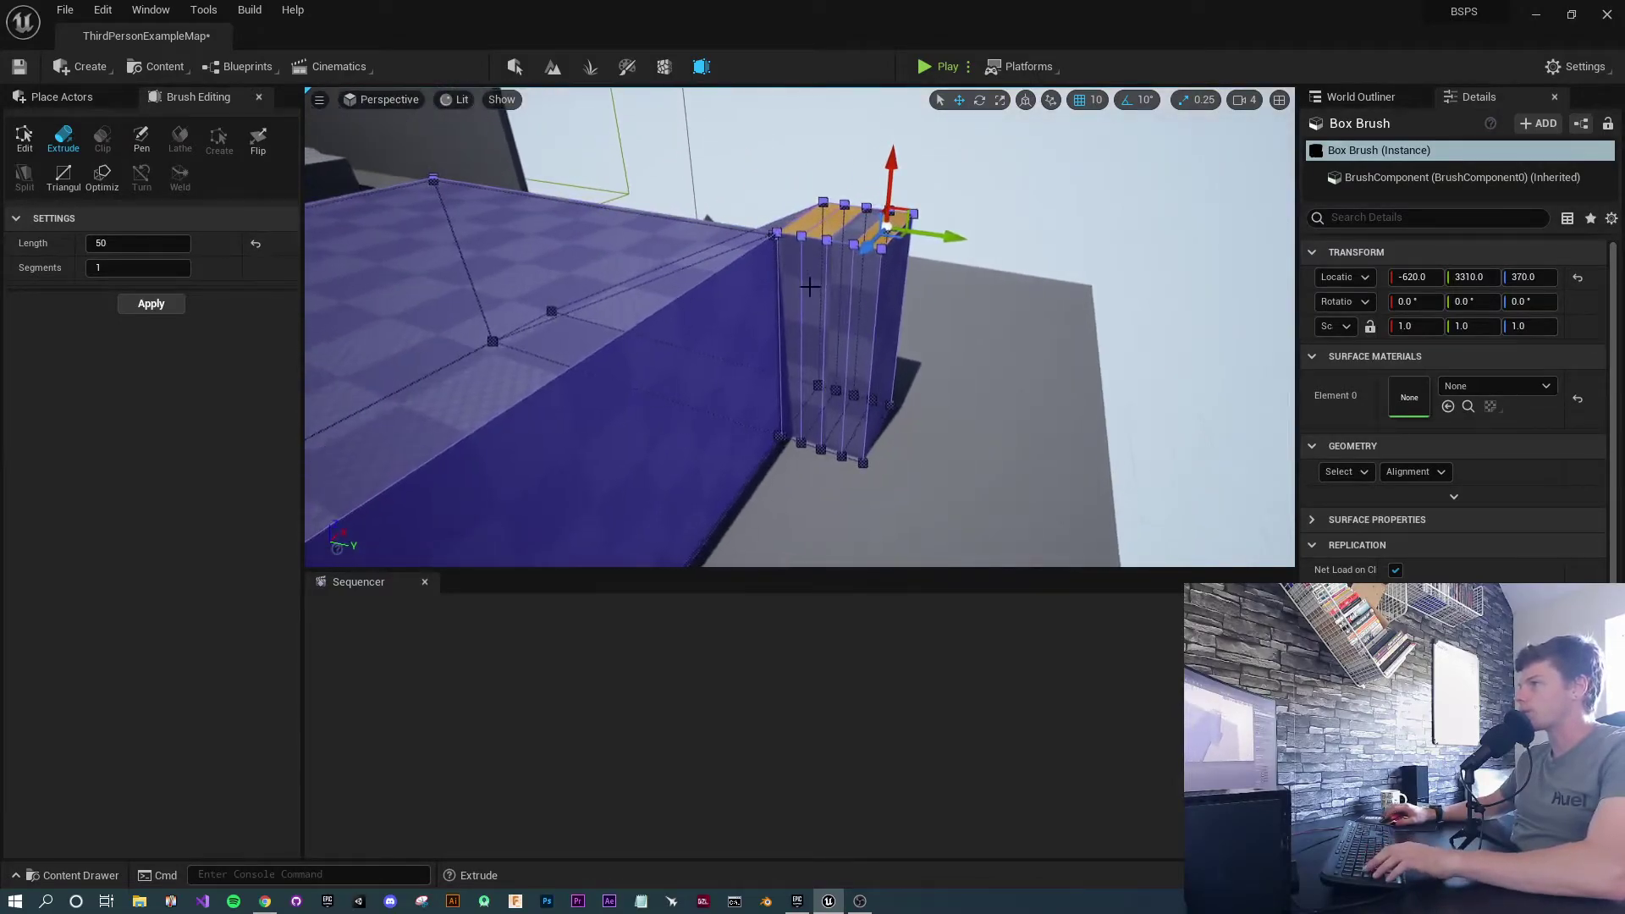
{"action": "left_click", "coordinate": [791, 288]}
{"action": "left_click", "coordinate": [814, 333], "text": "ctrl"}
{"action": "left_click", "coordinate": [836, 299], "text": "ctrl"}
{"action": "left_click", "coordinate": [871, 301], "text": "ctrl"}
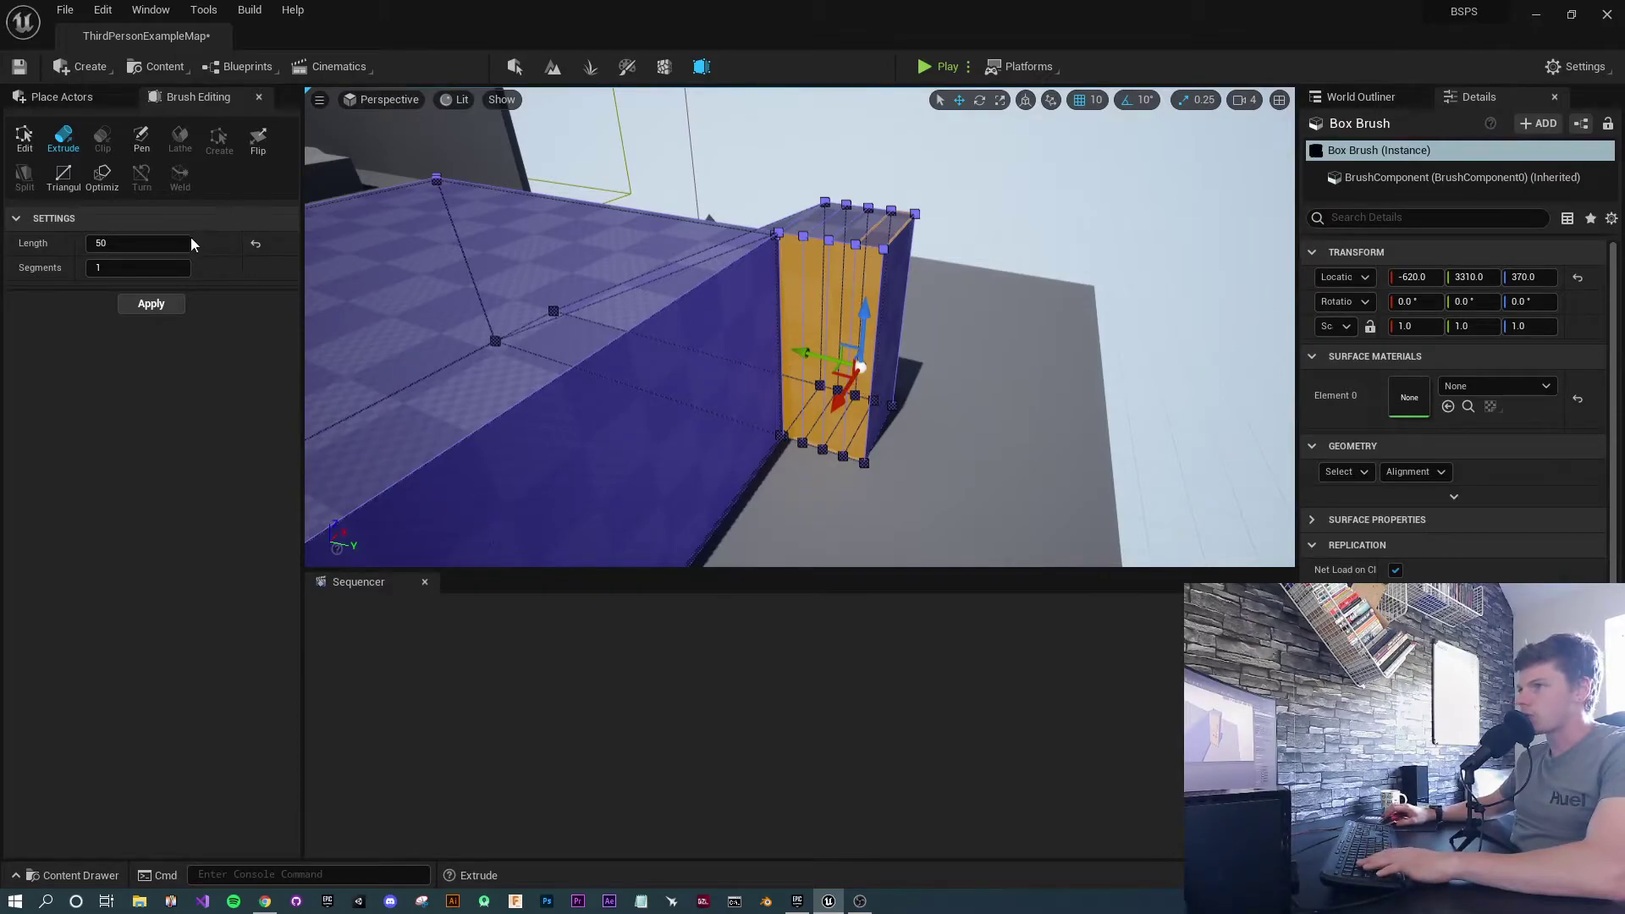
{"action": "left_click", "coordinate": [149, 305]}
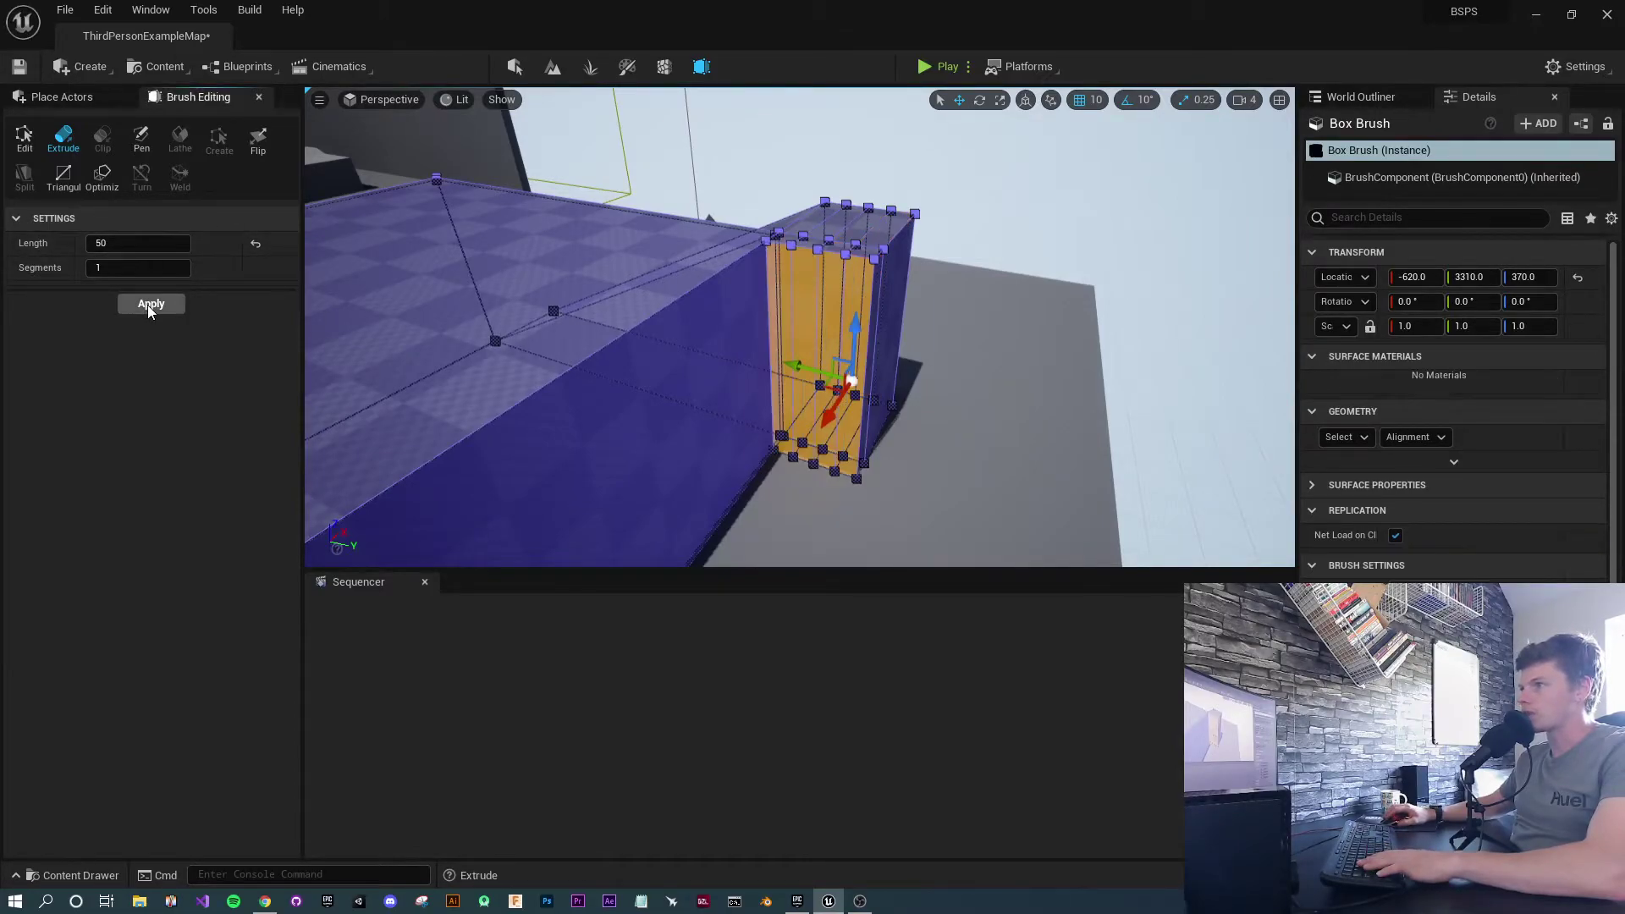
{"action": "left_click", "coordinate": [149, 305]}
{"action": "left_click", "coordinate": [149, 305]}
{"action": "left_click", "coordinate": [149, 305]}
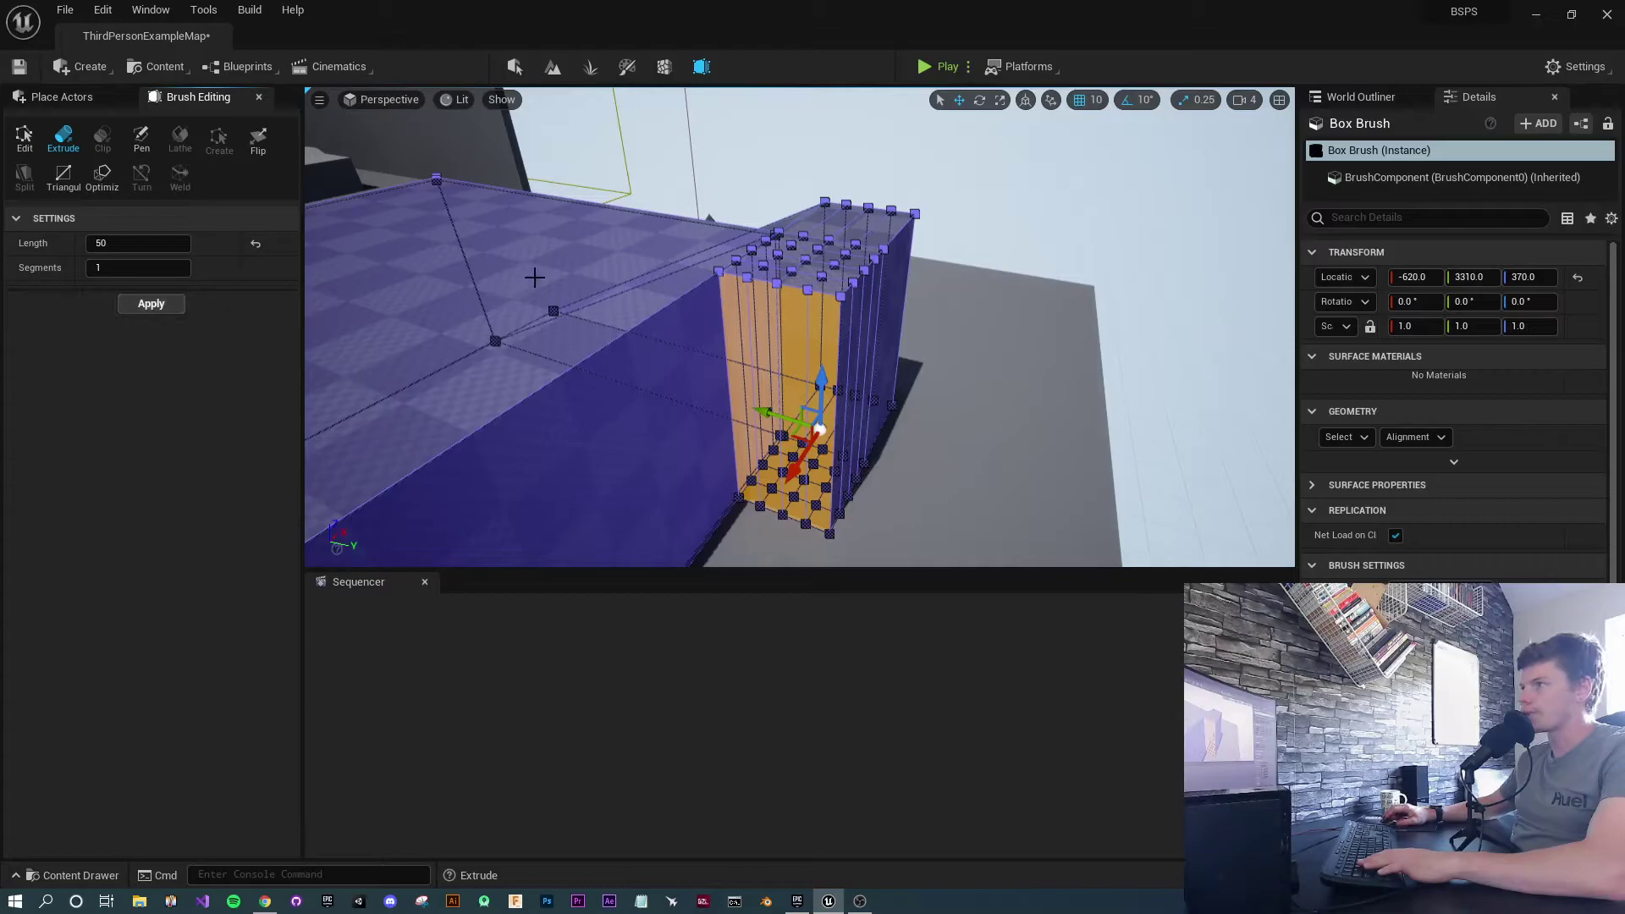
{"action": "mouse_move", "coordinate": [534, 278]}
{"action": "right_mouse_down"}
{"action": "mouse_move", "coordinate": [795, 296]}
{"action": "mouse_move", "coordinate": [441, 385]}
{"action": "right_mouse_up"}
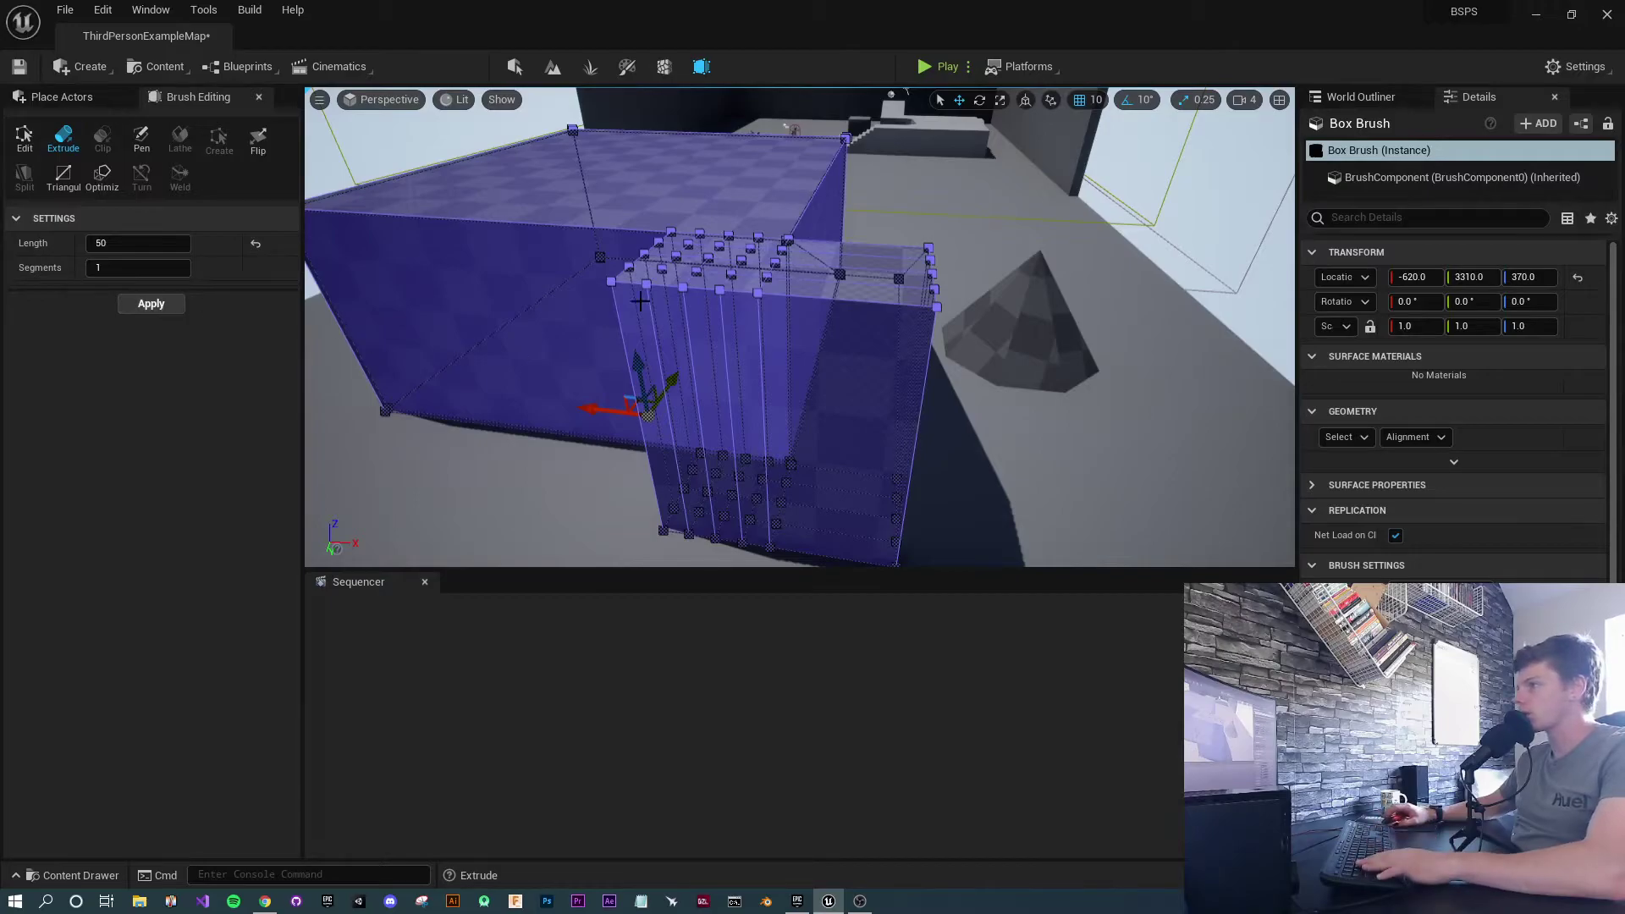
Playtest the level by walking the character over the extruded block, end the session and inspect the brush from the cone side
{"action": "left_click", "coordinate": [931, 66]}
{"action": "key", "text": "w"}
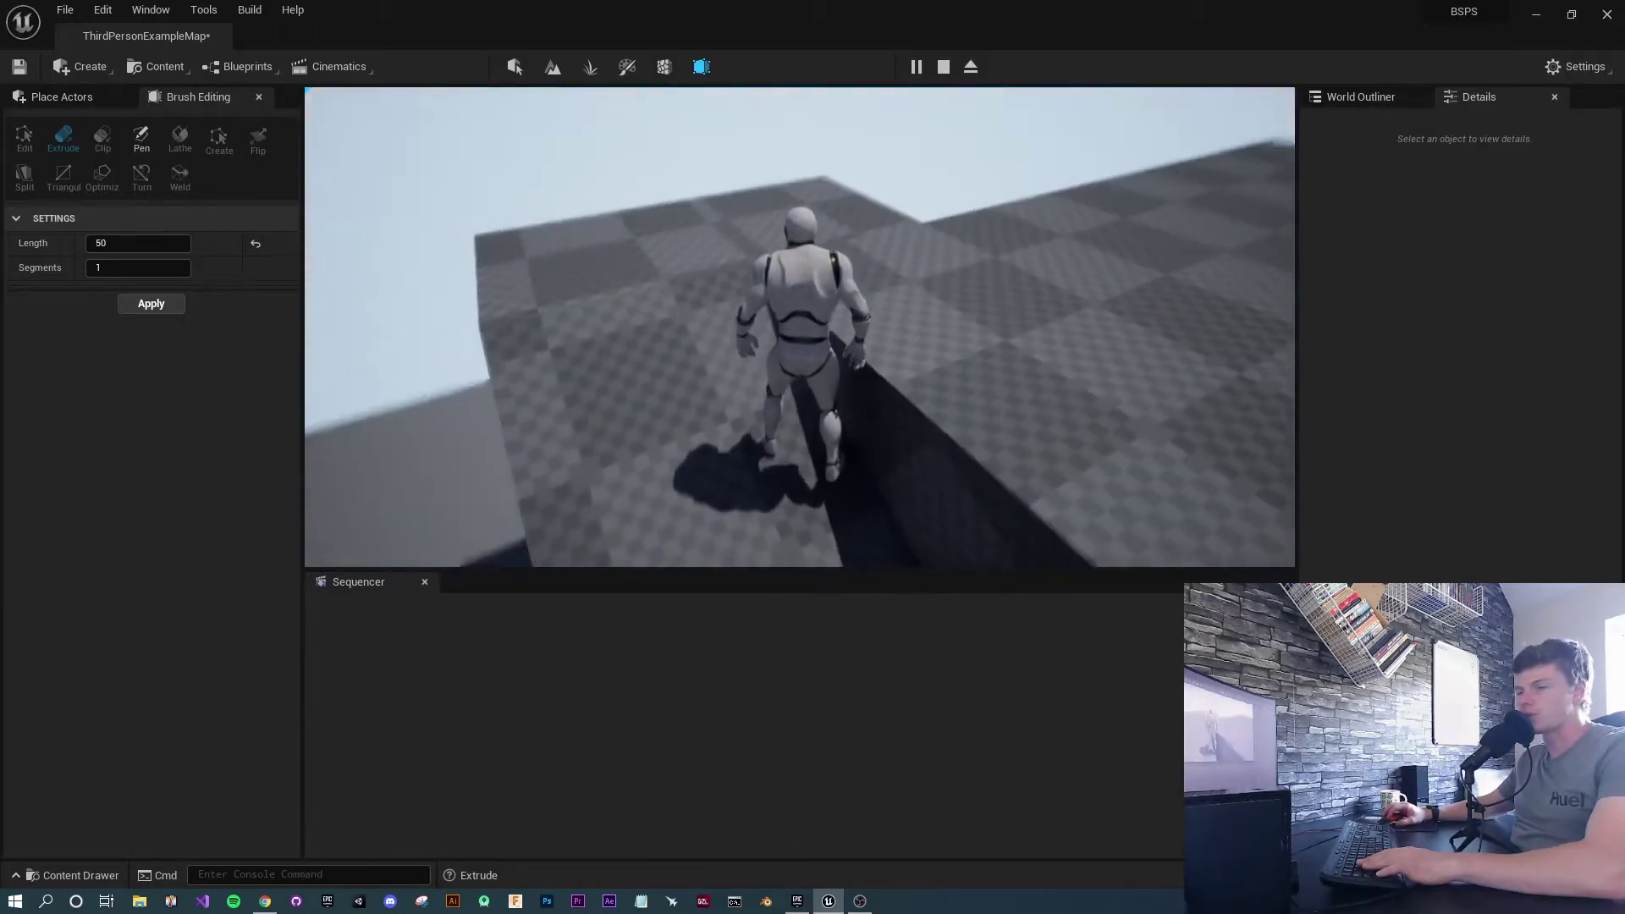
{"action": "key", "text": "Escape"}
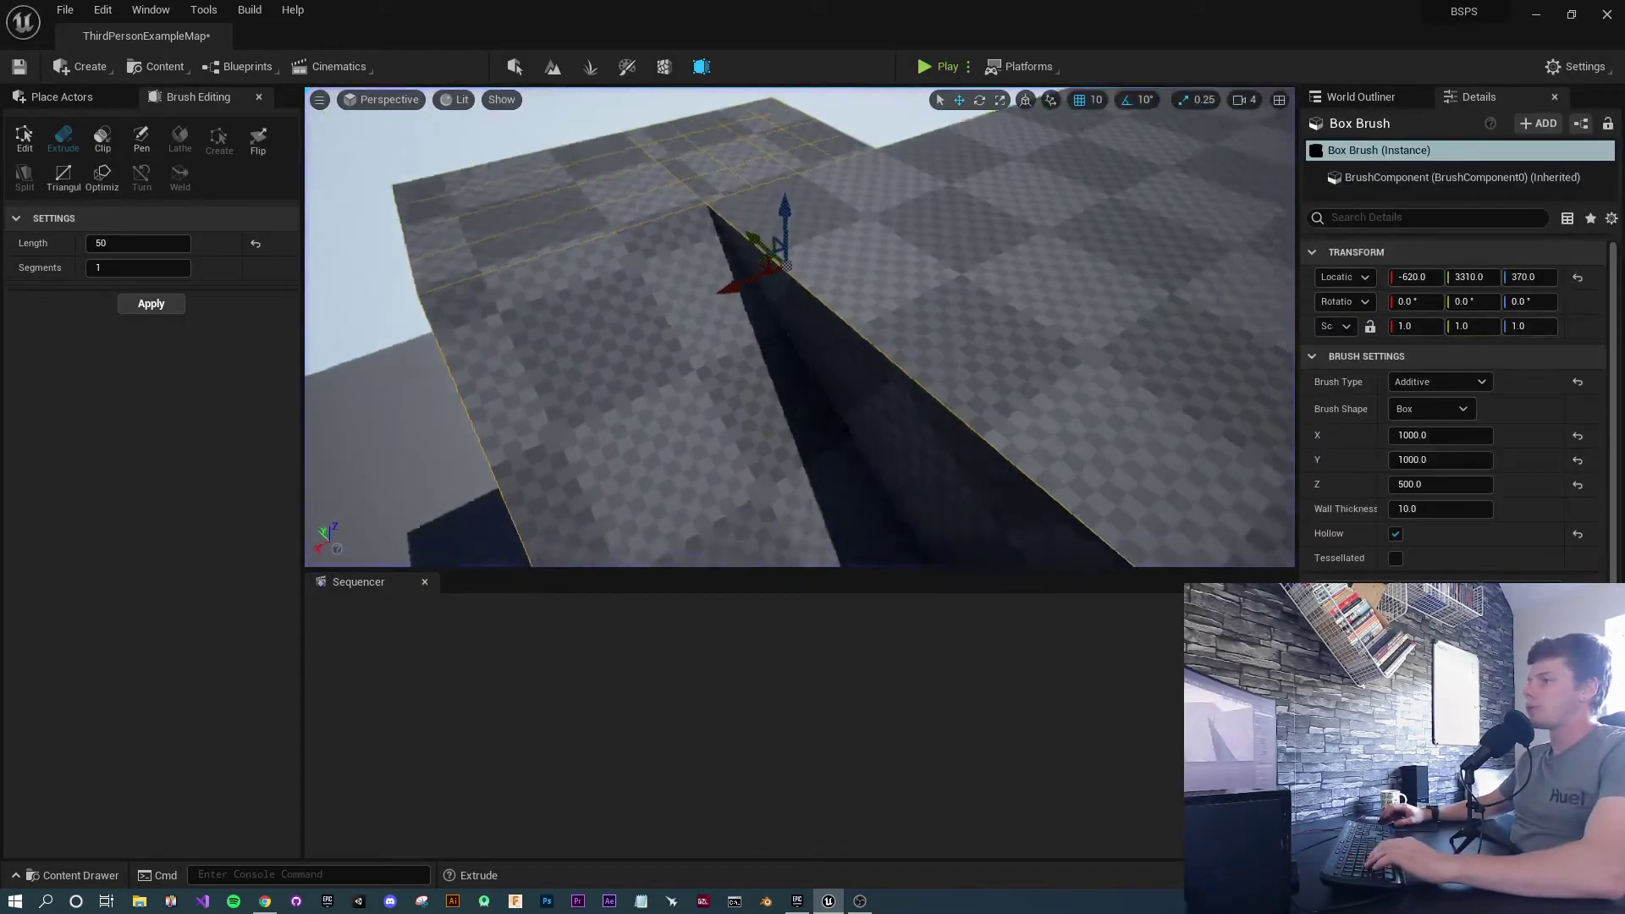
{"action": "mouse_move", "coordinate": [799, 327]}
{"action": "right_mouse_down"}
{"action": "mouse_move", "coordinate": [855, 330]}
{"action": "mouse_move", "coordinate": [940, 381]}
{"action": "mouse_move", "coordinate": [1016, 325]}
{"action": "right_mouse_up"}
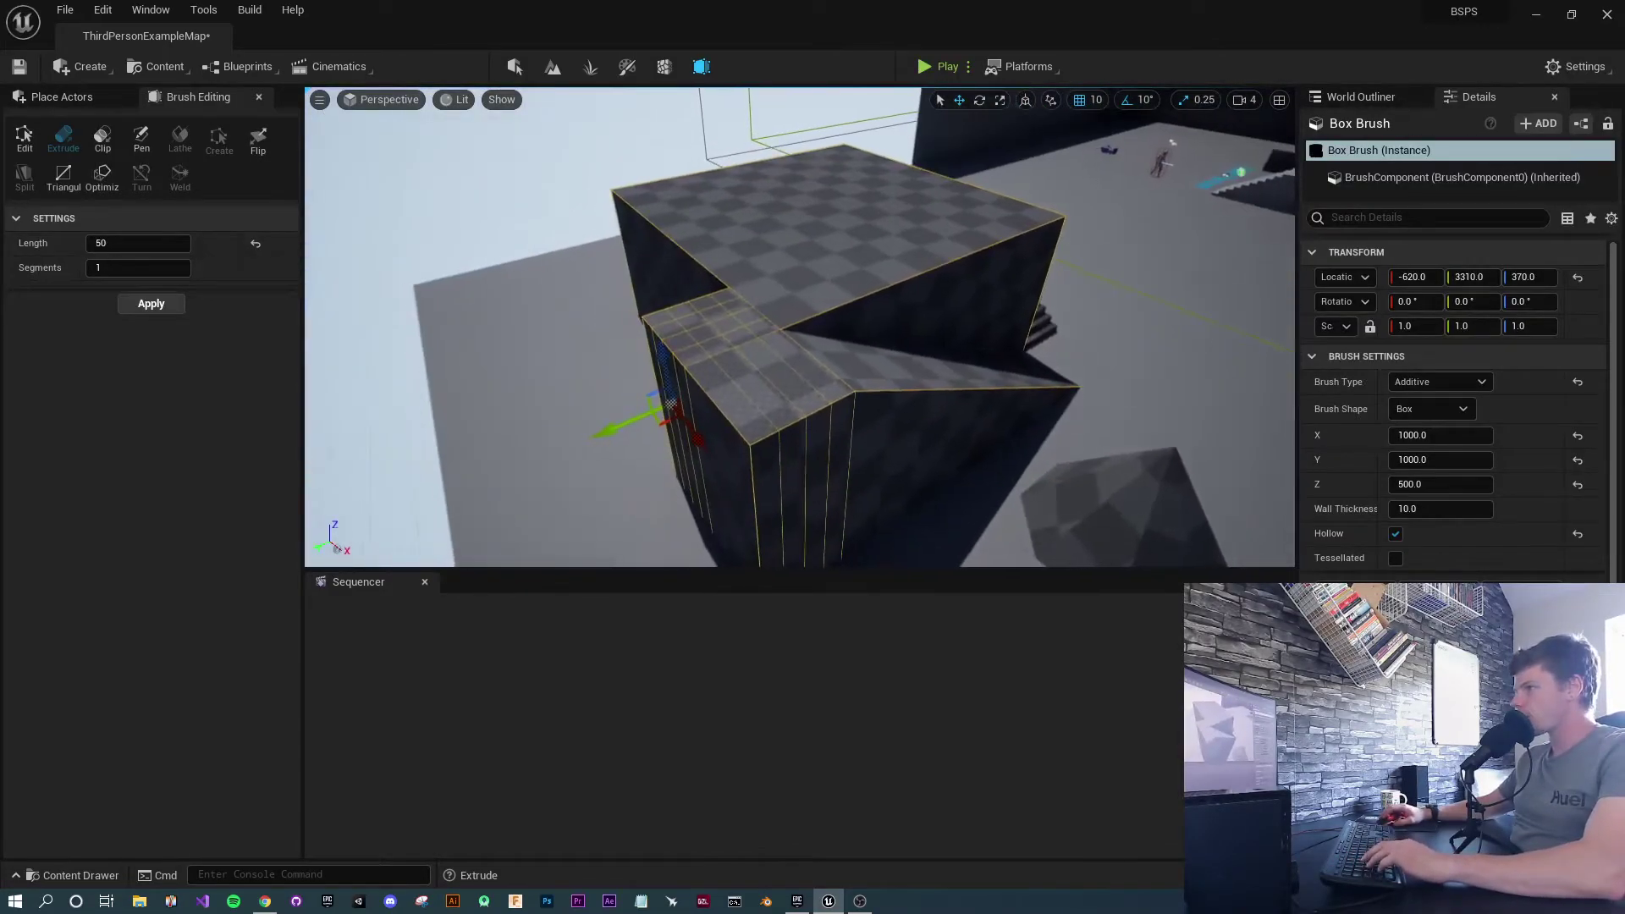
{"action": "key", "text": "d"}
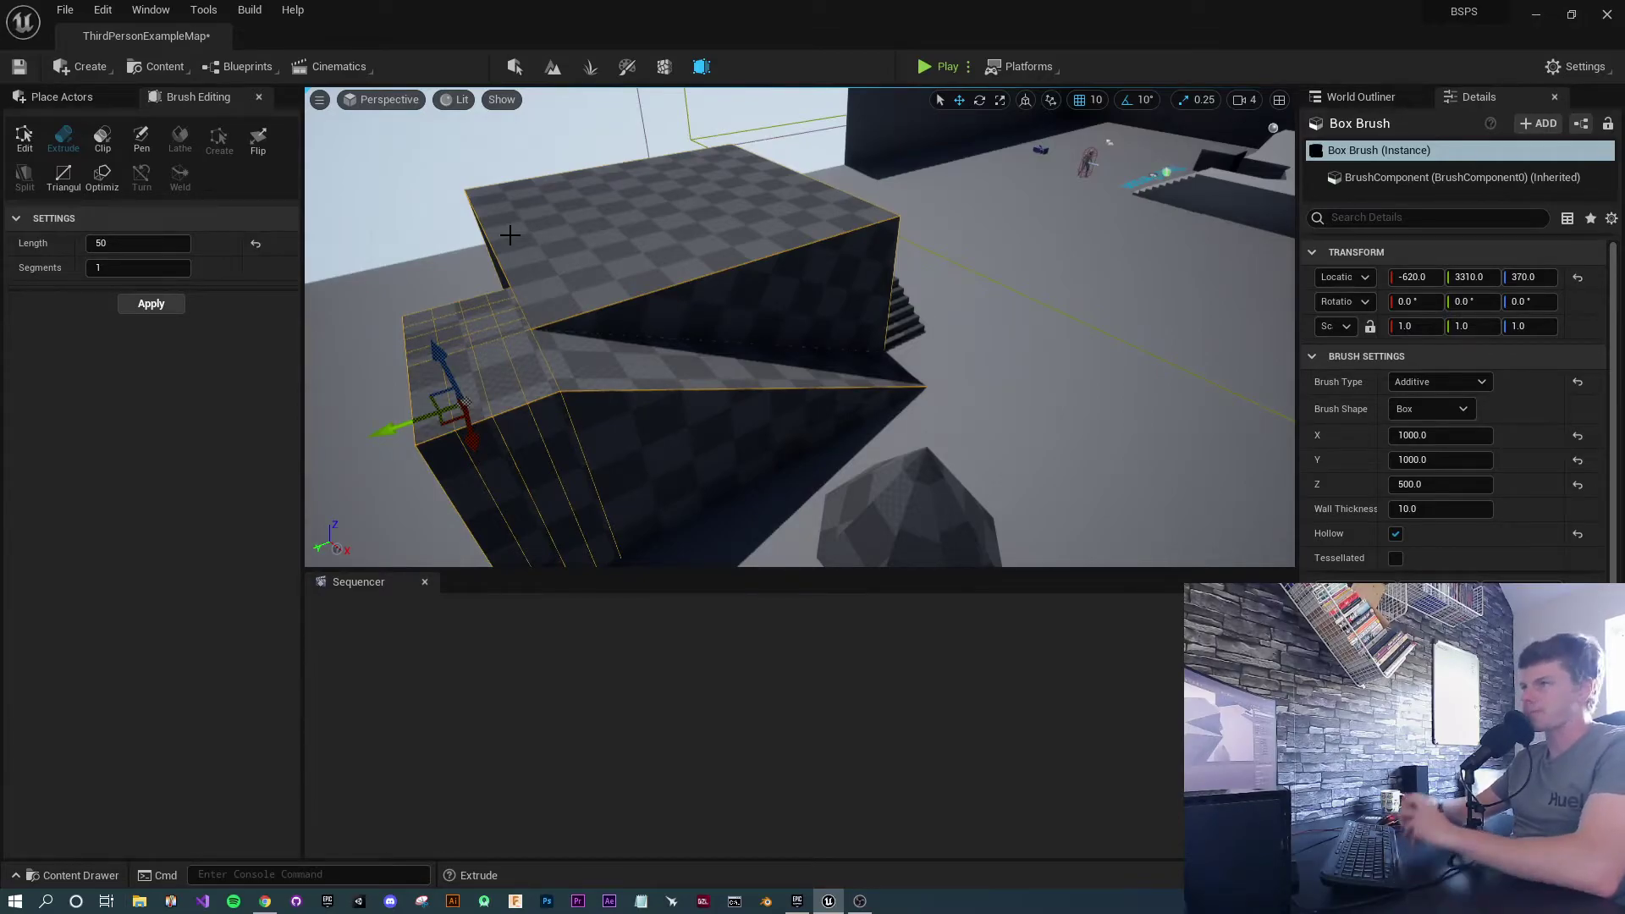
Select the box brush's top face, and select the narrow vertical strip faces on the cone side one after another, ending beside the wedge
{"action": "left_click", "coordinate": [634, 251]}
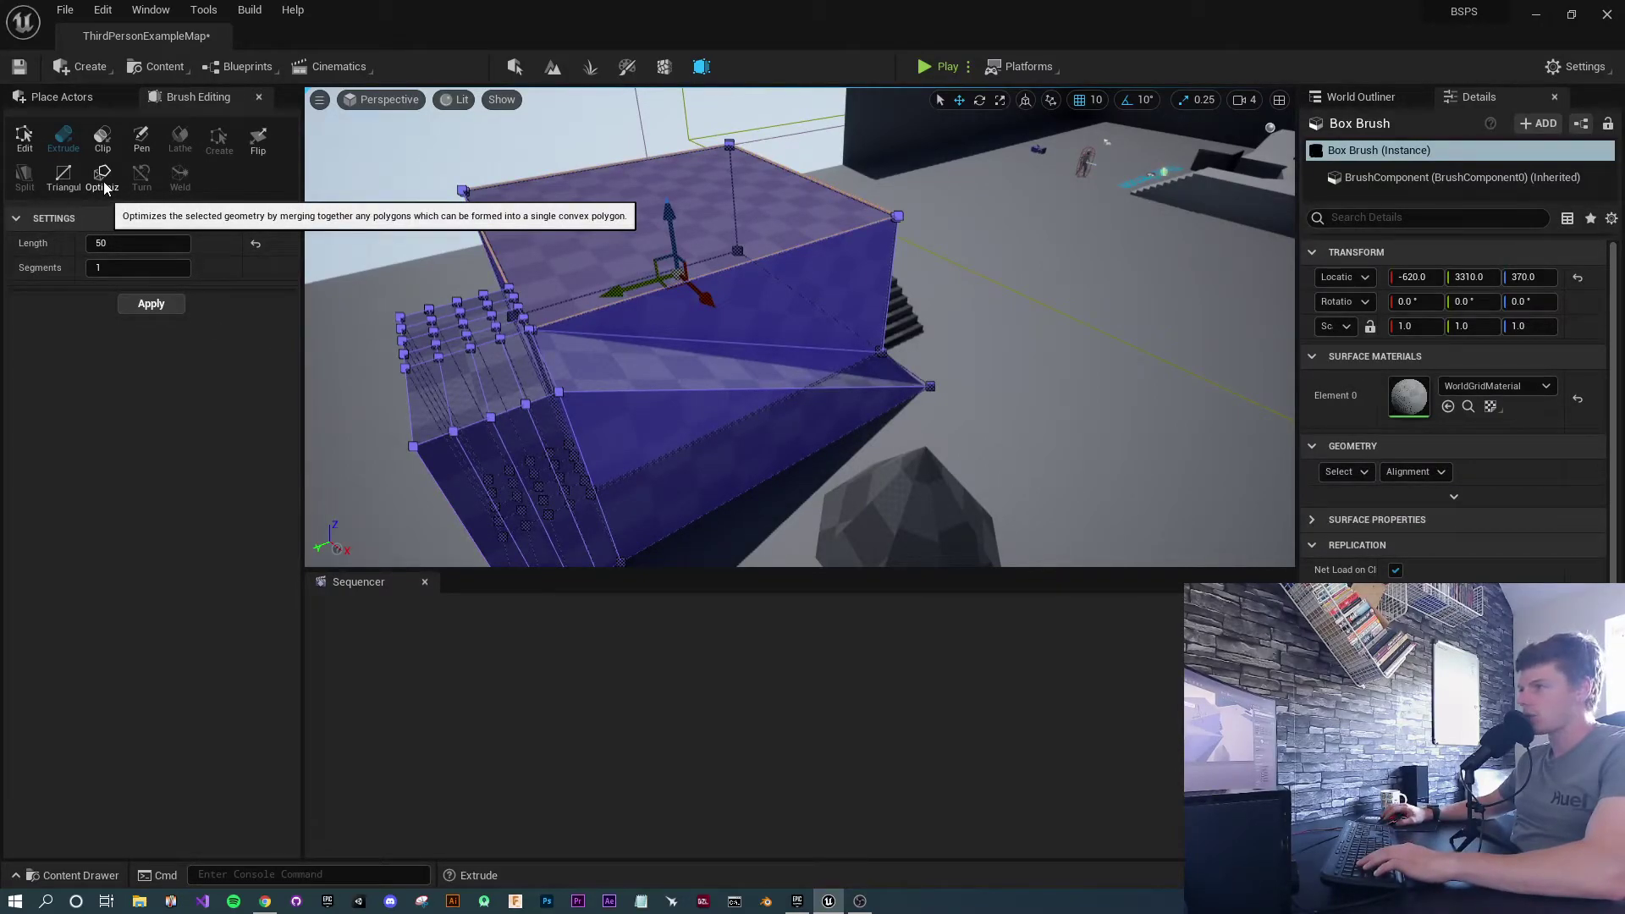
{"action": "key", "text": "s"}
{"action": "mouse_move", "coordinate": [429, 519]}
{"action": "right_mouse_down"}
{"action": "mouse_move", "coordinate": [482, 563]}
{"action": "mouse_move", "coordinate": [423, 465]}
{"action": "mouse_move", "coordinate": [423, 533]}
{"action": "mouse_move", "coordinate": [381, 474]}
{"action": "right_mouse_up"}
{"action": "key", "text": "w"}
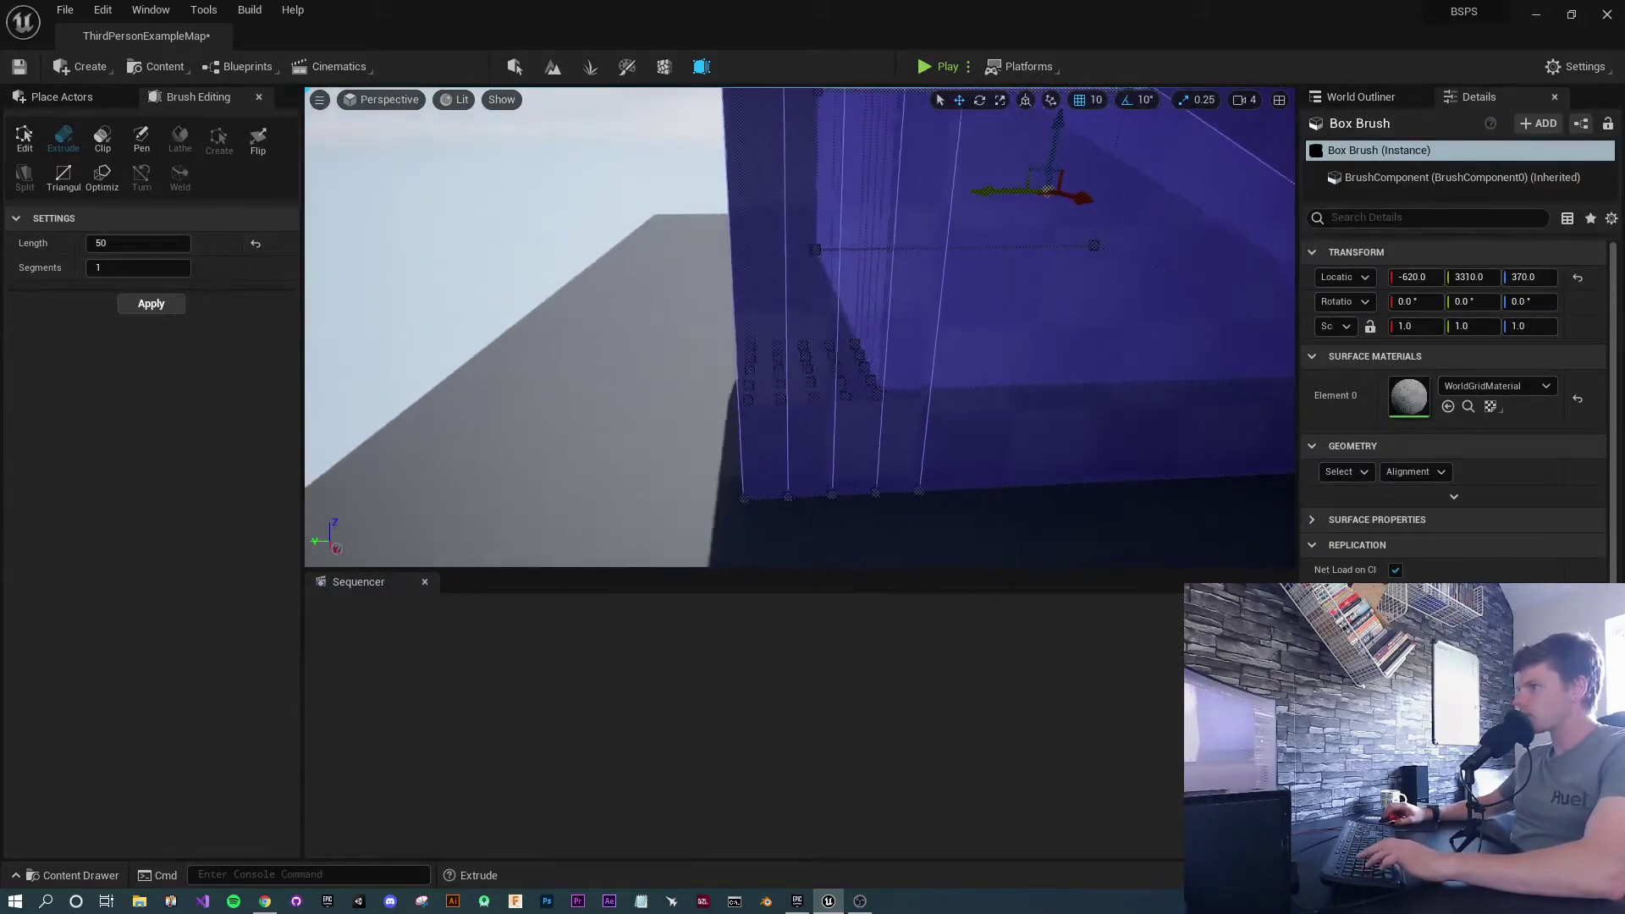
{"action": "right_click_drag", "start_coordinate": [430, 562], "coordinate": [599, 385]}
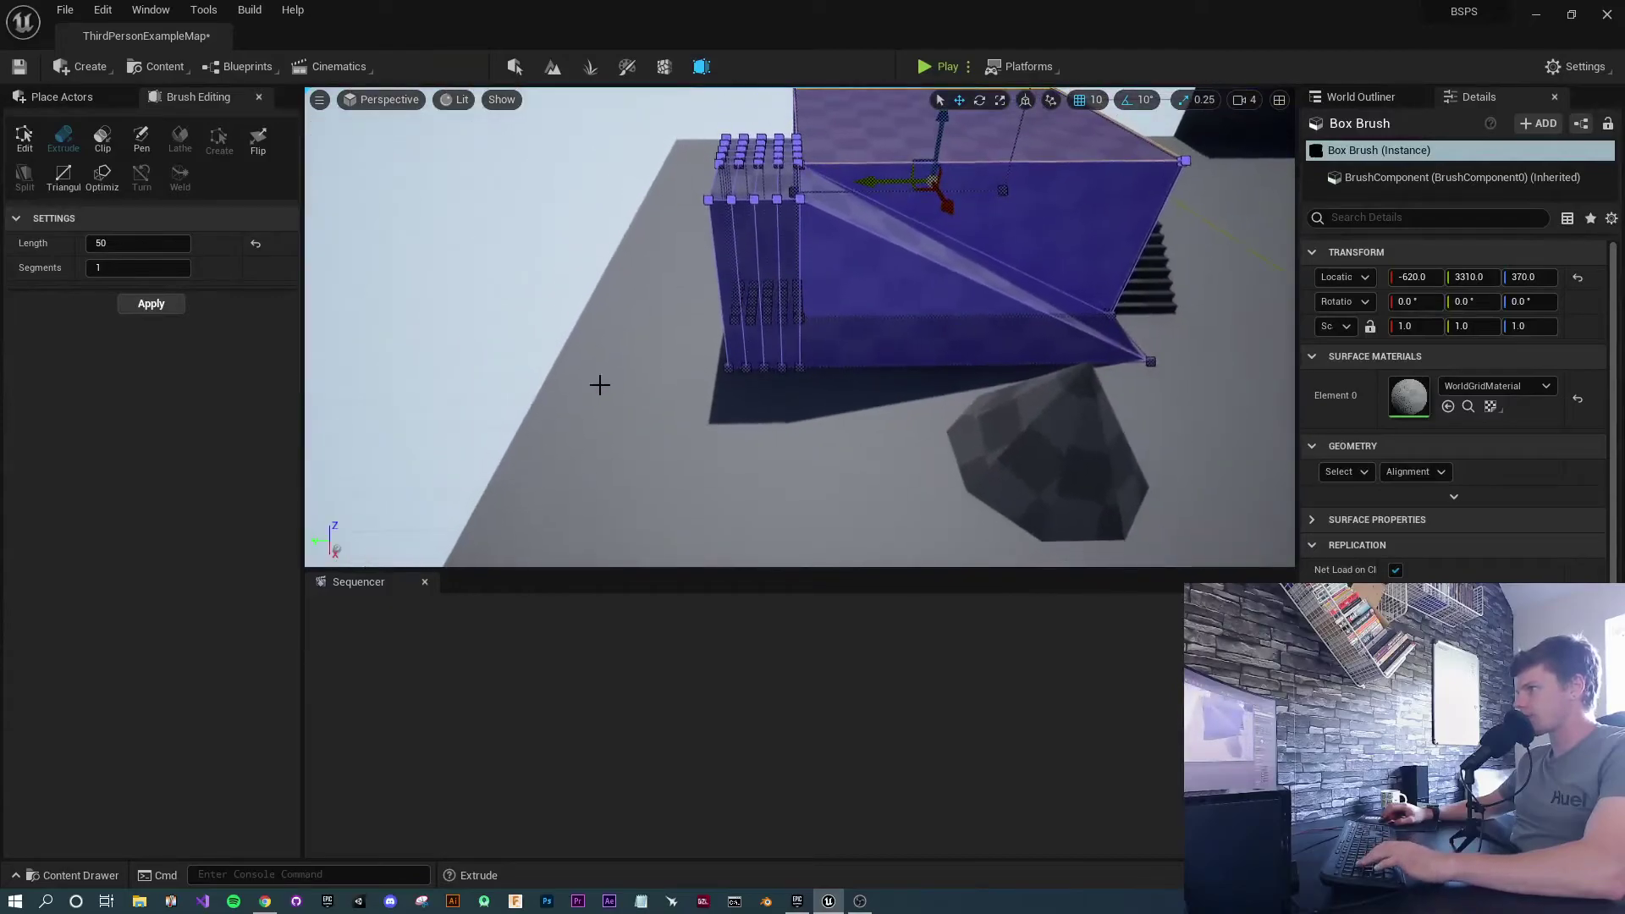
{"action": "left_click", "coordinate": [726, 264]}
{"action": "left_click", "coordinate": [745, 264]}
{"action": "left_click", "coordinate": [759, 265]}
{"action": "left_click", "coordinate": [768, 266]}
{"action": "left_click", "coordinate": [792, 268]}
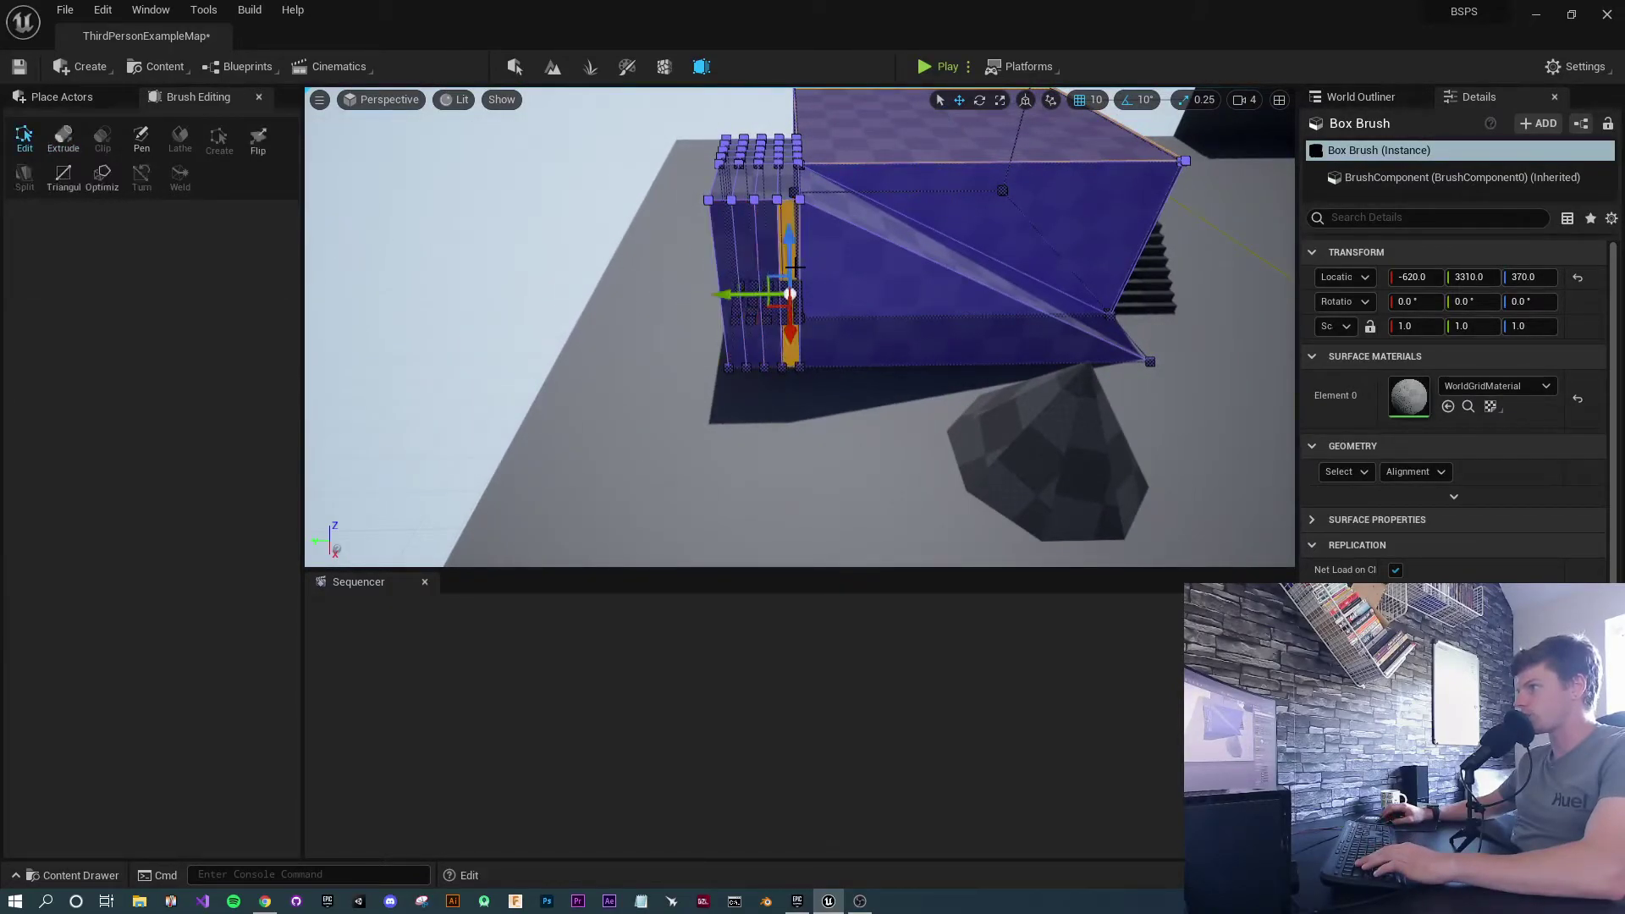
{"action": "right_click_drag", "start_coordinate": [795, 267], "coordinate": [781, 289]}
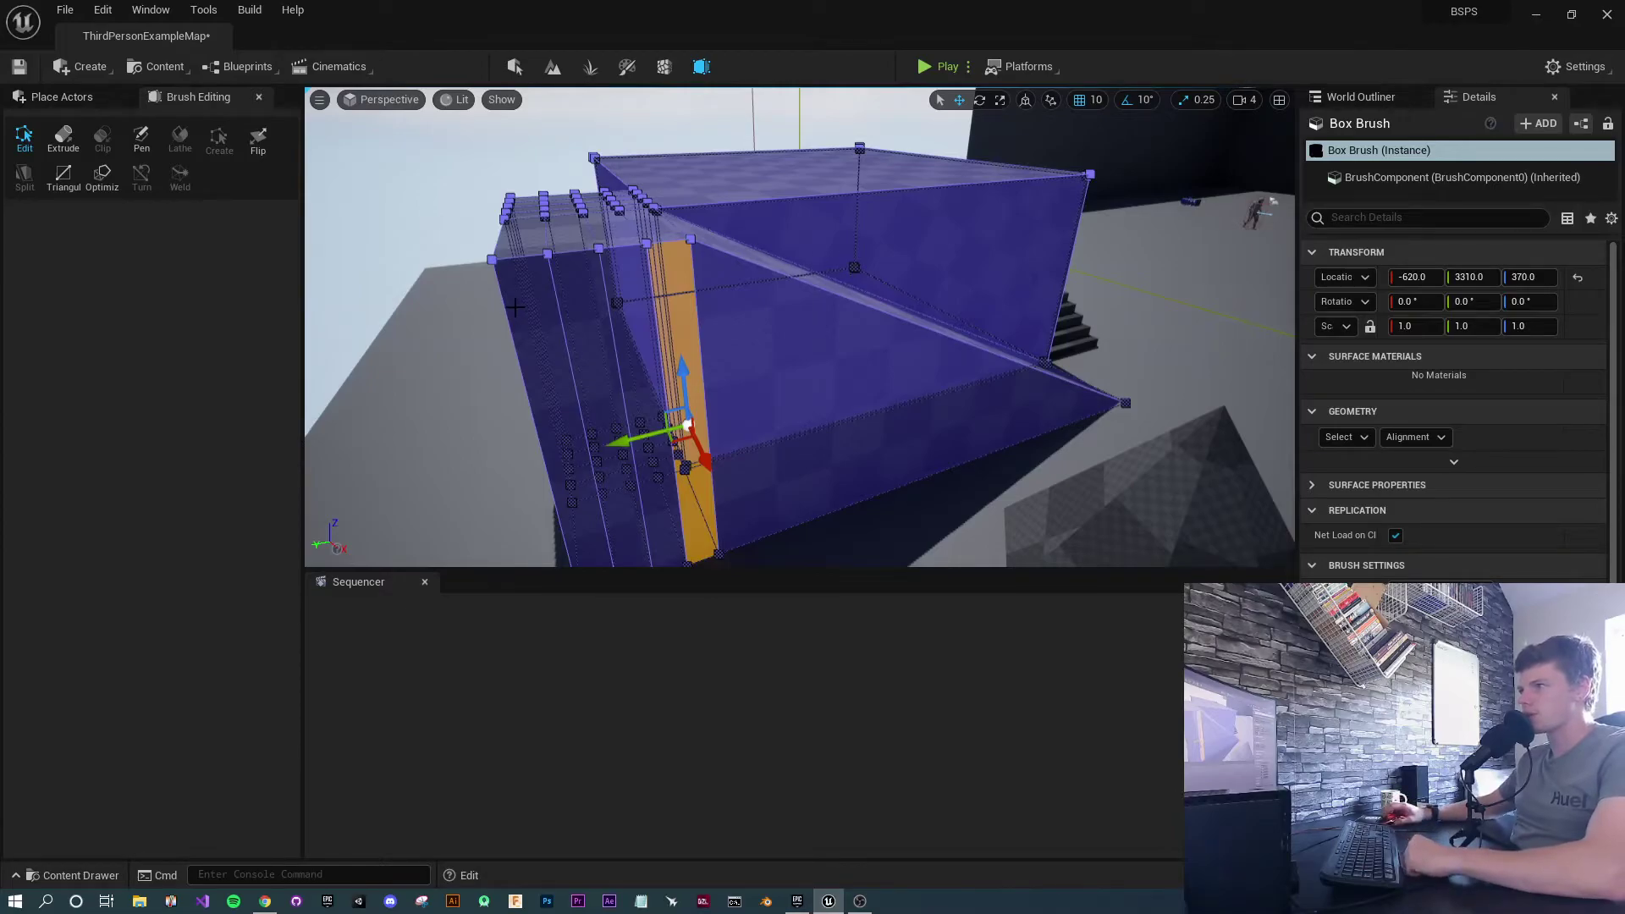
Select the narrow vertical strip faces on the box brush's cone side, first singly and finally all together
{"action": "left_click", "coordinate": [581, 280]}
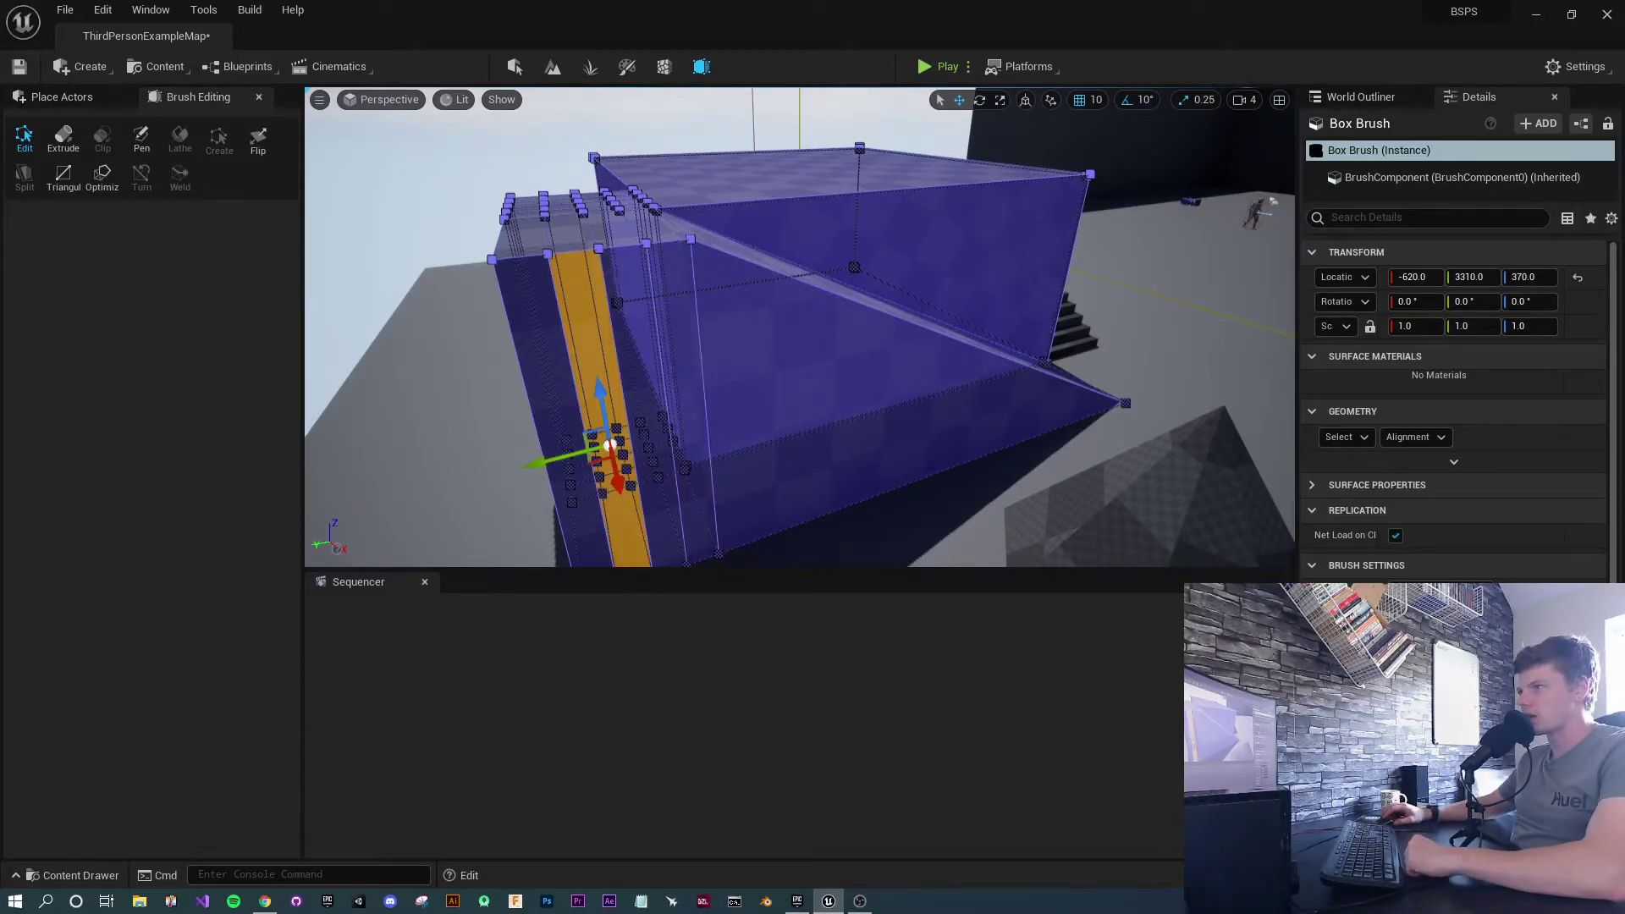
{"action": "left_click", "coordinate": [609, 285]}
{"action": "left_click", "coordinate": [605, 288]}
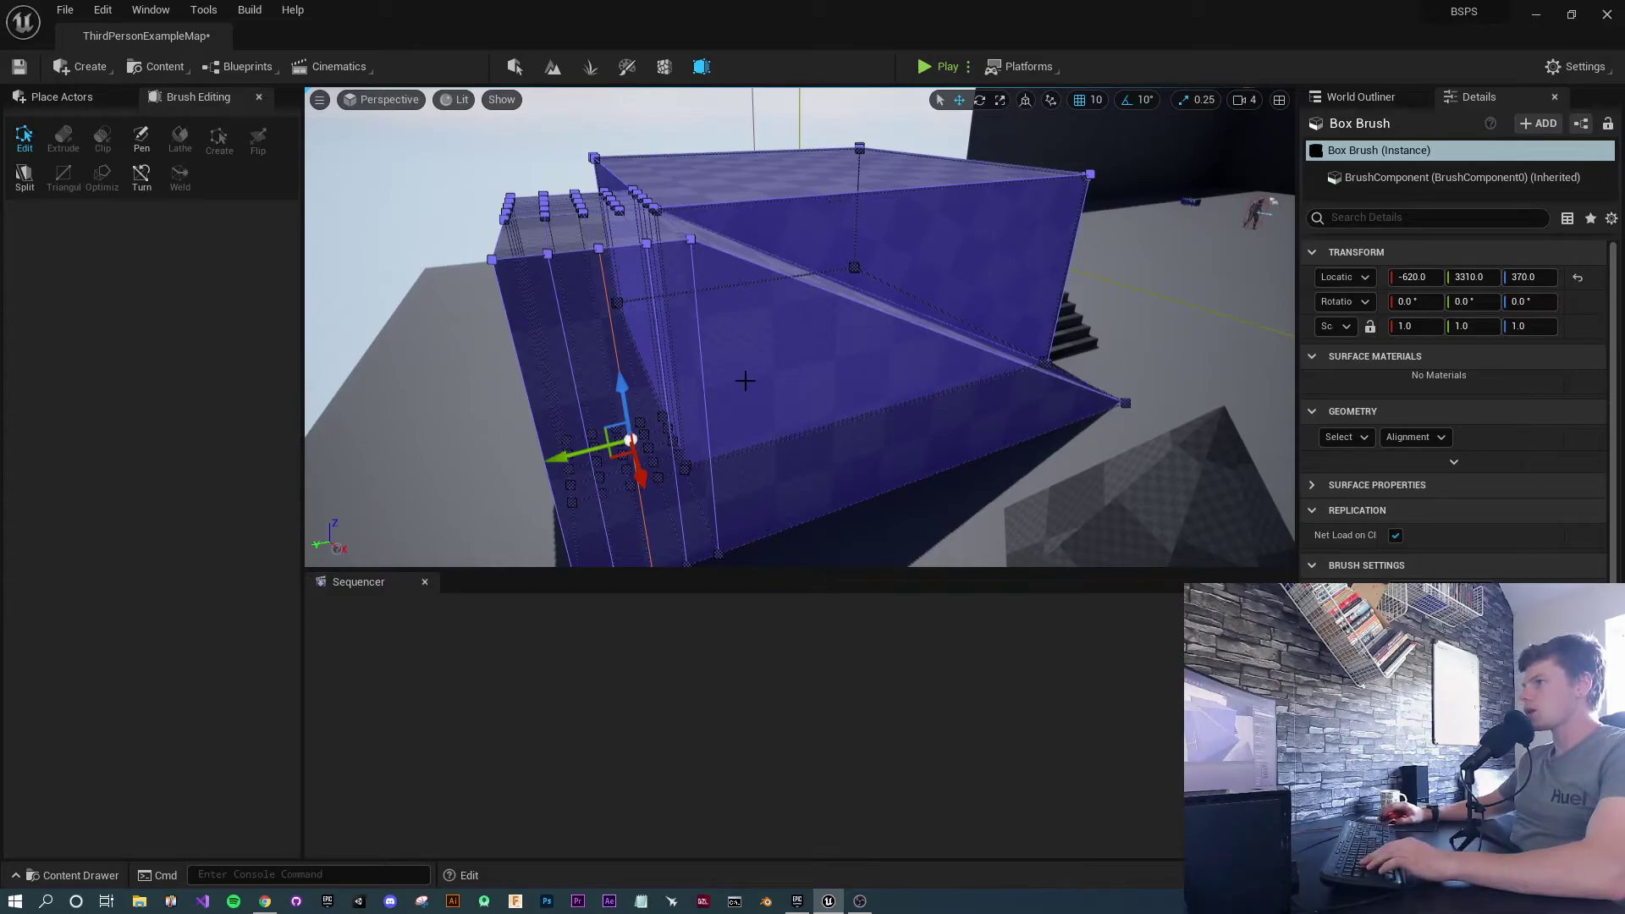
{"action": "left_click", "coordinate": [553, 360]}
{"action": "left_click", "coordinate": [595, 347], "text": "ctrl"}
{"action": "left_click", "coordinate": [639, 351], "text": "ctrl"}
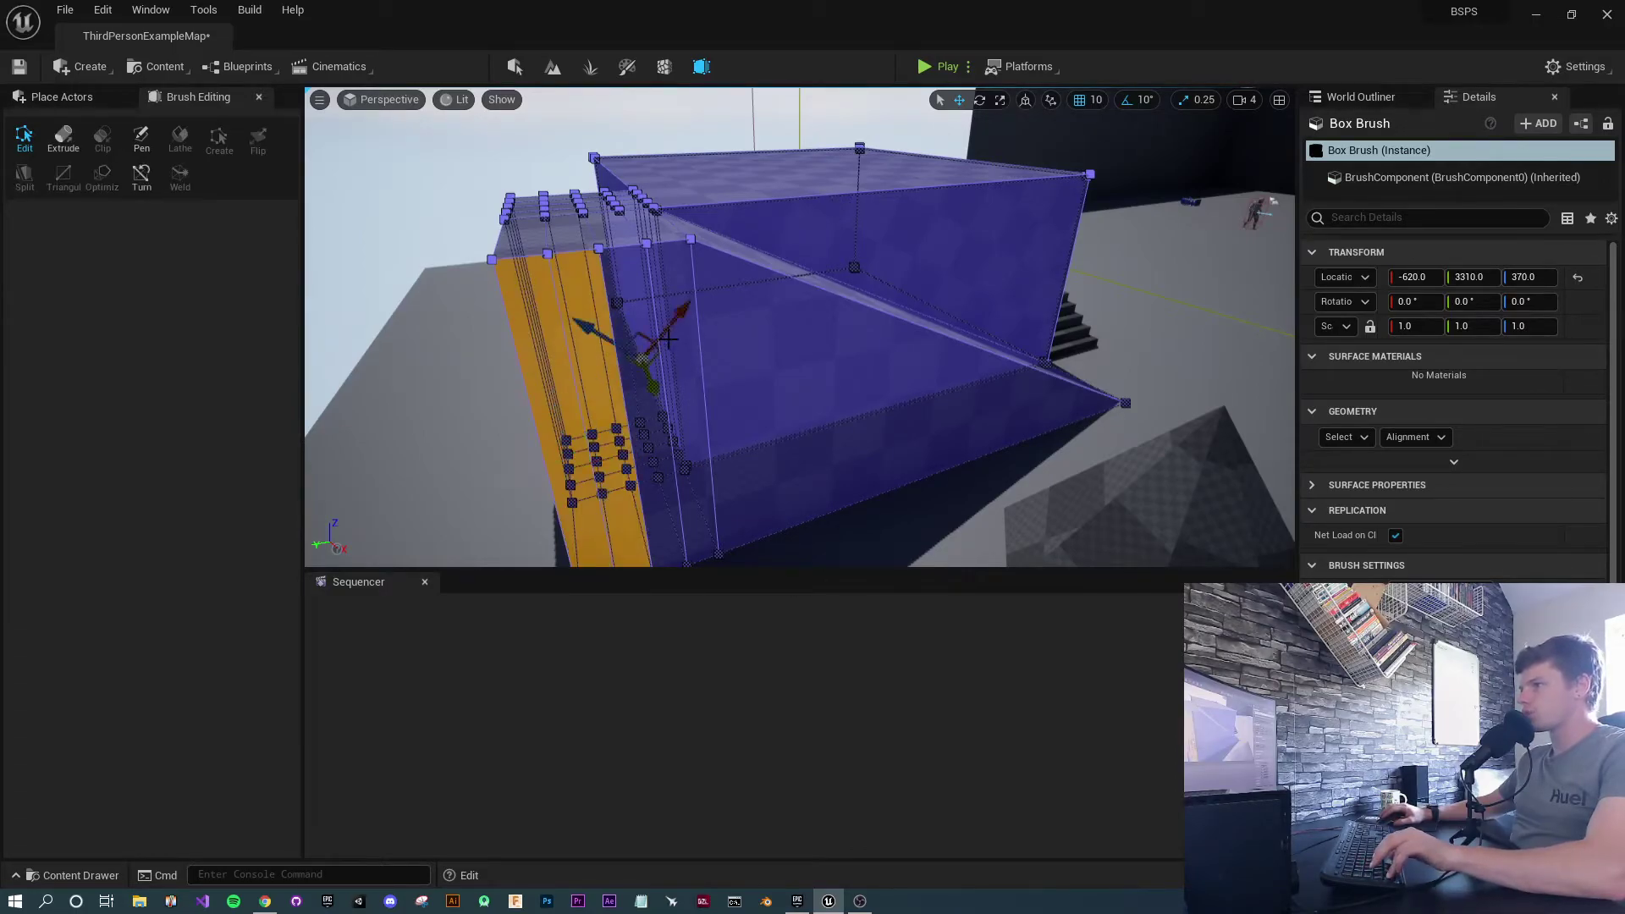
{"action": "left_click", "coordinate": [677, 356], "text": "ctrl"}
{"action": "left_click", "coordinate": [647, 394]}
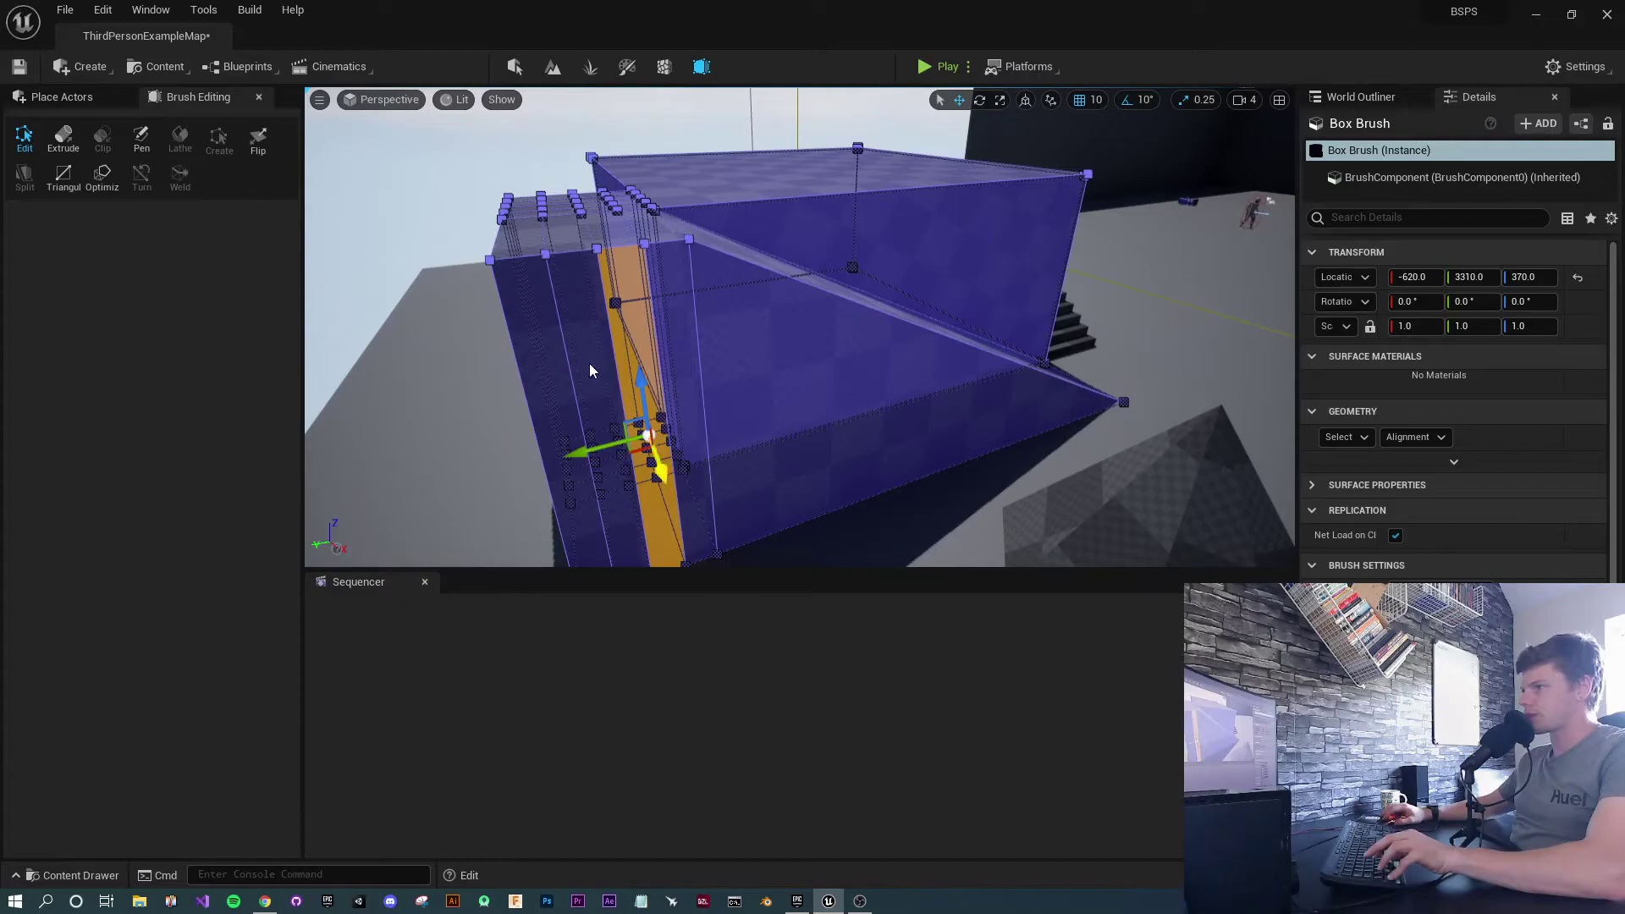
{"action": "left_click", "coordinate": [593, 366], "text": "ctrl"}
{"action": "left_click", "coordinate": [669, 345], "text": "ctrl"}
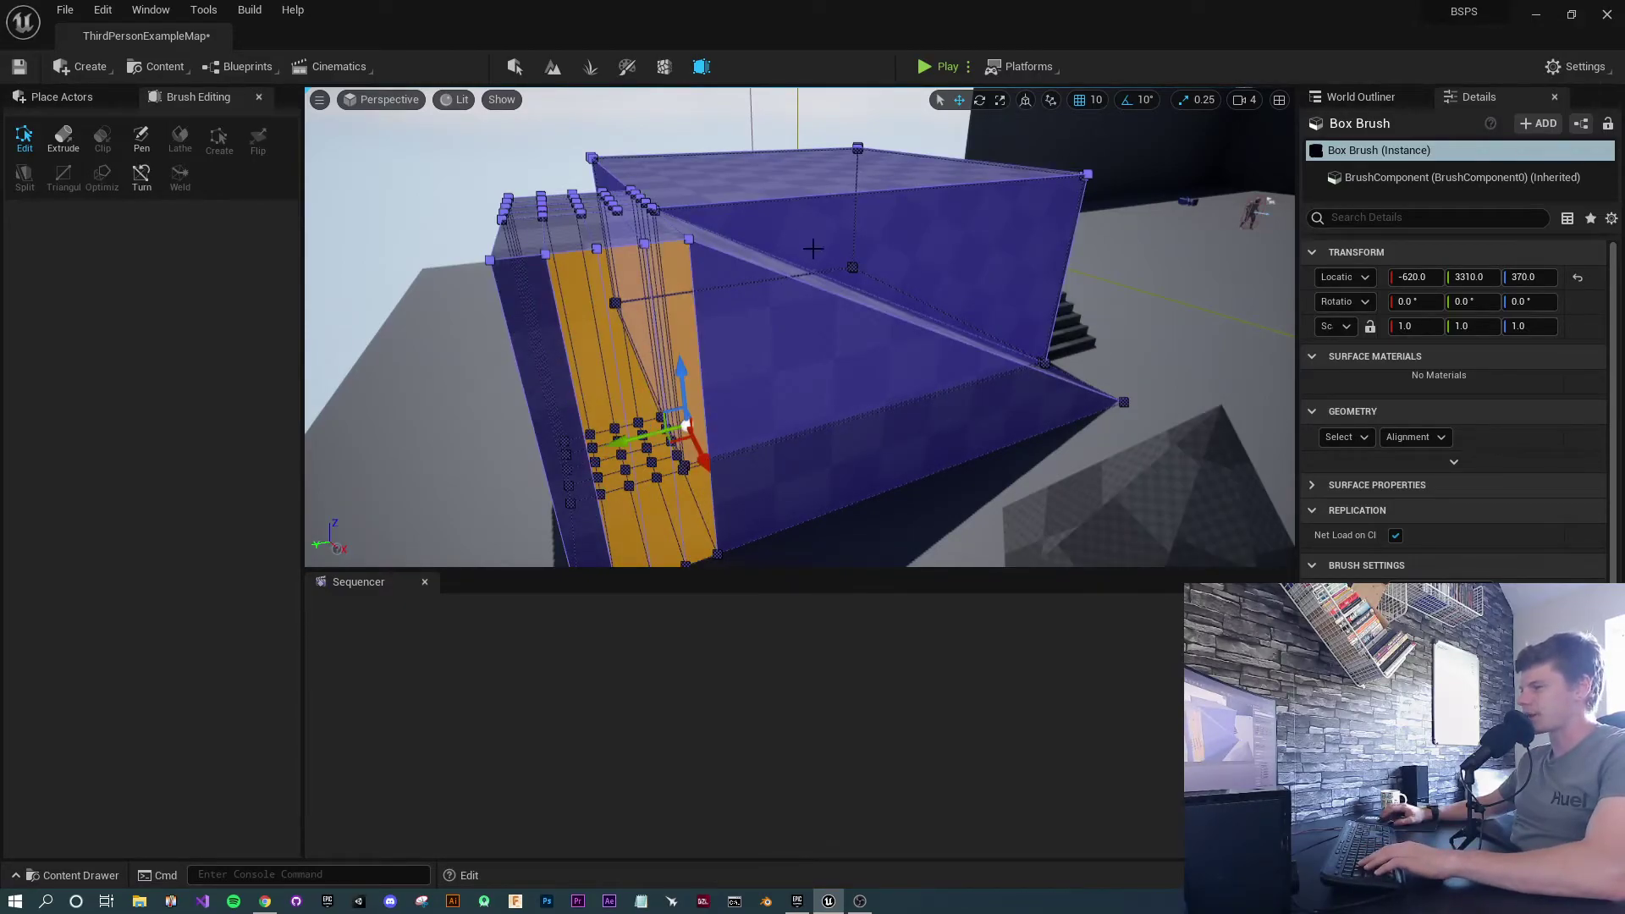
{"action": "left_click", "coordinate": [543, 322], "text": "ctrl"}
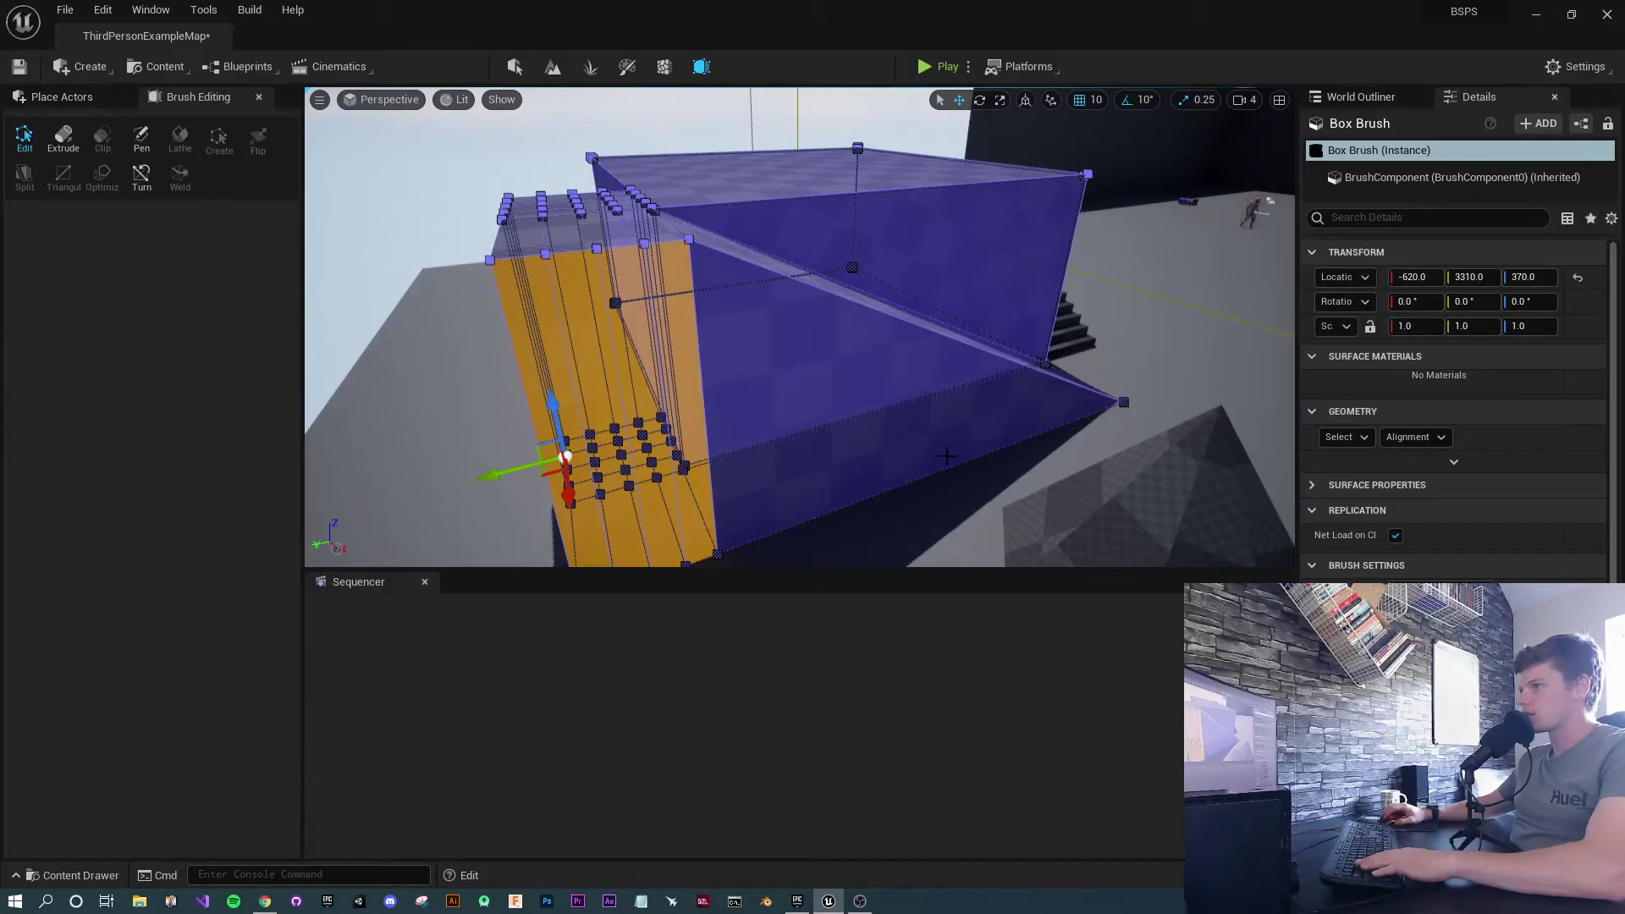
Select and deselect the box brush's wall behind the wedge, and optimize the whole brush with no face selected
{"action": "left_click", "coordinate": [866, 264]}
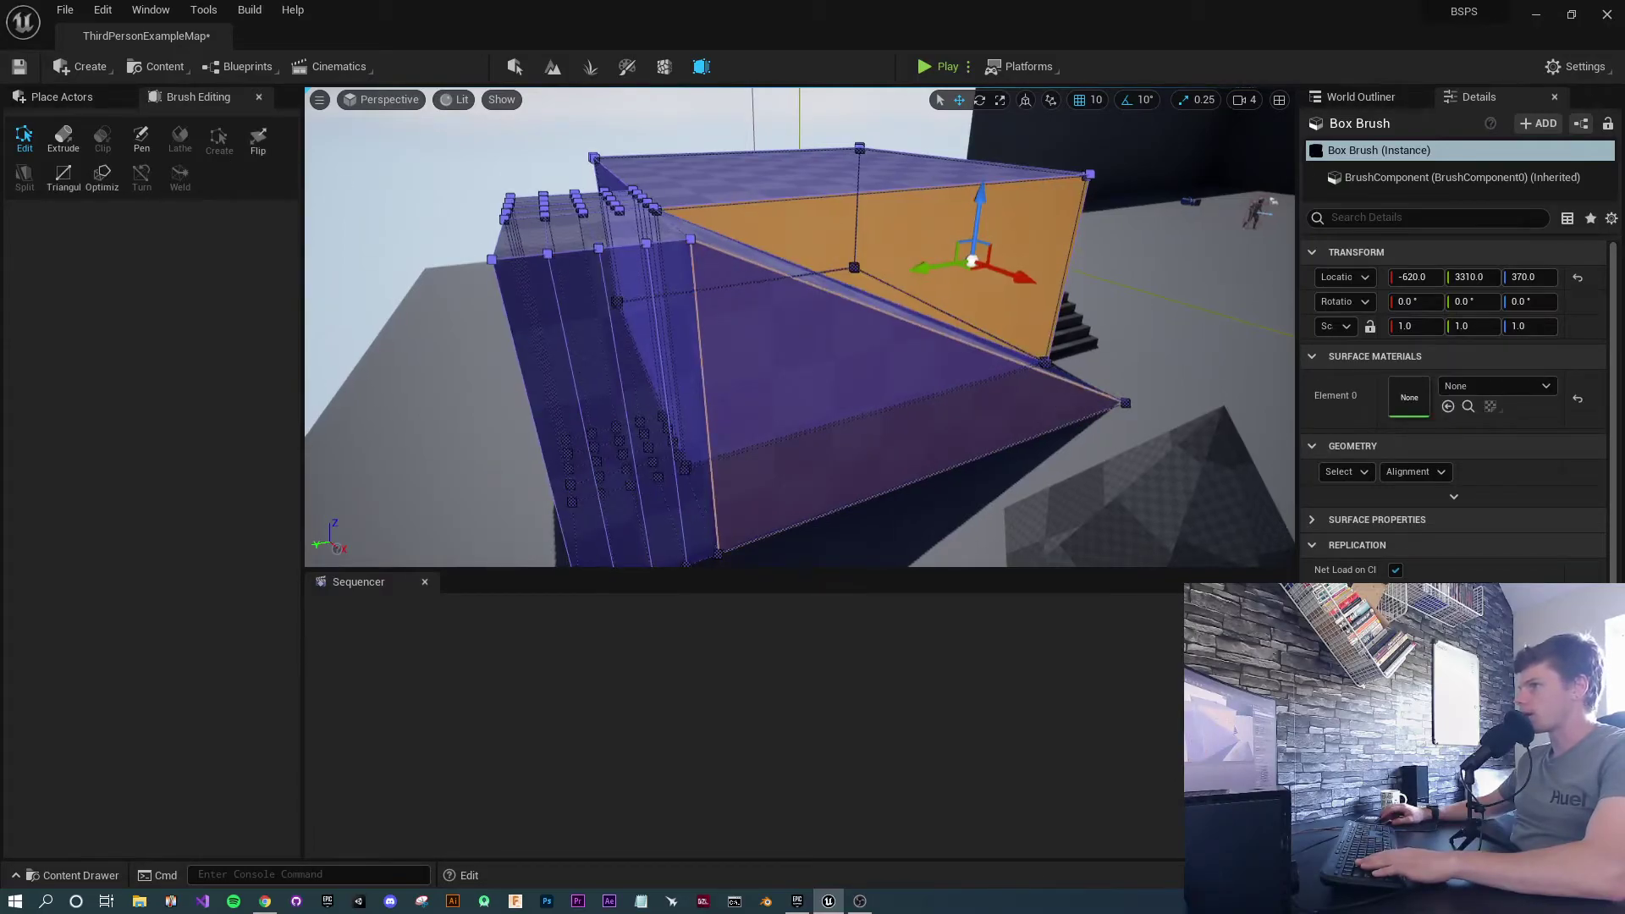
{"action": "left_click", "coordinate": [877, 249]}
{"action": "left_click", "coordinate": [876, 247]}
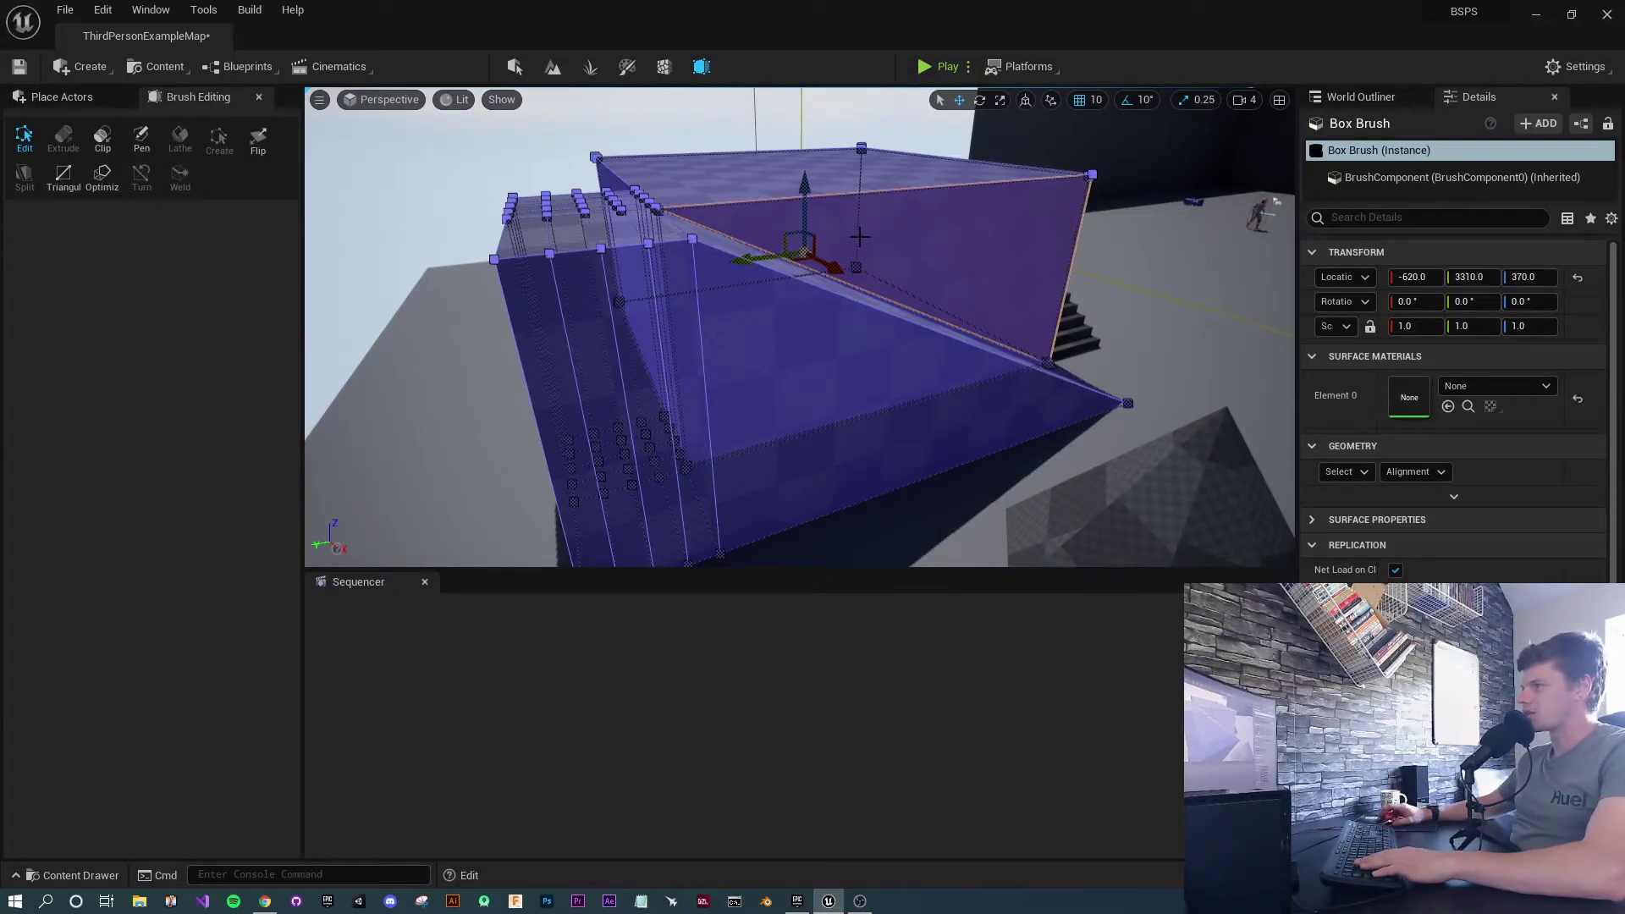
{"action": "left_click", "coordinate": [910, 252]}
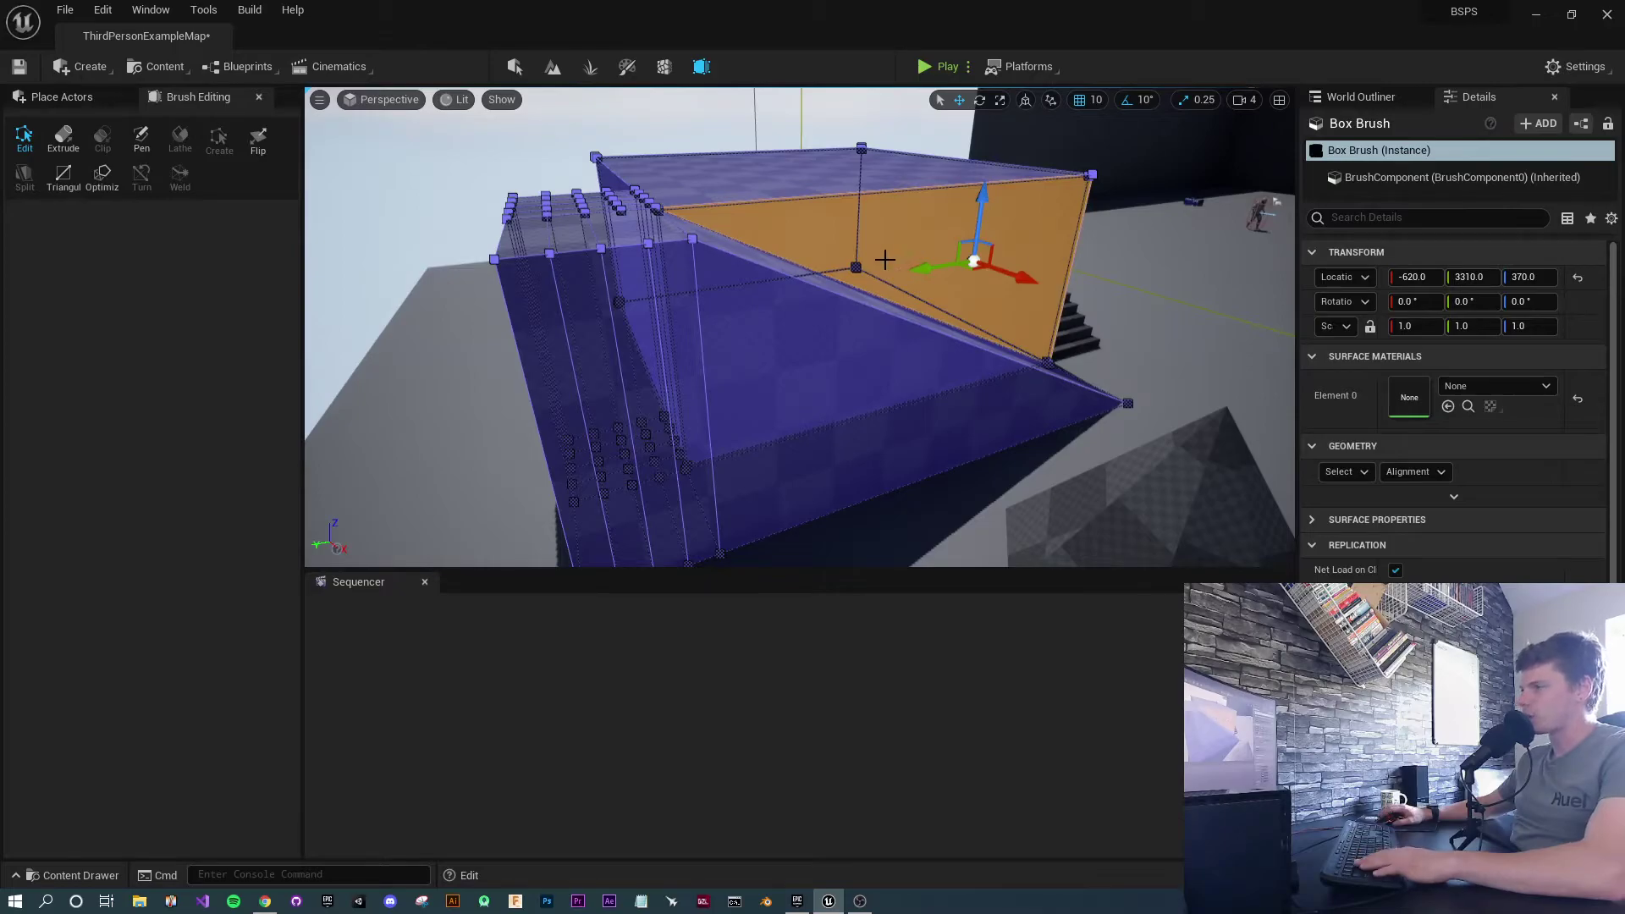
{"action": "left_click", "coordinate": [1117, 292]}
{"action": "left_click", "coordinate": [936, 247]}
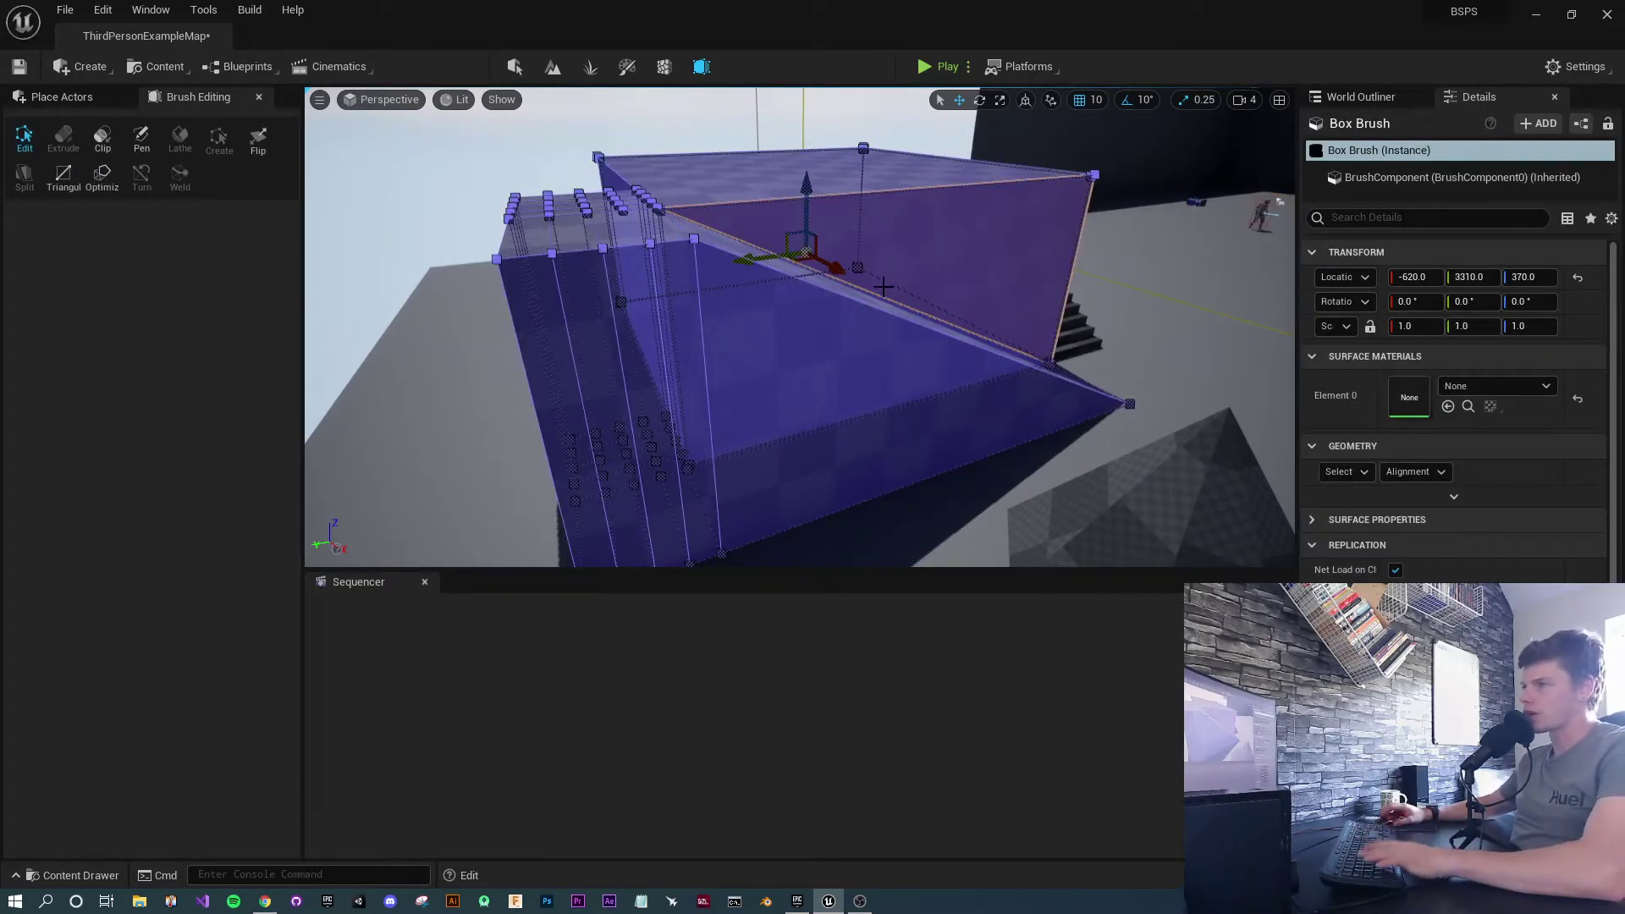
{"action": "left_click", "coordinate": [102, 181]}
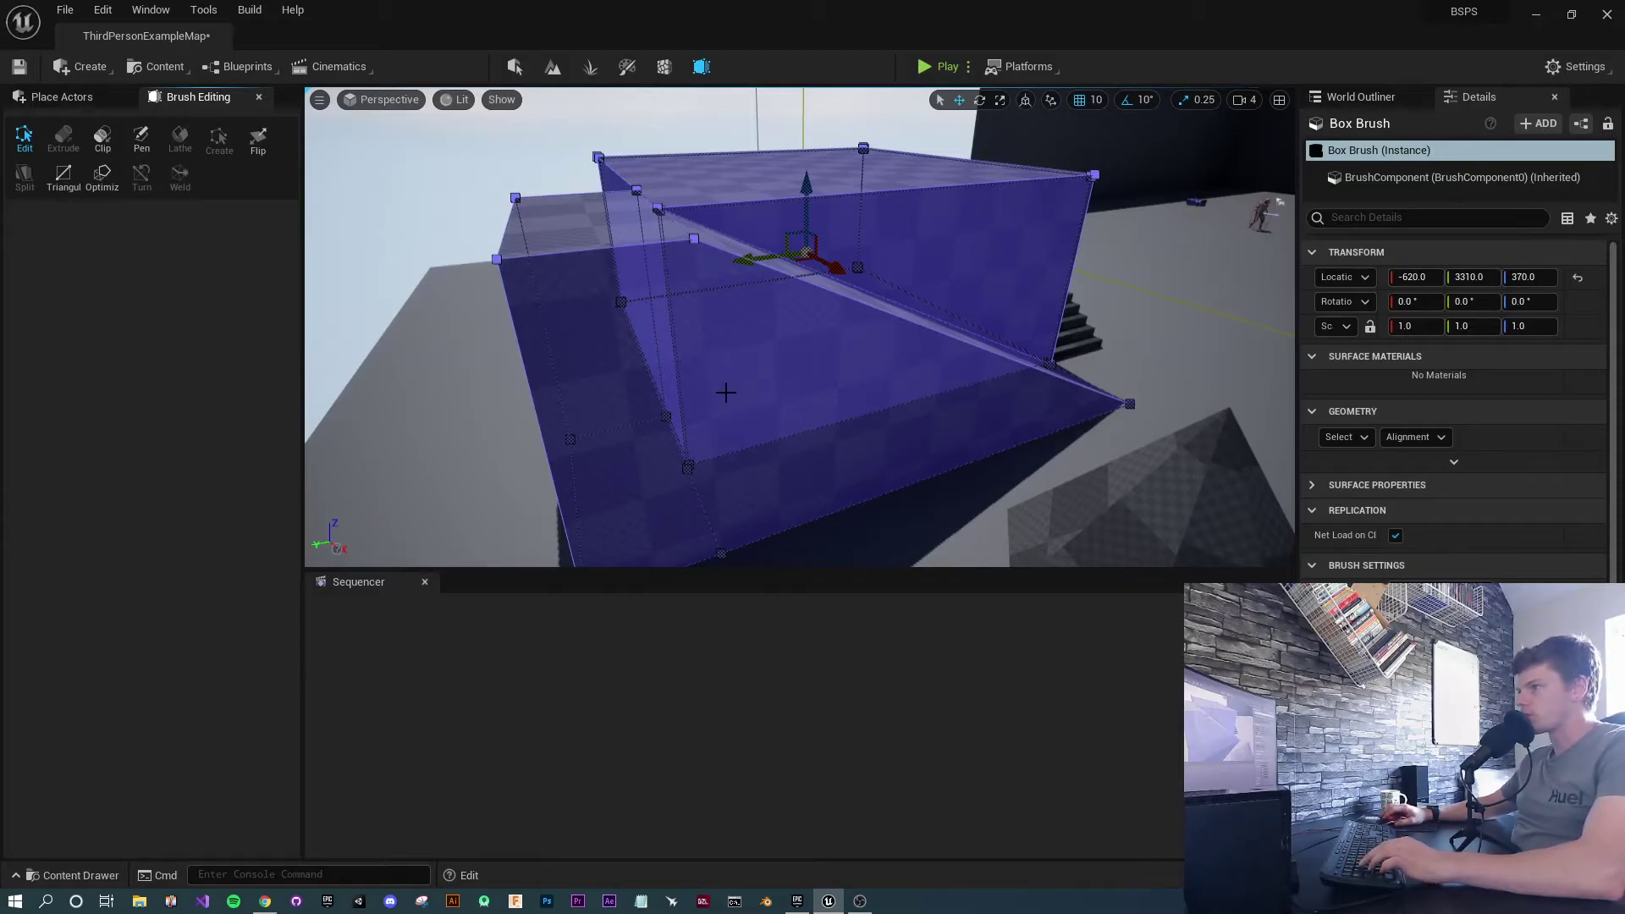
Select the merged cone-side face of the box brush and examine the optimized geometry from several sides
{"action": "left_click", "coordinate": [623, 375]}
{"action": "right_click_drag", "start_coordinate": [611, 391], "coordinate": [608, 391]}
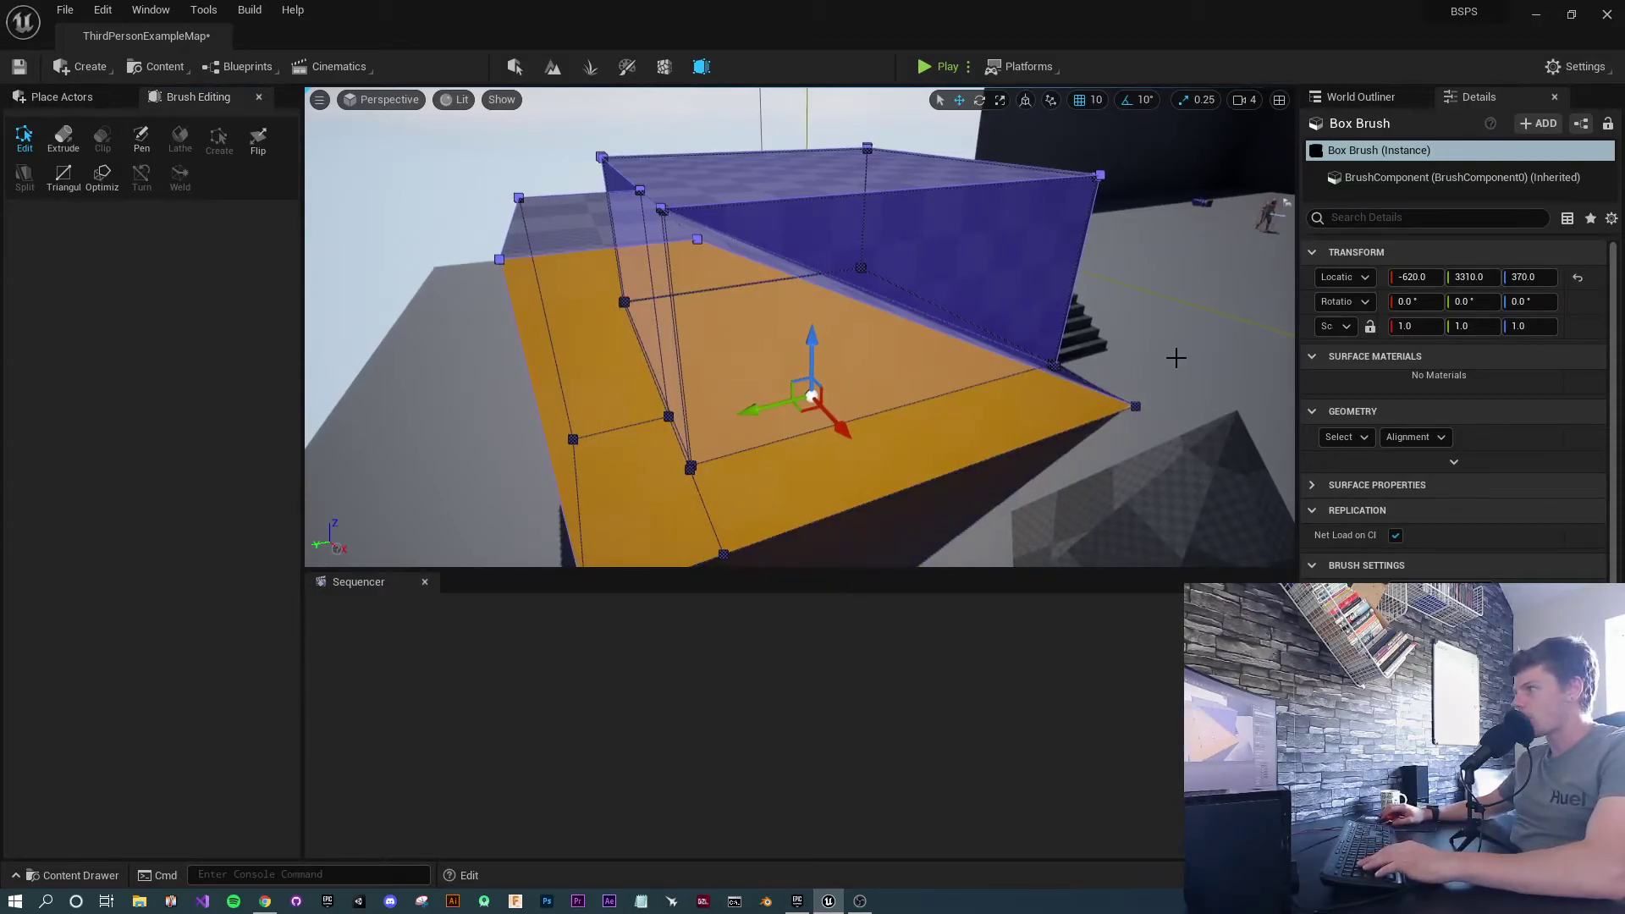
{"action": "left_click", "coordinate": [1176, 358]}
{"action": "left_click", "coordinate": [826, 369]}
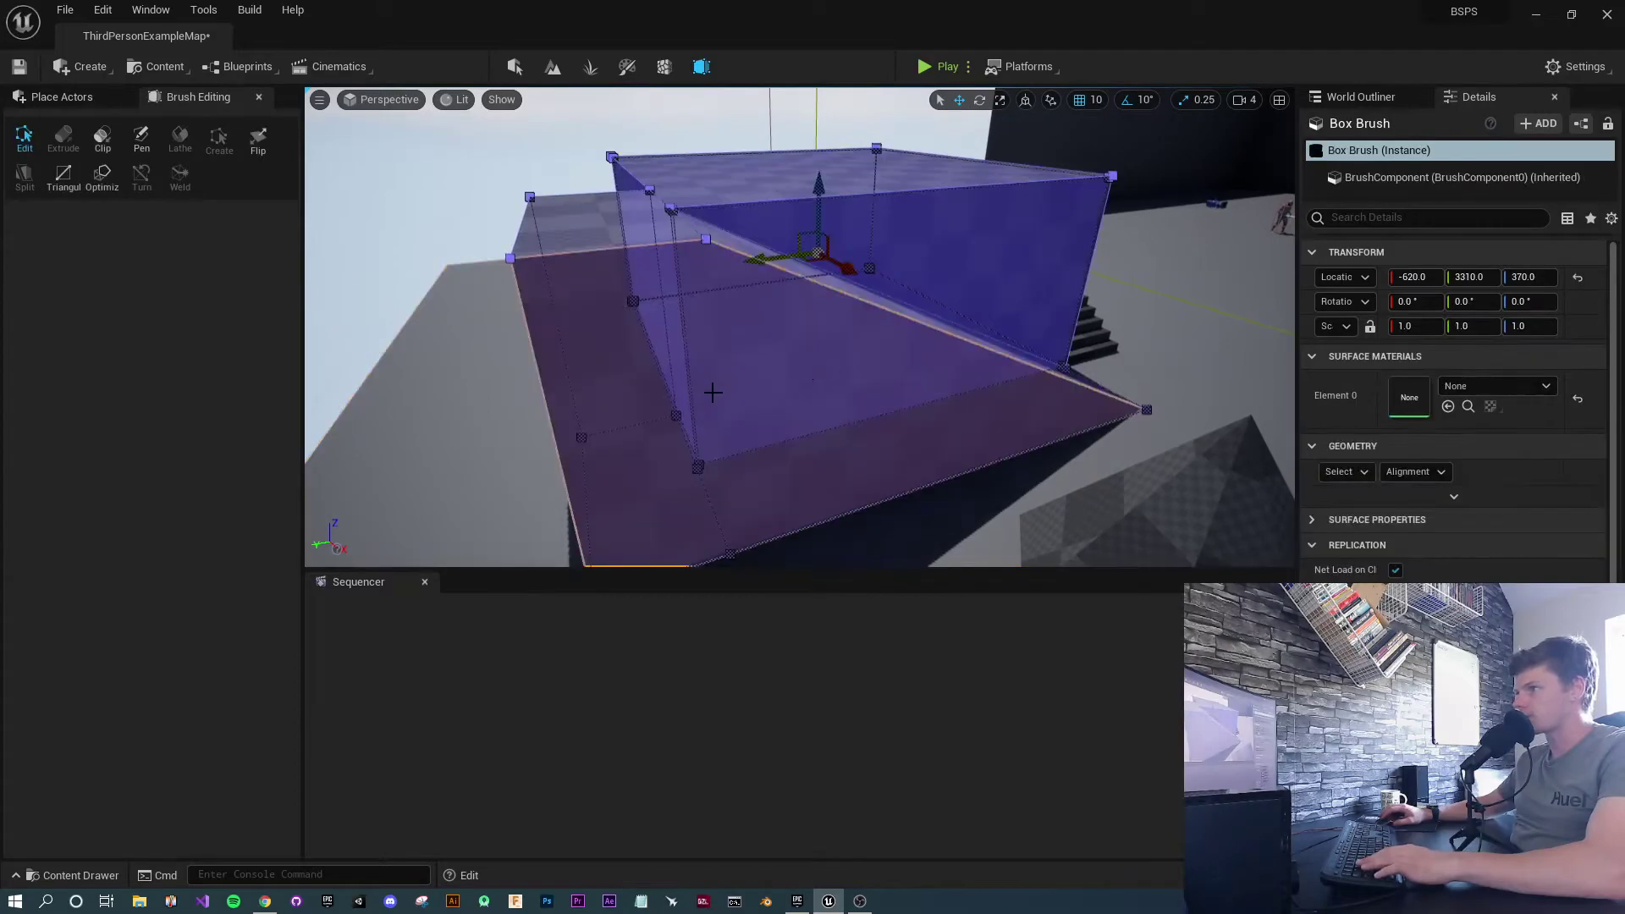
{"action": "left_click", "coordinate": [696, 354]}
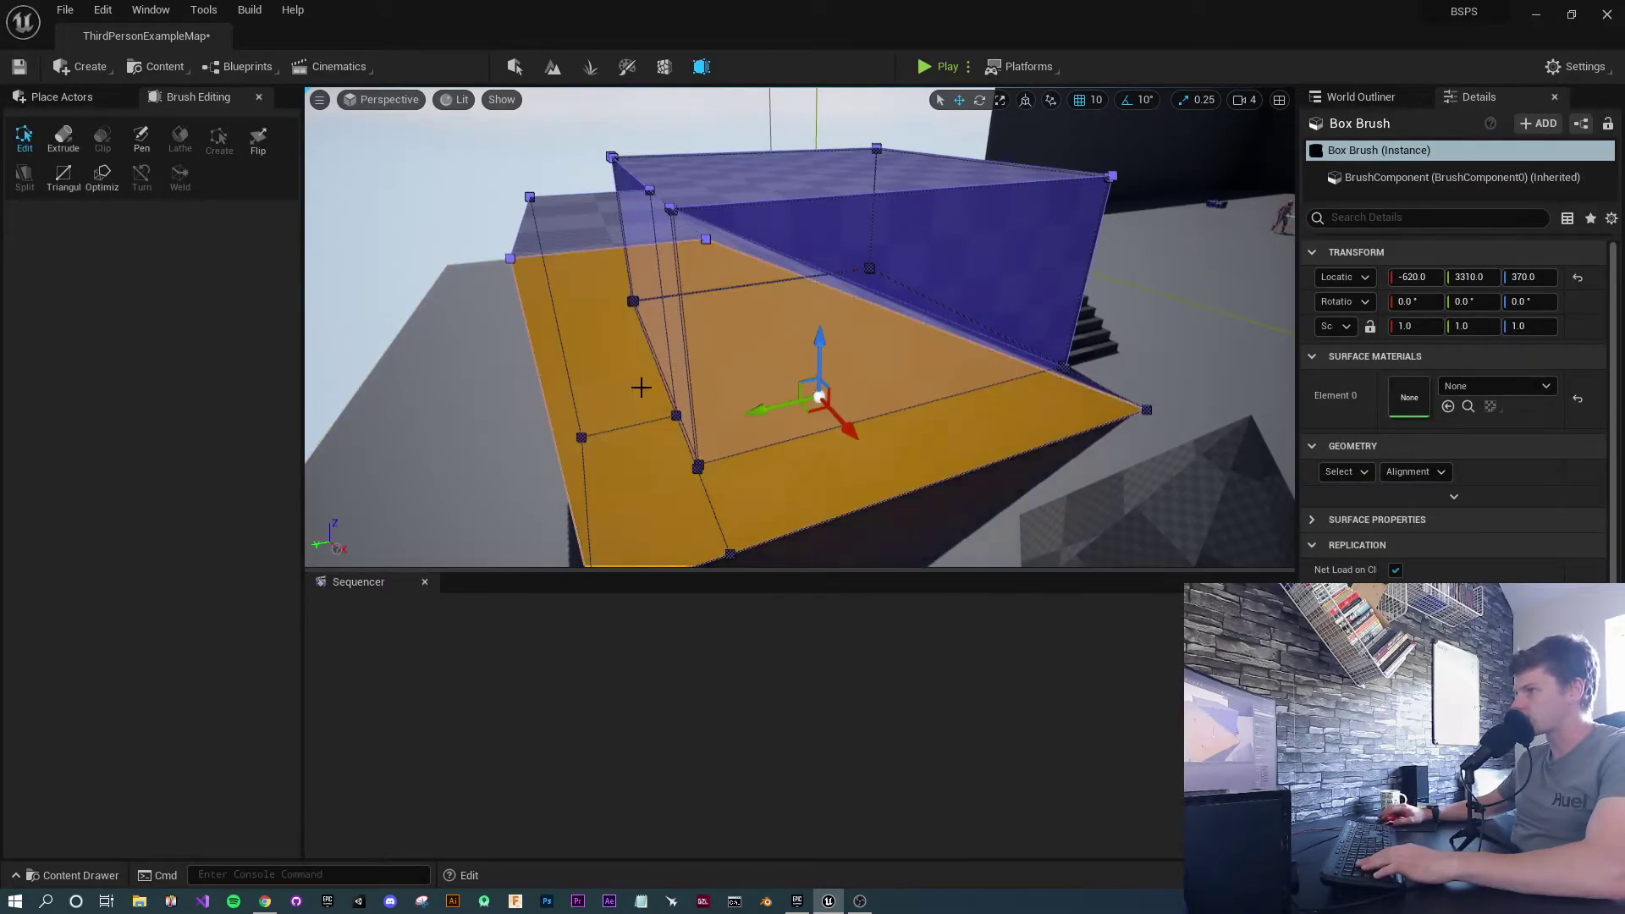
{"action": "right_click_drag", "start_coordinate": [638, 389], "coordinate": [855, 423]}
{"action": "mouse_move", "coordinate": [762, 321]}
{"action": "right_mouse_down"}
{"action": "mouse_move", "coordinate": [737, 313]}
{"action": "mouse_move", "coordinate": [696, 357]}
{"action": "mouse_move", "coordinate": [838, 356]}
{"action": "mouse_move", "coordinate": [677, 313]}
{"action": "mouse_move", "coordinate": [609, 245]}
{"action": "mouse_move", "coordinate": [576, 338]}
{"action": "mouse_move", "coordinate": [499, 334]}
{"action": "mouse_move", "coordinate": [521, 334]}
{"action": "right_mouse_up"}
{"action": "left_click", "coordinate": [739, 318]}
{"action": "left_click", "coordinate": [703, 356]}
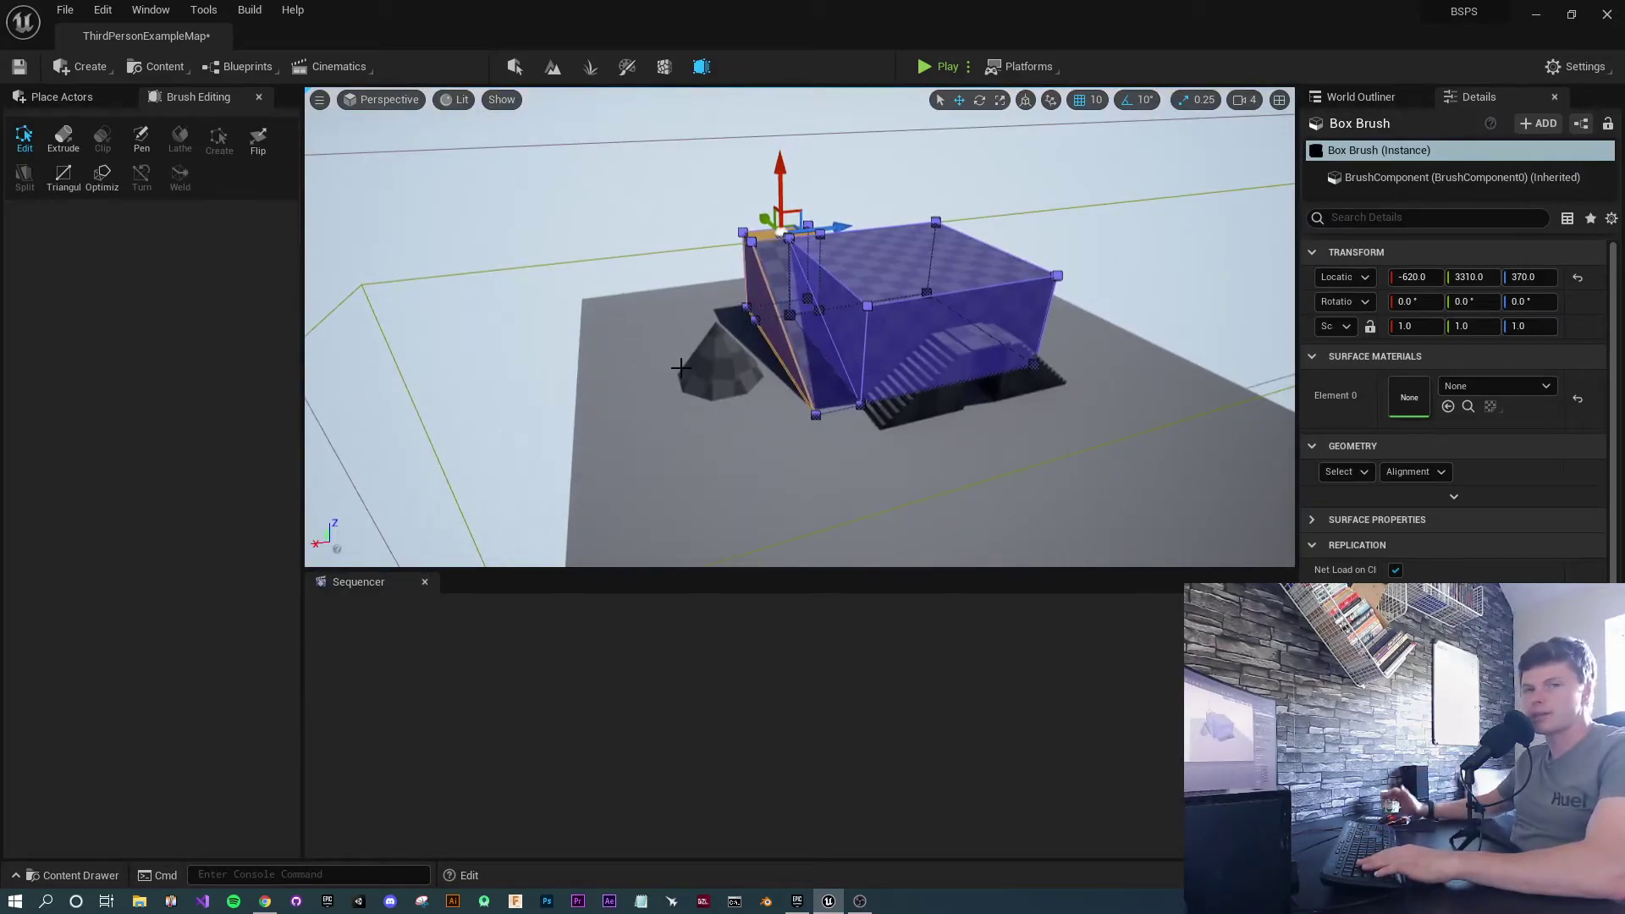
{"action": "mouse_move", "coordinate": [681, 368]}
{"action": "right_mouse_down"}
{"action": "mouse_move", "coordinate": [694, 499]}
{"action": "mouse_move", "coordinate": [694, 355]}
{"action": "mouse_move", "coordinate": [762, 356]}
{"action": "mouse_move", "coordinate": [643, 373]}
{"action": "mouse_move", "coordinate": [635, 313]}
{"action": "mouse_move", "coordinate": [711, 314]}
{"action": "mouse_move", "coordinate": [618, 326]}
{"action": "mouse_move", "coordinate": [677, 313]}
{"action": "right_mouse_up"}
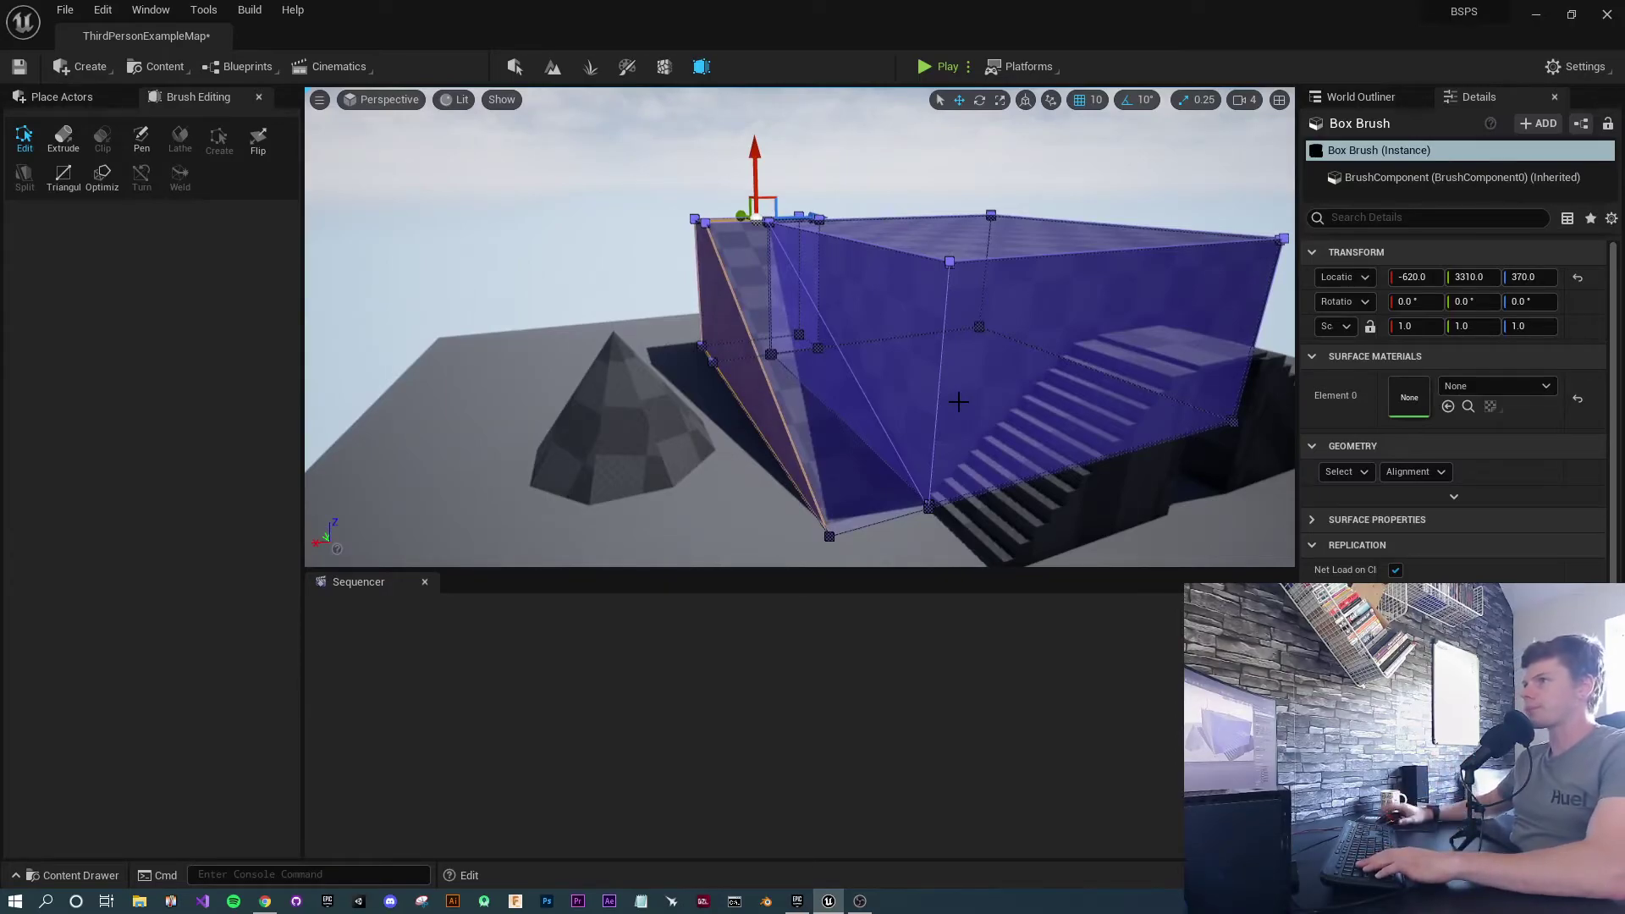
{"action": "mouse_move", "coordinate": [614, 380]}
{"action": "right_mouse_down"}
{"action": "mouse_move", "coordinate": [732, 440]}
{"action": "mouse_move", "coordinate": [592, 427]}
{"action": "mouse_move", "coordinate": [703, 436]}
{"action": "mouse_move", "coordinate": [660, 431]}
{"action": "right_mouse_up"}
{"action": "right_click_drag", "start_coordinate": [831, 269], "coordinate": [793, 279]}
Select two neighbouring base vertices of the cone brush and weld them into one
{"action": "left_click", "coordinate": [646, 443]}
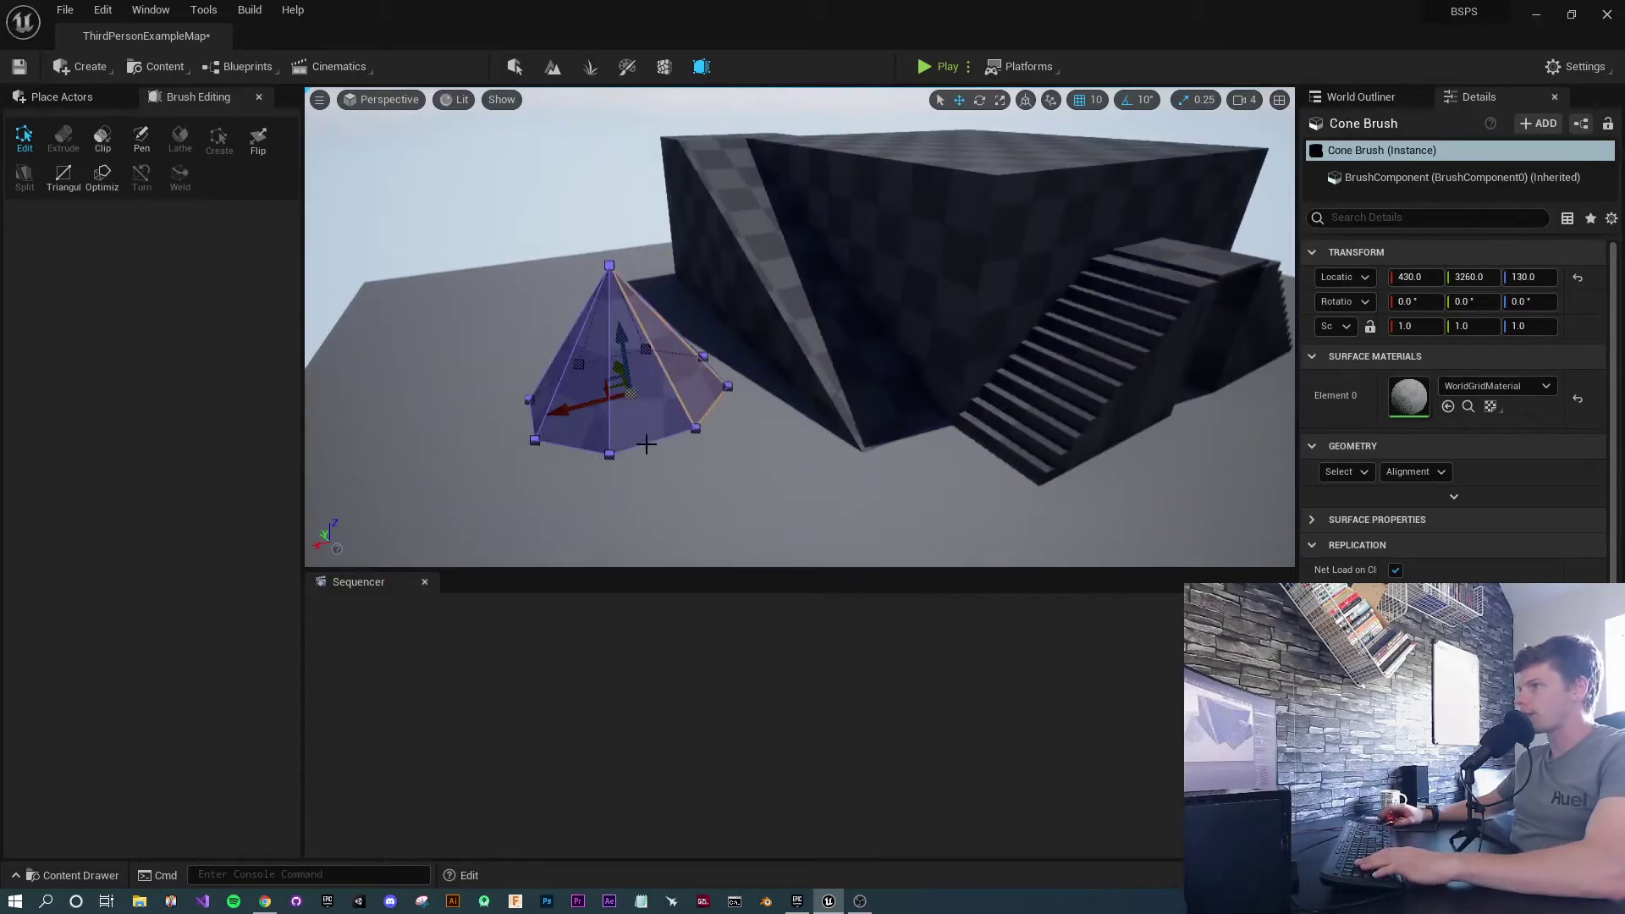
{"action": "mouse_move", "coordinate": [645, 444]}
{"action": "right_mouse_down"}
{"action": "mouse_move", "coordinate": [655, 457]}
{"action": "mouse_move", "coordinate": [584, 495]}
{"action": "mouse_move", "coordinate": [550, 482]}
{"action": "mouse_move", "coordinate": [639, 465]}
{"action": "mouse_move", "coordinate": [596, 415]}
{"action": "mouse_move", "coordinate": [617, 448]}
{"action": "right_mouse_up"}
{"action": "key", "text": "s"}
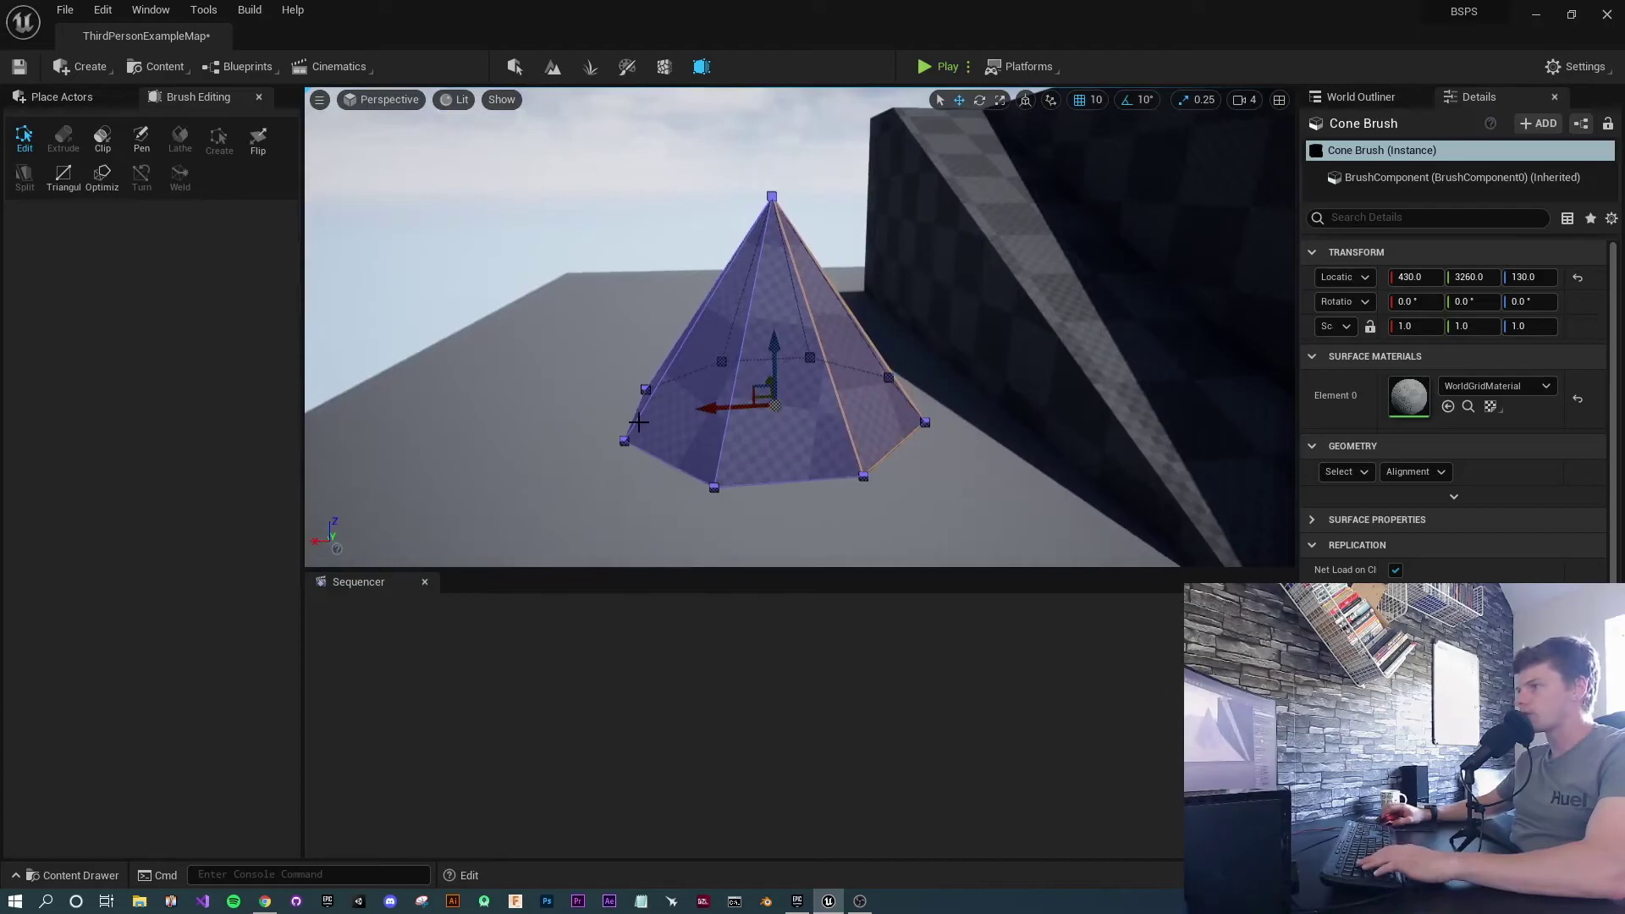
{"action": "left_click", "coordinate": [713, 488]}
{"action": "left_click", "coordinate": [865, 475], "text": "ctrl"}
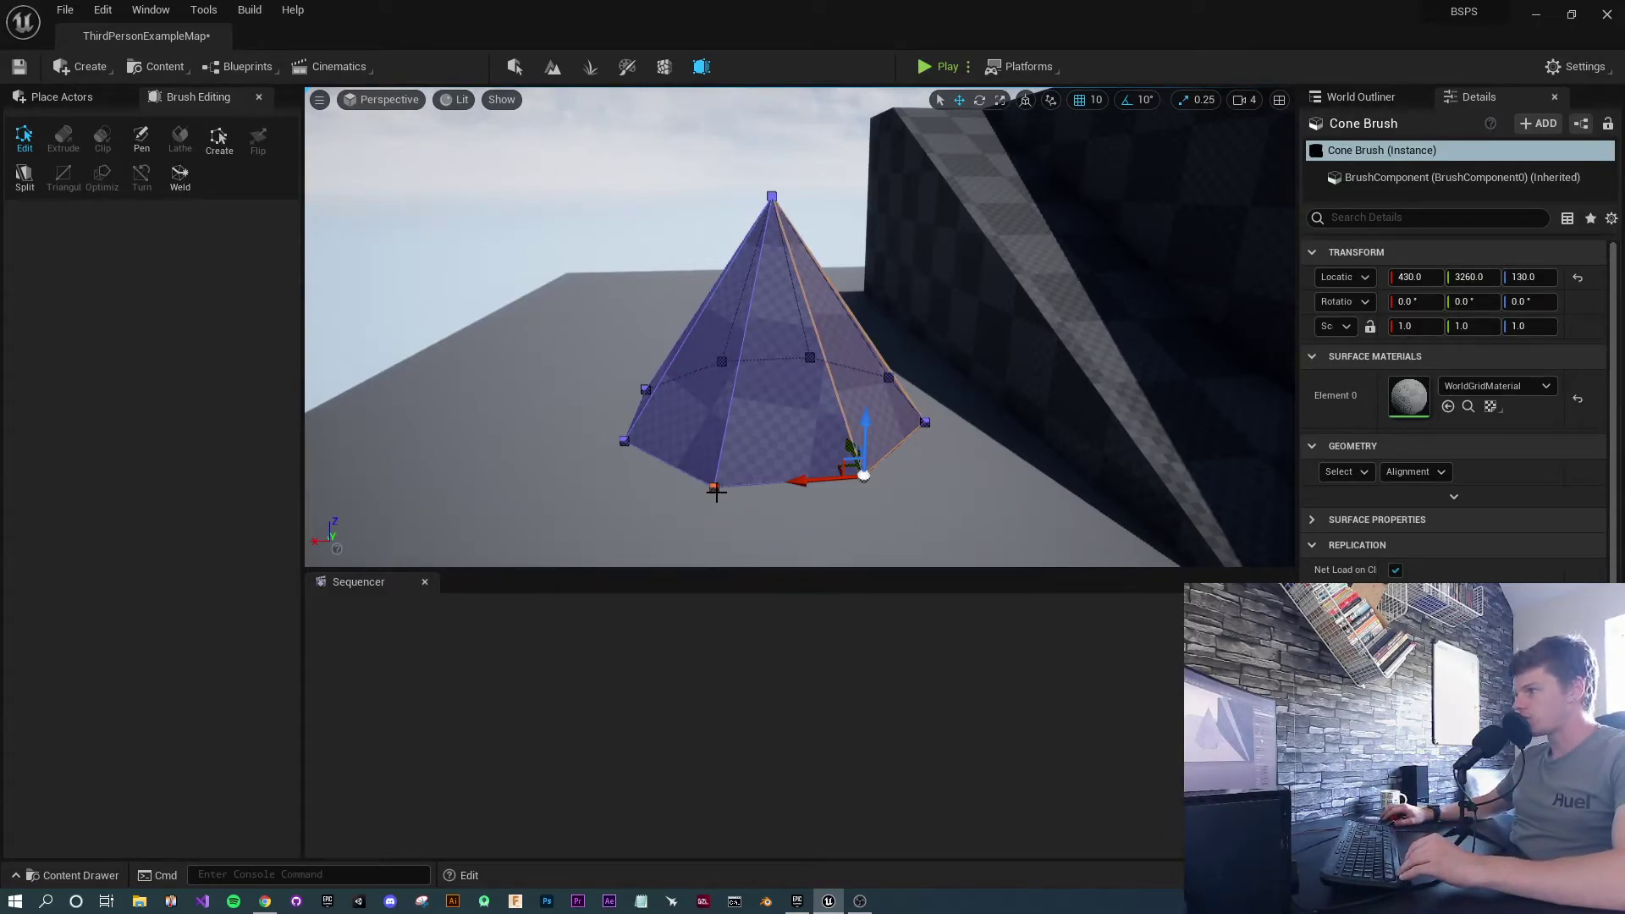
{"action": "left_click", "coordinate": [191, 183]}
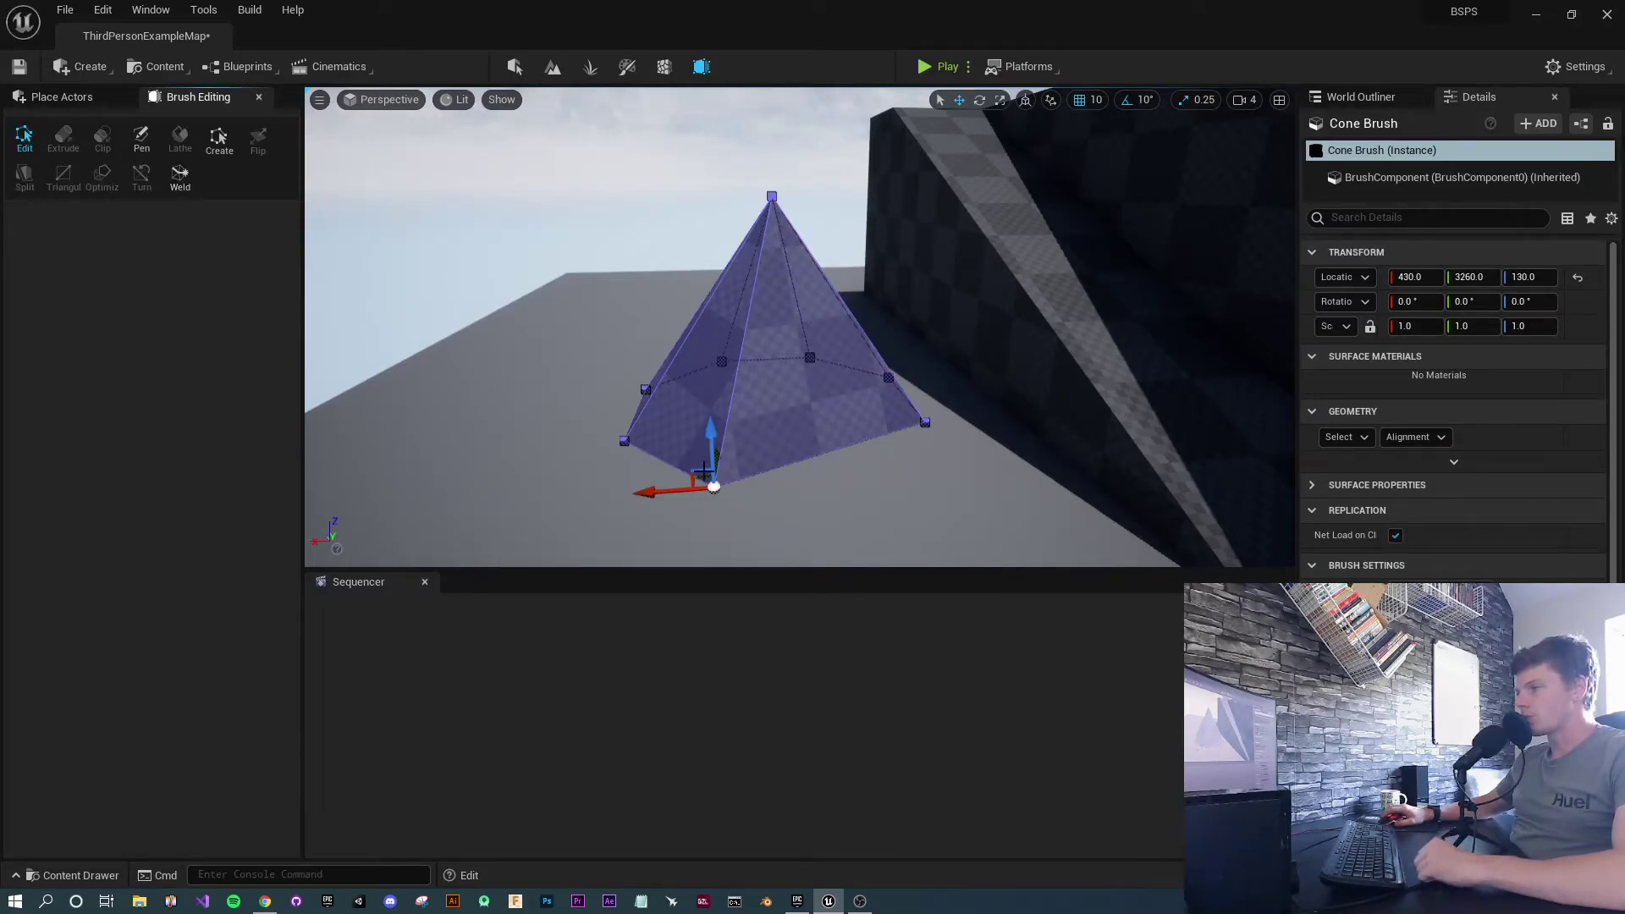
Try to weld the cone's merged base vertex with a non-adjacent base vertex, and undo it
{"action": "mouse_move", "coordinate": [713, 487]}
{"action": "right_mouse_down"}
{"action": "mouse_move", "coordinate": [745, 541]}
{"action": "mouse_move", "coordinate": [721, 533]}
{"action": "mouse_move", "coordinate": [736, 461]}
{"action": "mouse_move", "coordinate": [855, 474]}
{"action": "right_mouse_up"}
{"action": "mouse_move", "coordinate": [631, 439]}
{"action": "right_mouse_down"}
{"action": "mouse_move", "coordinate": [637, 453]}
{"action": "mouse_move", "coordinate": [716, 462]}
{"action": "right_mouse_up"}
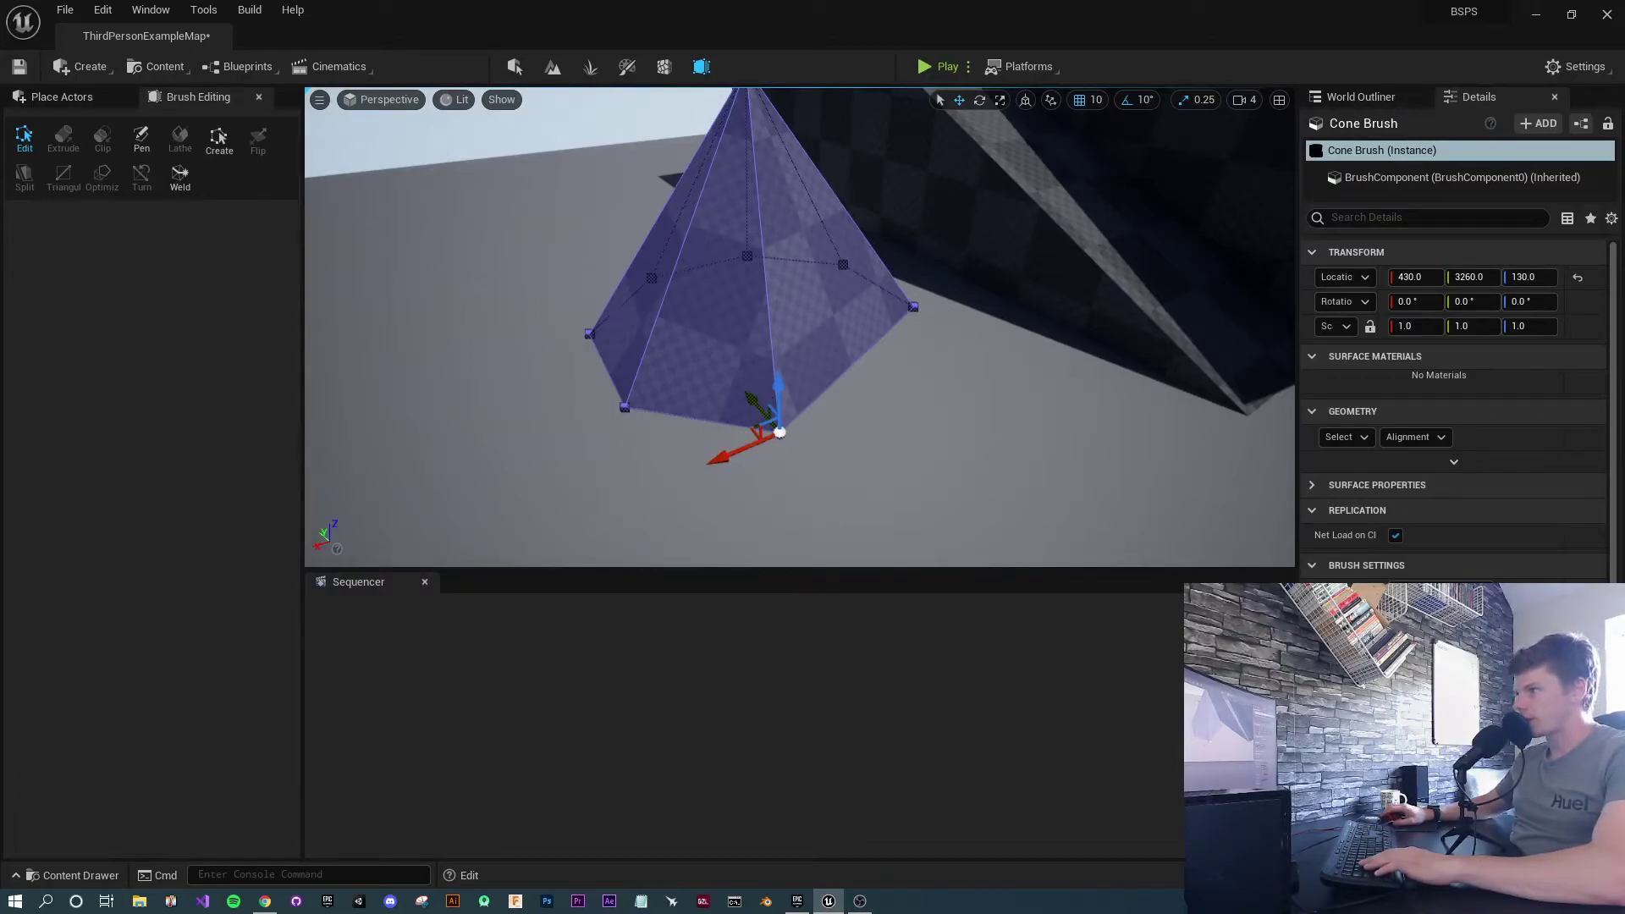
{"action": "right_click_drag", "start_coordinate": [753, 484], "coordinate": [911, 338]}
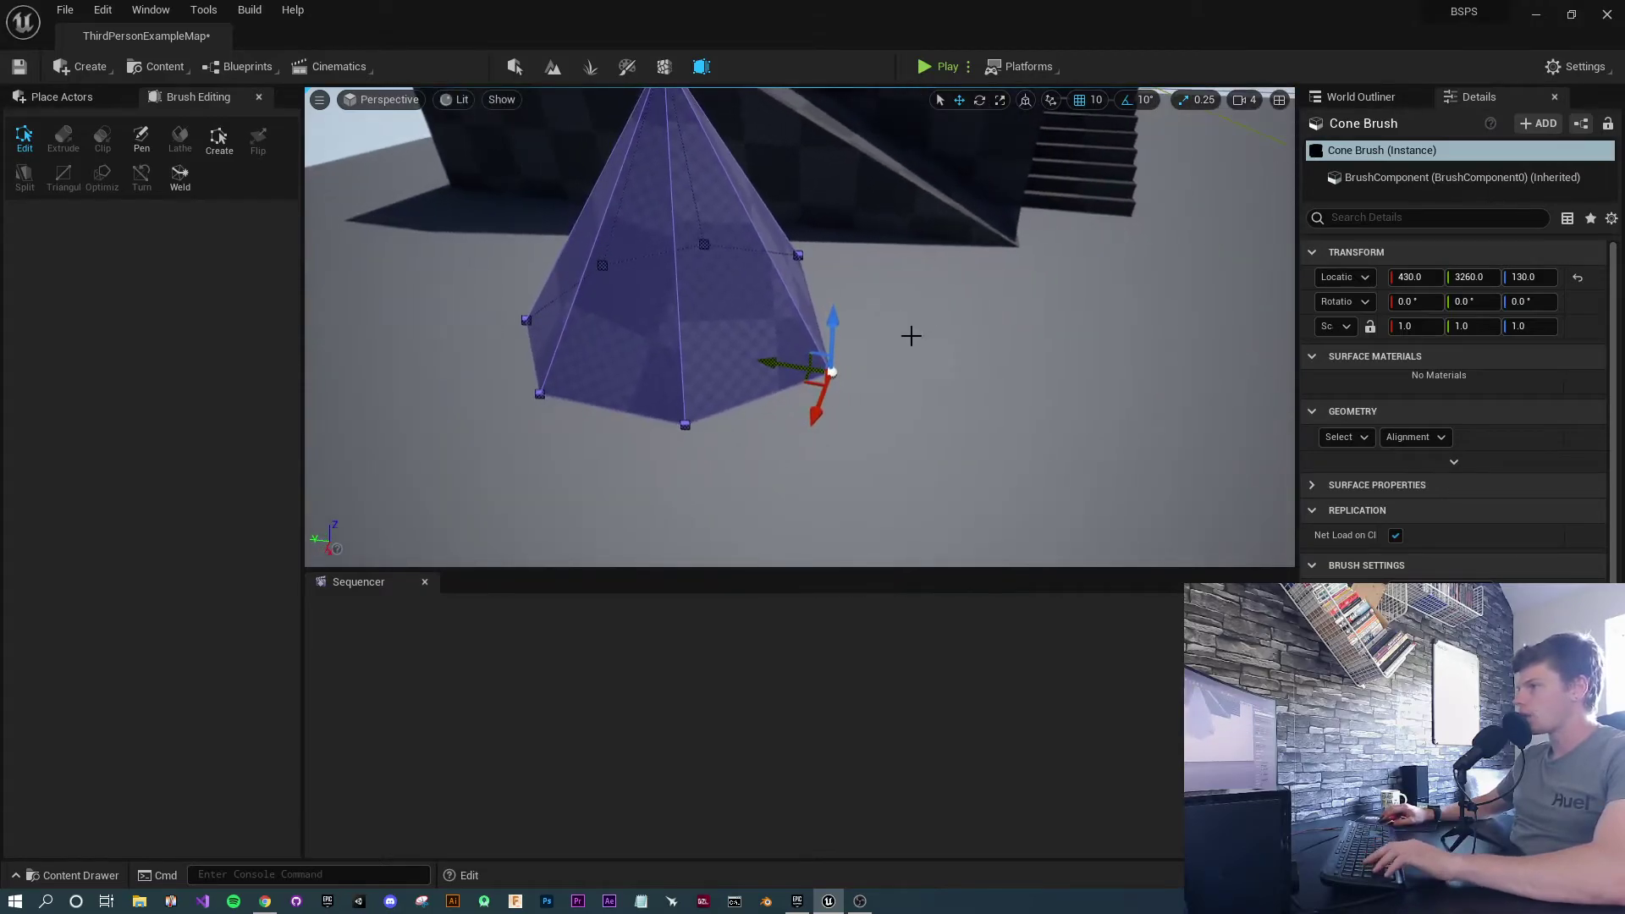
{"action": "left_click", "coordinate": [540, 394], "text": "ctrl"}
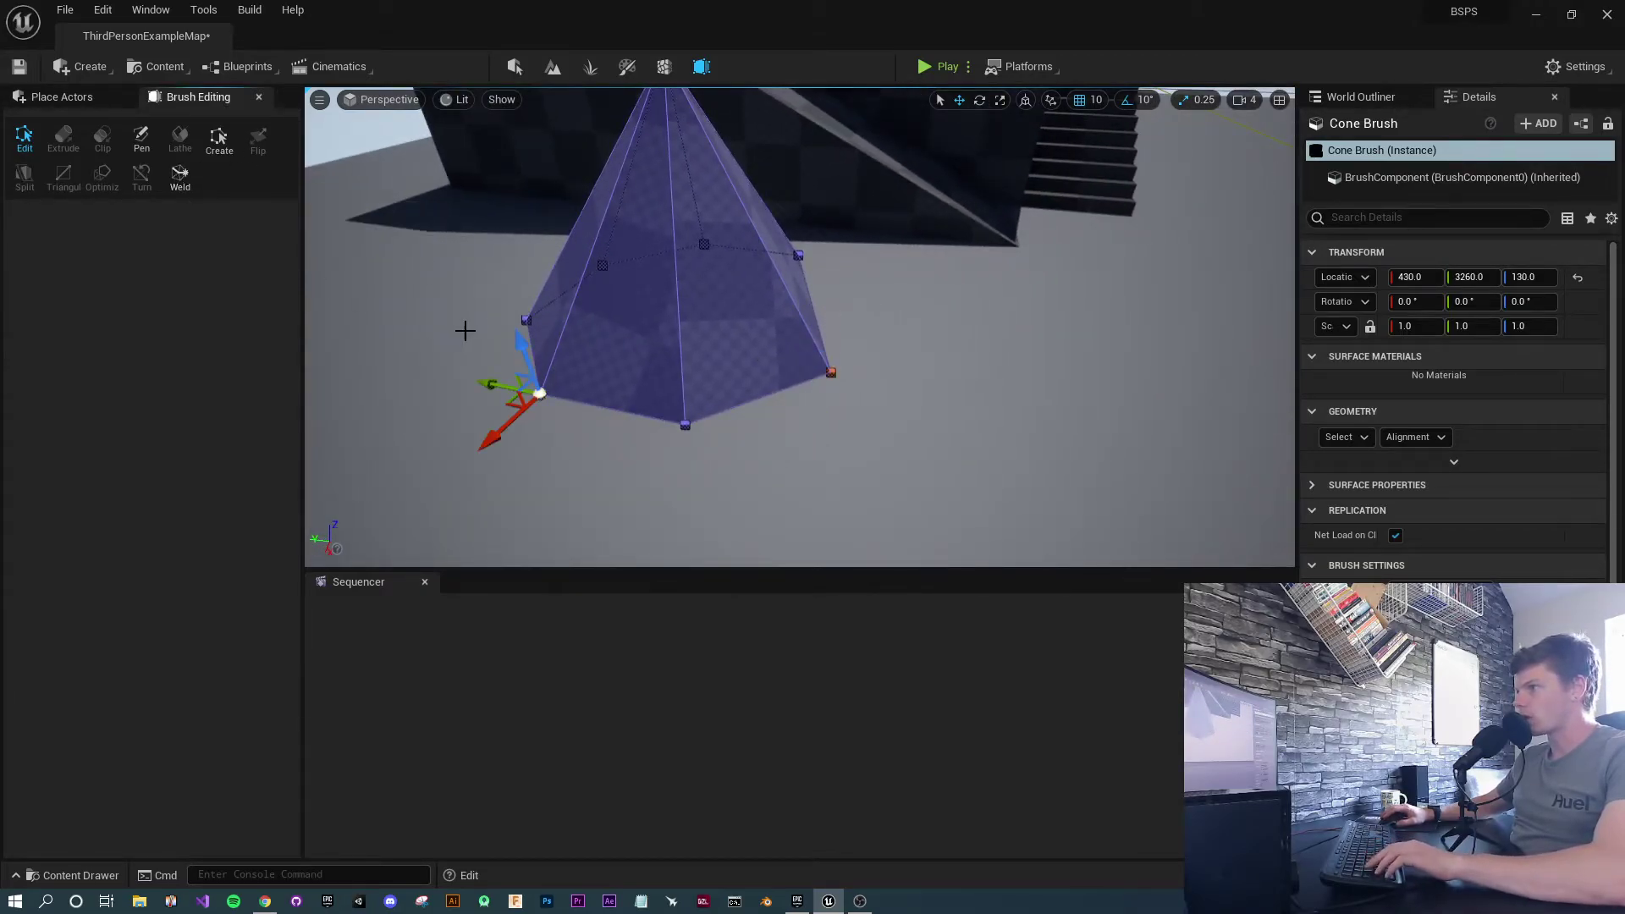
{"action": "mouse_move", "coordinate": [570, 388]}
{"action": "right_mouse_down"}
{"action": "mouse_move", "coordinate": [643, 474]}
{"action": "mouse_move", "coordinate": [711, 479]}
{"action": "mouse_move", "coordinate": [720, 339]}
{"action": "mouse_move", "coordinate": [745, 331]}
{"action": "mouse_move", "coordinate": [507, 381]}
{"action": "mouse_move", "coordinate": [643, 397]}
{"action": "mouse_move", "coordinate": [592, 330]}
{"action": "mouse_move", "coordinate": [609, 398]}
{"action": "mouse_move", "coordinate": [677, 406]}
{"action": "mouse_move", "coordinate": [682, 302]}
{"action": "right_mouse_up"}
{"action": "key", "text": "ctrl+z"}
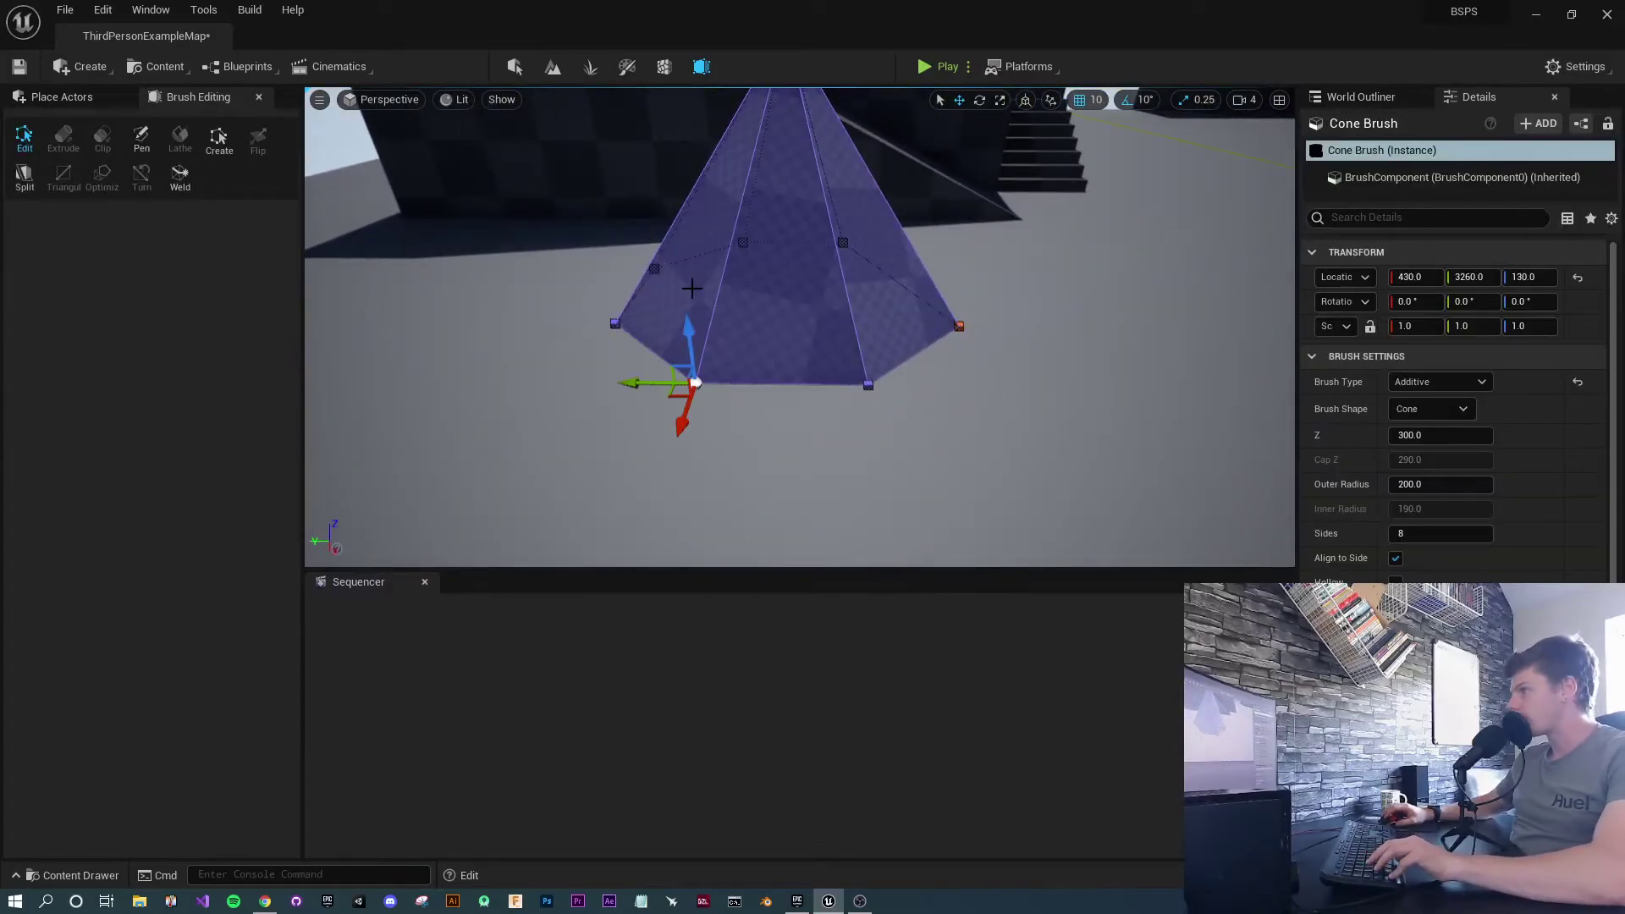
Reselect the cone brush and weld its previously merged base vertex with the adjacent base vertex
{"action": "left_click", "coordinate": [959, 326]}
{"action": "left_click", "coordinate": [947, 443]}
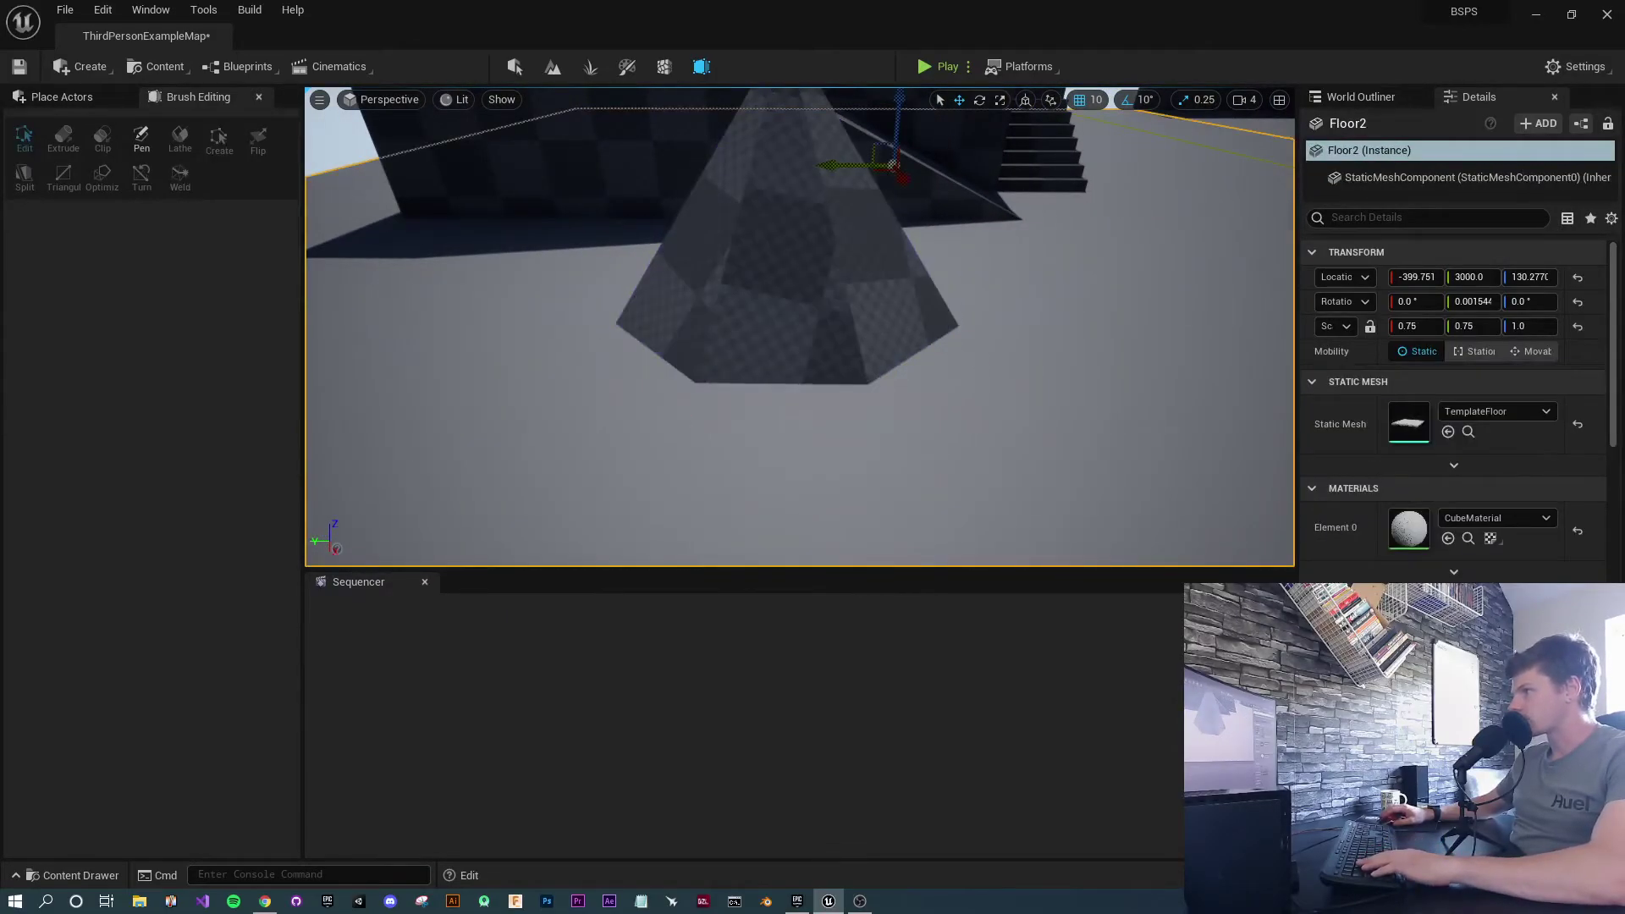
{"action": "left_click", "coordinate": [931, 334]}
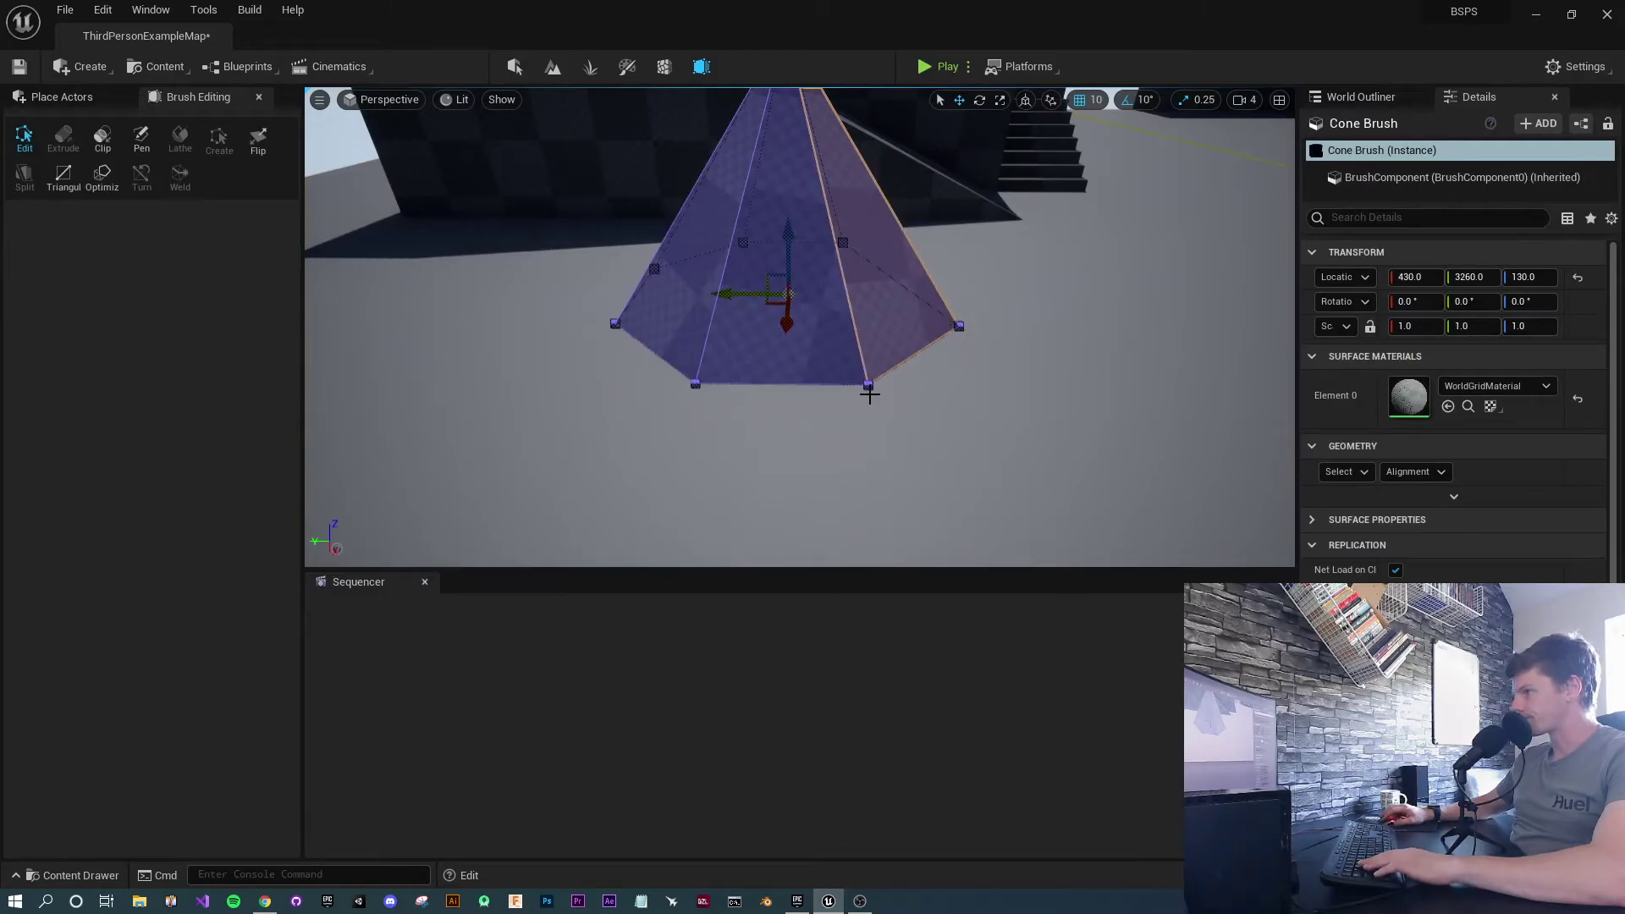
{"action": "left_click", "coordinate": [959, 327]}
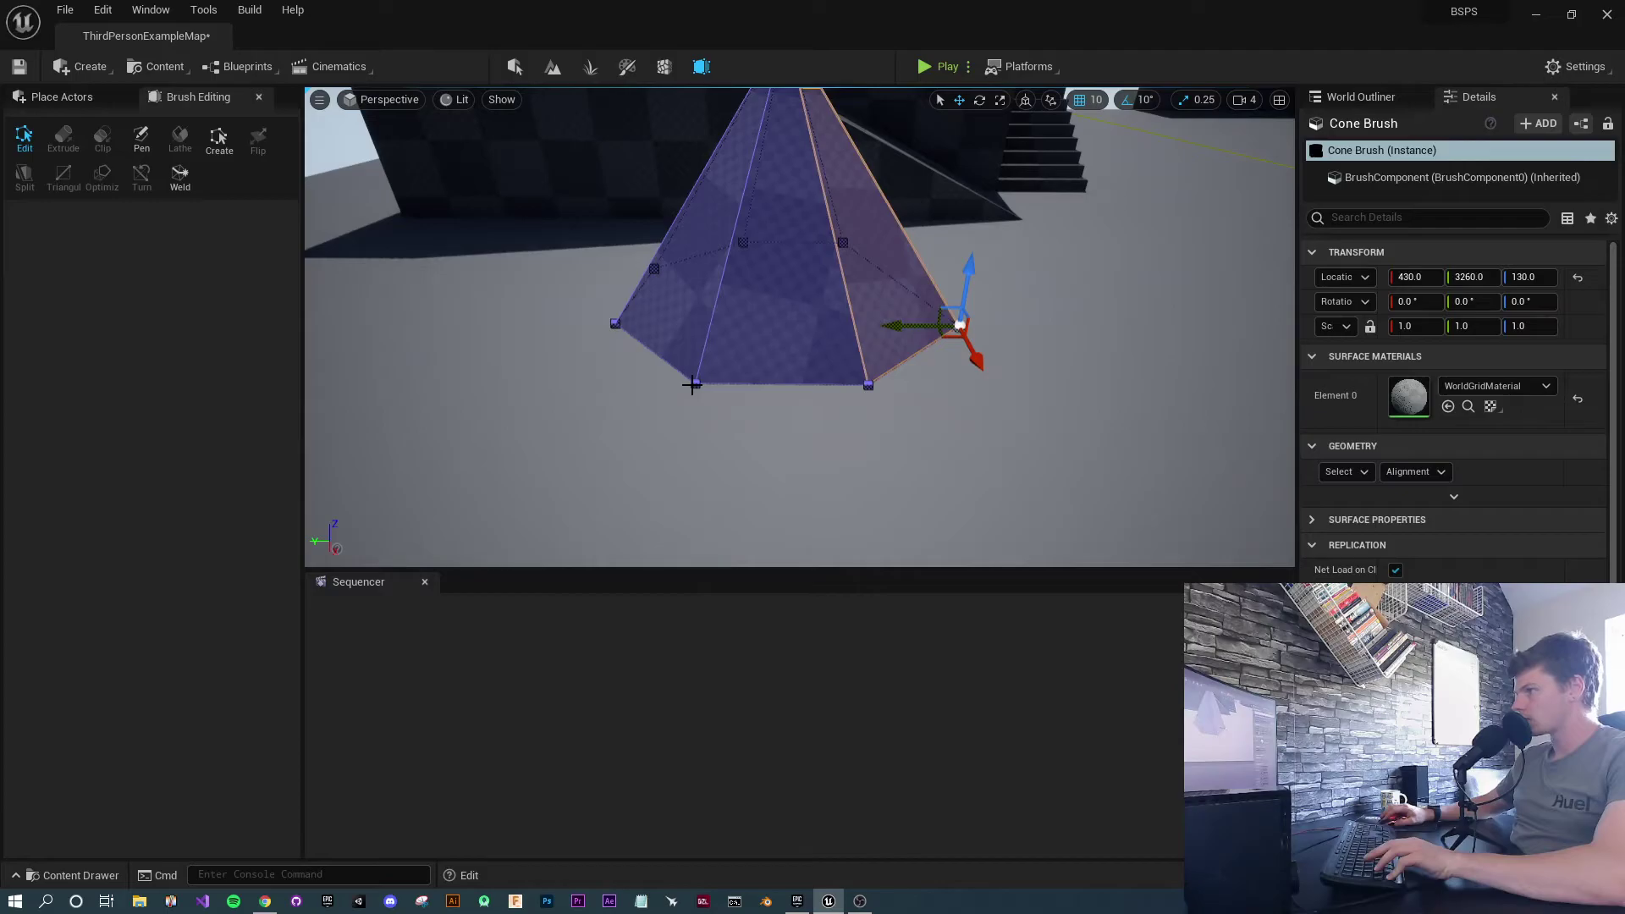
{"action": "left_click", "coordinate": [865, 385], "text": "ctrl"}
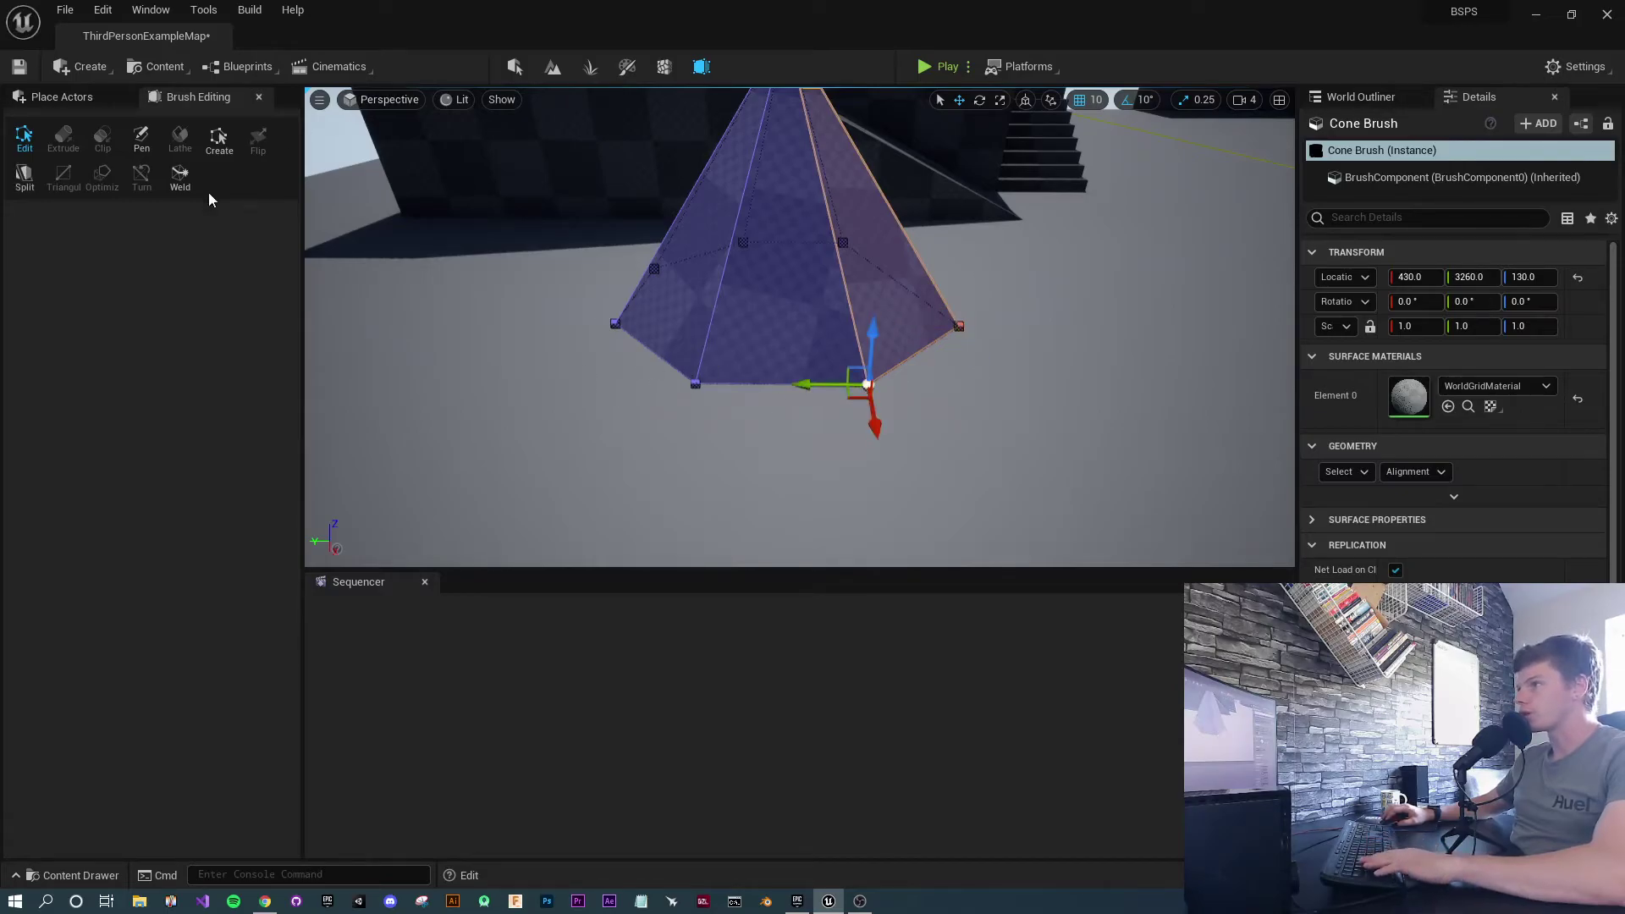
{"action": "left_click", "coordinate": [181, 180]}
Weld another pair of adjacent base vertices on the other side of the cone
{"action": "left_click_drag", "start_coordinate": [752, 341], "coordinate": [901, 361], "text": "alt"}
{"action": "left_click", "coordinate": [925, 350]}
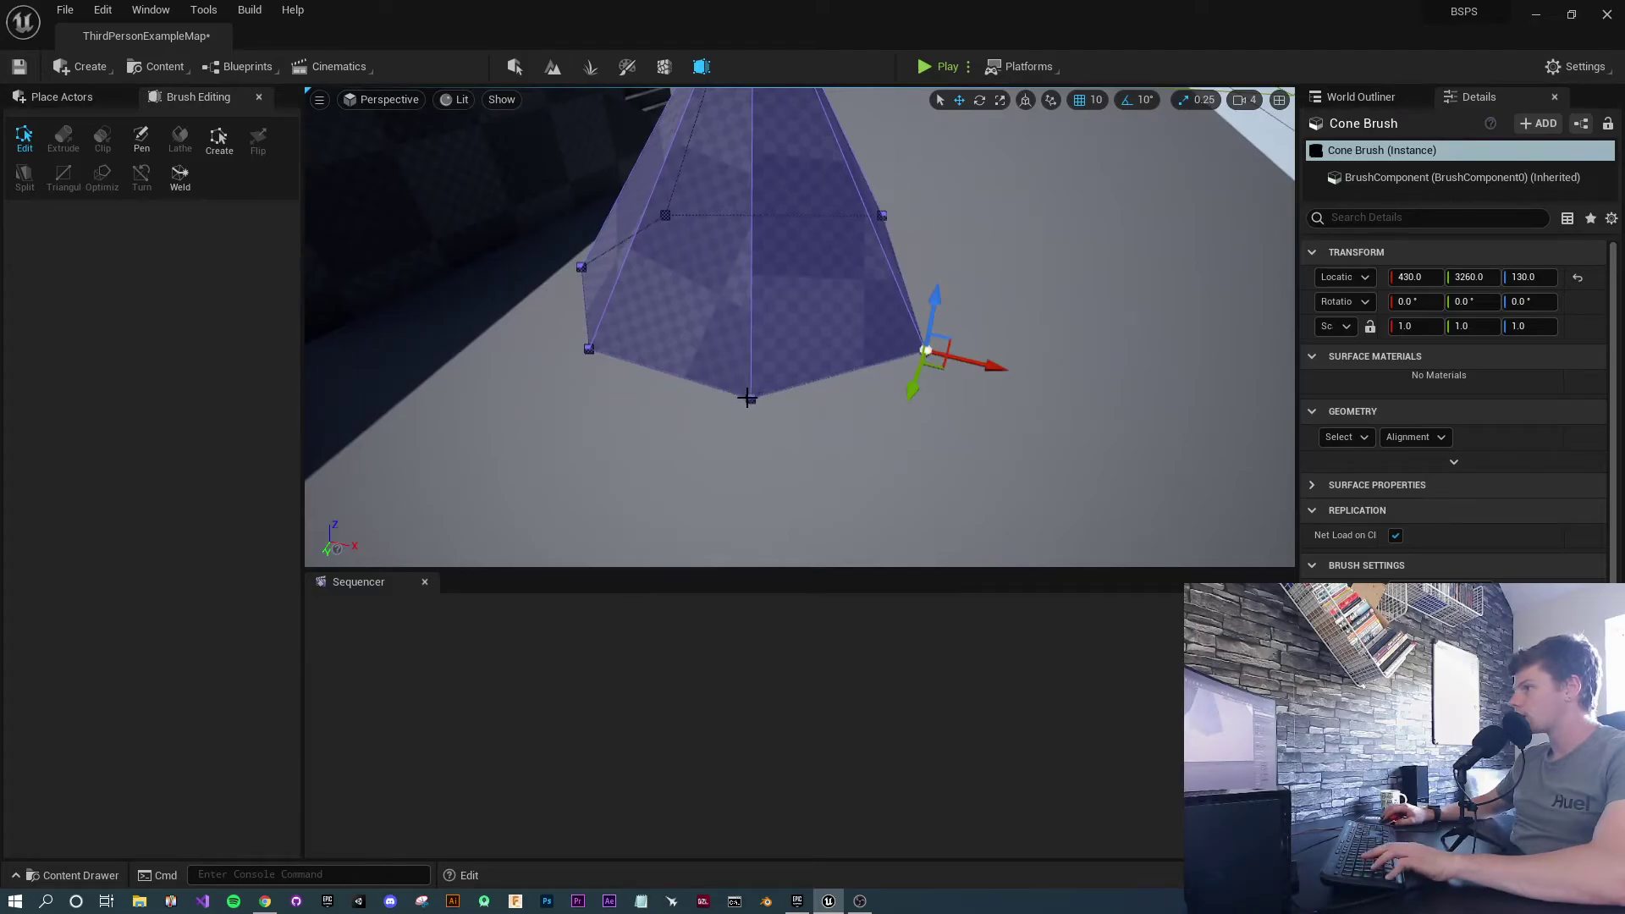
{"action": "left_click", "coordinate": [747, 398], "text": "ctrl"}
{"action": "left_click", "coordinate": [180, 178]}
Try to weld two base vertices of the cone that have another vertex between them, and undo the weld
{"action": "right_click_drag", "start_coordinate": [352, 352], "coordinate": [352, 353]}
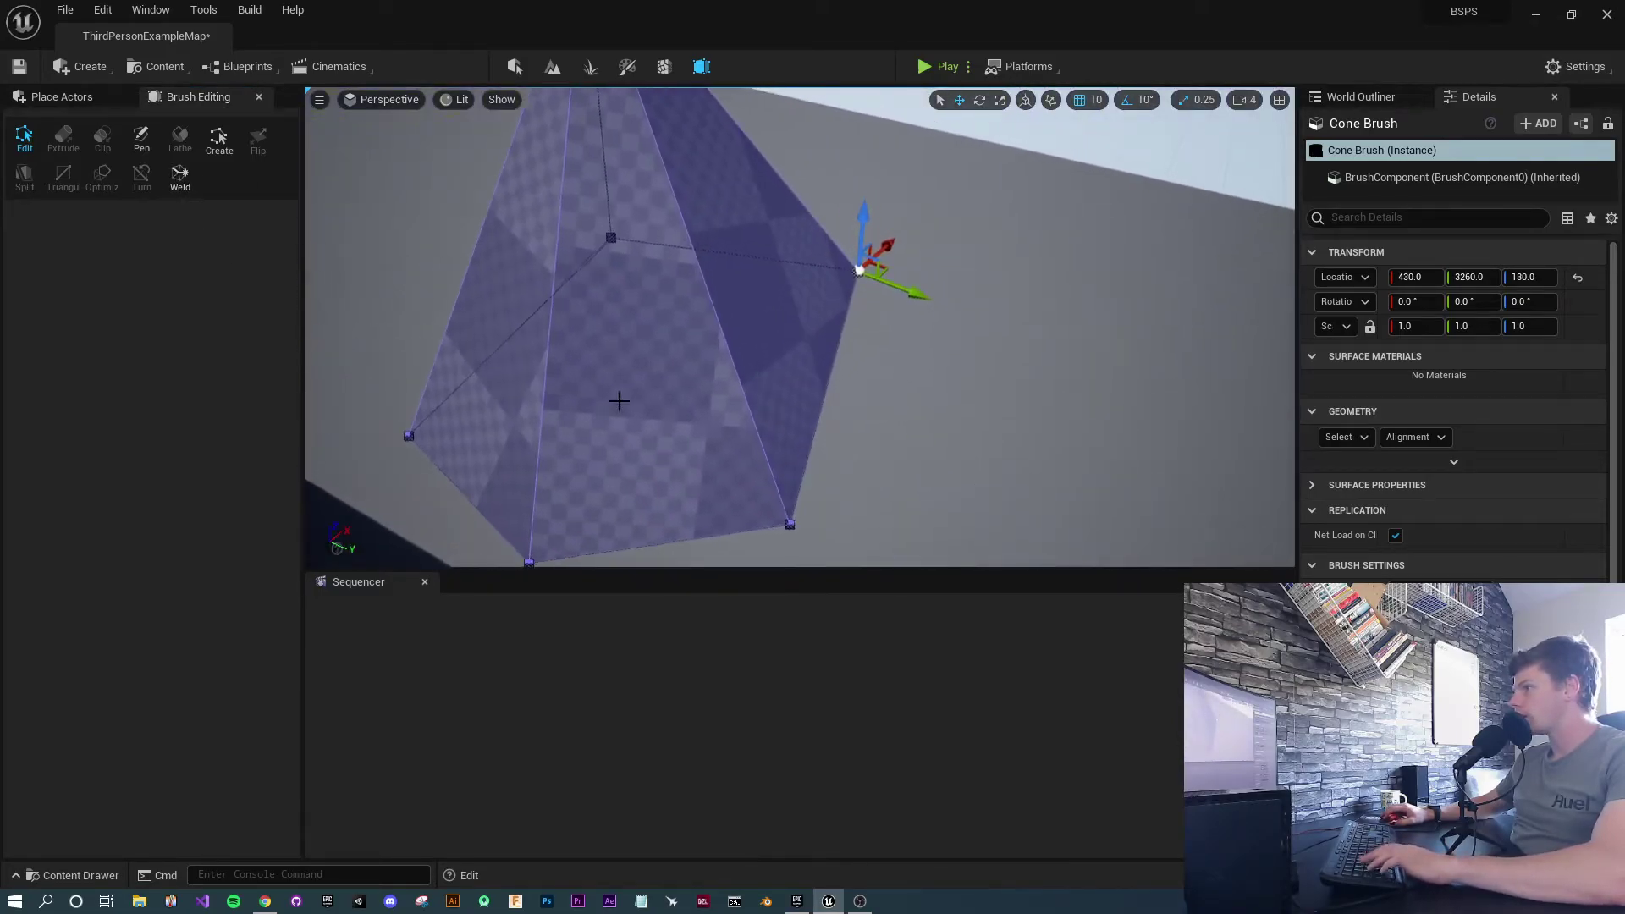
{"action": "left_click", "coordinate": [788, 520]}
{"action": "left_click", "coordinate": [411, 433], "text": "ctrl"}
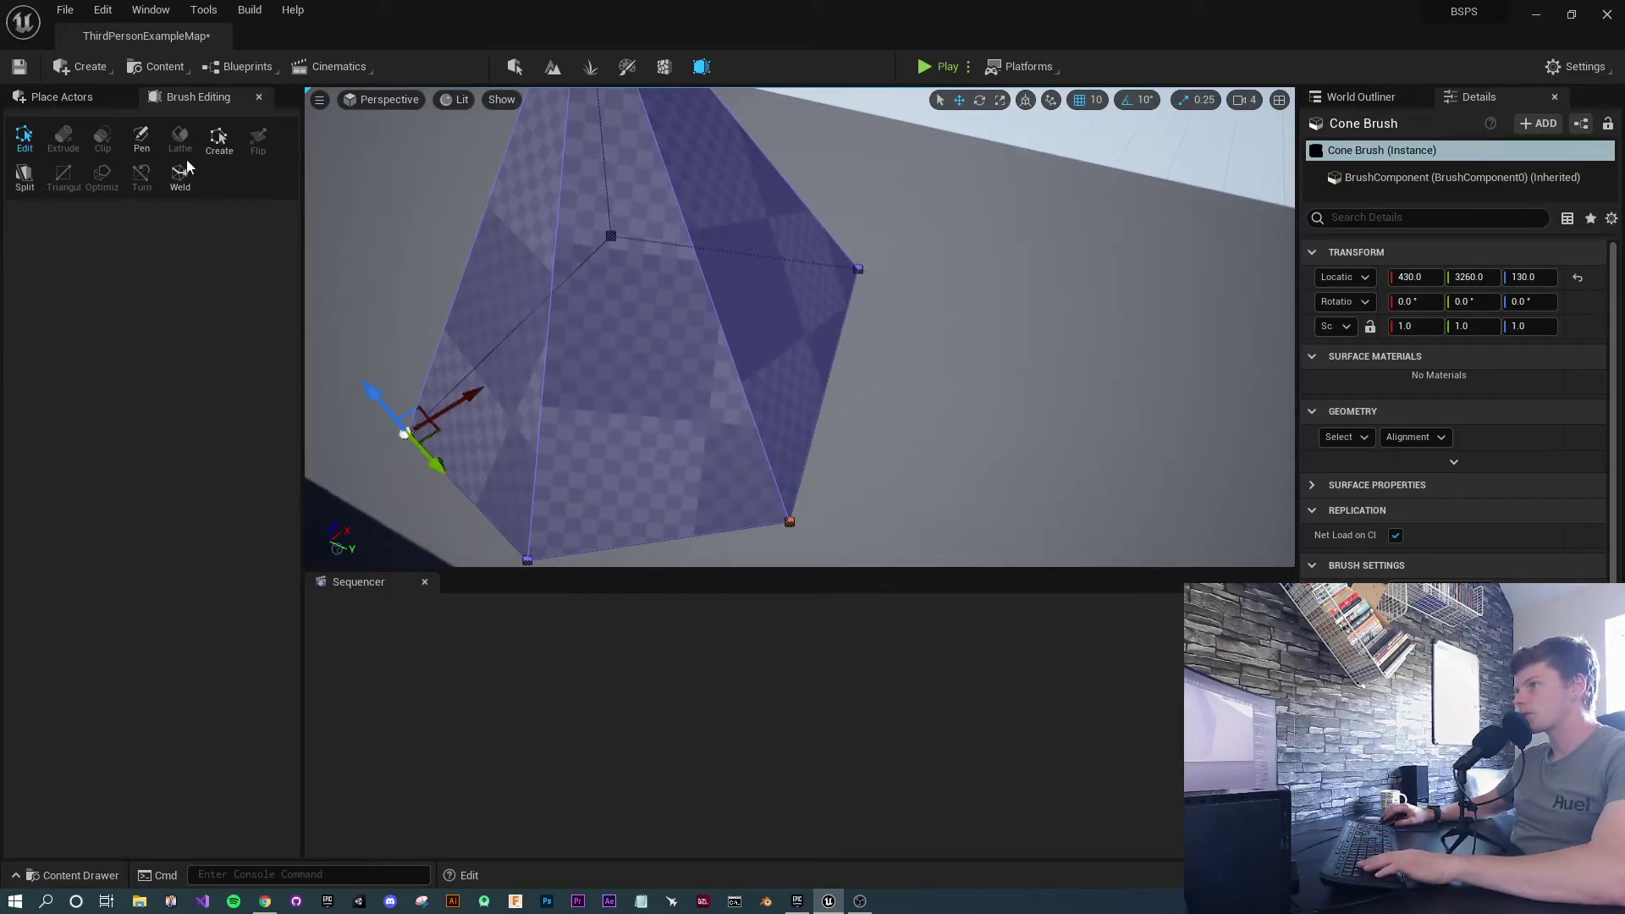
{"action": "left_click", "coordinate": [180, 177]}
{"action": "key", "text": "ctrl+z"}
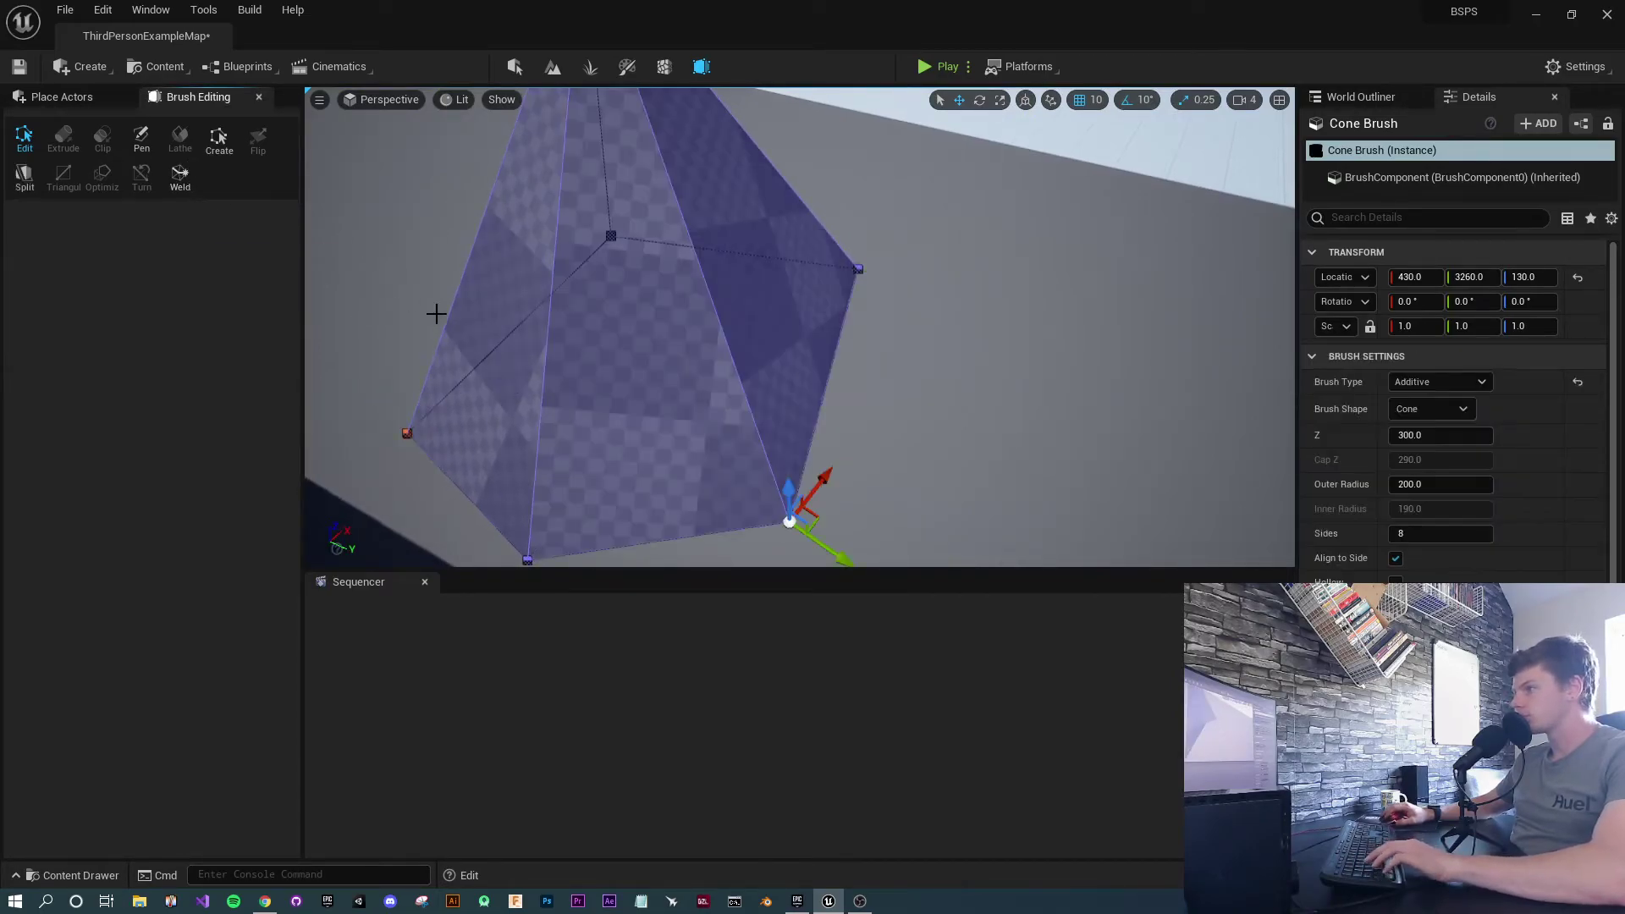
Weld two neighbouring base vertices at the front of the cone brush, reducing its base to four corners
{"action": "left_click", "coordinate": [526, 558]}
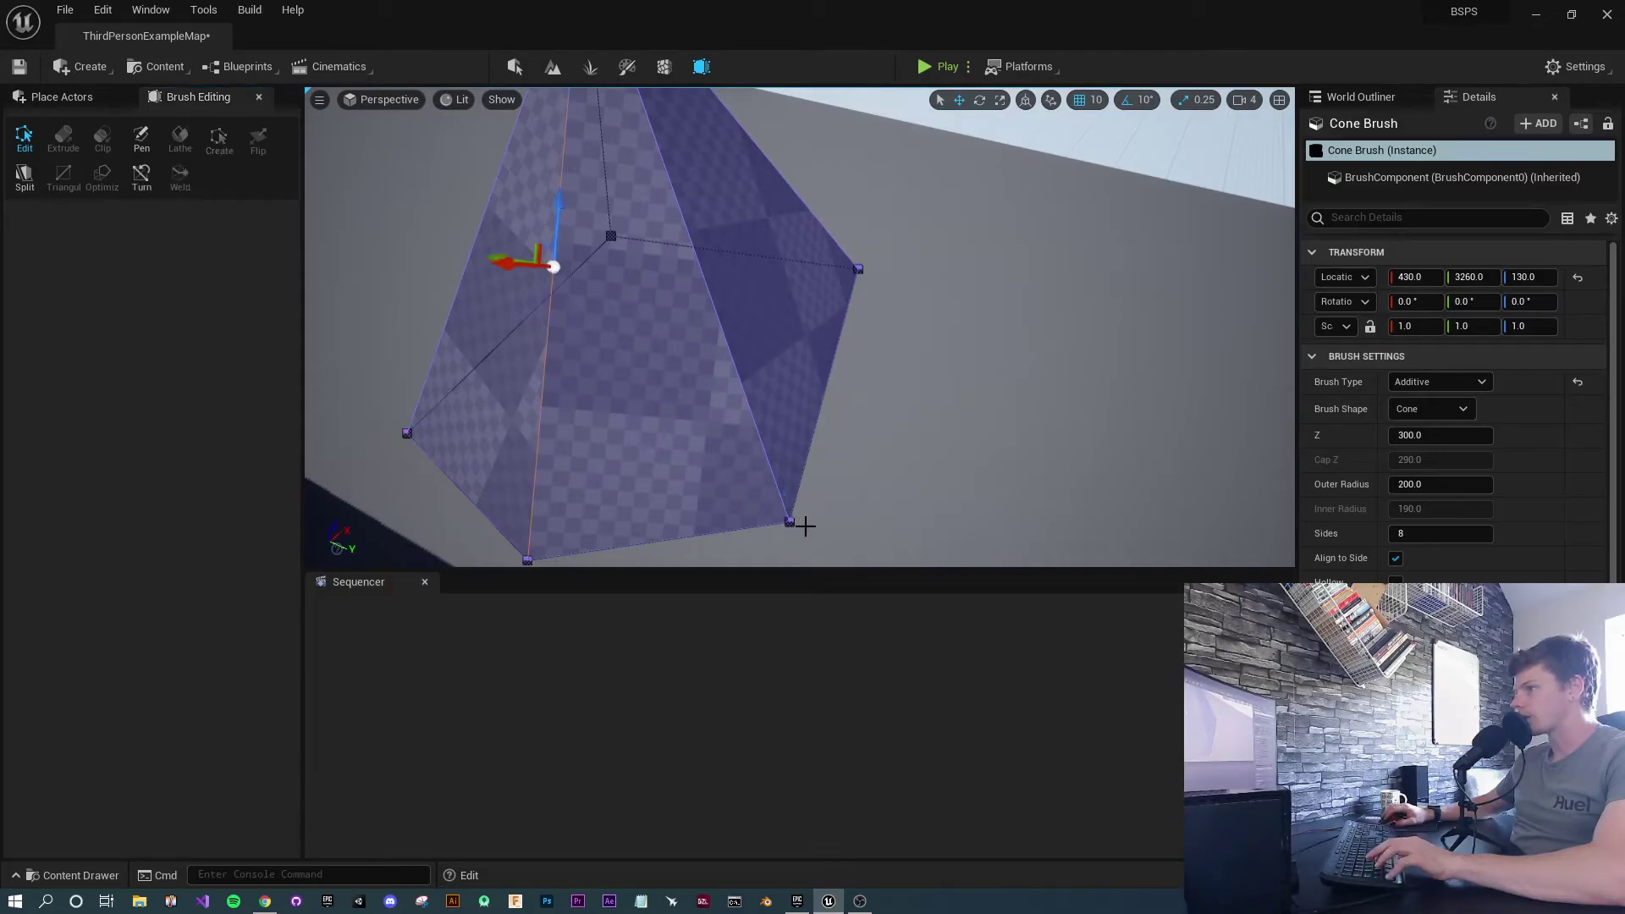
{"action": "left_click", "coordinate": [790, 523], "text": "ctrl"}
{"action": "right_click_drag", "start_coordinate": [943, 537], "coordinate": [825, 536]}
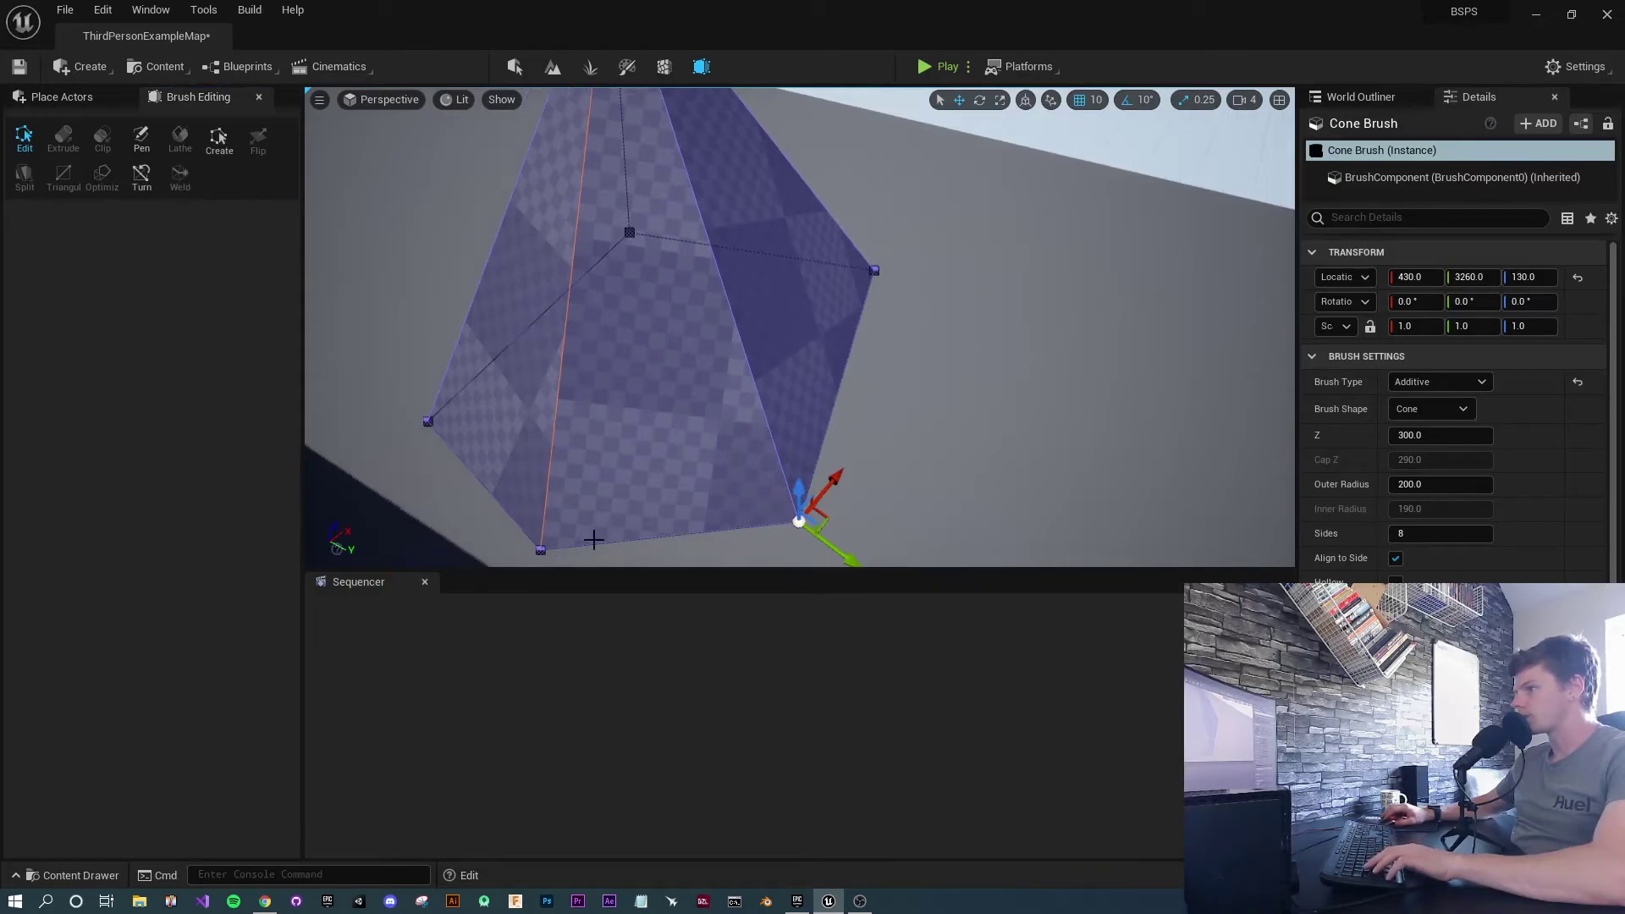
{"action": "left_click", "coordinate": [542, 551]}
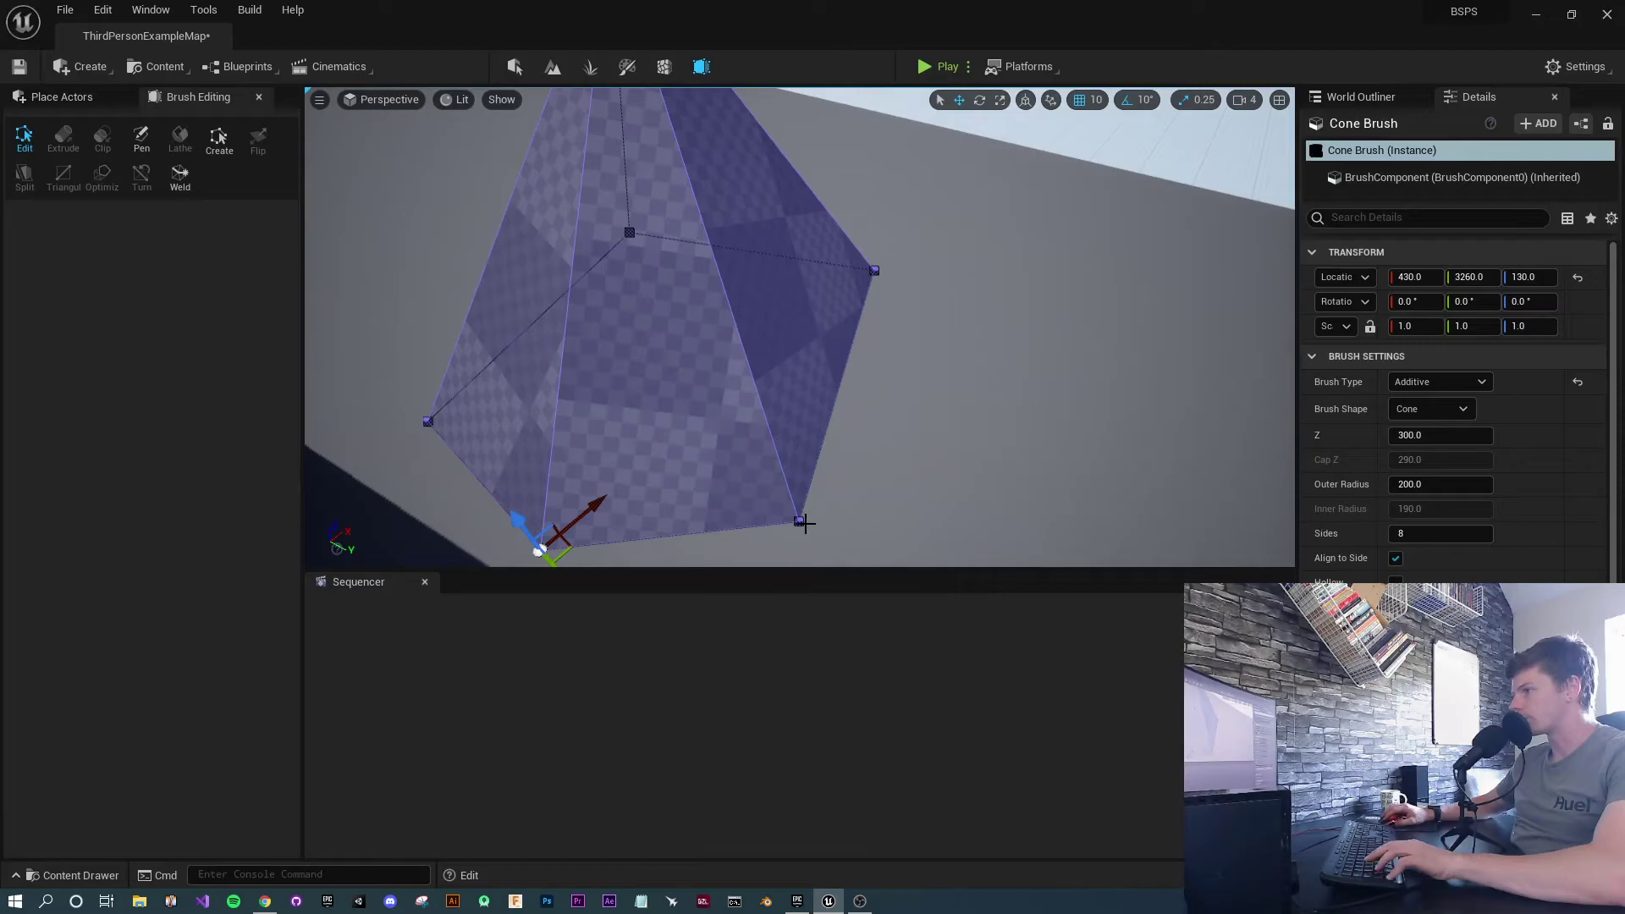
{"action": "left_click", "coordinate": [800, 521], "text": "ctrl"}
{"action": "left_click", "coordinate": [180, 174]}
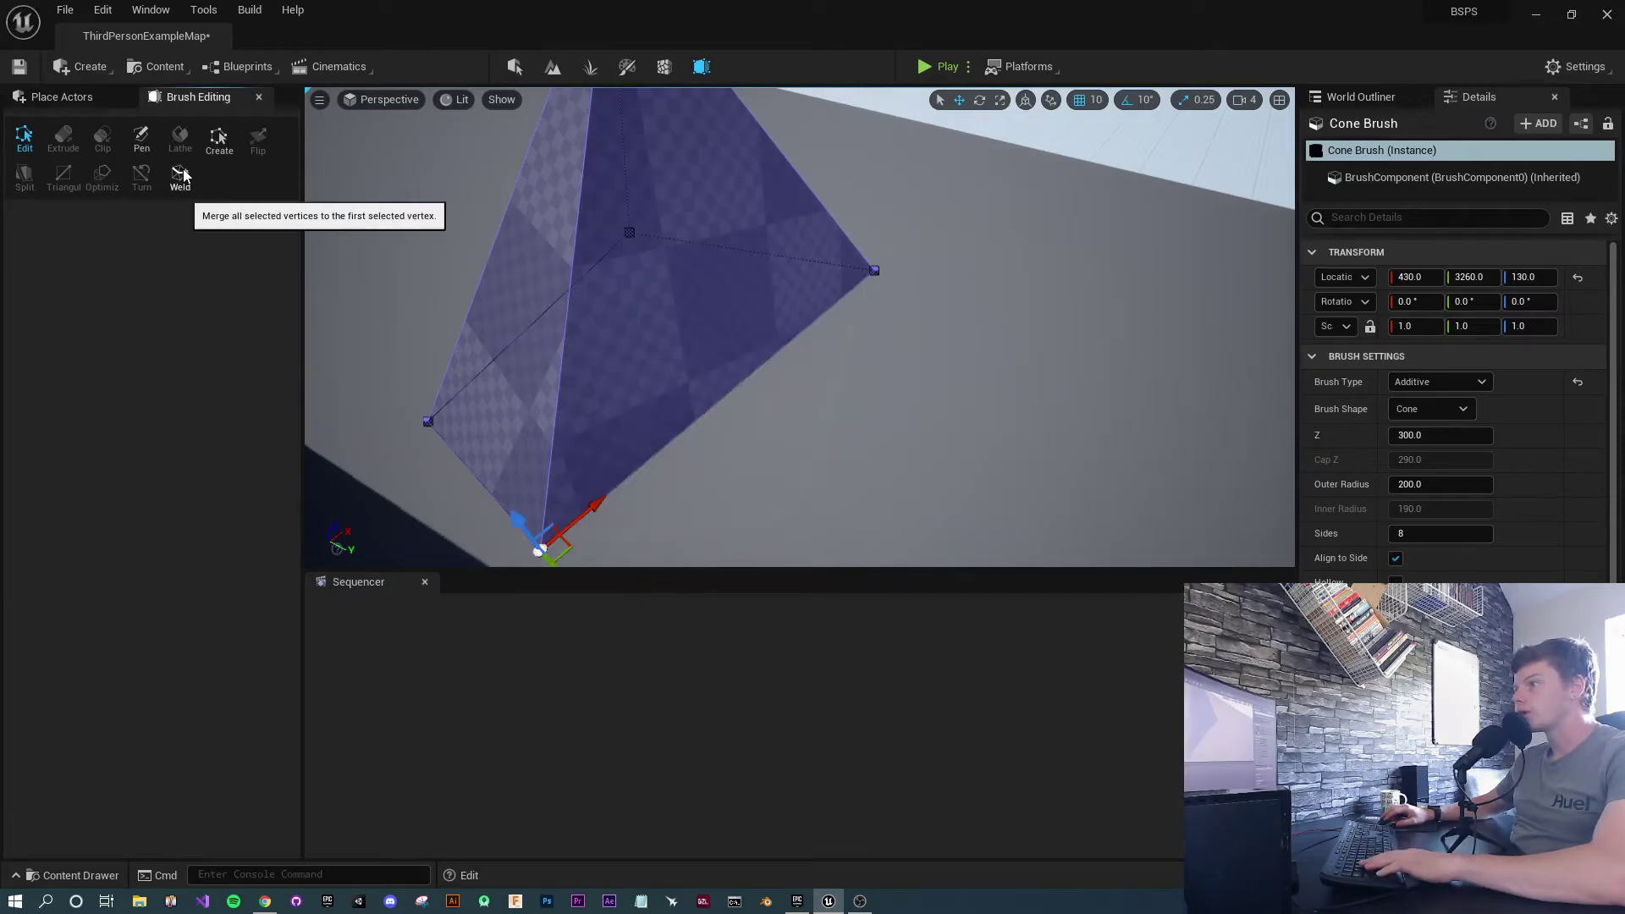
{"action": "mouse_move", "coordinate": [631, 363]}
{"action": "right_mouse_down"}
{"action": "mouse_move", "coordinate": [847, 355]}
{"action": "mouse_move", "coordinate": [973, 313]}
{"action": "mouse_move", "coordinate": [880, 381]}
{"action": "mouse_move", "coordinate": [707, 355]}
{"action": "mouse_move", "coordinate": [995, 338]}
{"action": "mouse_move", "coordinate": [889, 322]}
{"action": "mouse_move", "coordinate": [816, 345]}
{"action": "mouse_move", "coordinate": [800, 294]}
{"action": "mouse_move", "coordinate": [727, 326]}
{"action": "right_mouse_up"}
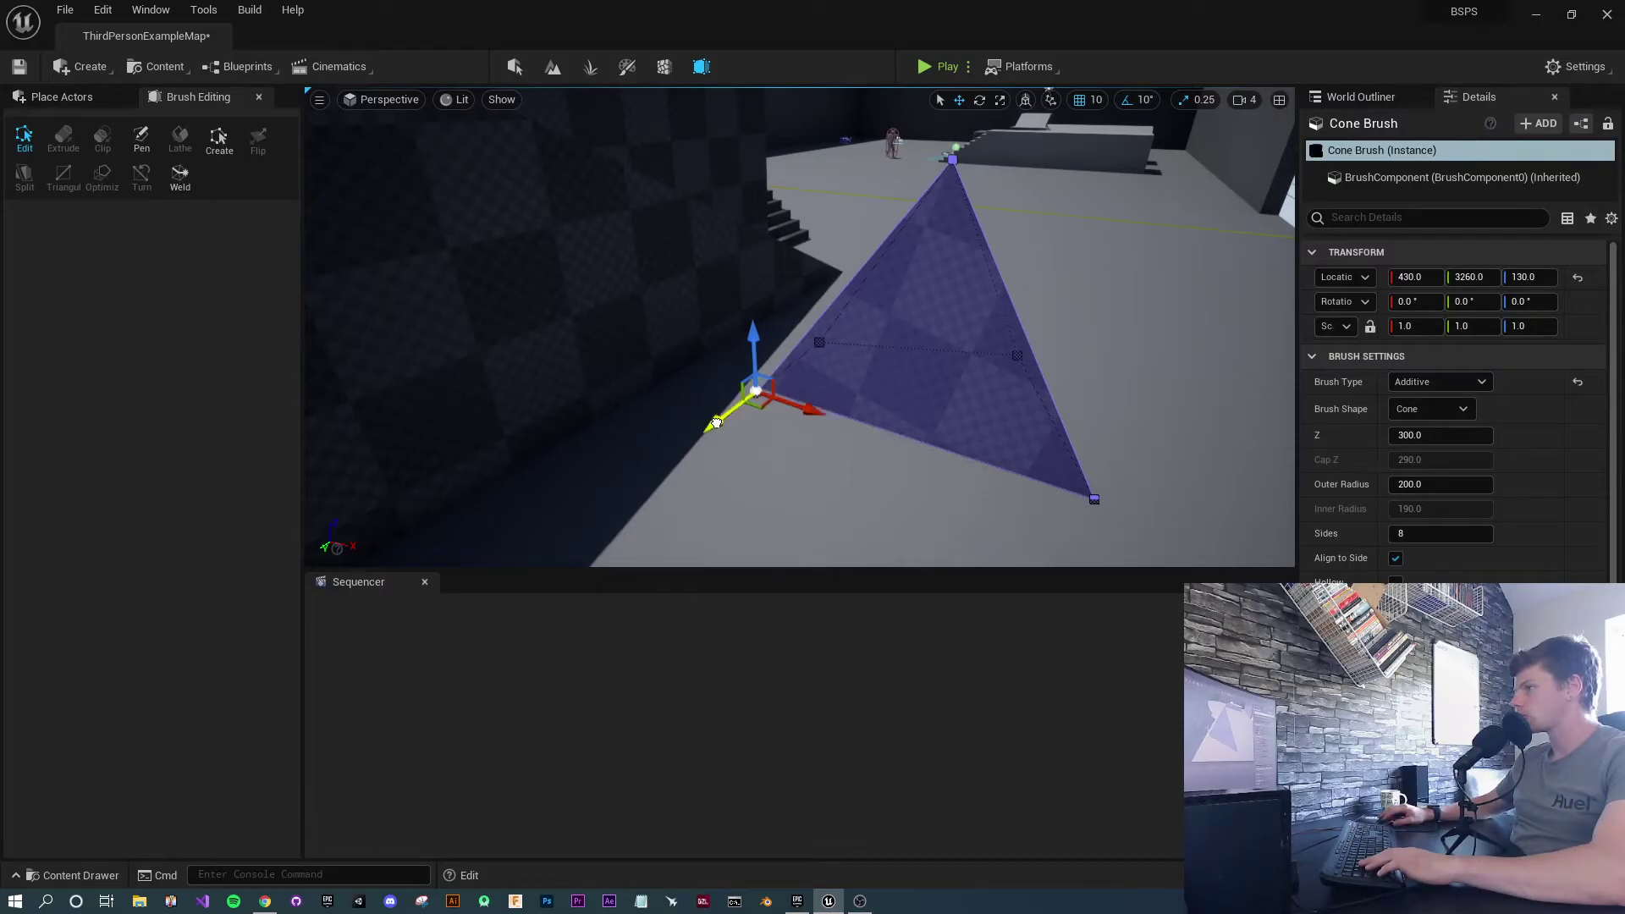
{"action": "mouse_move", "coordinate": [882, 414]}
{"action": "right_mouse_down"}
{"action": "mouse_move", "coordinate": [791, 419]}
{"action": "mouse_move", "coordinate": [799, 364]}
{"action": "mouse_move", "coordinate": [783, 423]}
{"action": "mouse_move", "coordinate": [783, 330]}
{"action": "mouse_move", "coordinate": [774, 474]}
{"action": "mouse_move", "coordinate": [800, 415]}
{"action": "mouse_move", "coordinate": [643, 399]}
{"action": "right_mouse_up"}
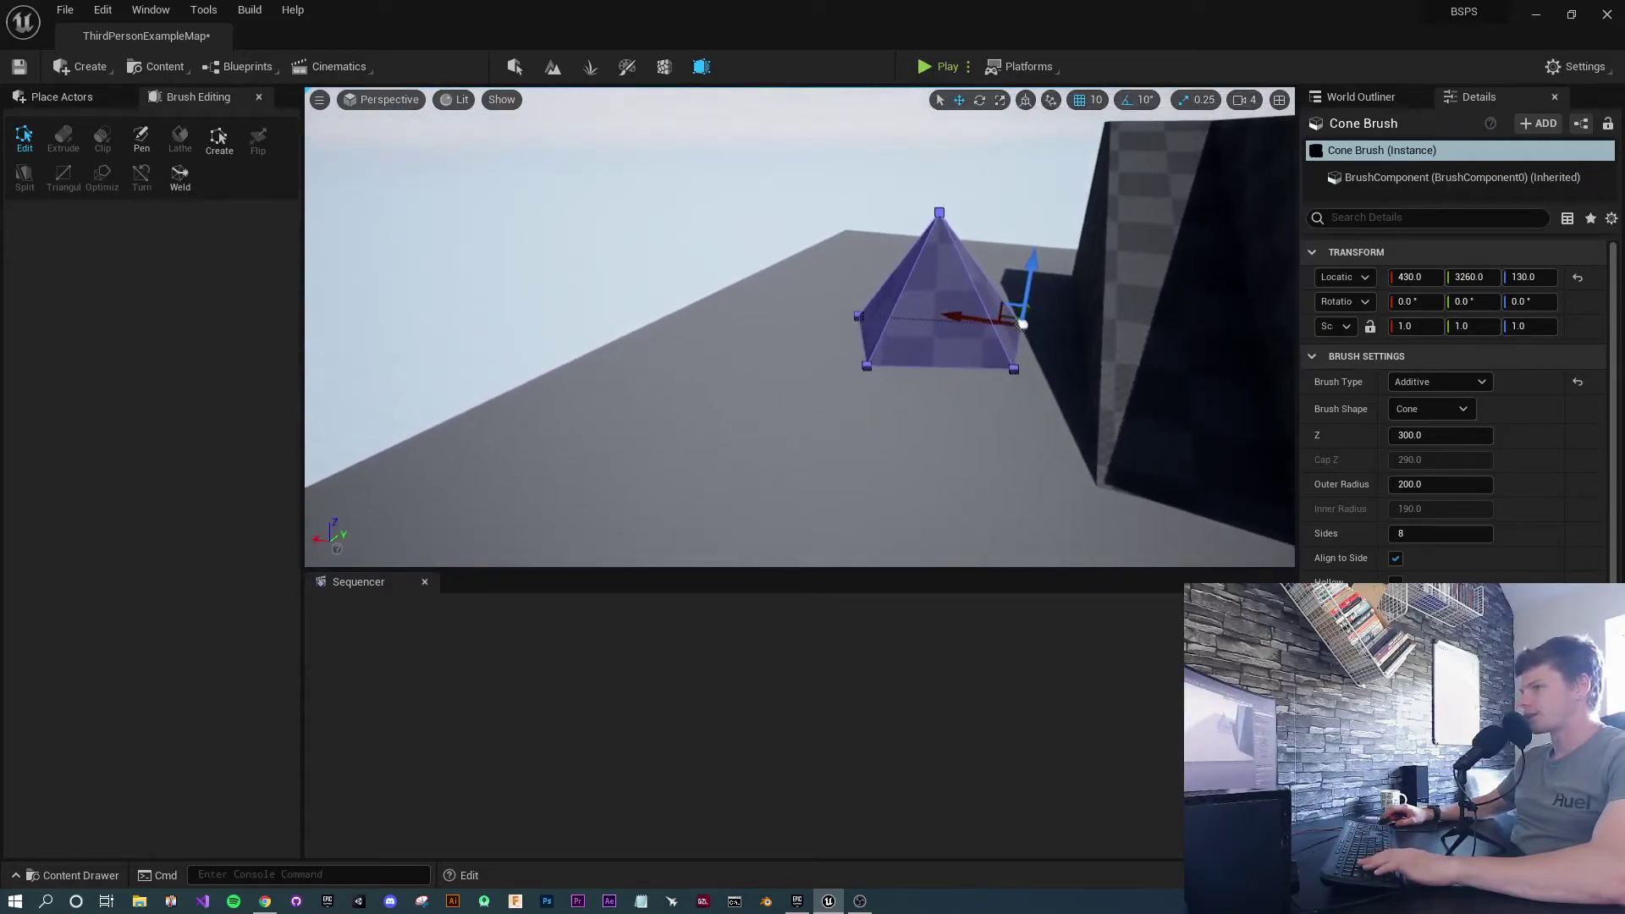
Place a second cone geometry brush beside the first and set its number of sides to 4
{"action": "left_click", "coordinate": [60, 96]}
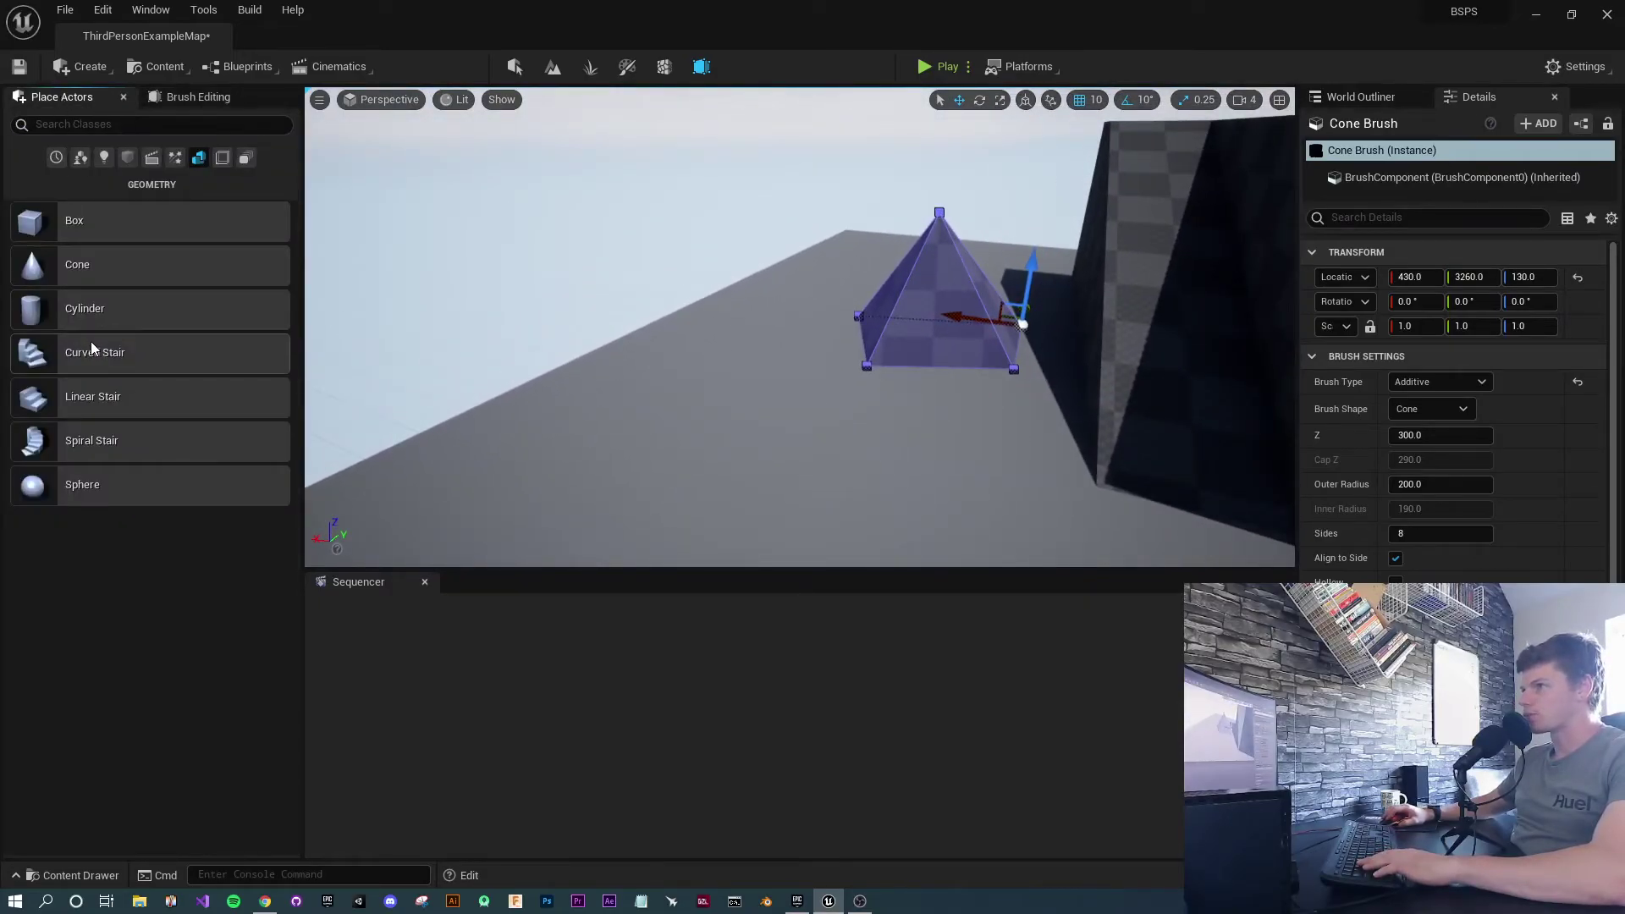
{"action": "left_click_drag", "start_coordinate": [94, 267], "coordinate": [677, 432]}
{"action": "scroll", "coordinate": [1473, 482], "scroll_direction": "down", "scroll_amount": 2}
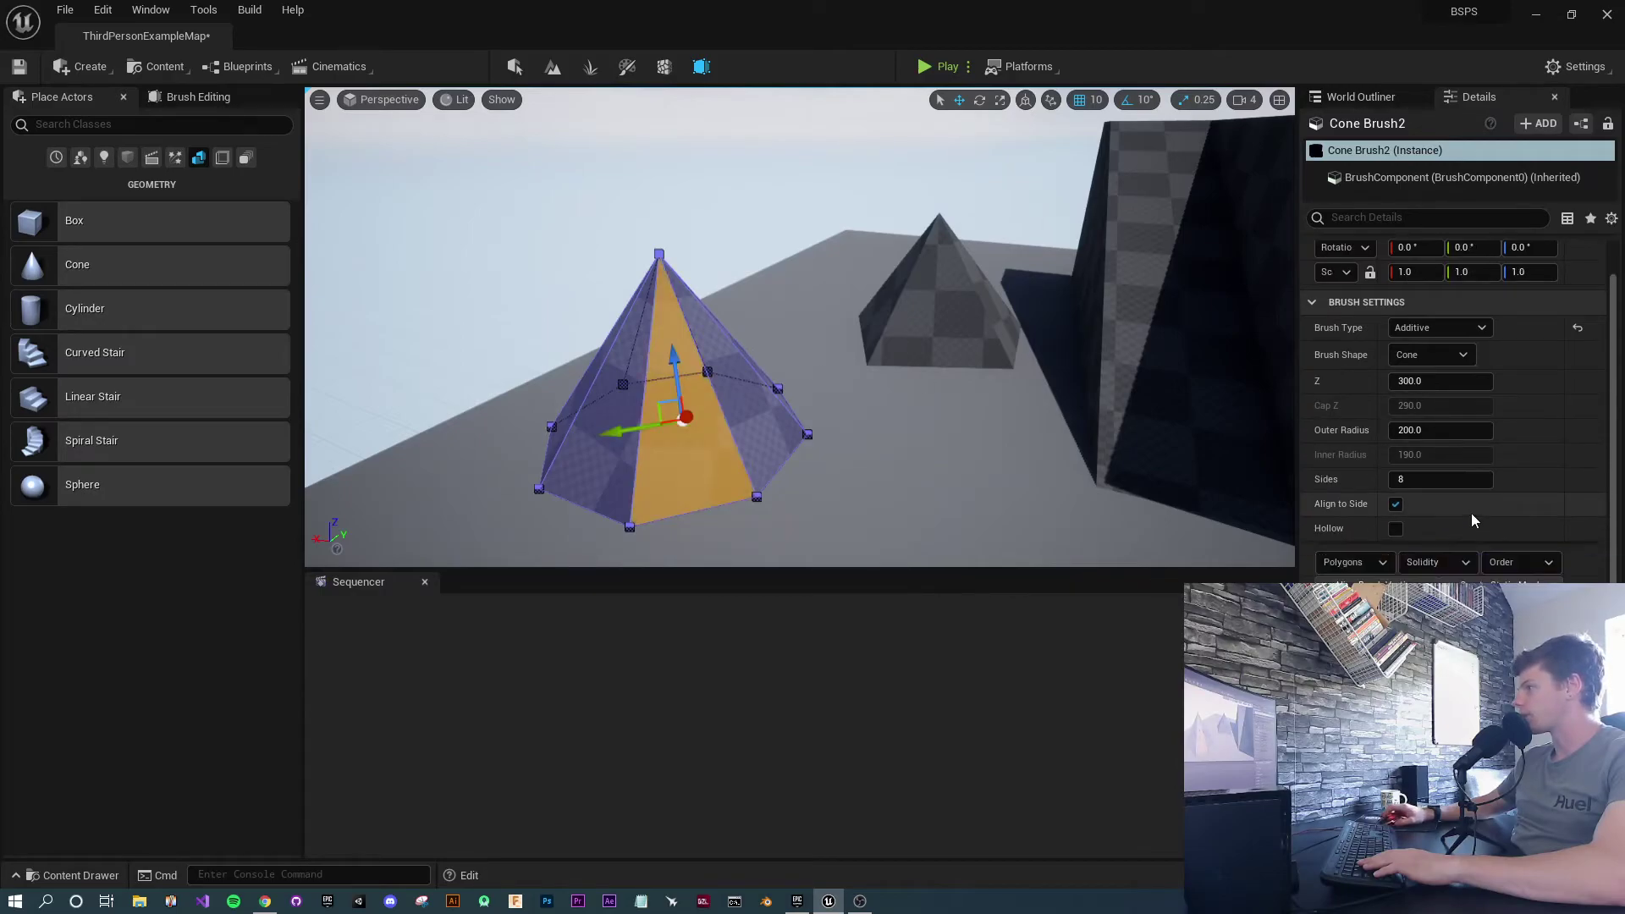
{"action": "left_click", "coordinate": [1463, 480]}
{"action": "type", "text": "4"}
{"action": "key", "text": "Return"}
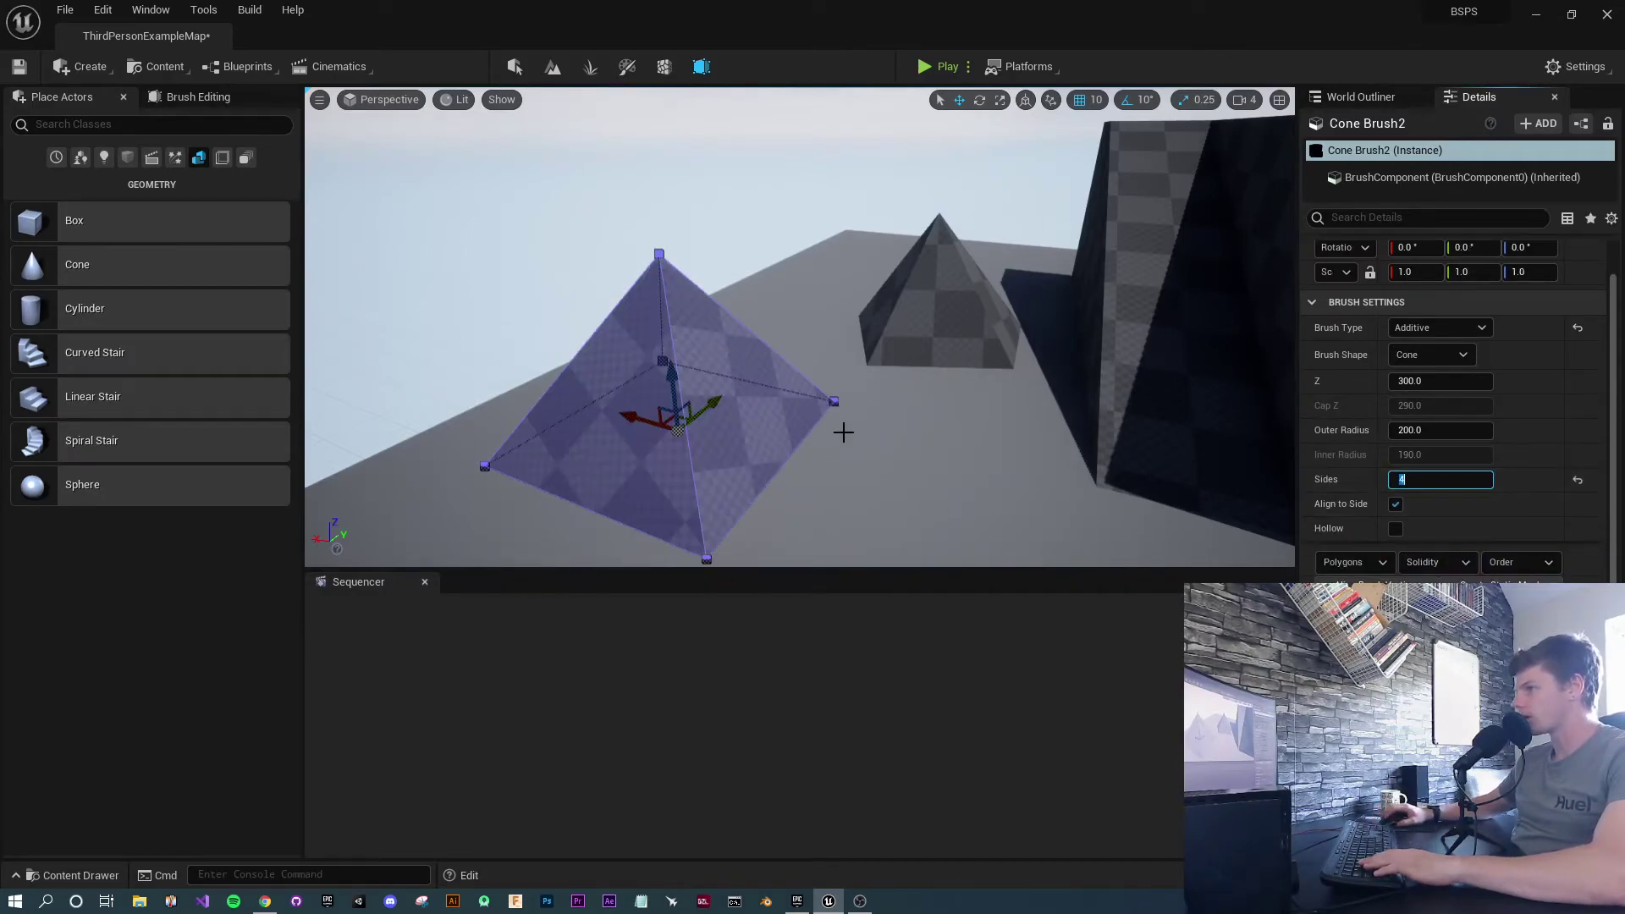
{"action": "mouse_move", "coordinate": [841, 431]}
{"action": "right_mouse_down"}
{"action": "mouse_move", "coordinate": [898, 457]}
{"action": "mouse_move", "coordinate": [846, 457]}
{"action": "right_mouse_up"}
{"action": "right_click_drag", "start_coordinate": [781, 397], "coordinate": [781, 398]}
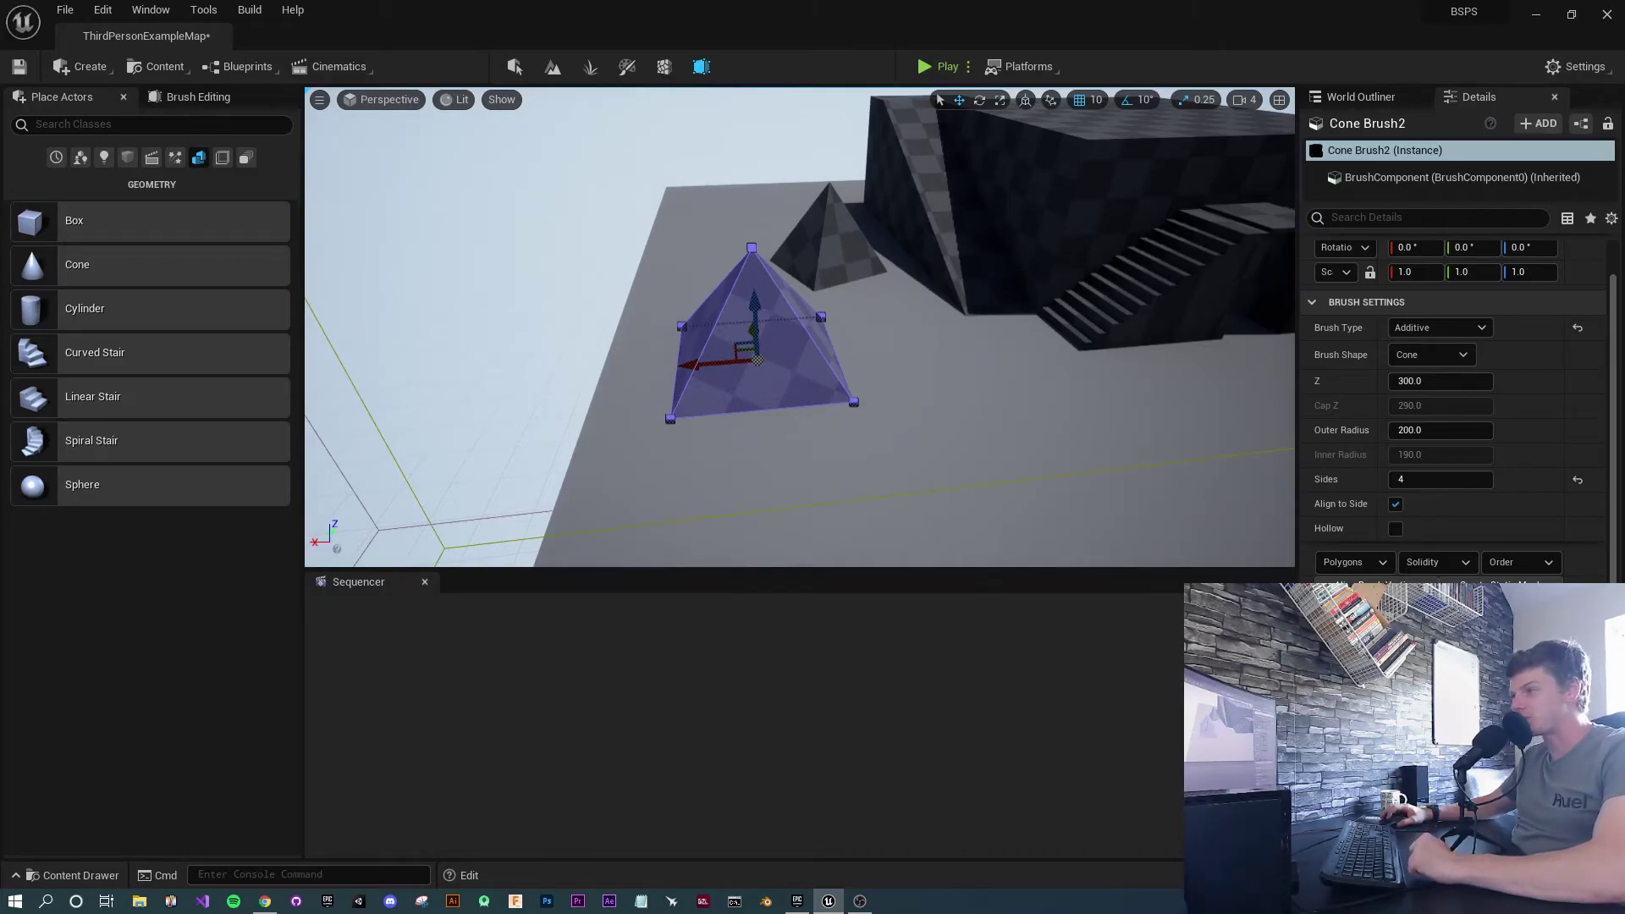
Delete the newly placed four-sided cone brush from the level
{"action": "left_click", "coordinate": [762, 383]}
{"action": "key", "text": "Delete"}
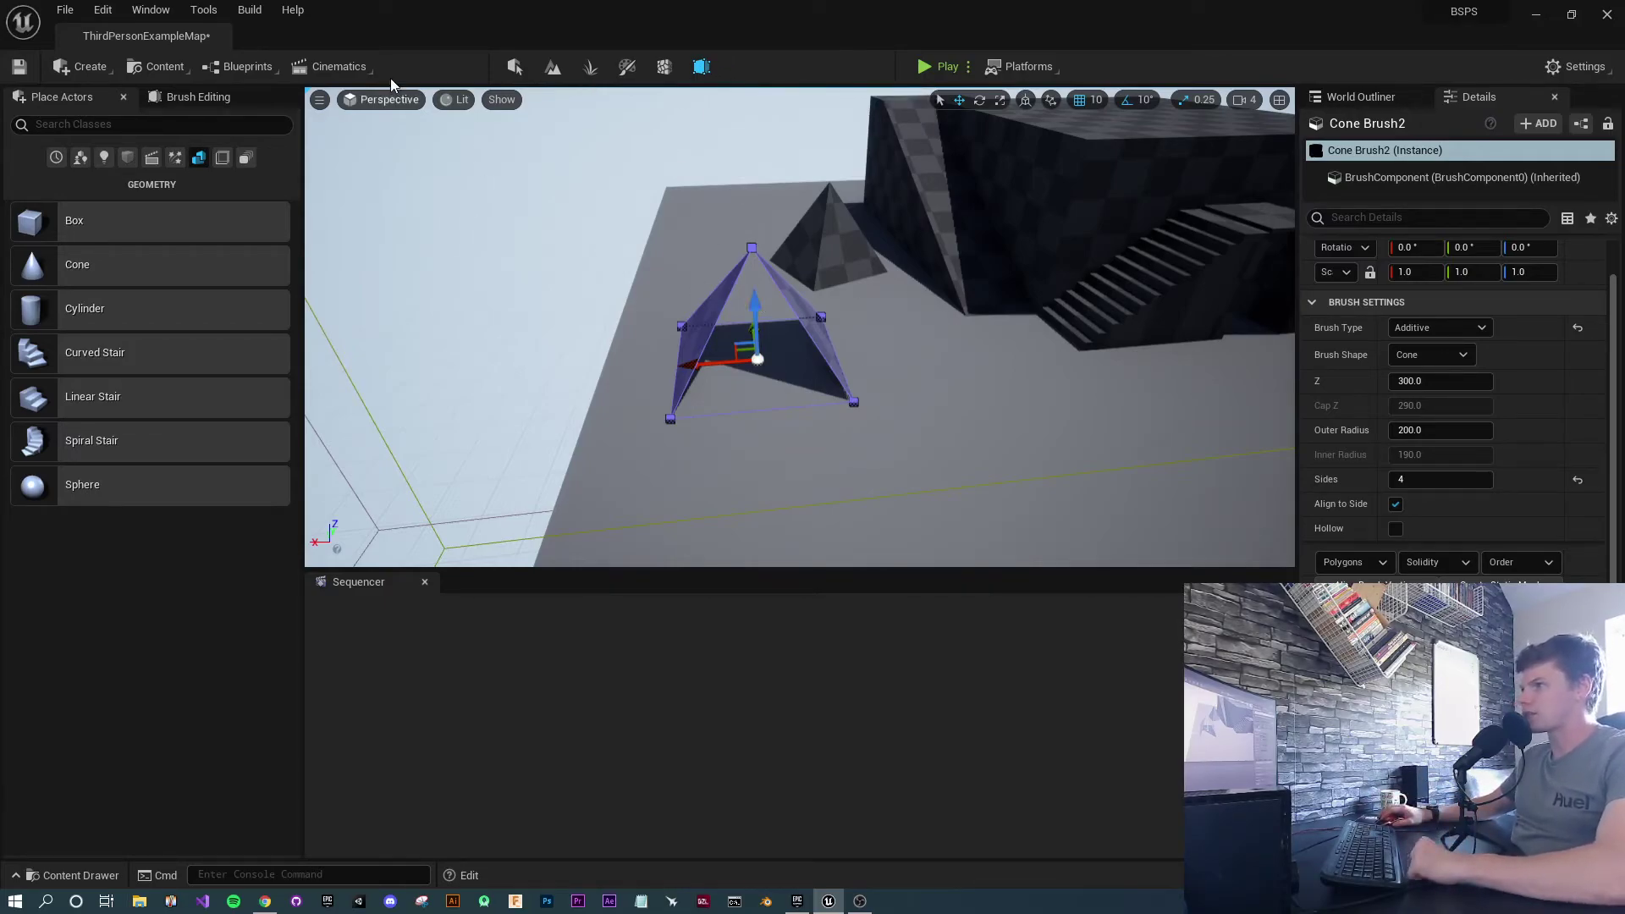
{"action": "left_click", "coordinate": [529, 72]}
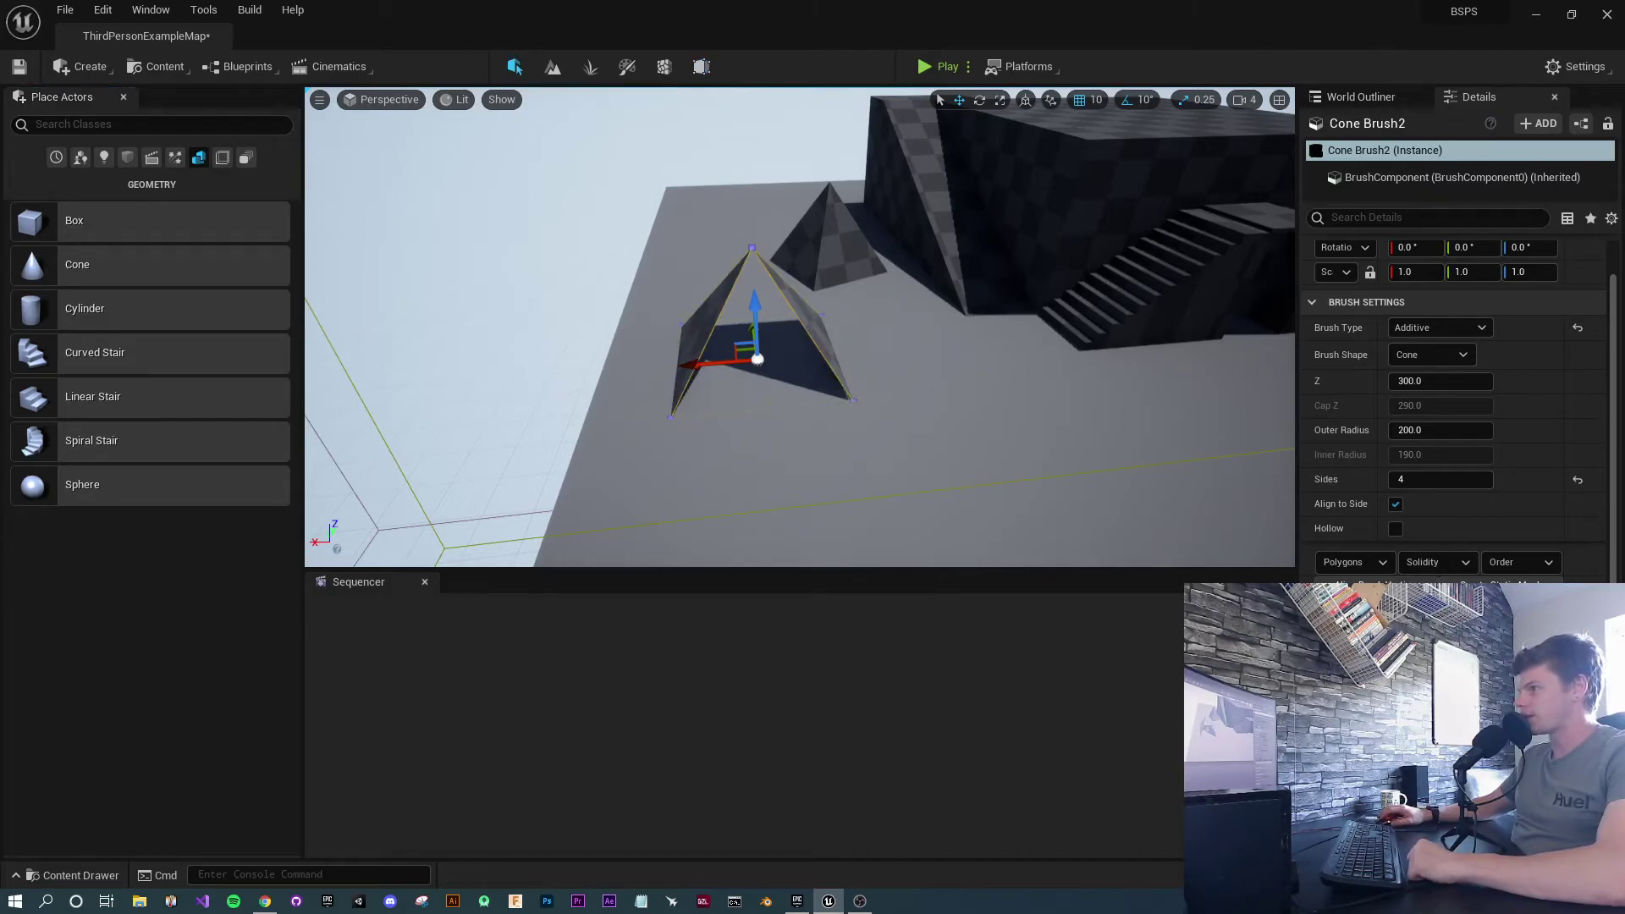
{"action": "key", "text": "Delete"}
Select the original welded cone brush and enter brush editing mode
{"action": "right_click_drag", "start_coordinate": [830, 333], "coordinate": [808, 200]}
{"action": "key", "text": "w"}
{"action": "right_click_drag", "start_coordinate": [813, 304], "coordinate": [982, 482]}
{"action": "scroll", "coordinate": [672, 359], "scroll_direction": "down", "scroll_amount": 5}
{"action": "left_click", "coordinate": [672, 359]}
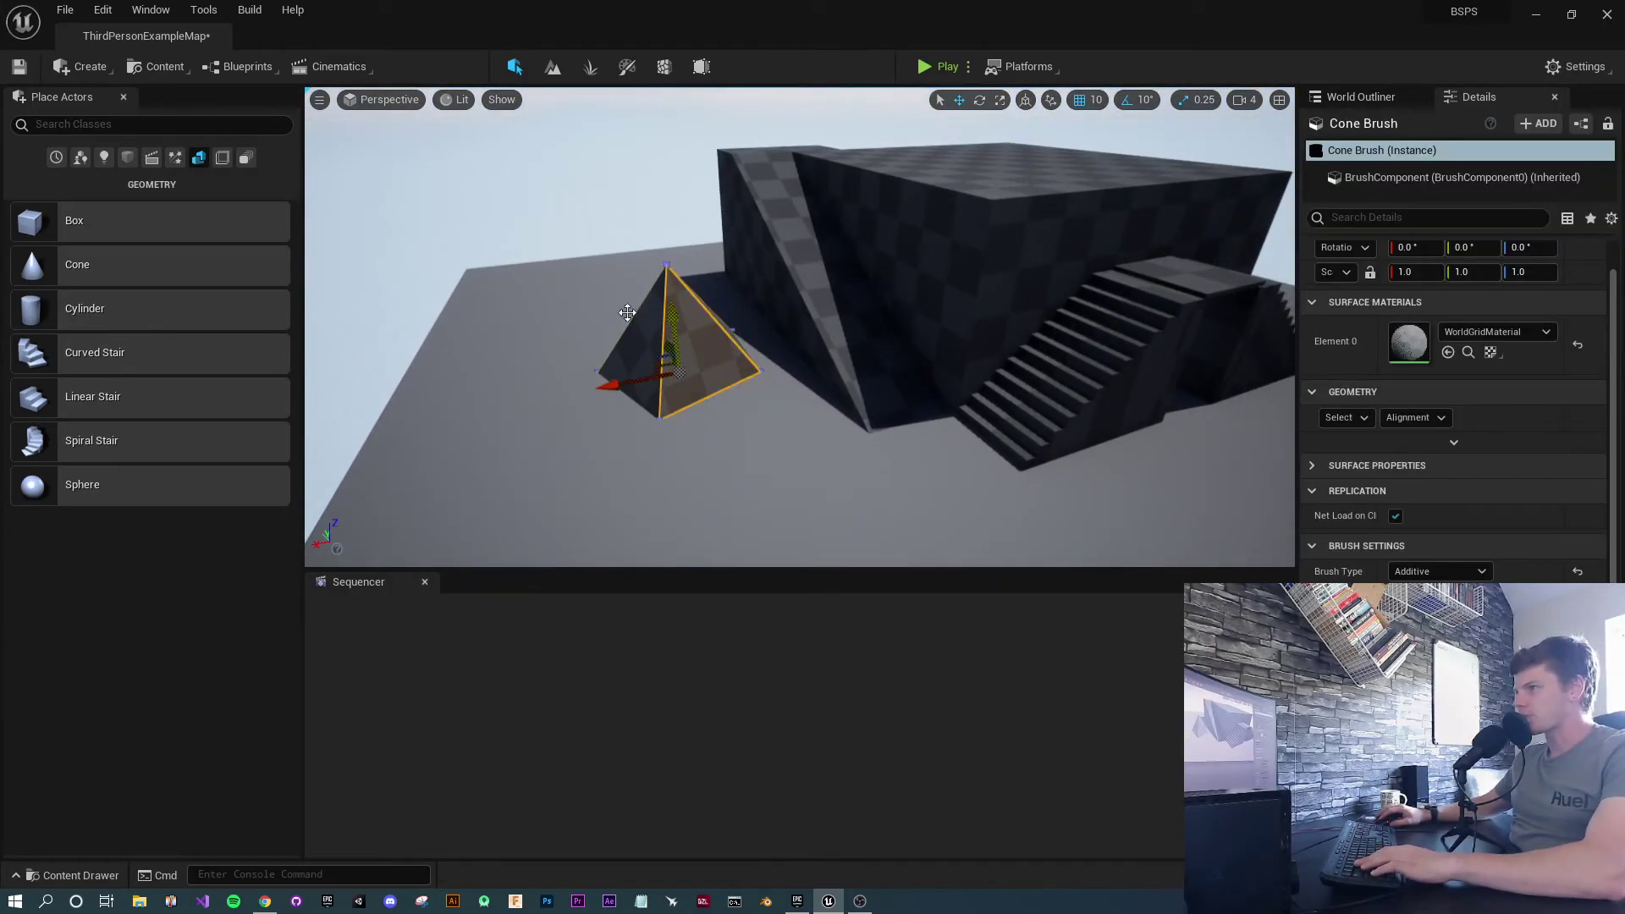
{"action": "left_click", "coordinate": [701, 66]}
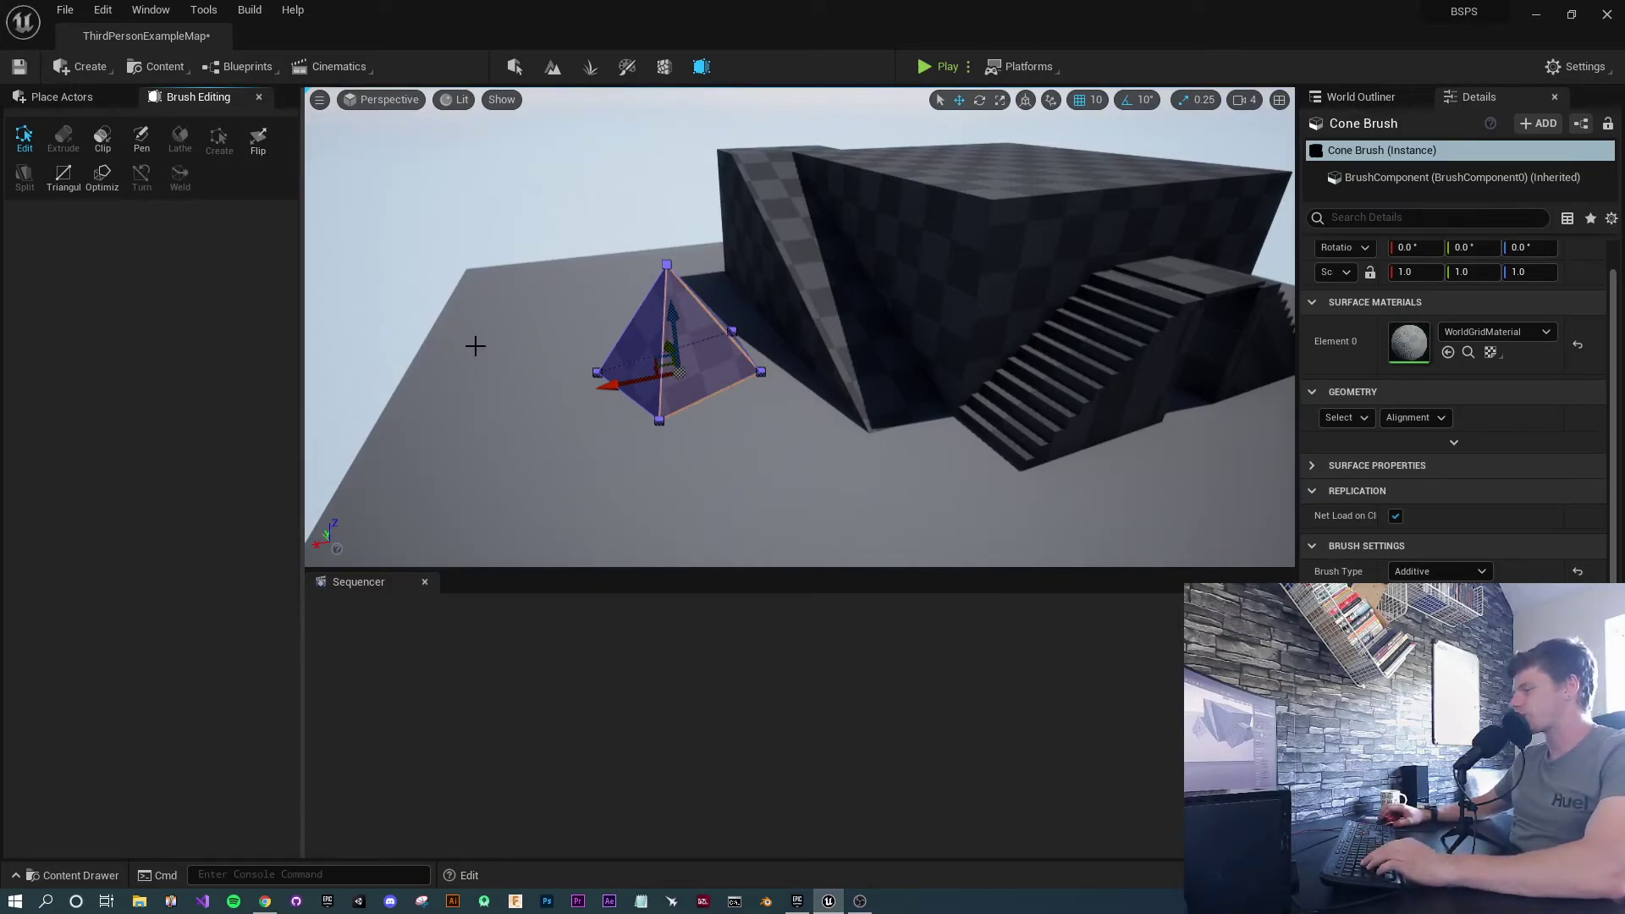
{"action": "mouse_move", "coordinate": [476, 346]}
{"action": "right_mouse_down"}
{"action": "mouse_move", "coordinate": [533, 379]}
{"action": "mouse_move", "coordinate": [417, 296]}
{"action": "mouse_move", "coordinate": [417, 194]}
{"action": "mouse_move", "coordinate": [530, 332]}
{"action": "mouse_move", "coordinate": [474, 347]}
{"action": "mouse_move", "coordinate": [634, 405]}
{"action": "right_mouse_up"}
{"action": "key", "text": "s"}
{"action": "key", "text": "w"}
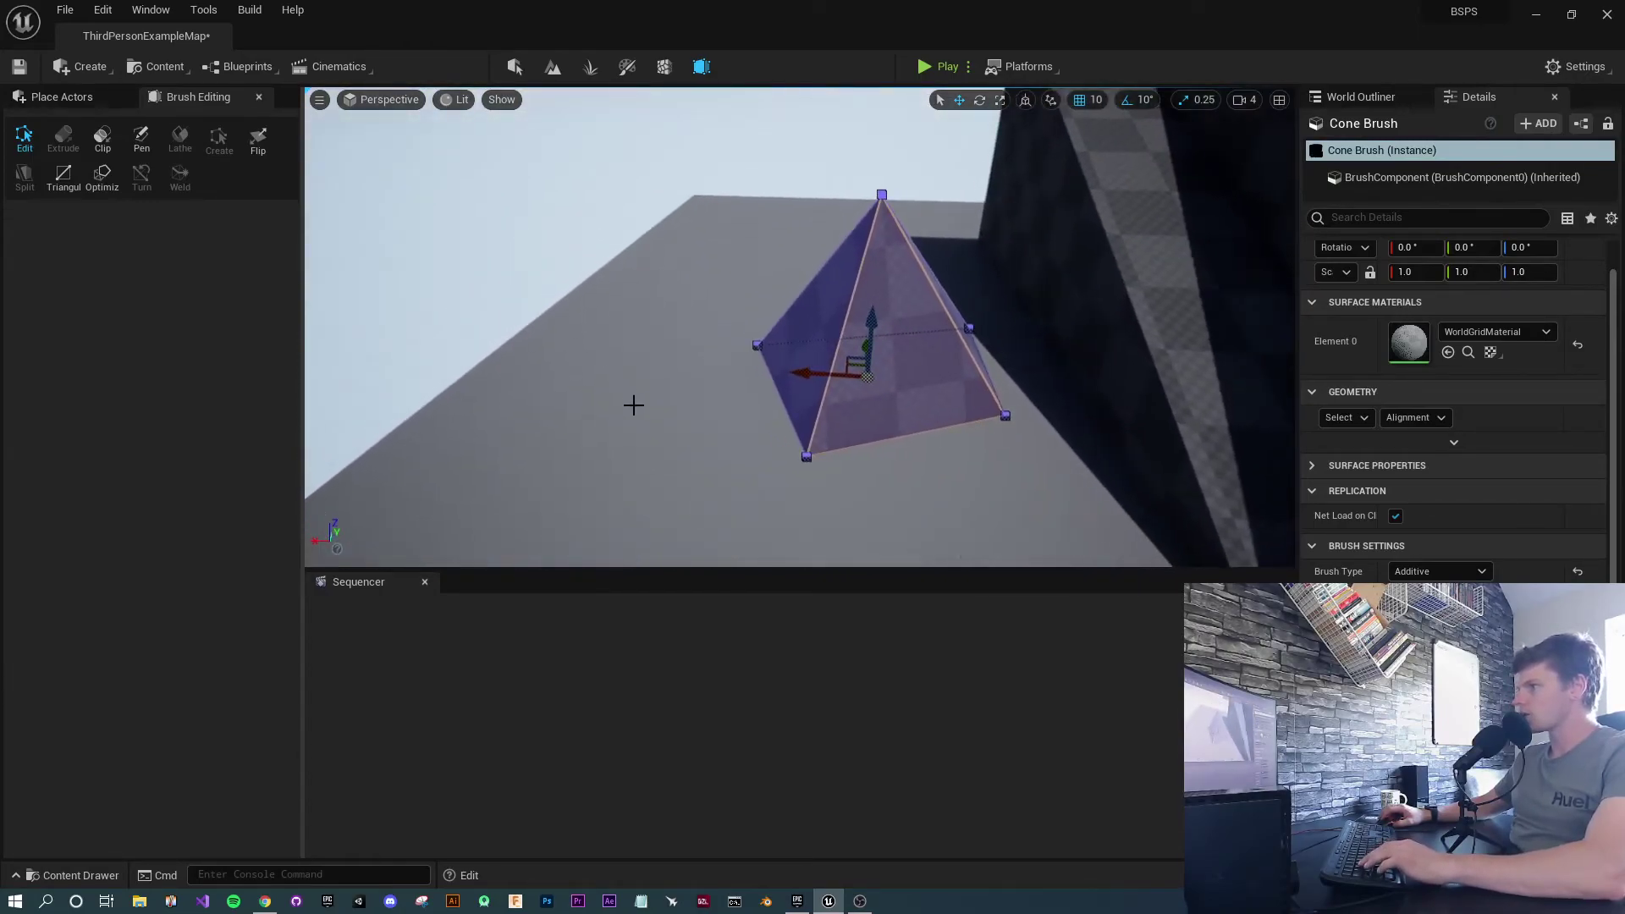
{"action": "left_click", "coordinate": [681, 415]}
{"action": "left_click", "coordinate": [881, 330]}
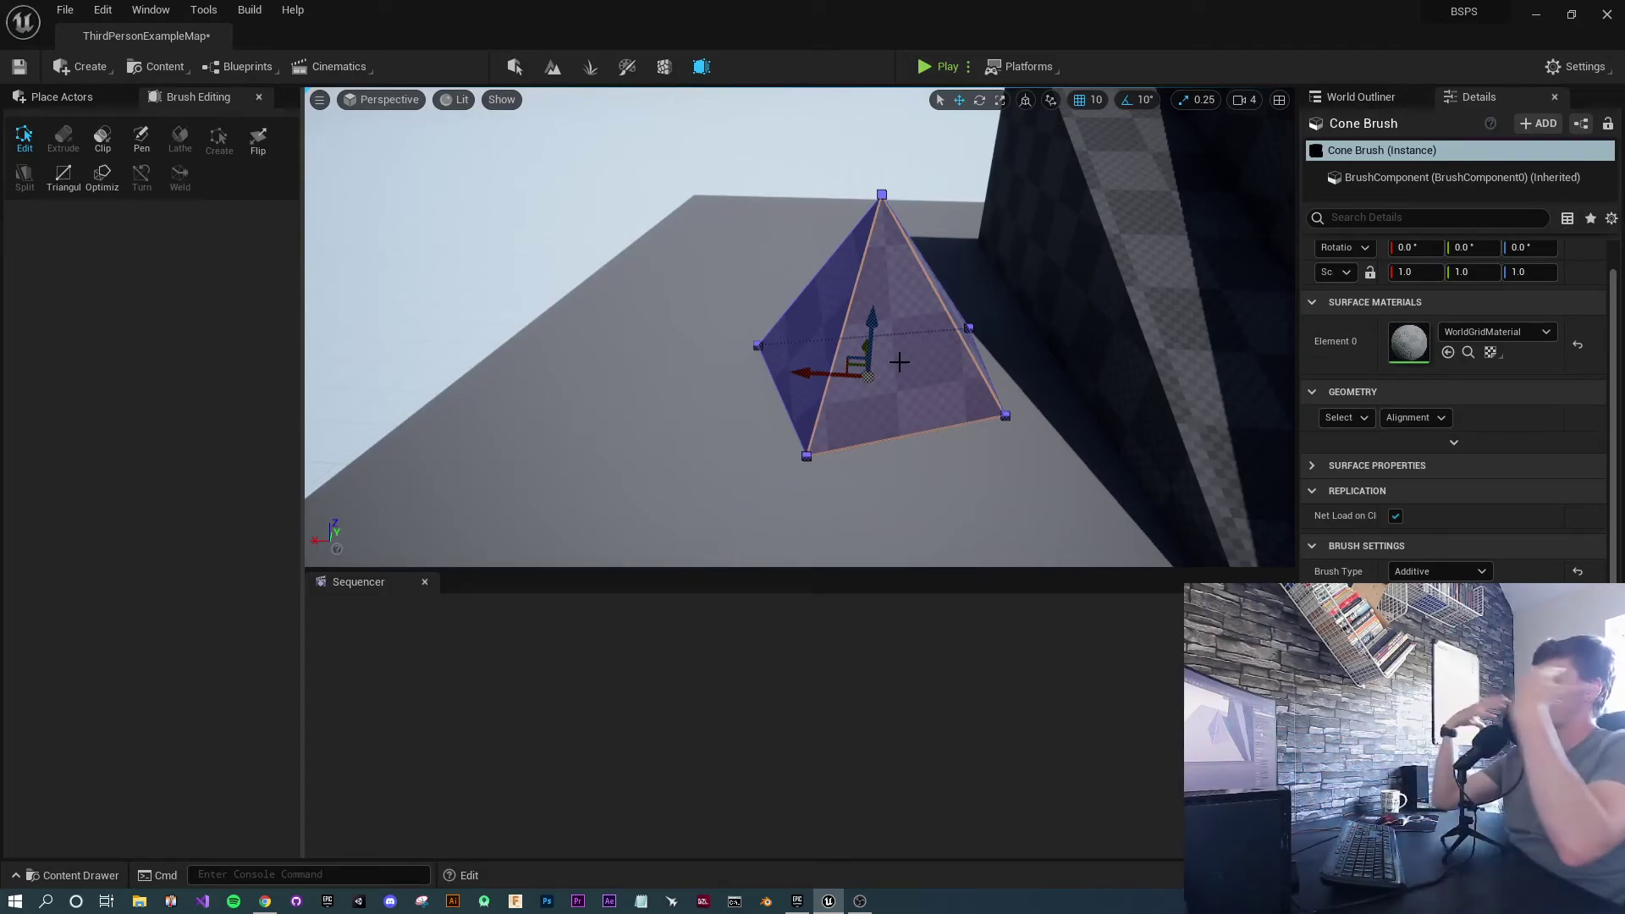
Flip the normal of one side face of the cone brush, and select the floor to deselect the brush
{"action": "mouse_move", "coordinate": [899, 362]}
{"action": "right_mouse_down"}
{"action": "mouse_move", "coordinate": [939, 326]}
{"action": "mouse_move", "coordinate": [952, 351]}
{"action": "mouse_move", "coordinate": [872, 363]}
{"action": "mouse_move", "coordinate": [903, 362]}
{"action": "right_mouse_up"}
{"action": "key", "text": "w"}
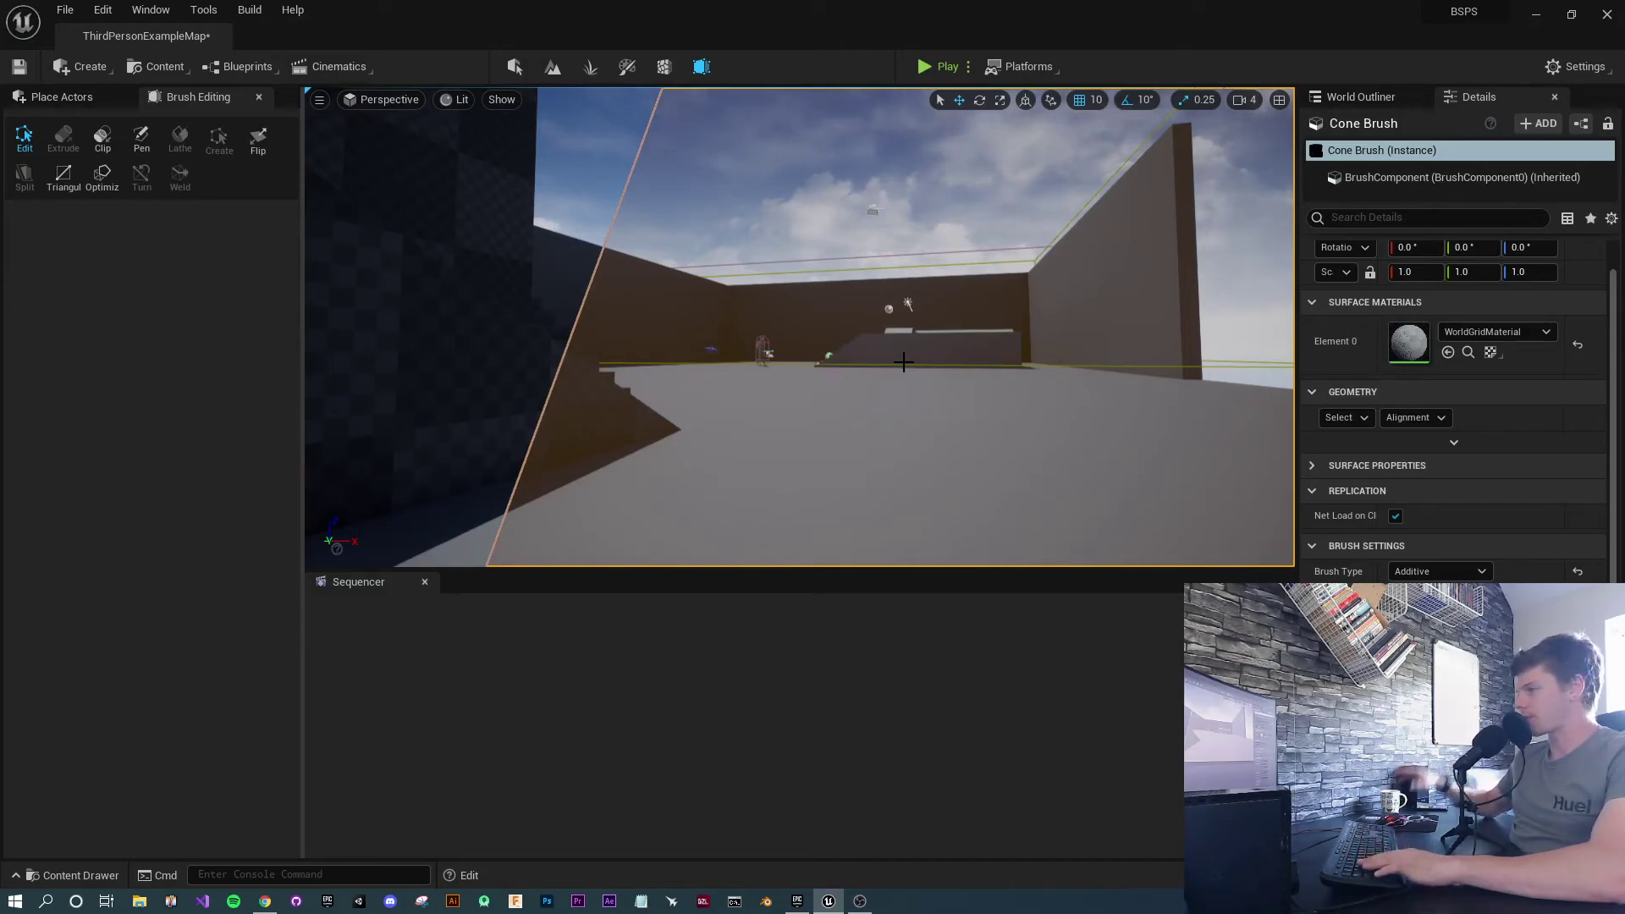
{"action": "right_click_drag", "start_coordinate": [878, 369], "coordinate": [1015, 406]}
{"action": "mouse_move", "coordinate": [830, 381]}
{"action": "right_mouse_down"}
{"action": "mouse_move", "coordinate": [825, 398]}
{"action": "mouse_move", "coordinate": [834, 356]}
{"action": "mouse_move", "coordinate": [851, 372]}
{"action": "right_mouse_up"}
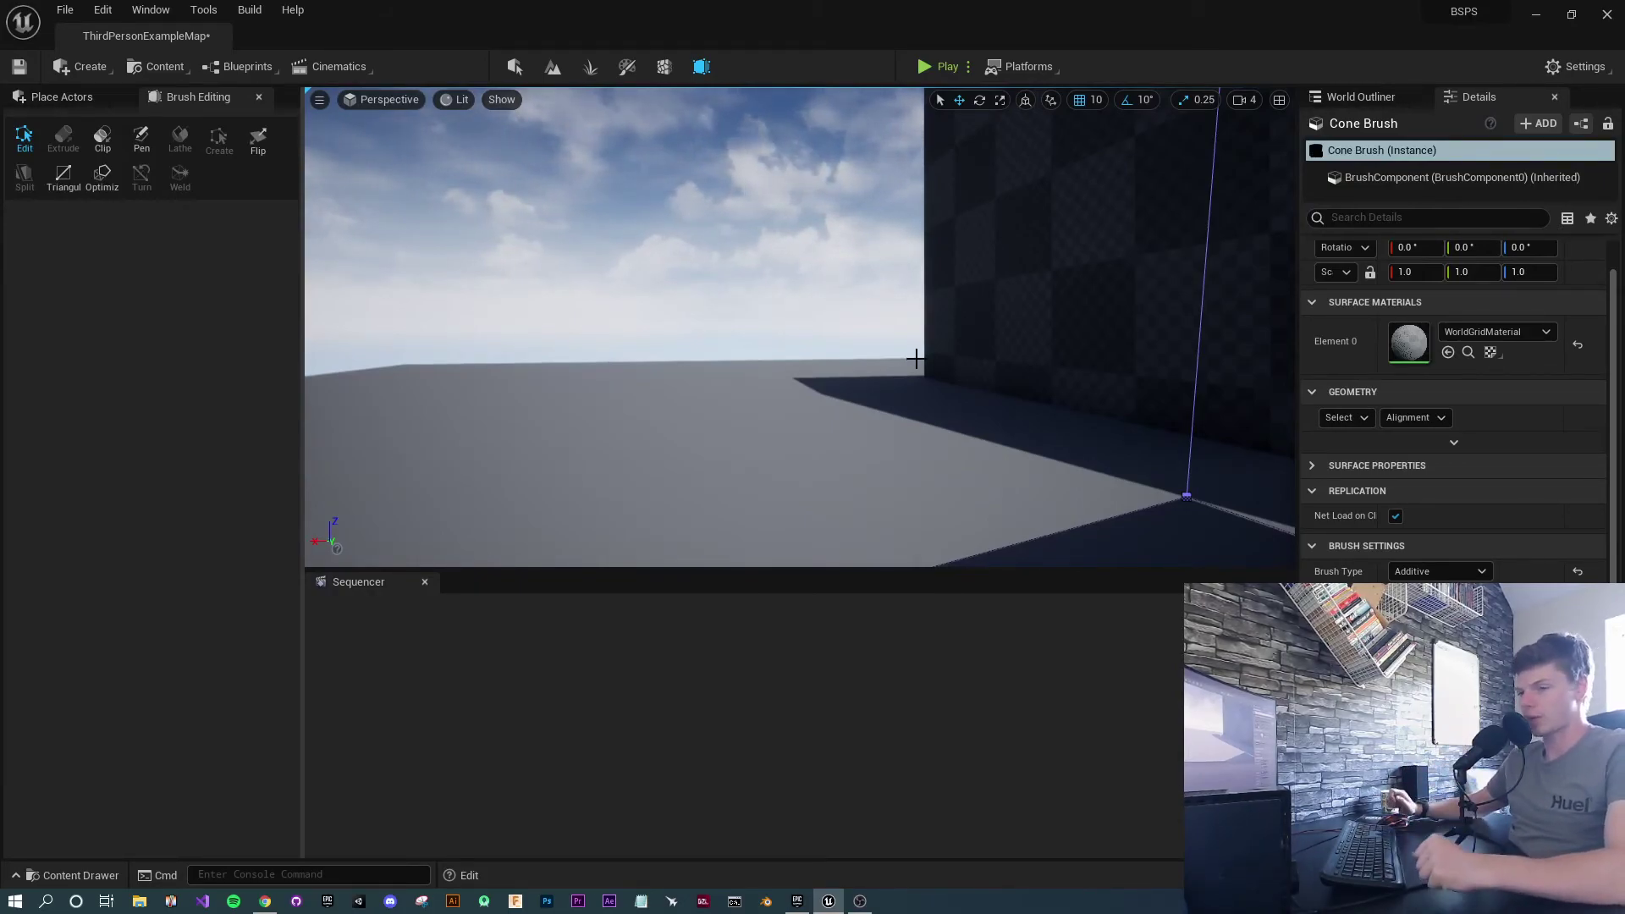
{"action": "mouse_move", "coordinate": [915, 359]}
{"action": "right_mouse_down"}
{"action": "mouse_move", "coordinate": [1050, 360]}
{"action": "mouse_move", "coordinate": [956, 351]}
{"action": "mouse_move", "coordinate": [973, 275]}
{"action": "right_mouse_up"}
{"action": "right_click_drag", "start_coordinate": [880, 339], "coordinate": [872, 391]}
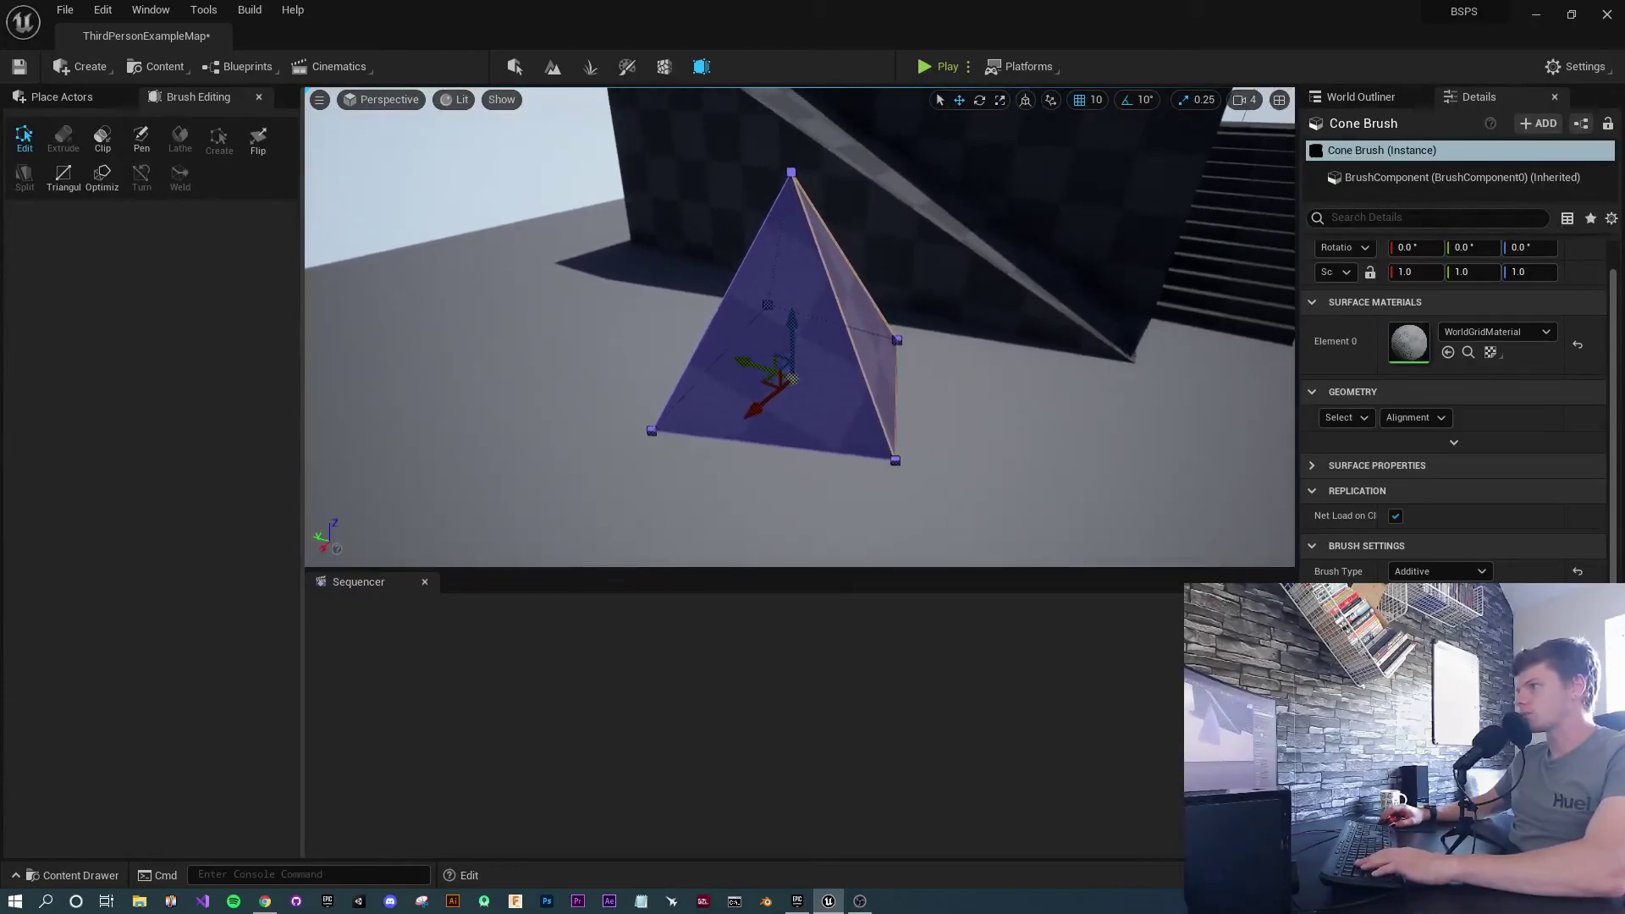
{"action": "left_click", "coordinate": [719, 396]}
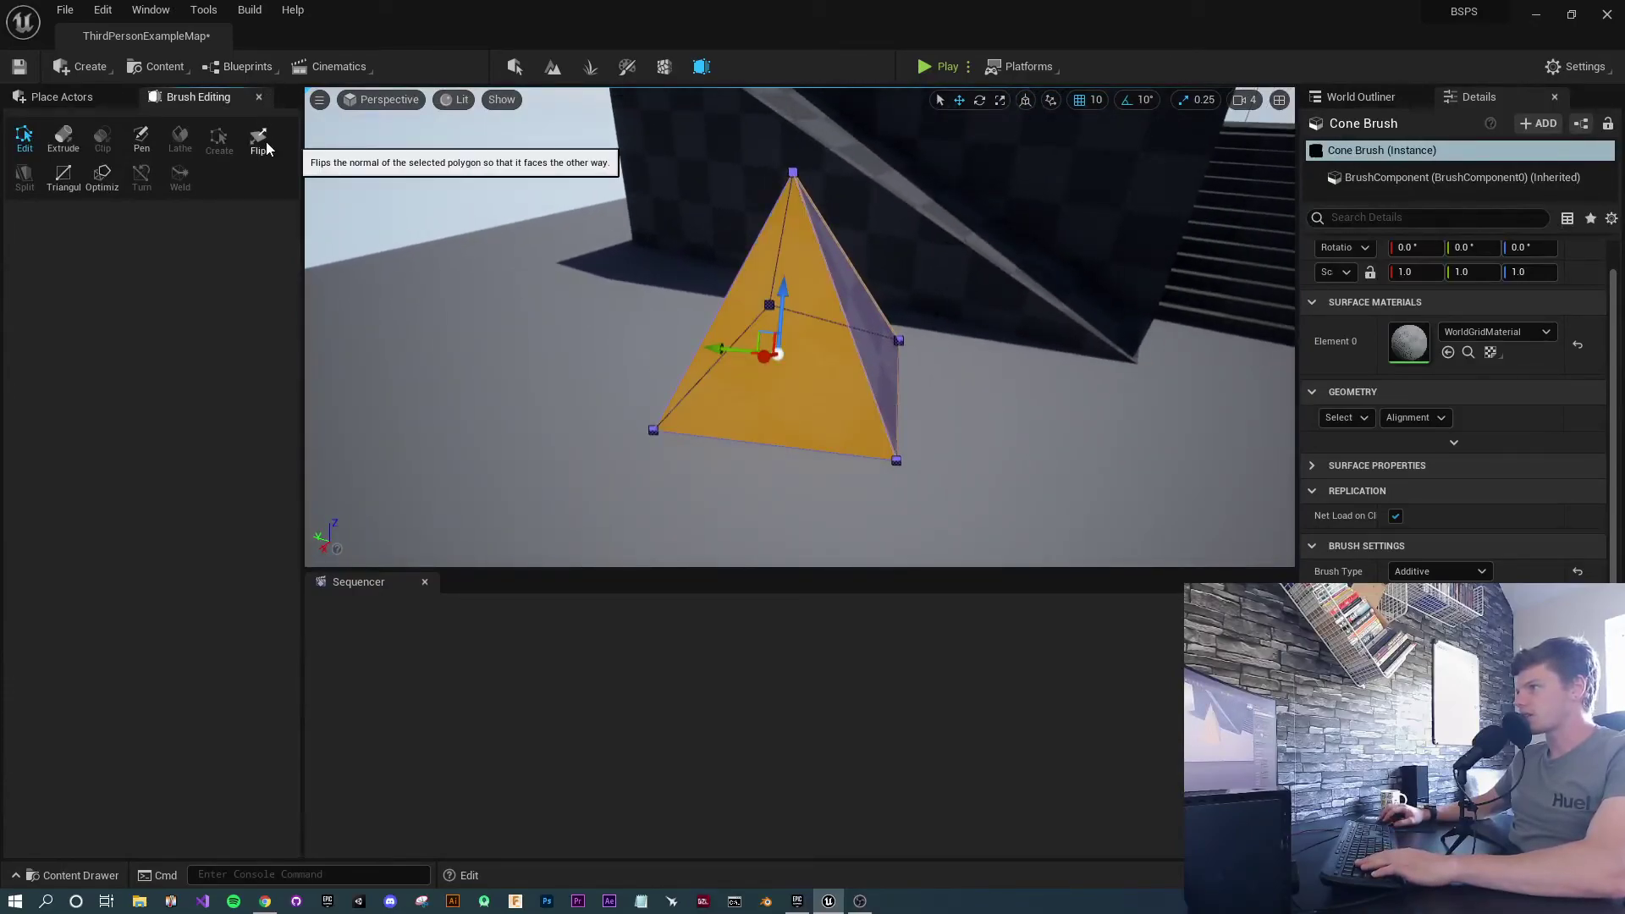
{"action": "left_click", "coordinate": [255, 137]}
{"action": "mouse_move", "coordinate": [852, 484]}
{"action": "right_mouse_down"}
{"action": "mouse_move", "coordinate": [702, 474]}
{"action": "mouse_move", "coordinate": [720, 508]}
{"action": "mouse_move", "coordinate": [643, 431]}
{"action": "mouse_move", "coordinate": [825, 469]}
{"action": "right_mouse_up"}
{"action": "left_click", "coordinate": [671, 414]}
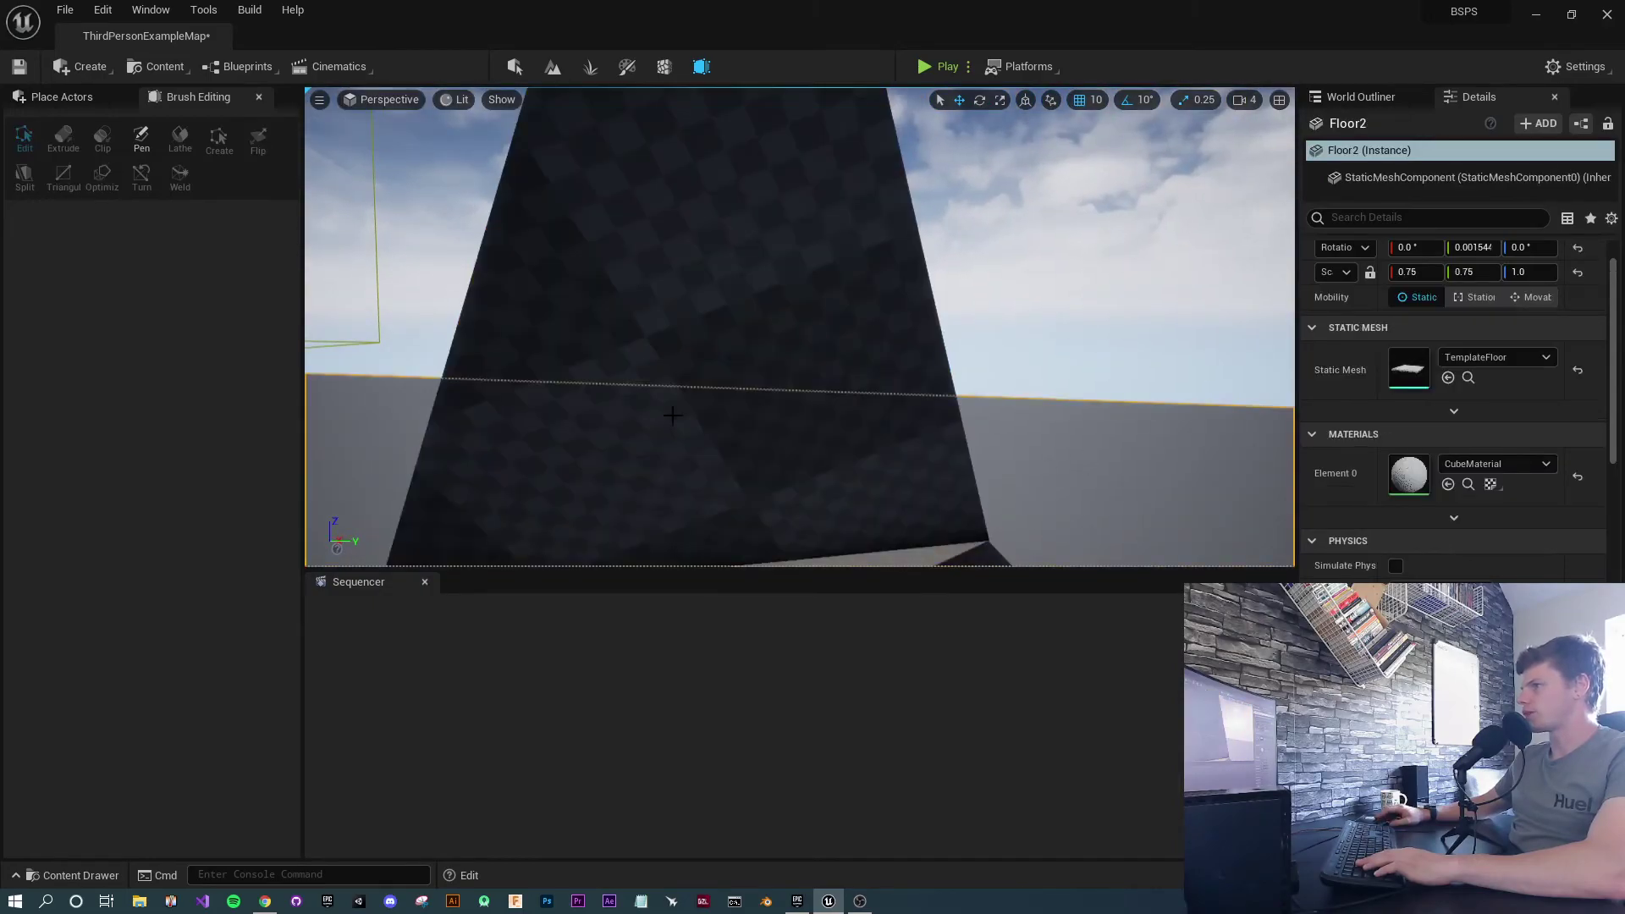
Flip the normal of the cone face seen from inside the brush, and deselect the brush
{"action": "right_click_drag", "start_coordinate": [671, 414], "coordinate": [671, 414]}
{"action": "right_click_drag", "start_coordinate": [825, 470], "coordinate": [825, 470]}
{"action": "right_click_drag", "start_coordinate": [715, 388], "coordinate": [719, 392]}
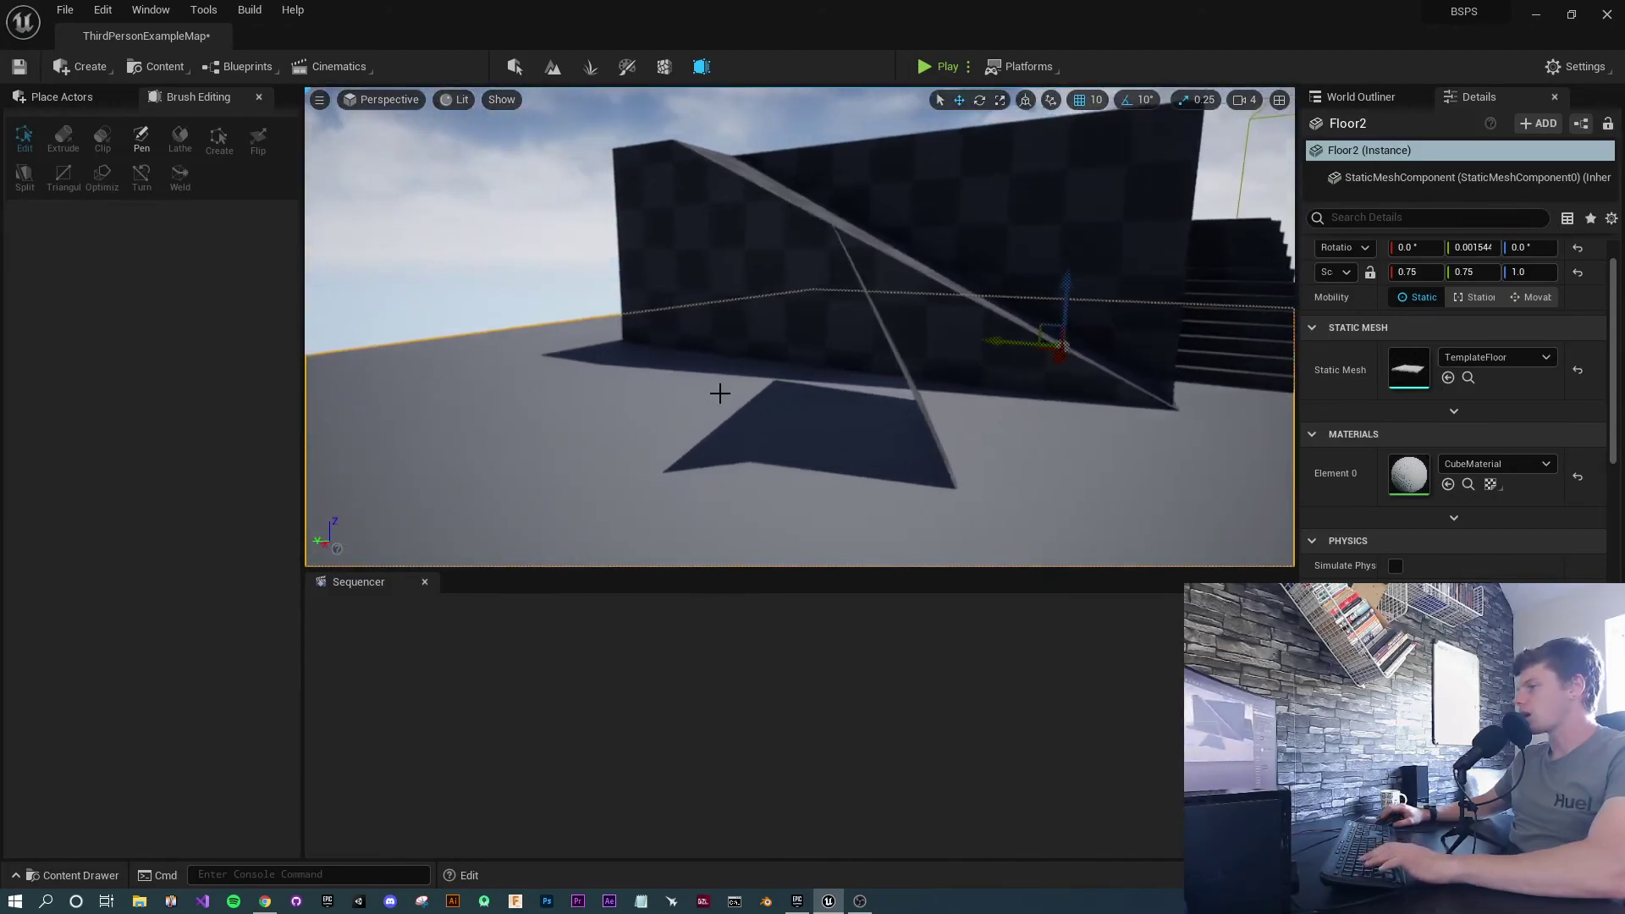
{"action": "right_click_drag", "start_coordinate": [816, 434], "coordinate": [816, 434]}
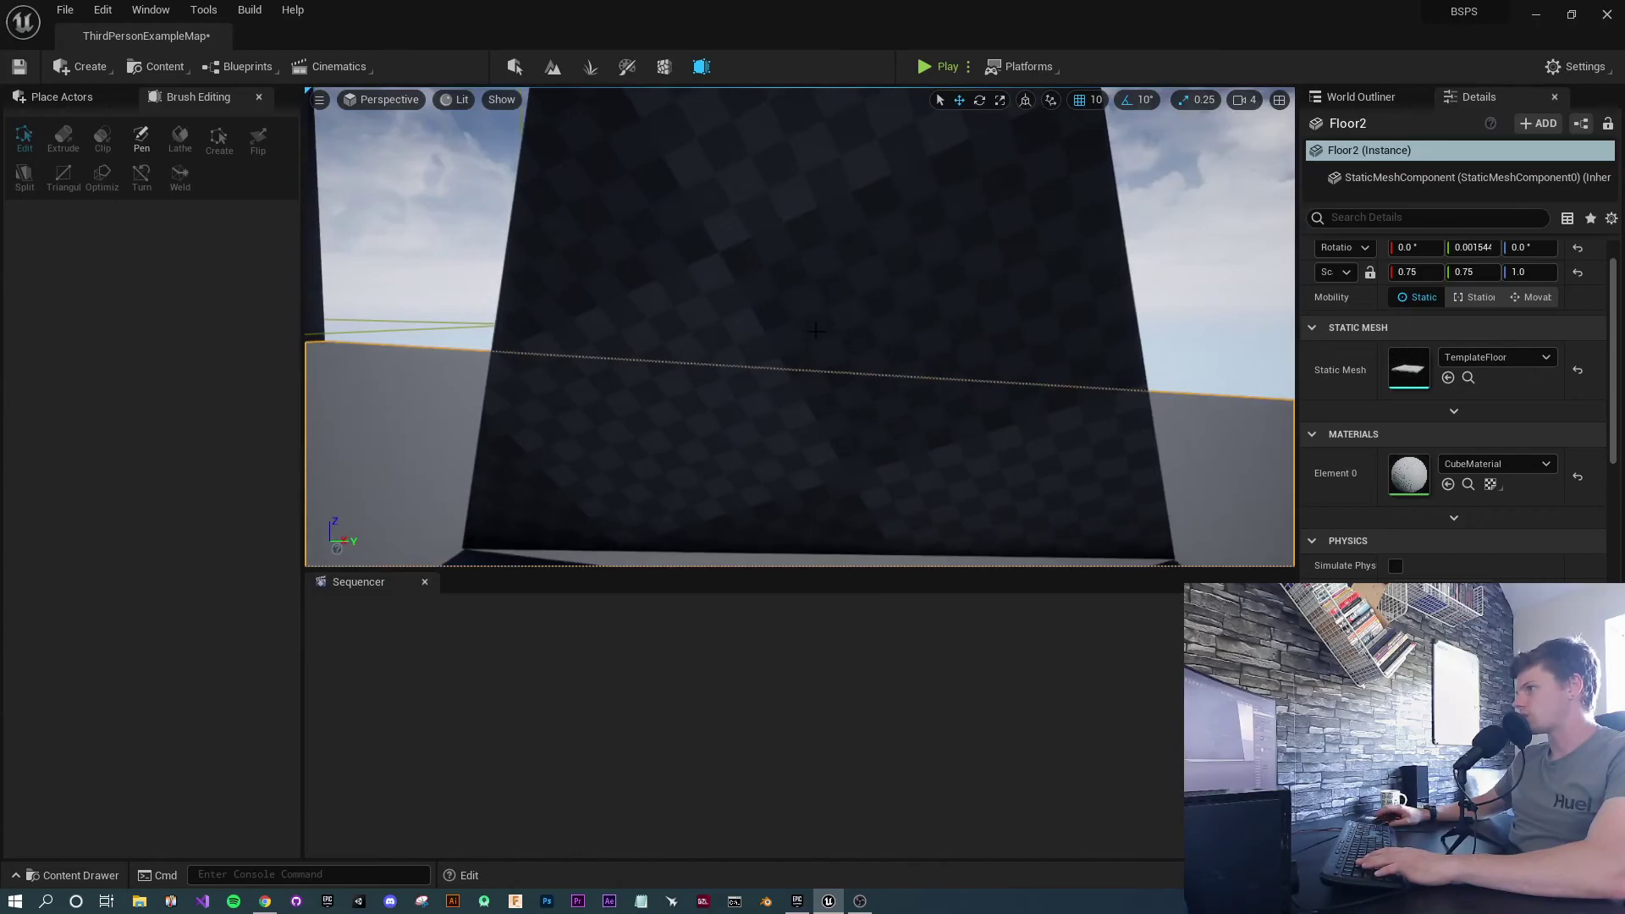
{"action": "left_click", "coordinate": [816, 435]}
{"action": "left_click", "coordinate": [256, 139]}
{"action": "right_click_drag", "start_coordinate": [650, 295], "coordinate": [639, 296]}
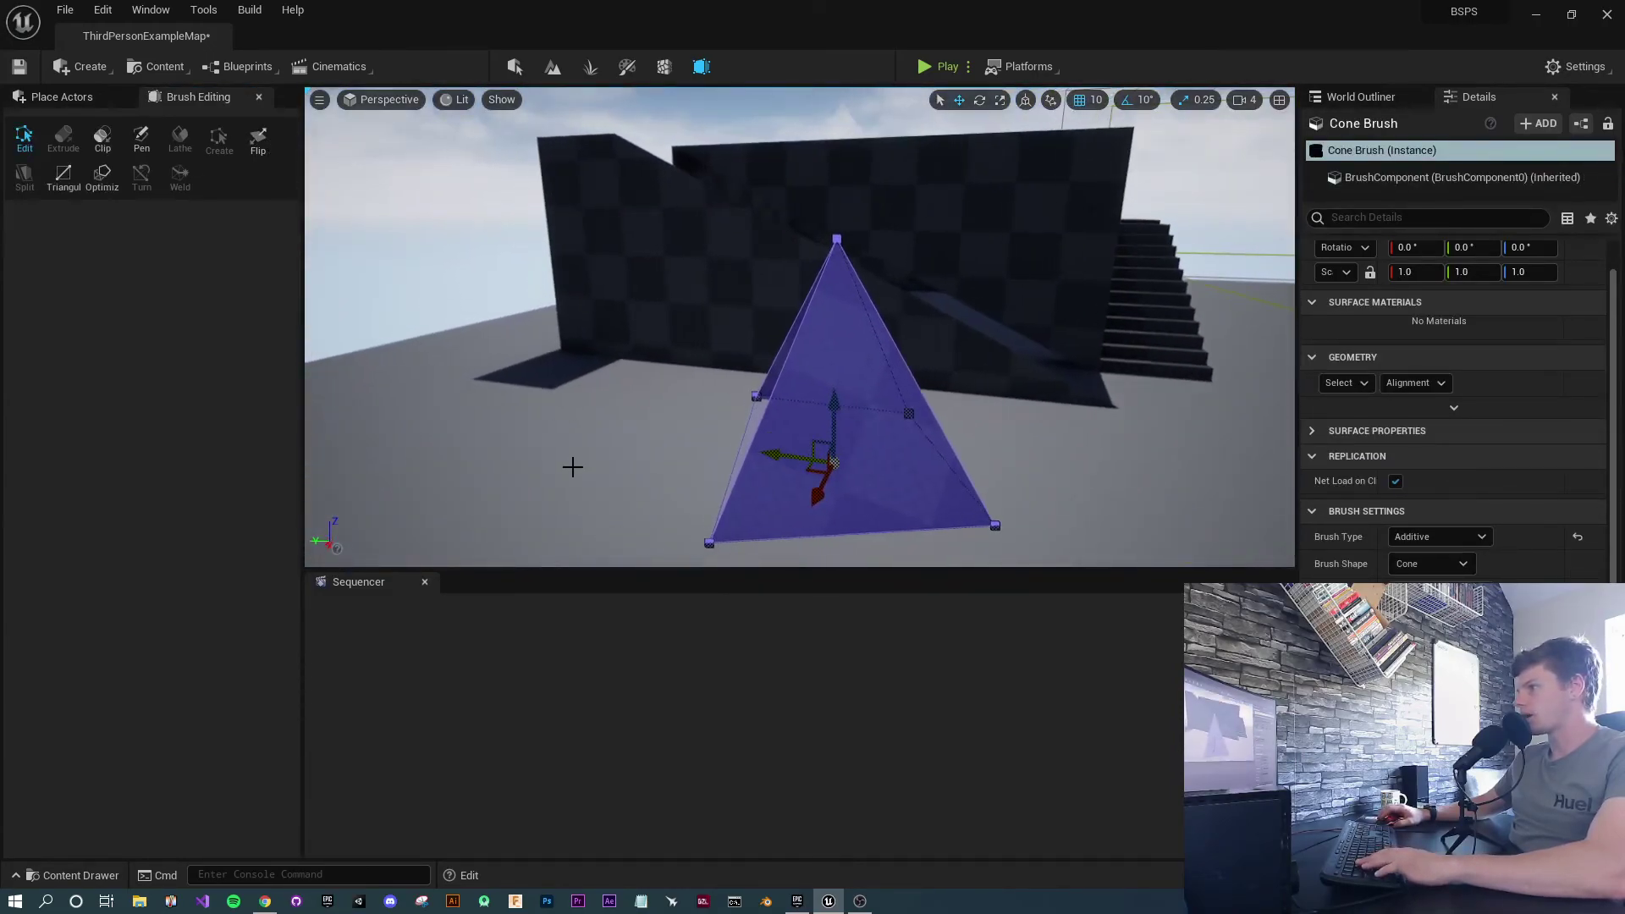
{"action": "left_click", "coordinate": [675, 471]}
{"action": "right_click_drag", "start_coordinate": [667, 418], "coordinate": [669, 421]}
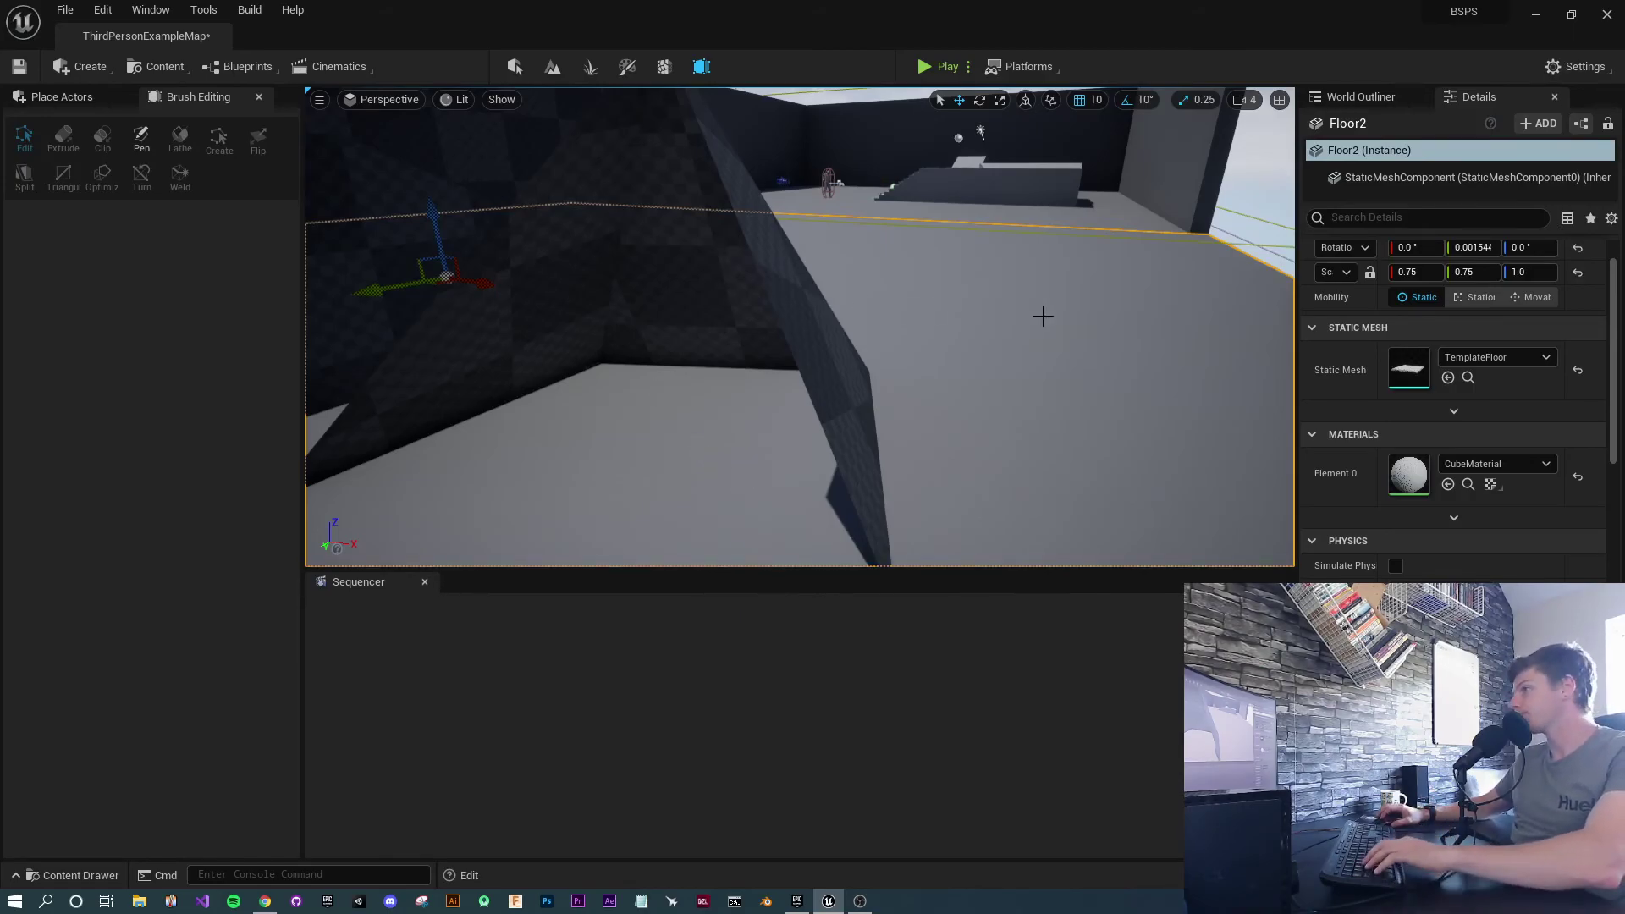
Undo the normal flips made on the cone brush
{"action": "key", "text": "s"}
{"action": "mouse_move", "coordinate": [1041, 316]}
{"action": "right_mouse_down"}
{"action": "mouse_move", "coordinate": [997, 357]}
{"action": "mouse_move", "coordinate": [804, 280]}
{"action": "mouse_move", "coordinate": [863, 397]}
{"action": "mouse_move", "coordinate": [812, 279]}
{"action": "mouse_move", "coordinate": [643, 389]}
{"action": "mouse_move", "coordinate": [1023, 326]}
{"action": "right_mouse_up"}
{"action": "key", "text": "w"}
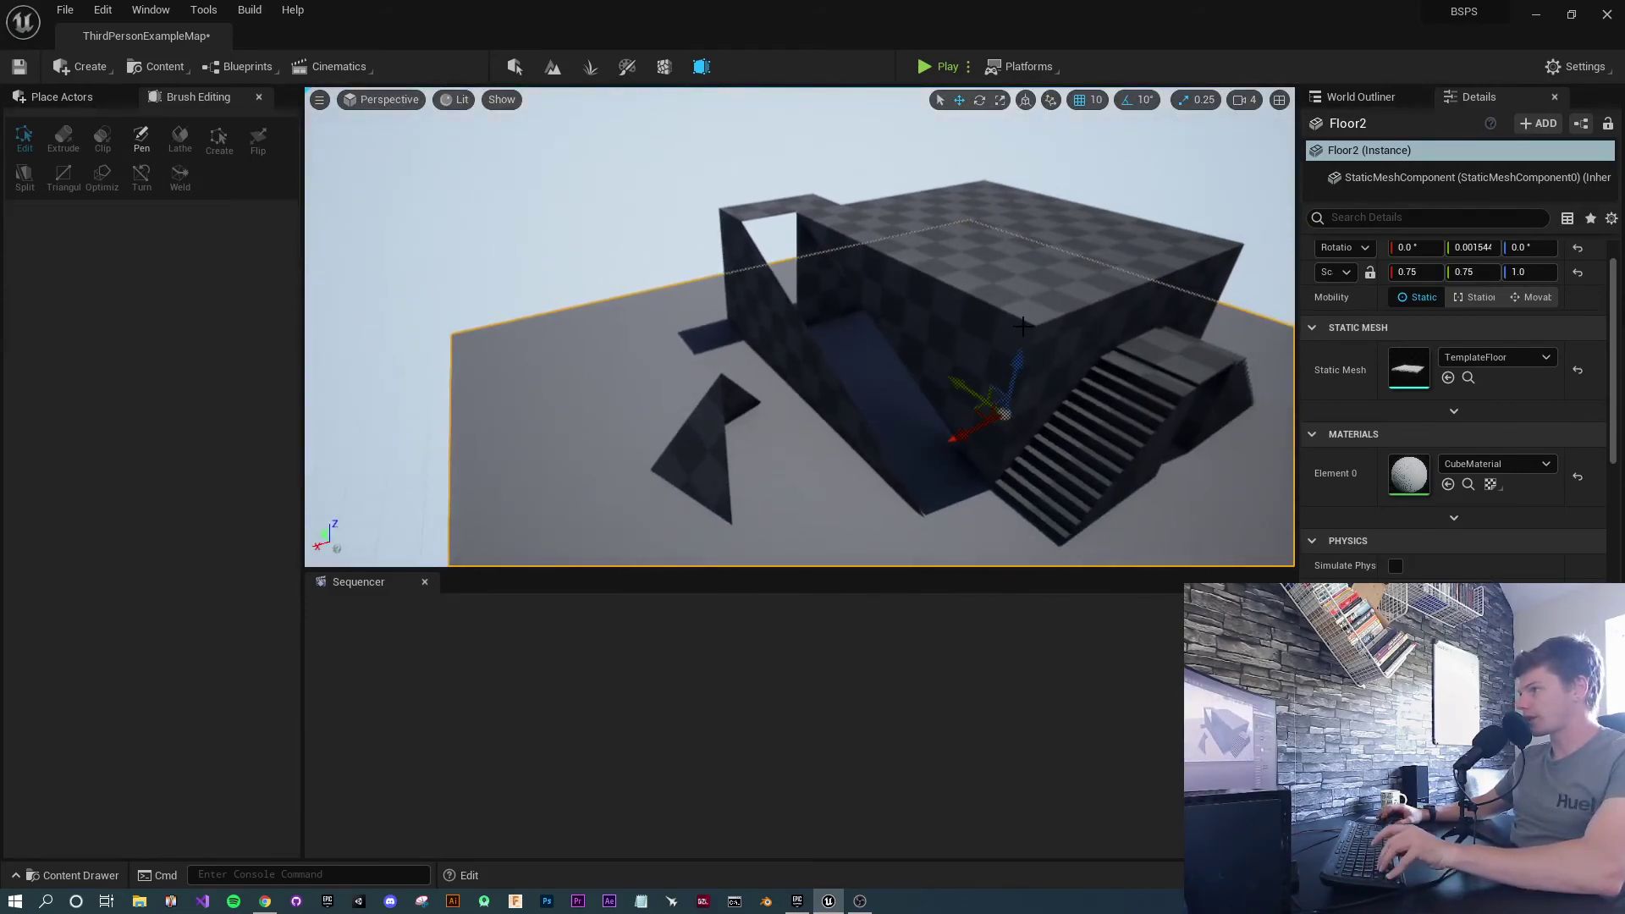
{"action": "key", "text": "ctrl+z"}
{"action": "key", "text": "ctrl+z"}
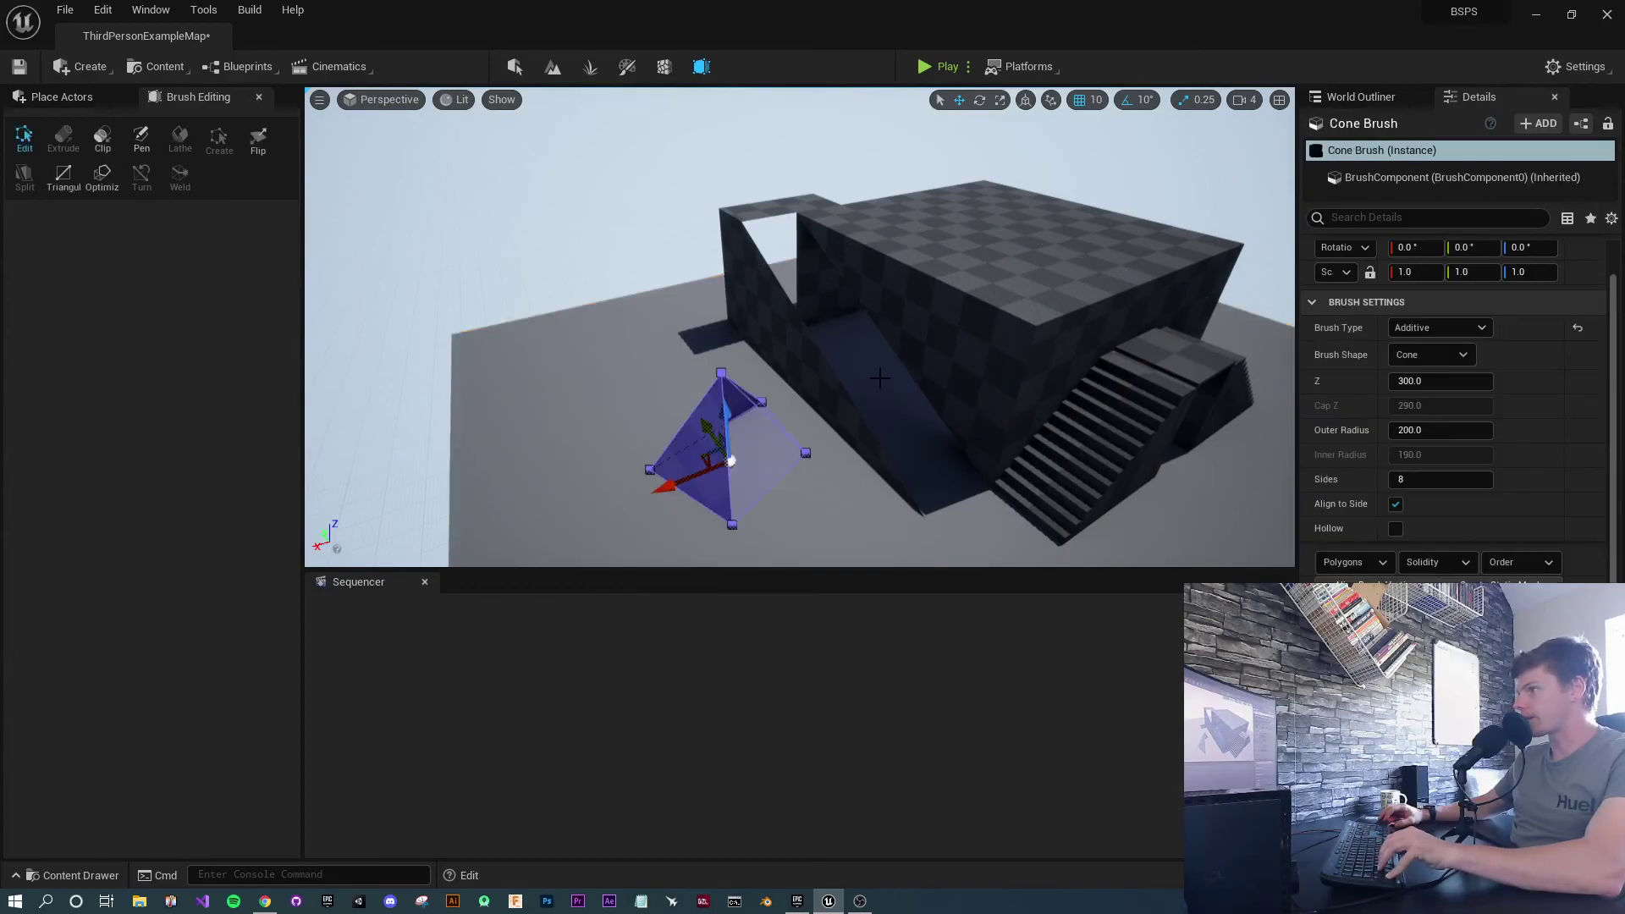
{"action": "left_click", "coordinate": [633, 534]}
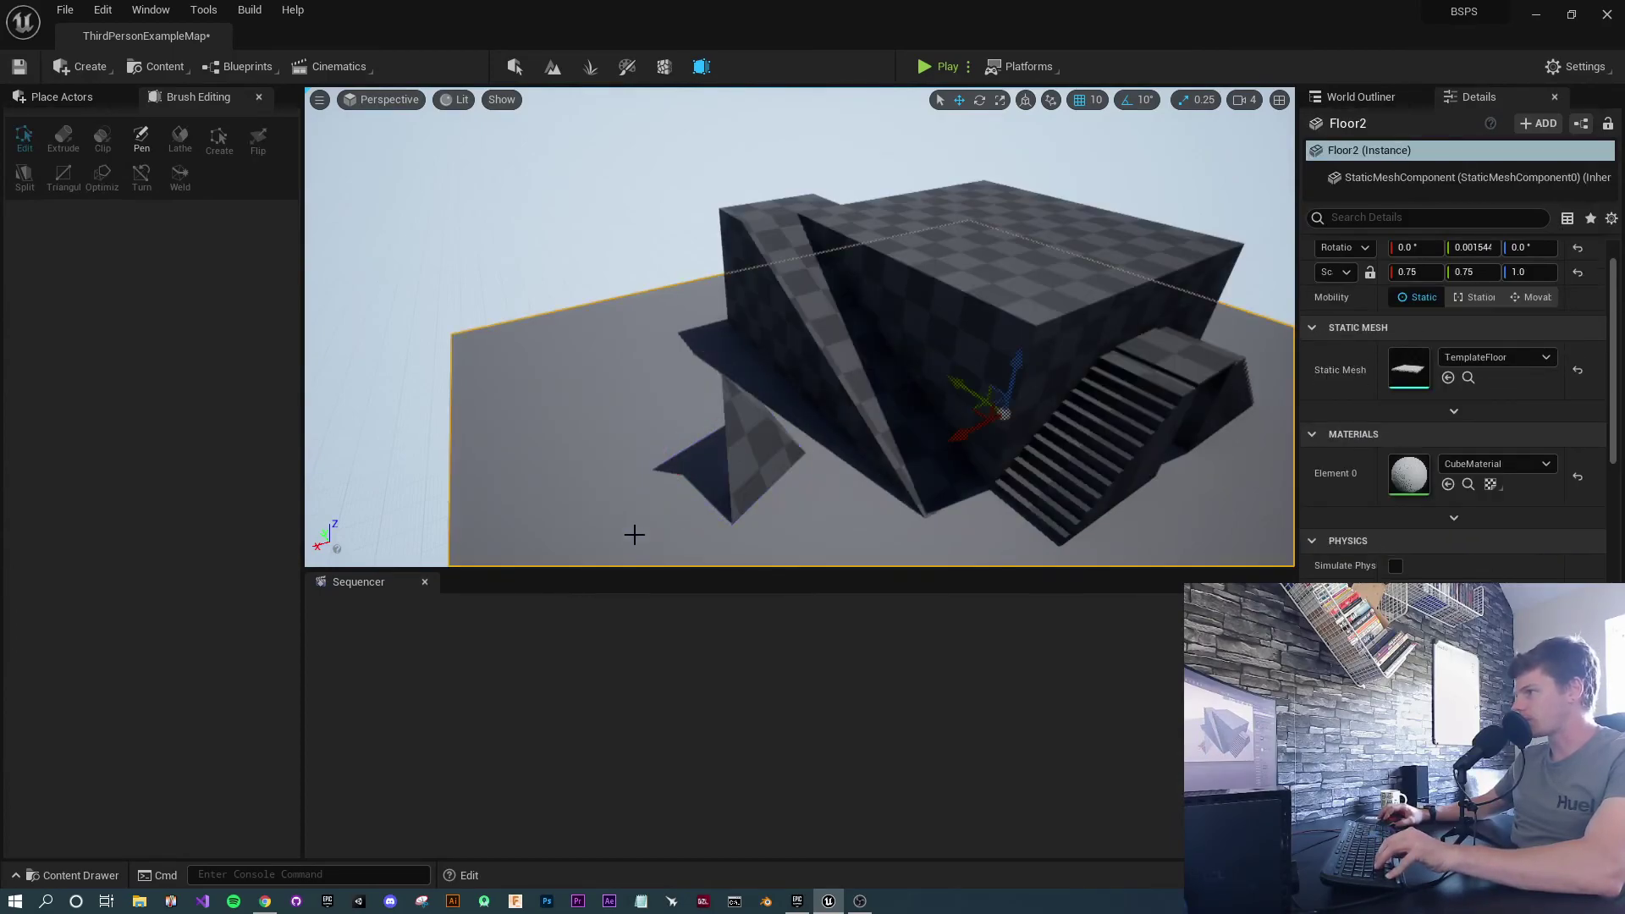
{"action": "key", "text": "ctrl+z"}
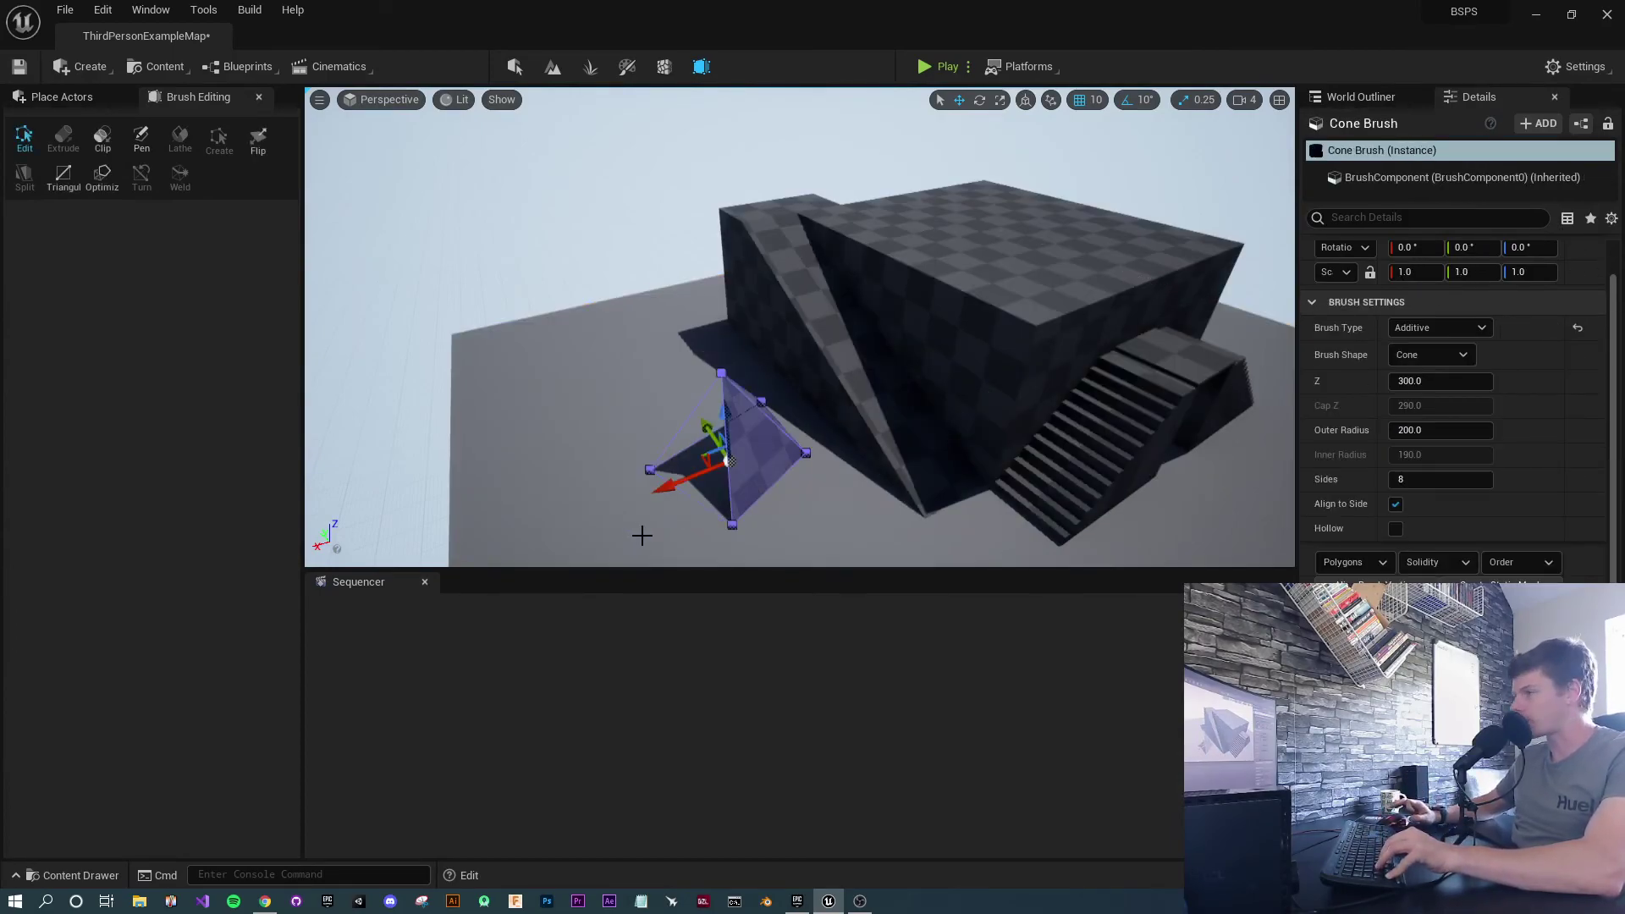
{"action": "key", "text": "ctrl+z"}
Deselect the cone brush by selecting the floor, and leave brush editing for the standard selection mode
{"action": "mouse_move", "coordinate": [402, 423]}
{"action": "right_mouse_down"}
{"action": "mouse_move", "coordinate": [584, 427]}
{"action": "mouse_move", "coordinate": [762, 524]}
{"action": "mouse_move", "coordinate": [897, 550]}
{"action": "mouse_move", "coordinate": [939, 507]}
{"action": "right_mouse_up"}
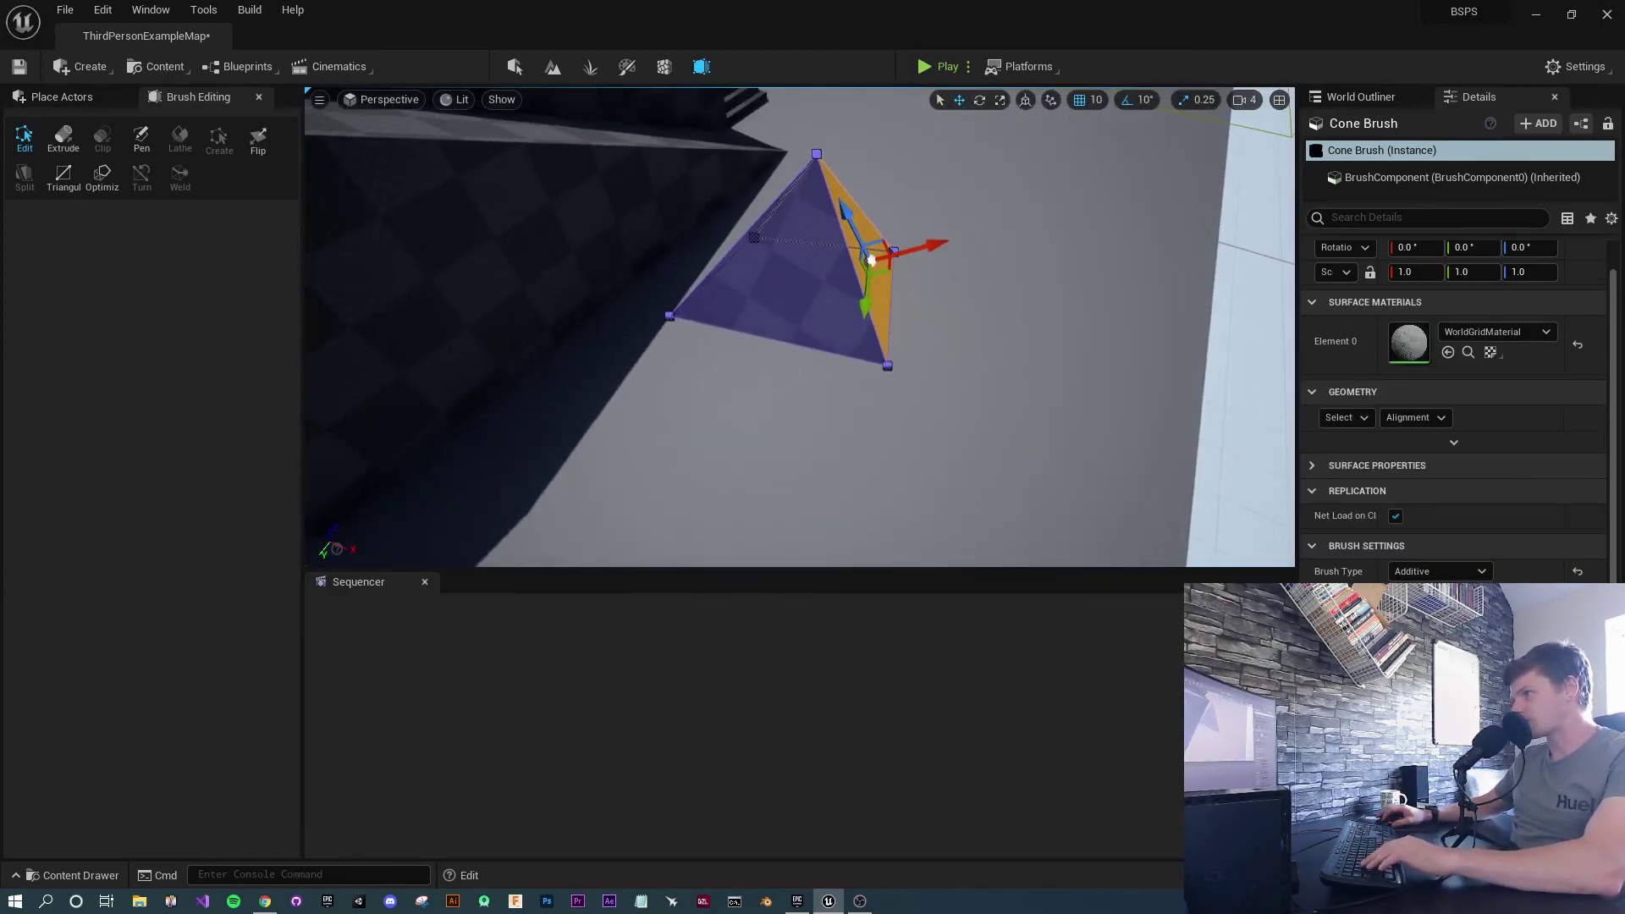
{"action": "left_click", "coordinate": [751, 428]}
{"action": "mouse_move", "coordinate": [754, 409]}
{"action": "right_mouse_down"}
{"action": "mouse_move", "coordinate": [720, 373]}
{"action": "mouse_move", "coordinate": [719, 338]}
{"action": "mouse_move", "coordinate": [736, 483]}
{"action": "mouse_move", "coordinate": [732, 423]}
{"action": "mouse_move", "coordinate": [728, 474]}
{"action": "mouse_move", "coordinate": [773, 384]}
{"action": "right_mouse_up"}
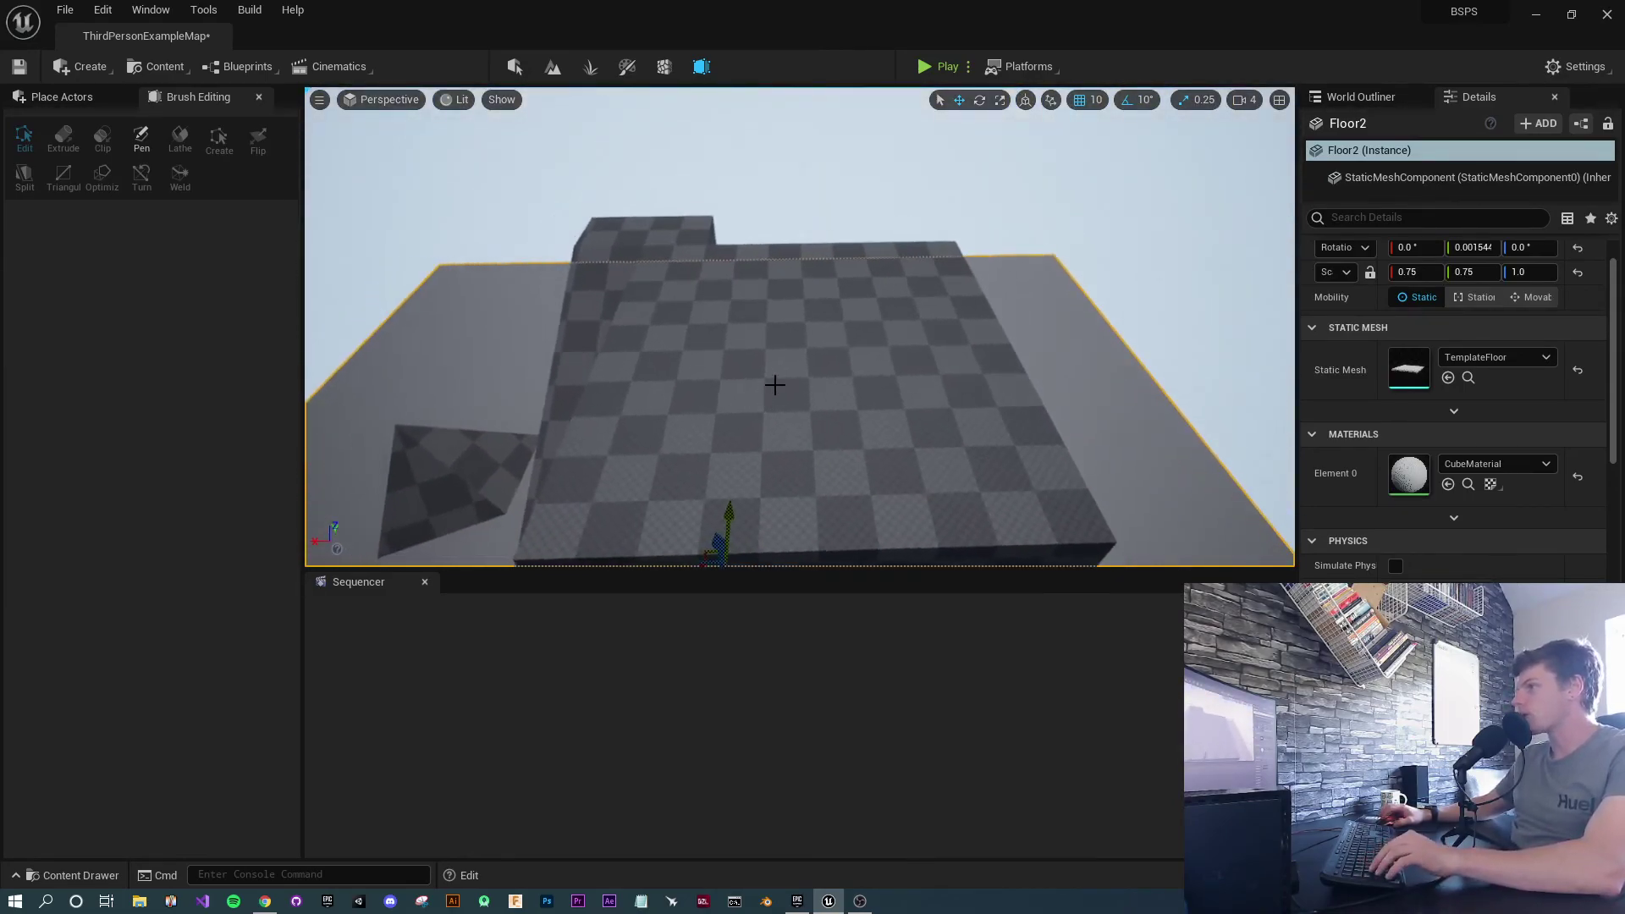
{"action": "left_click", "coordinate": [779, 369]}
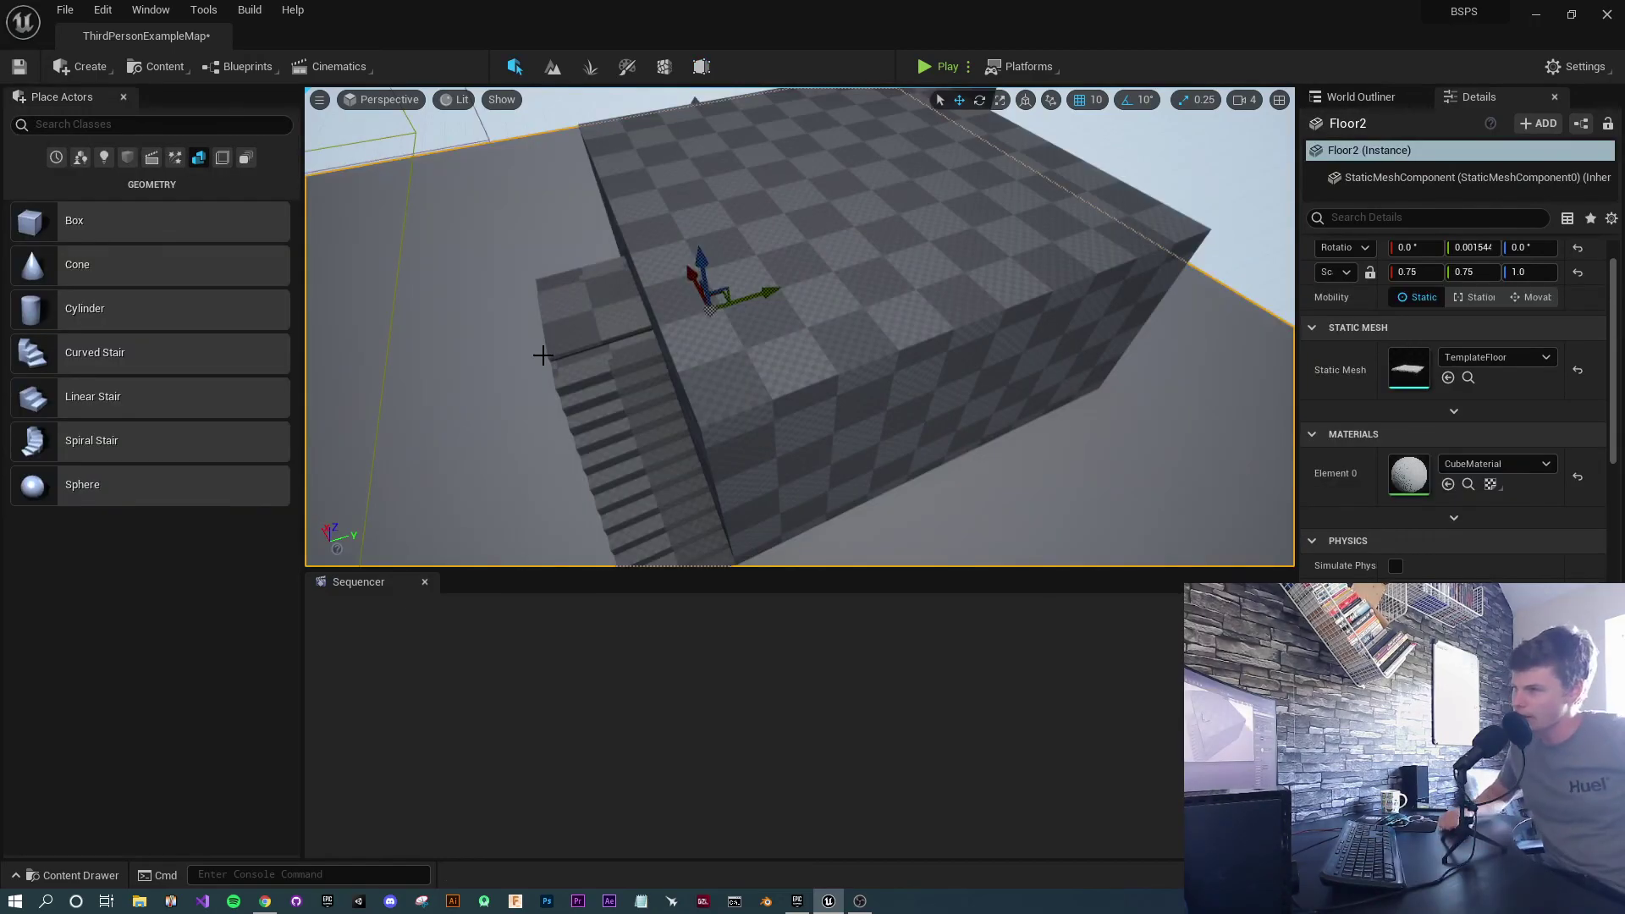